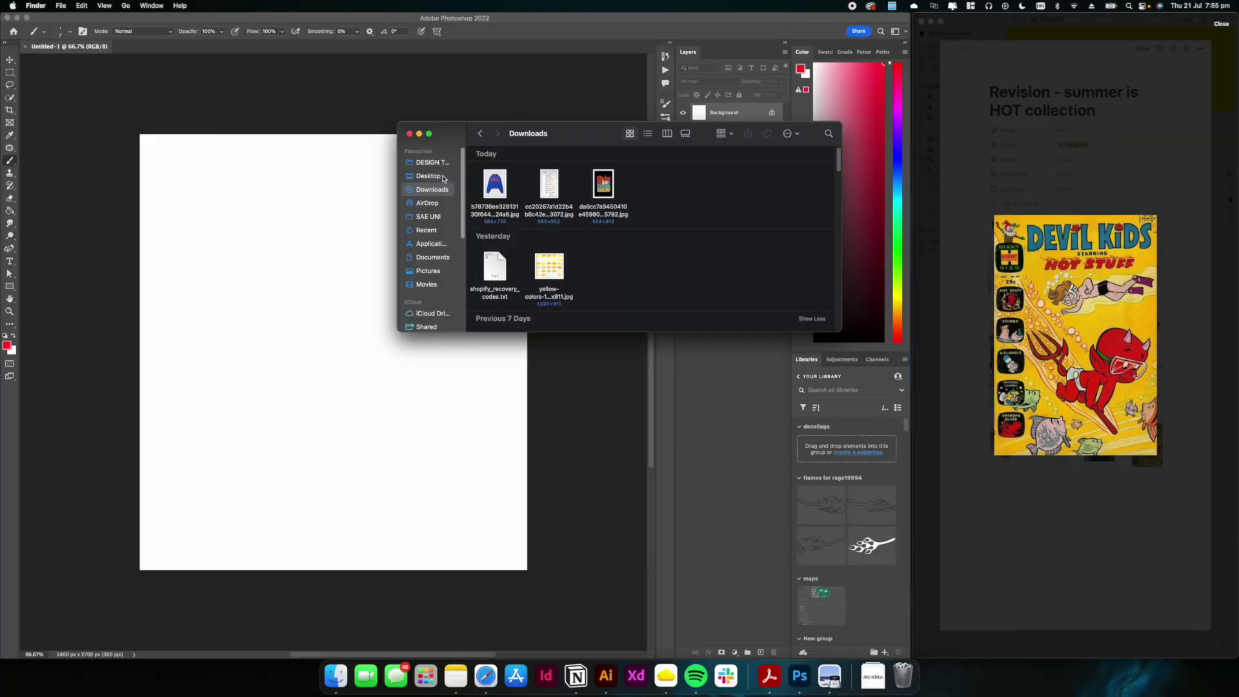
Place the four scanned sketch screenshots from the Desktop folder into the document as separate layers
left_click(428, 176)
left_click_drag(829, 176, 764, 176)
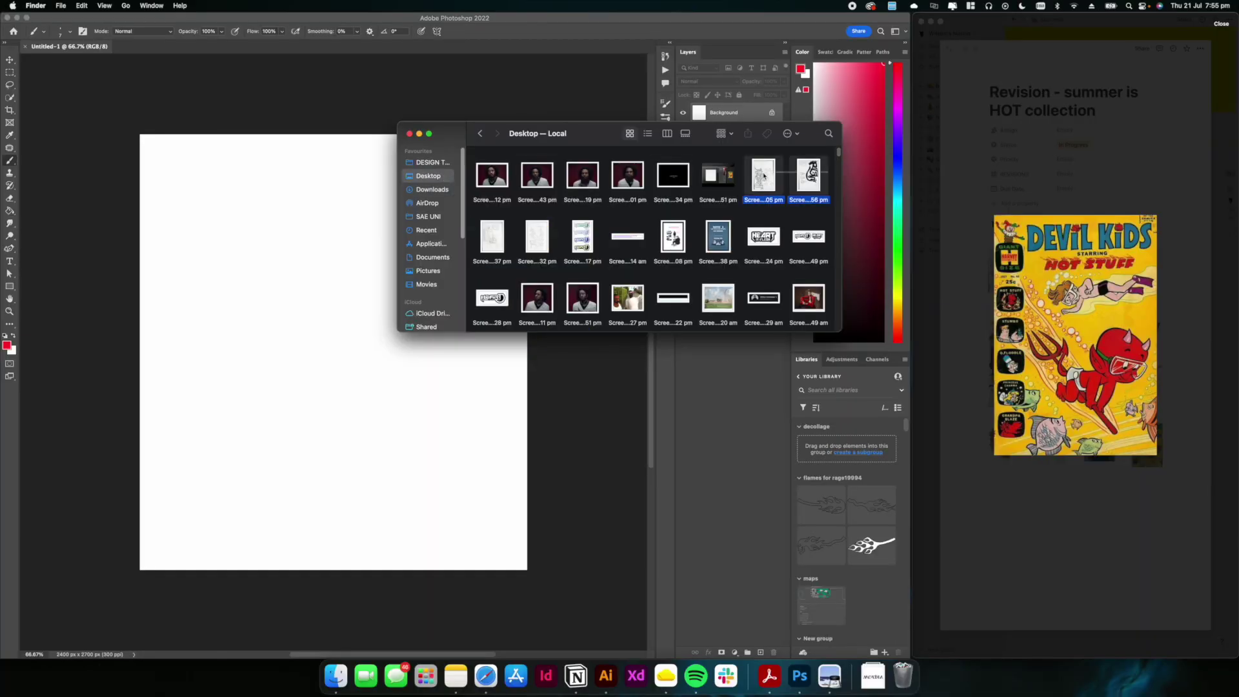
left_click_drag(479, 218, 280, 422)
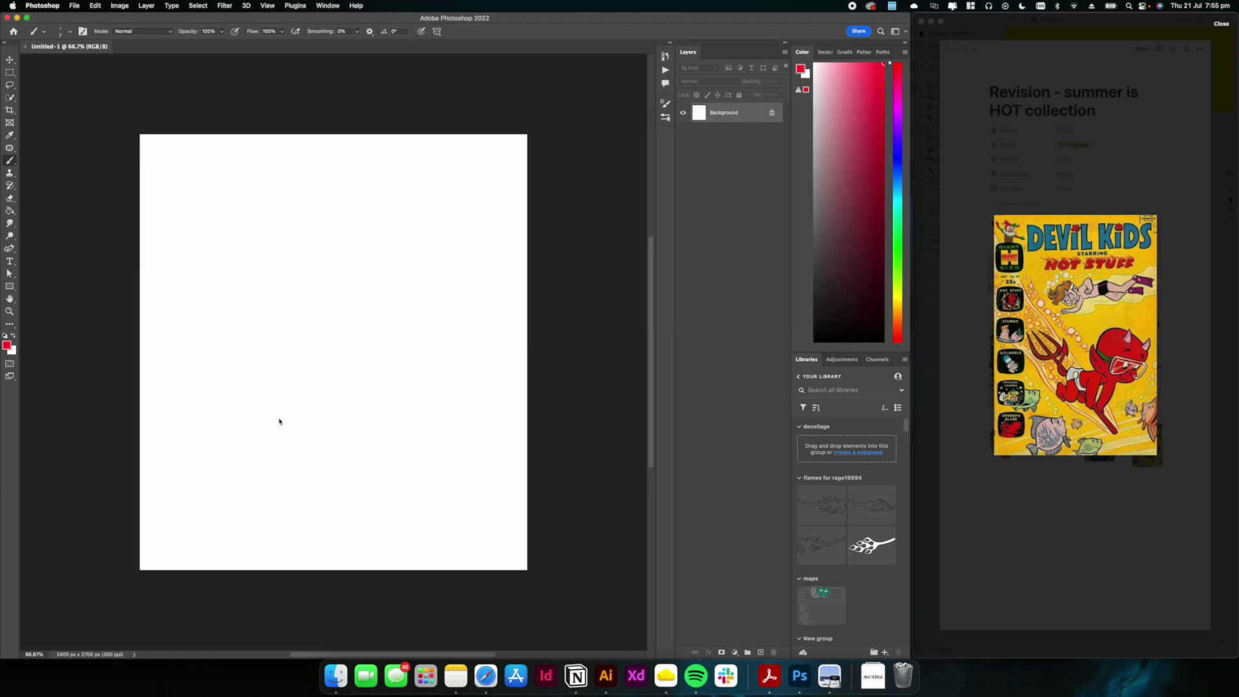
key("Return")
key("Return")
key("Return")
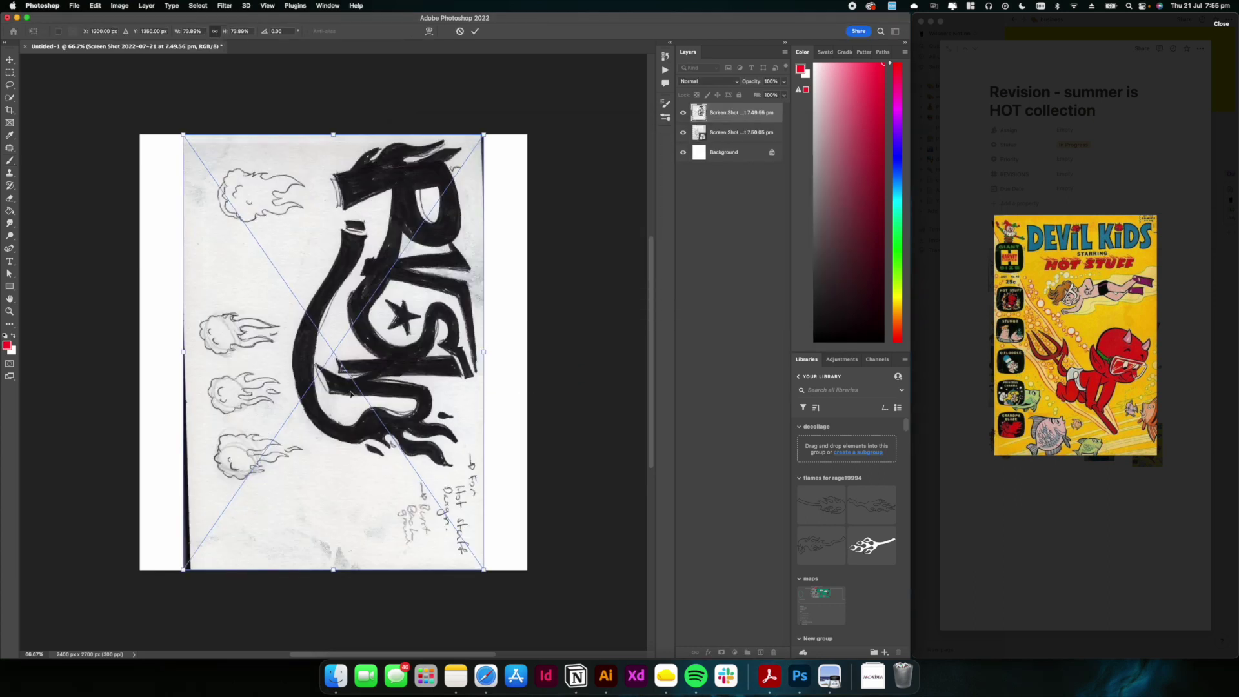
key("Return")
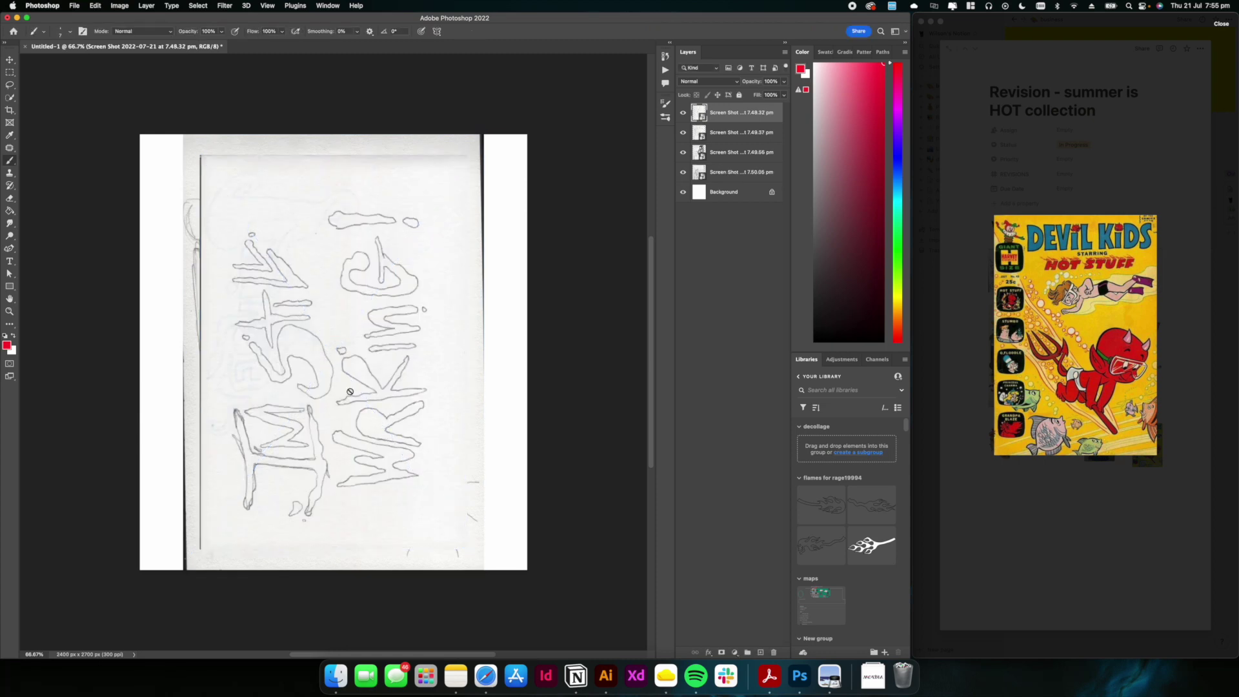
Toggle the visibility of the placed sketch layers one at a time to examine each drawing
scroll(311, 331, "down", 3)
scroll(329, 319, "up", 5)
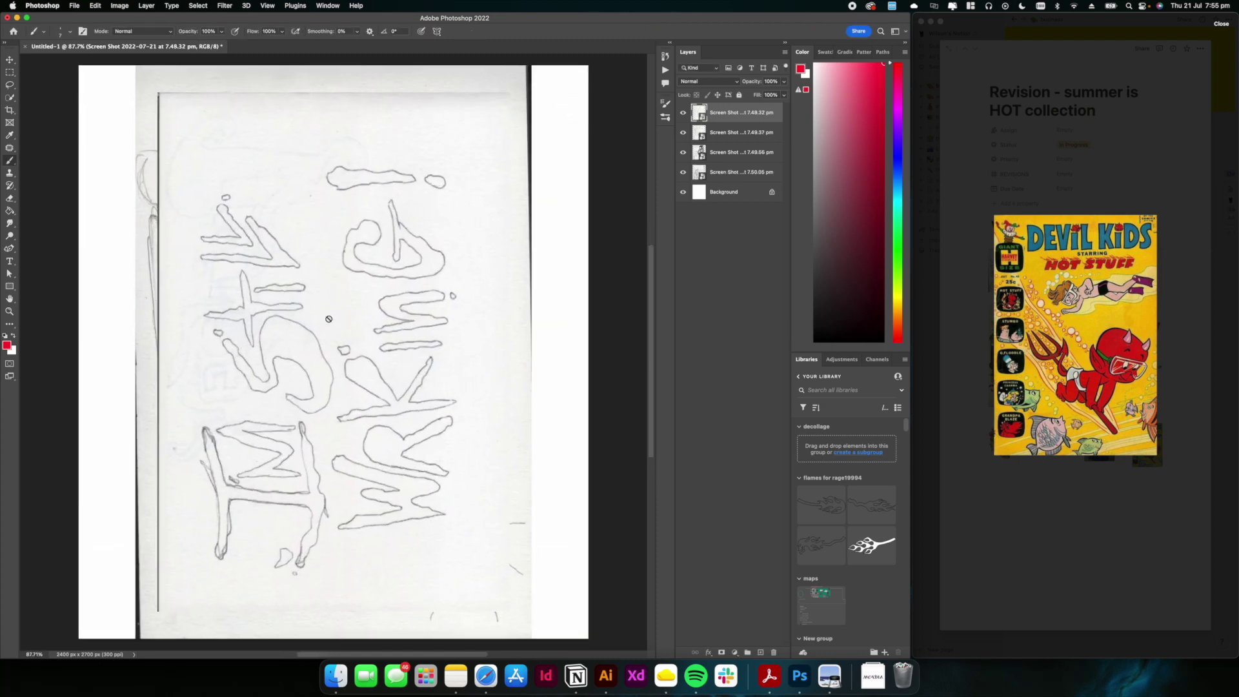
left_click(683, 112)
left_click(683, 133)
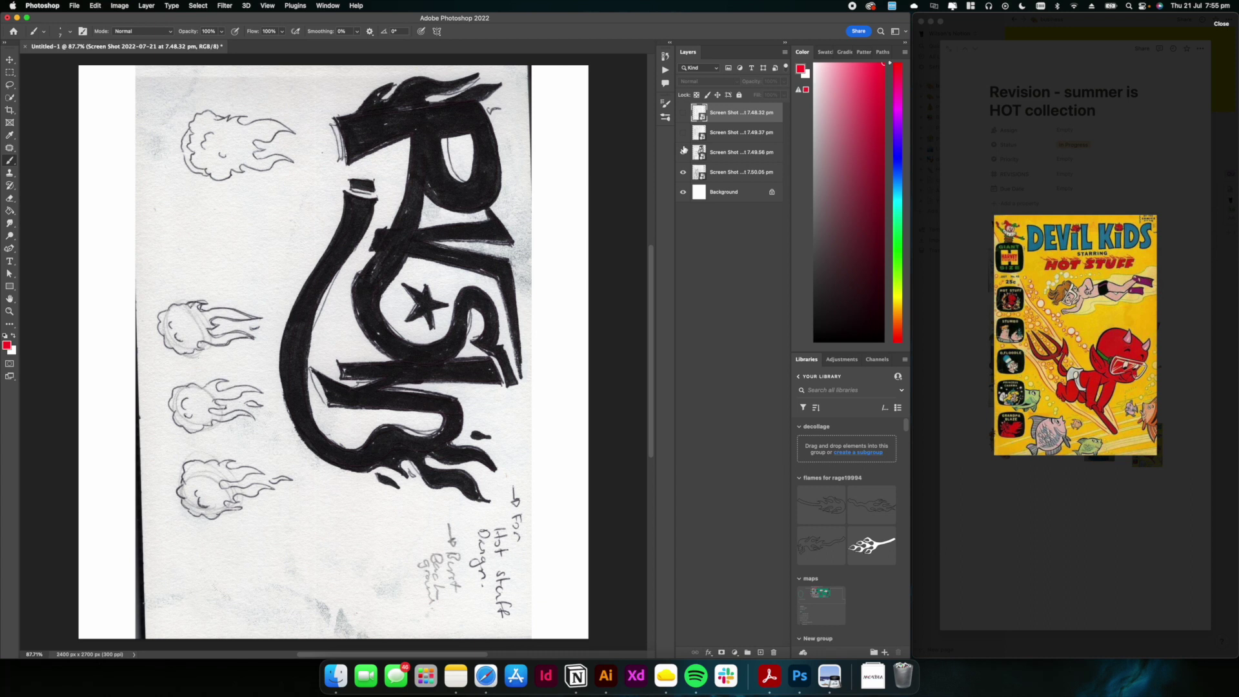
left_click(683, 152)
left_click(683, 171)
left_click(682, 172)
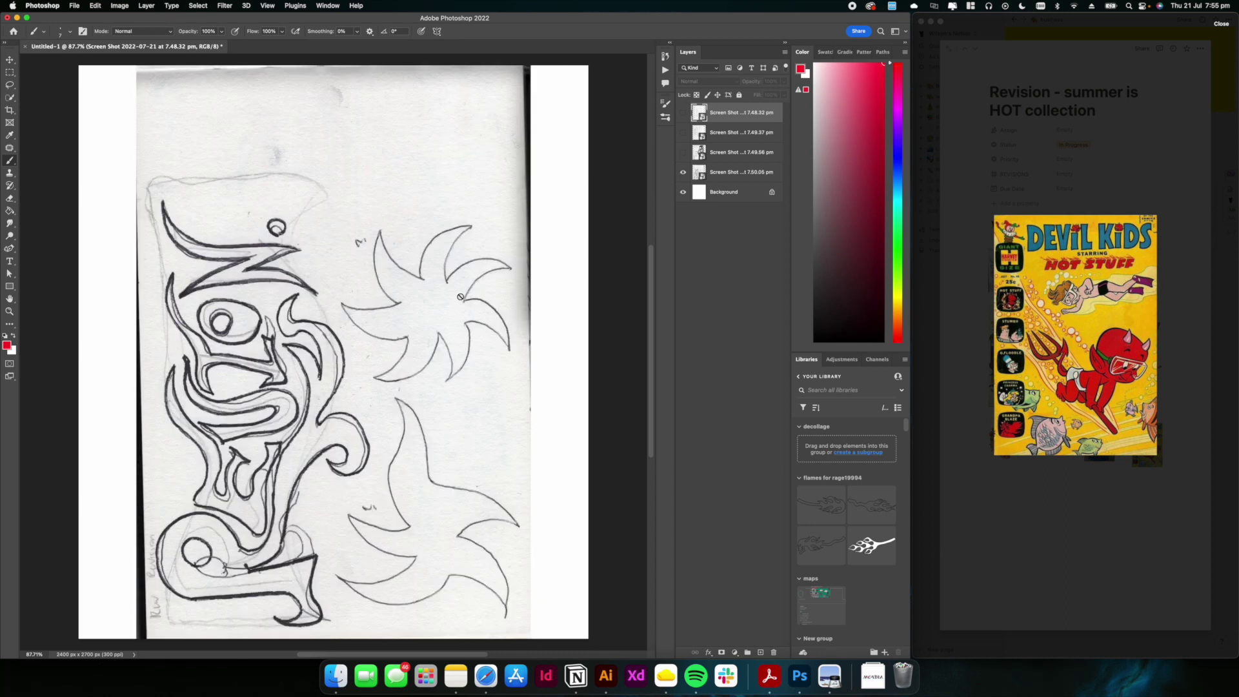
scroll(443, 254, "down", 2)
left_click(683, 172)
left_click(683, 152)
left_click(683, 152)
left_click(683, 152)
left_click(682, 152)
left_click(682, 132)
left_click(683, 132)
left_click(683, 113)
left_click_drag(366, 228, 349, 258)
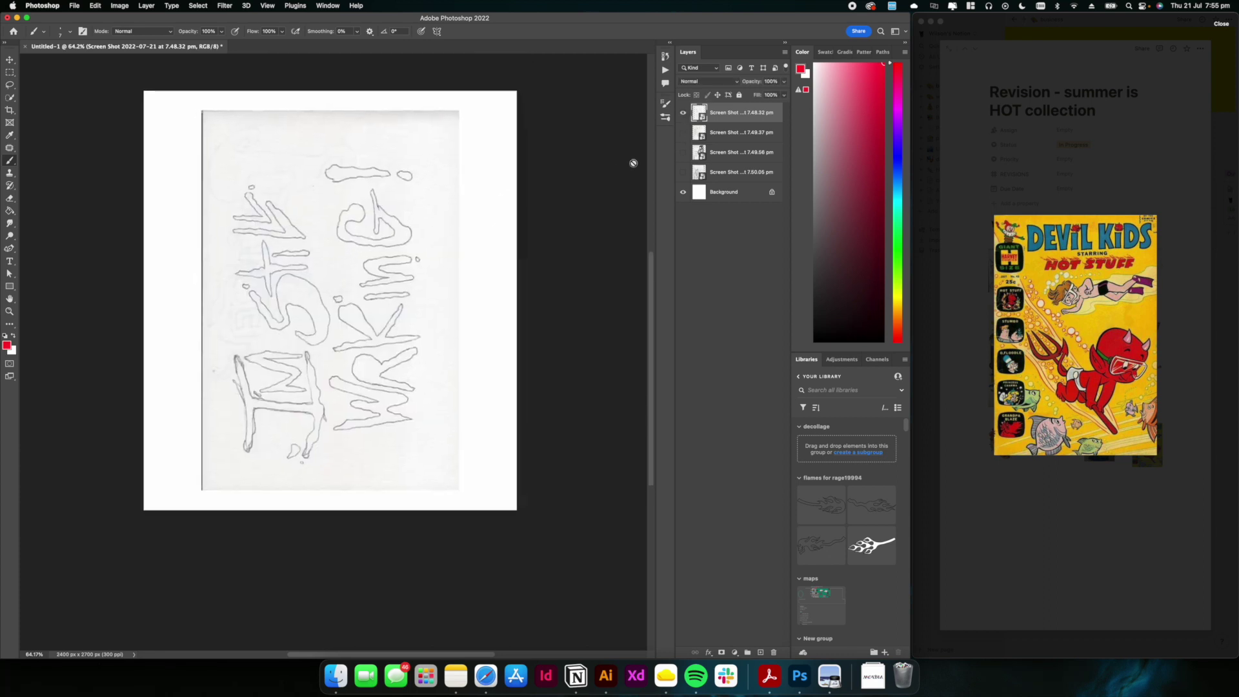
Show only the black RVSN lettering sketch above the background and select its layer
left_click(683, 113)
left_click(683, 152)
left_click(683, 152)
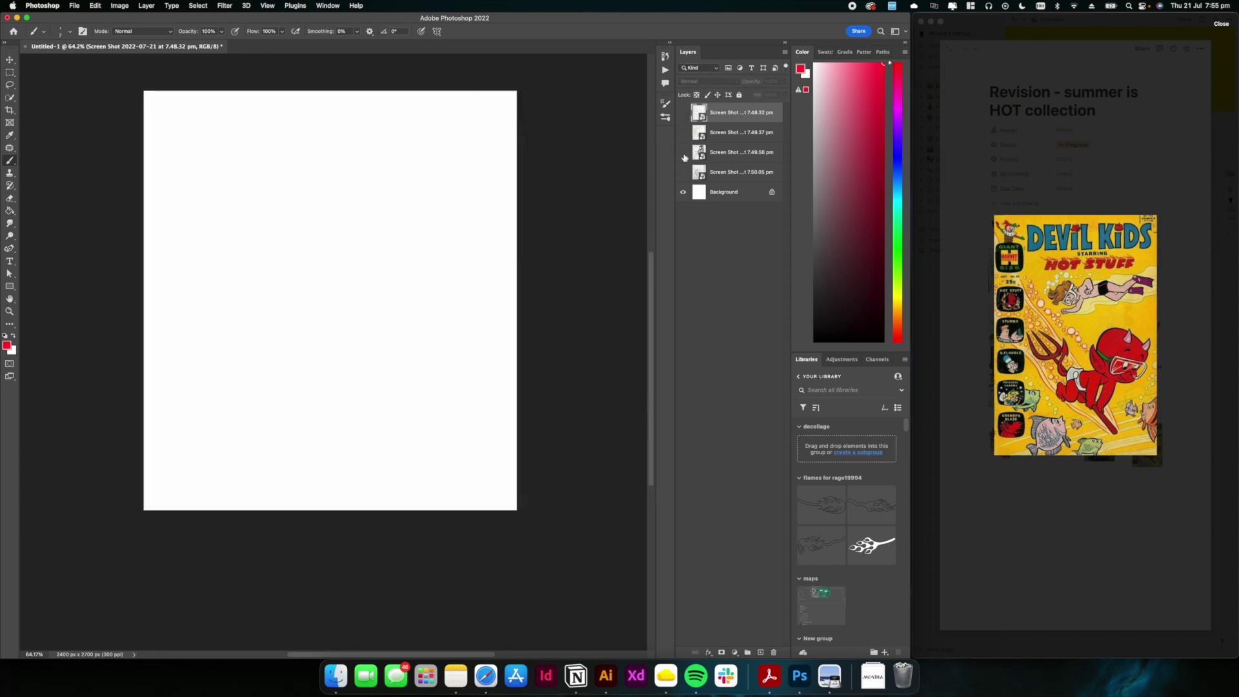
left_click(683, 153)
scroll(415, 148, "up", 2)
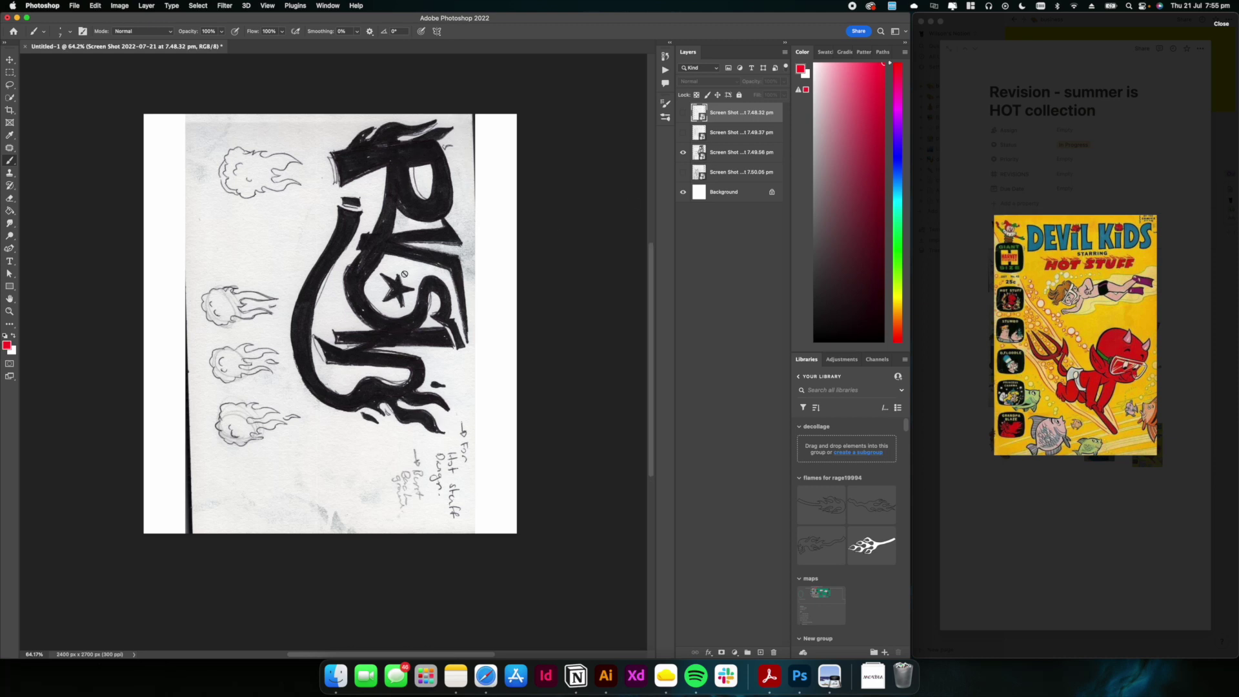
left_click(735, 171)
left_click(730, 154)
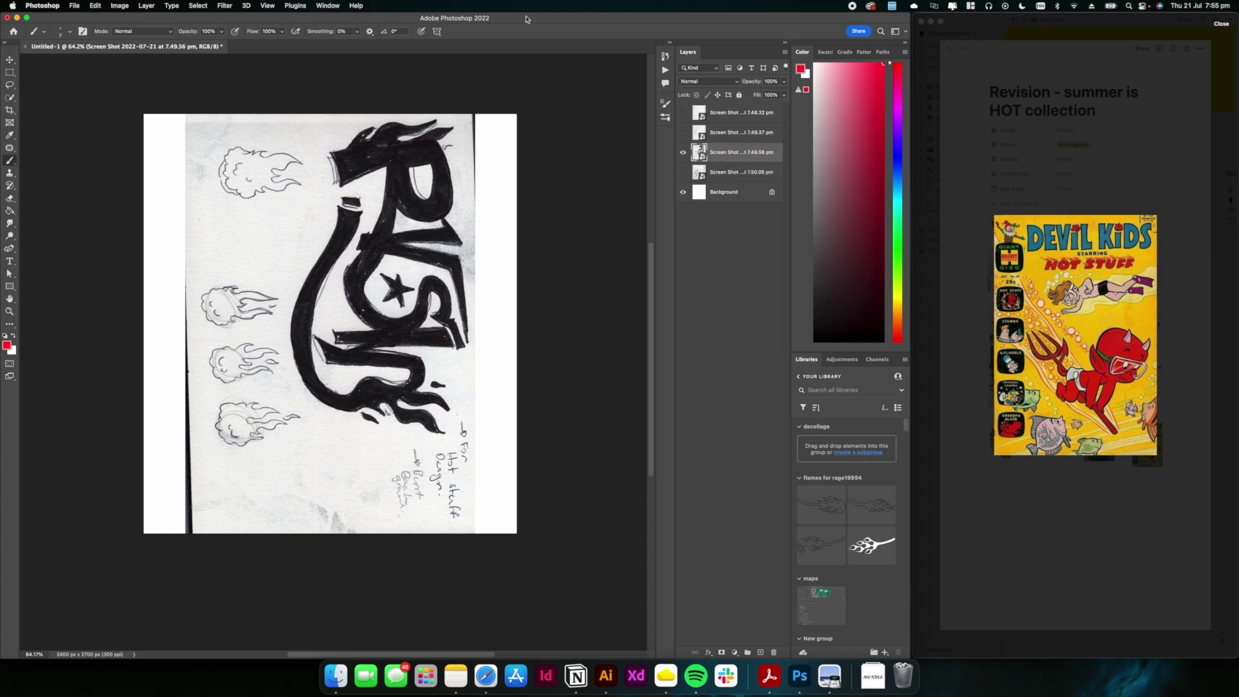
Rotate the RVSN sketch -90° so it reads horizontally, then scale it down slightly and position it on the canvas
key("super+t")
mouse_move(455, 105)
left_mouse_down()
mouse_move(411, 110)
mouse_move(216, 261)
left_mouse_up()
left_click_drag(284, 332, 318, 324)
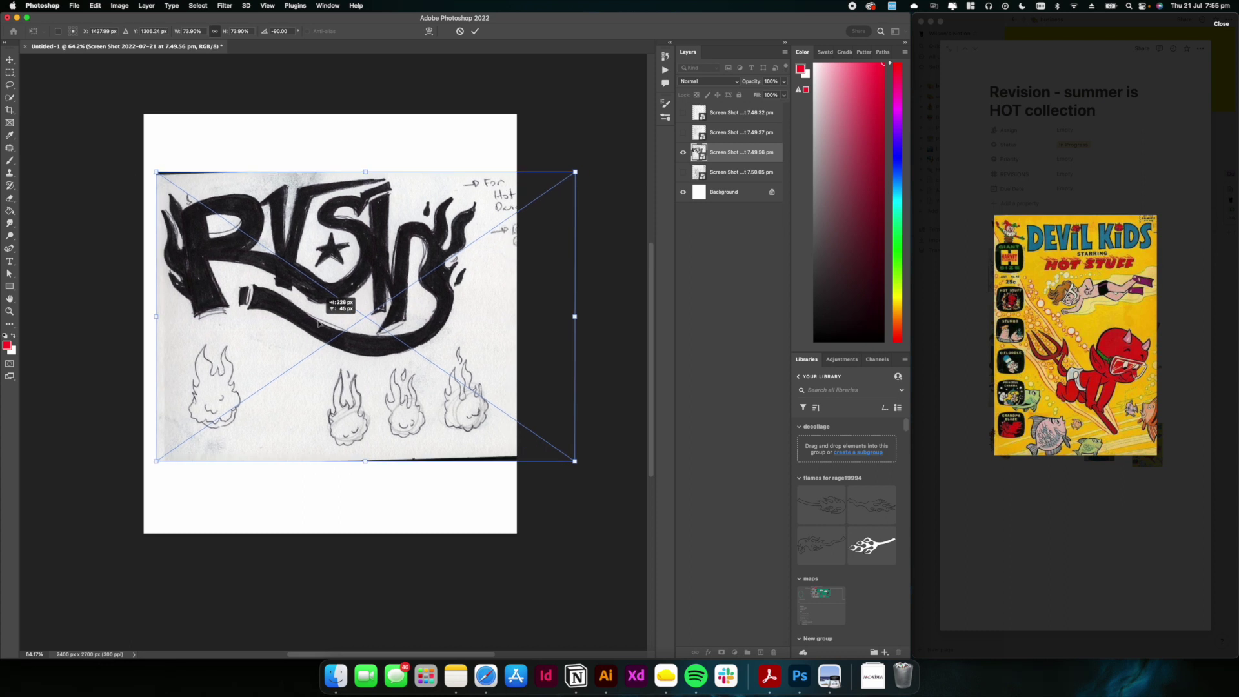
left_click_drag(585, 315, 547, 316)
mouse_move(378, 314)
left_mouse_down()
mouse_move(397, 317)
mouse_move(382, 315)
left_mouse_up()
key("Return")
key("b")
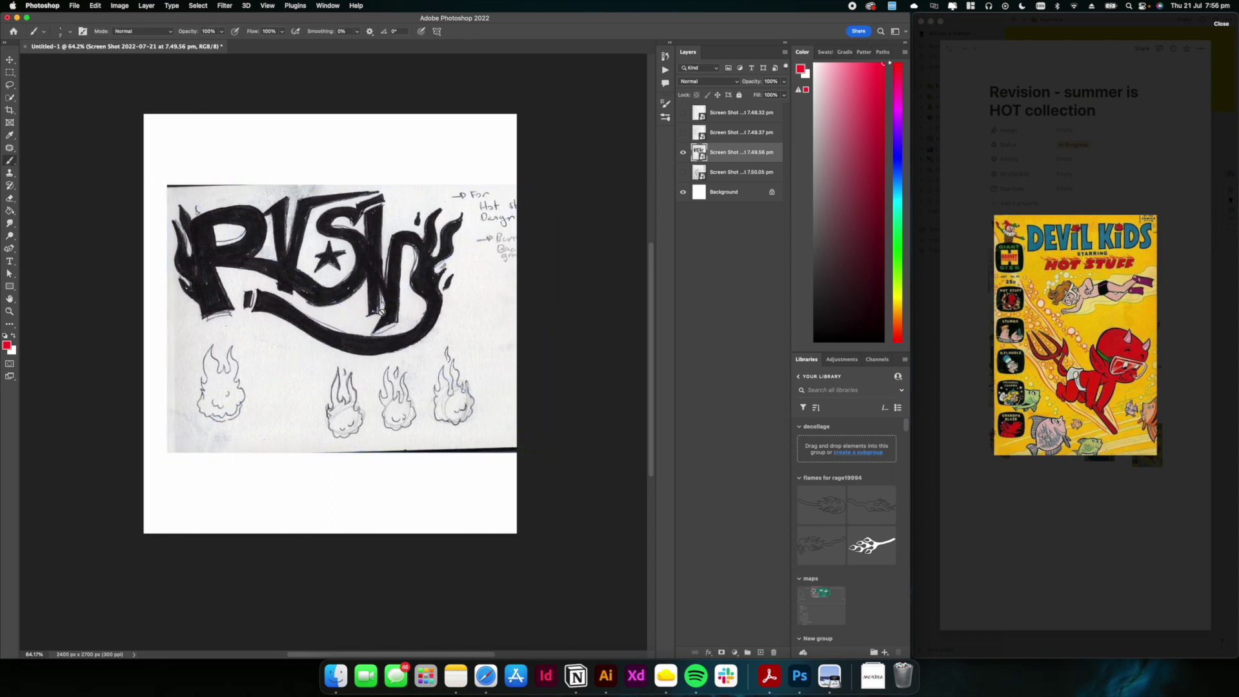
Examine the RVSN lettering and its flame details up close
scroll(287, 244, "up", 5)
scroll(77, 289, "up", 3)
left_click_drag(77, 290, 274, 313)
left_click(684, 154)
left_click(684, 154)
left_click_drag(558, 204, 402, 201)
scroll(335, 362, "up", 1)
scroll(310, 200, "left", 2)
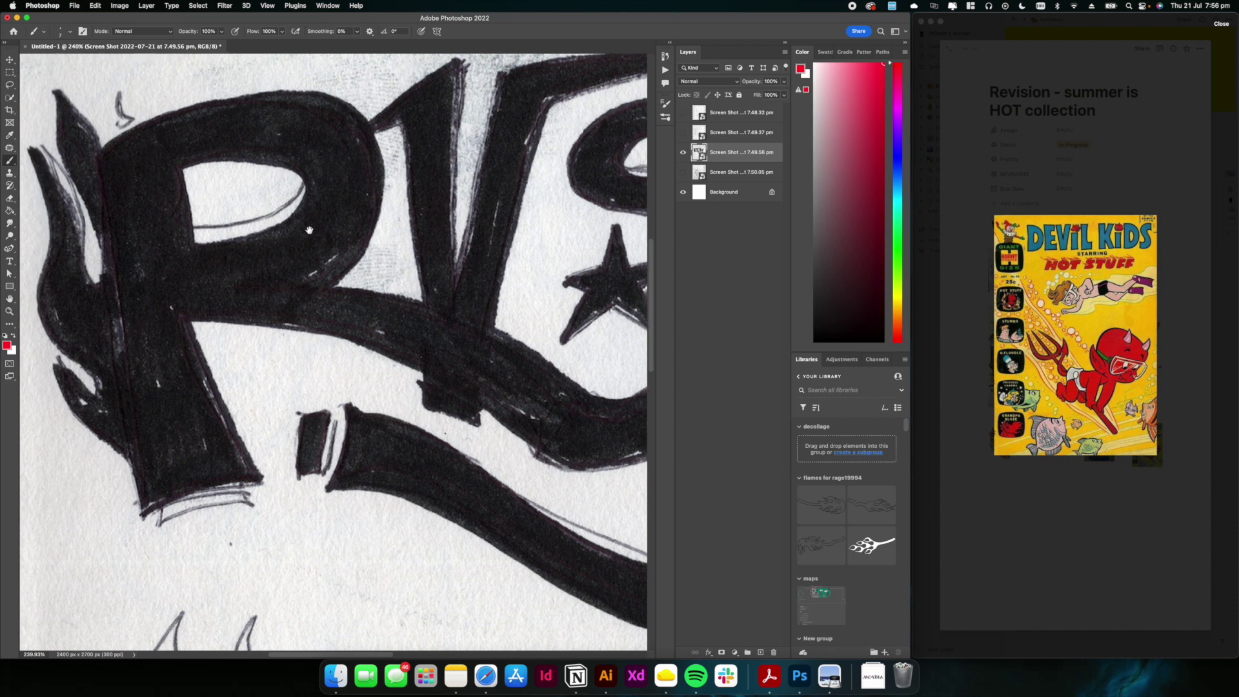
scroll(373, 192, "down", 4)
left_click_drag(373, 191, 344, 161)
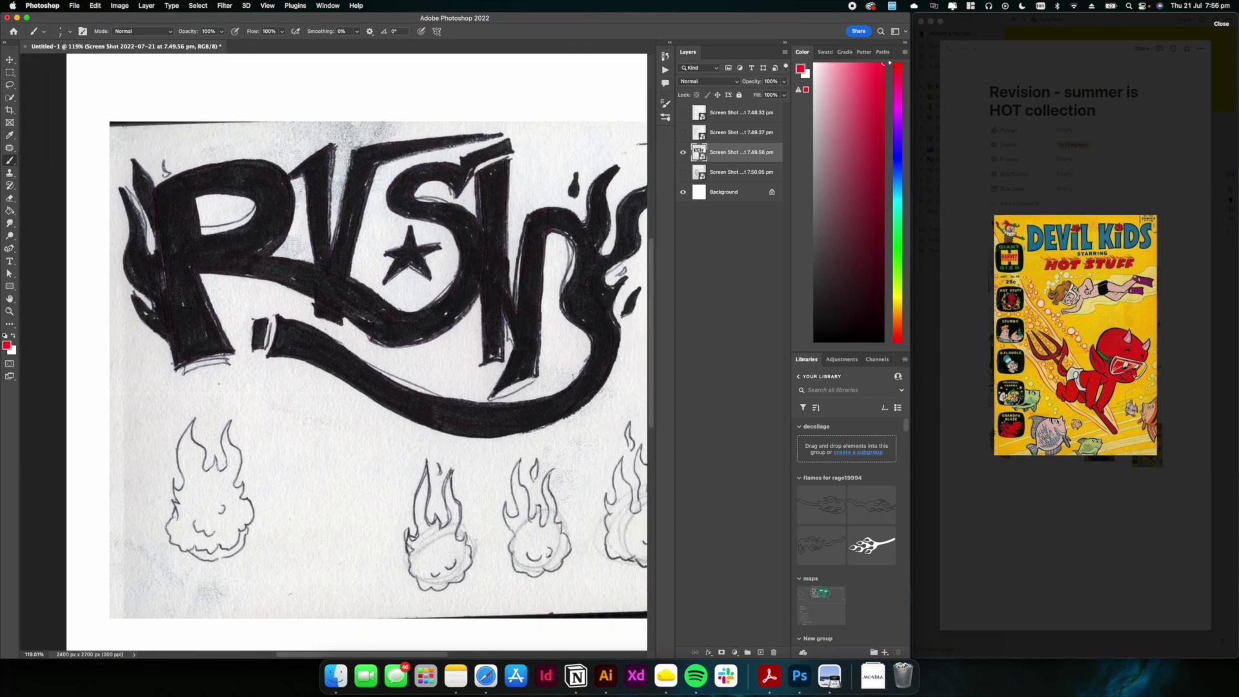
scroll(109, 58, "down", 1)
left_click_drag(113, 57, 61, 87)
Try an automatic selection of the lettering and fireballs, checking it in Quick Mask with the layer at 10% opacity
left_click(10, 99)
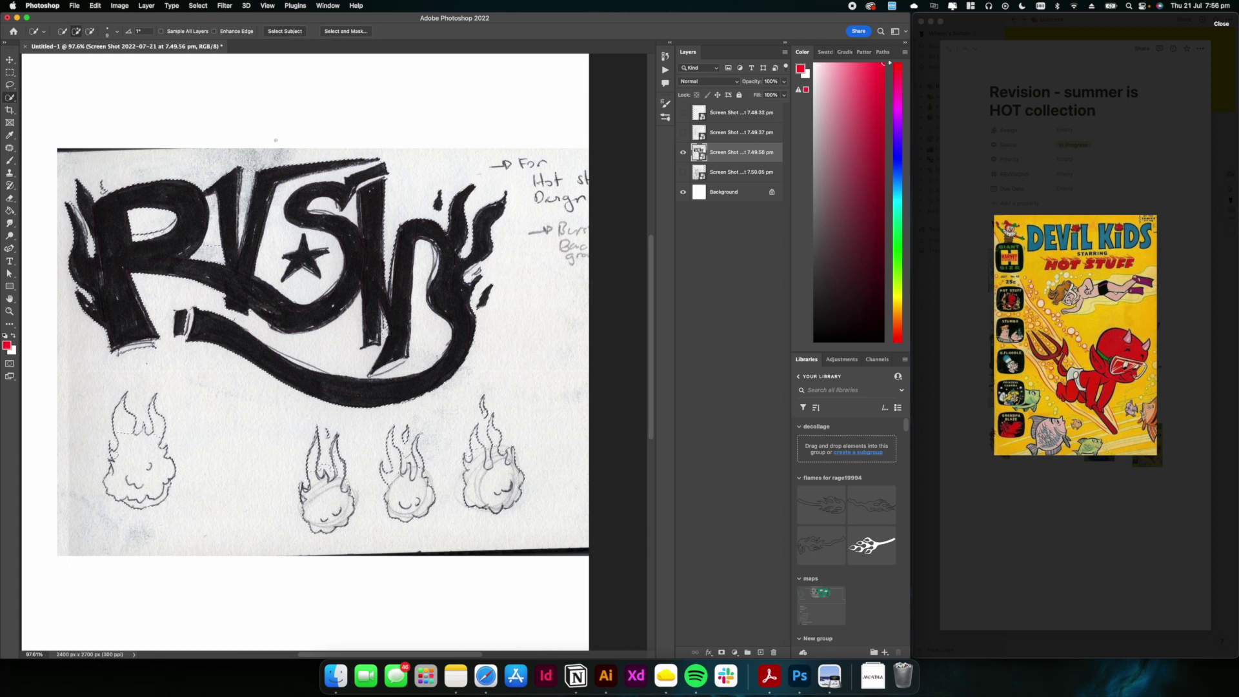
key("1")
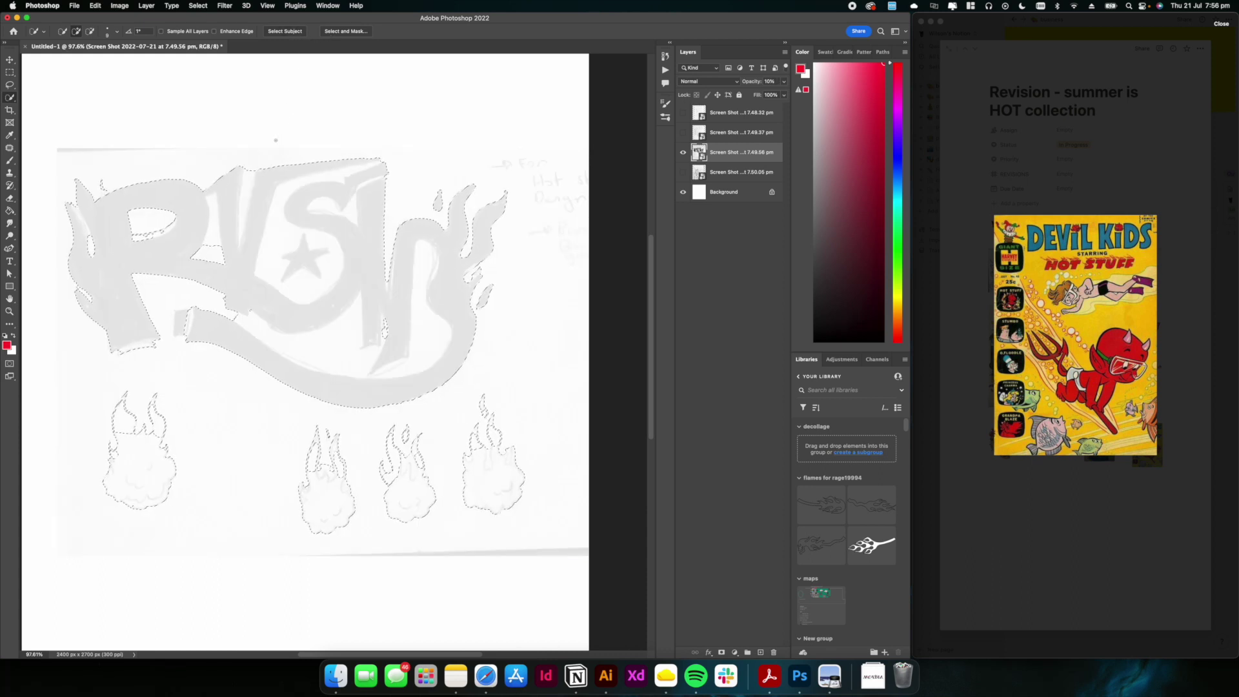
key("q")
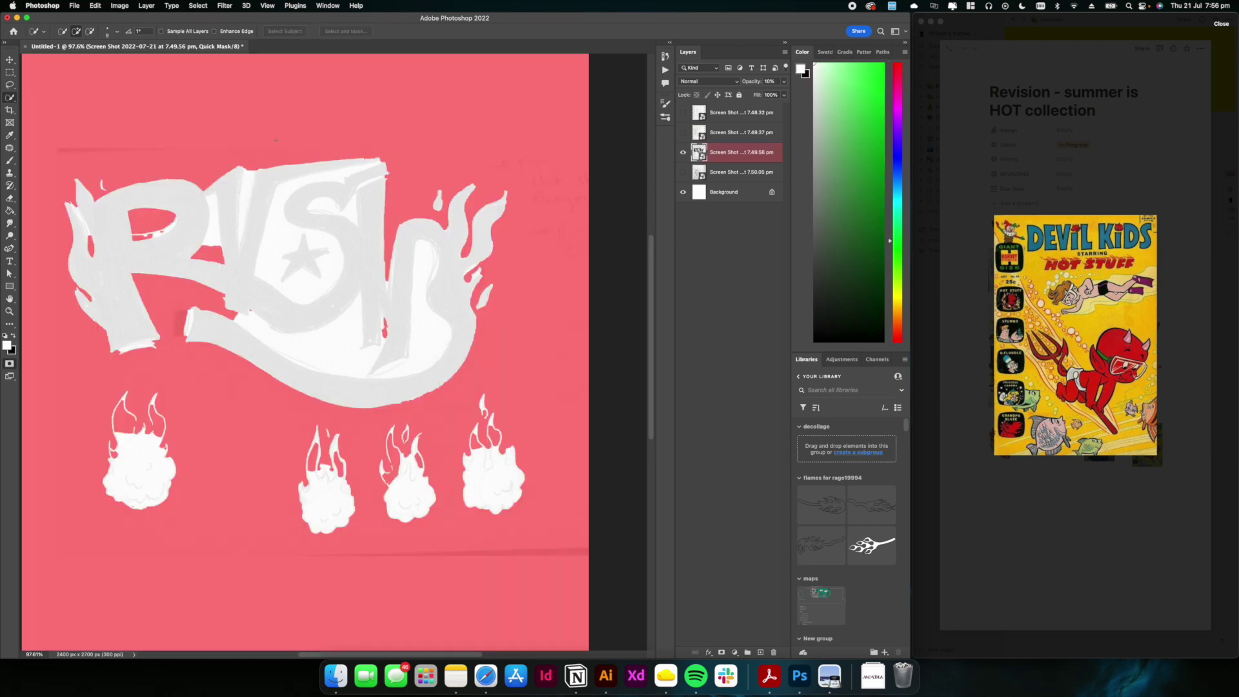
key("q")
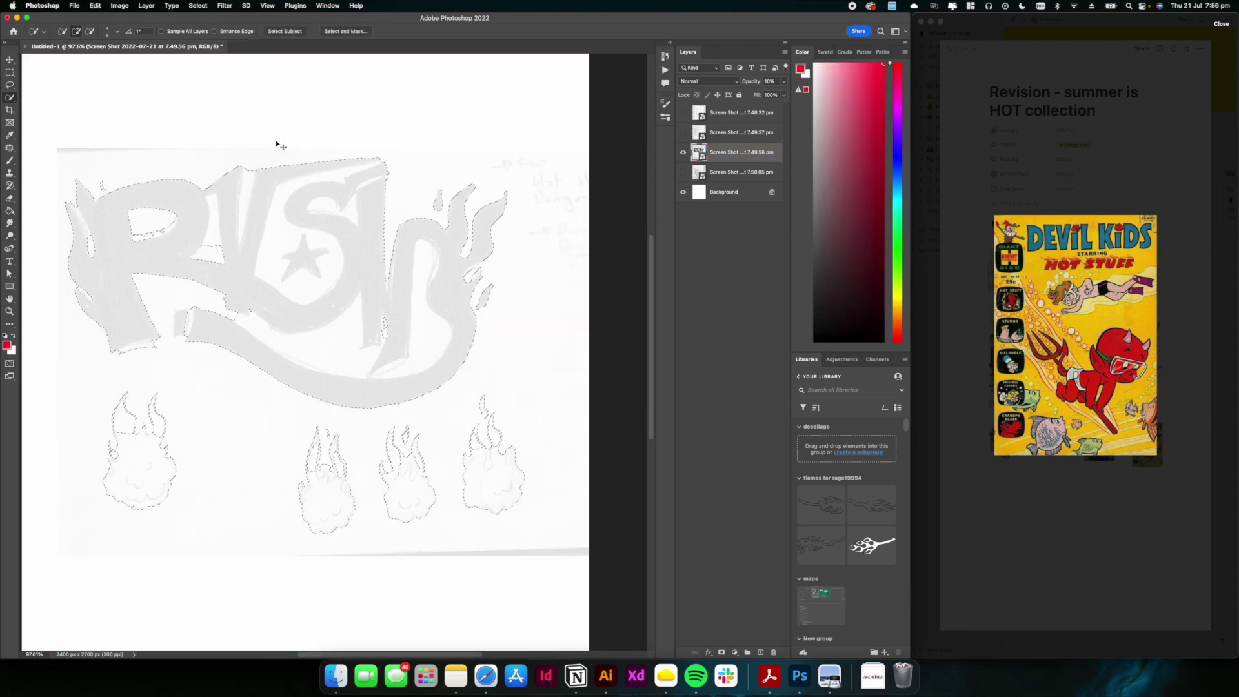
key("0")
left_click_drag(251, 175, 304, 183)
key("p")
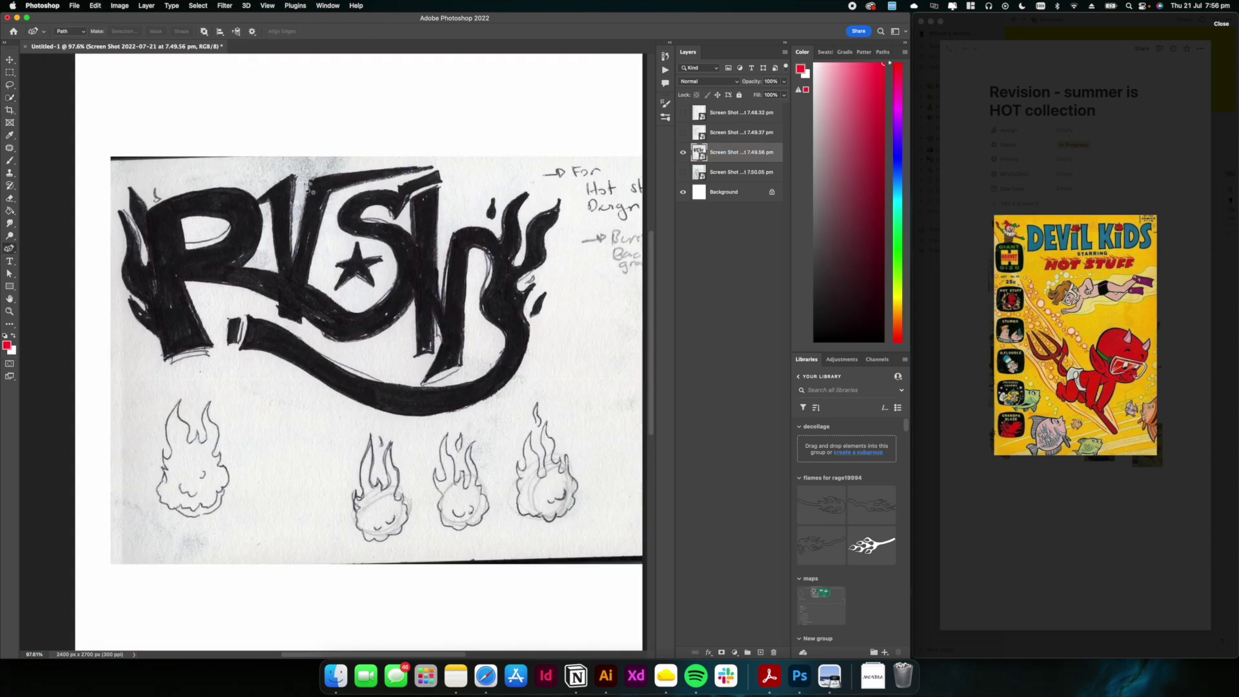
Select the black RVSN letters, the attached flames and the long underline swoosh with the Quick Selection tool
scroll(308, 187, "up", 3)
left_click(9, 100)
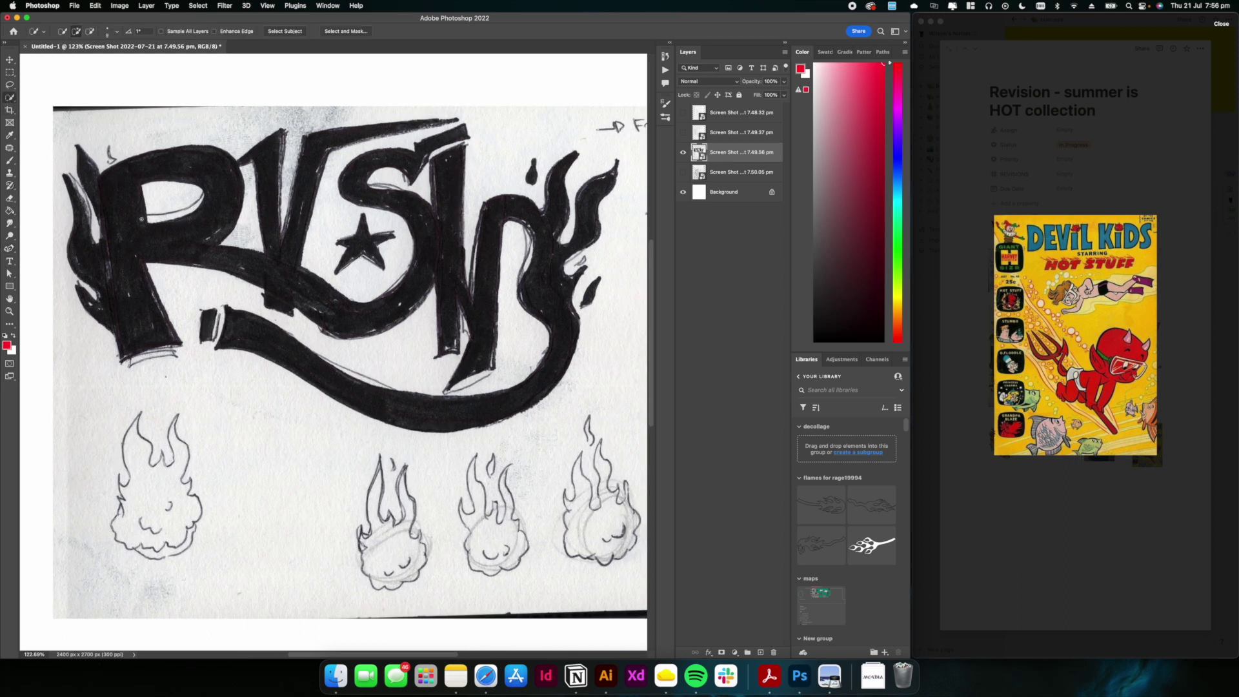
mouse_move(250, 265)
left_mouse_down()
mouse_move(316, 294)
mouse_move(296, 290)
mouse_move(356, 290)
left_mouse_up()
left_click_drag(296, 338, 304, 344)
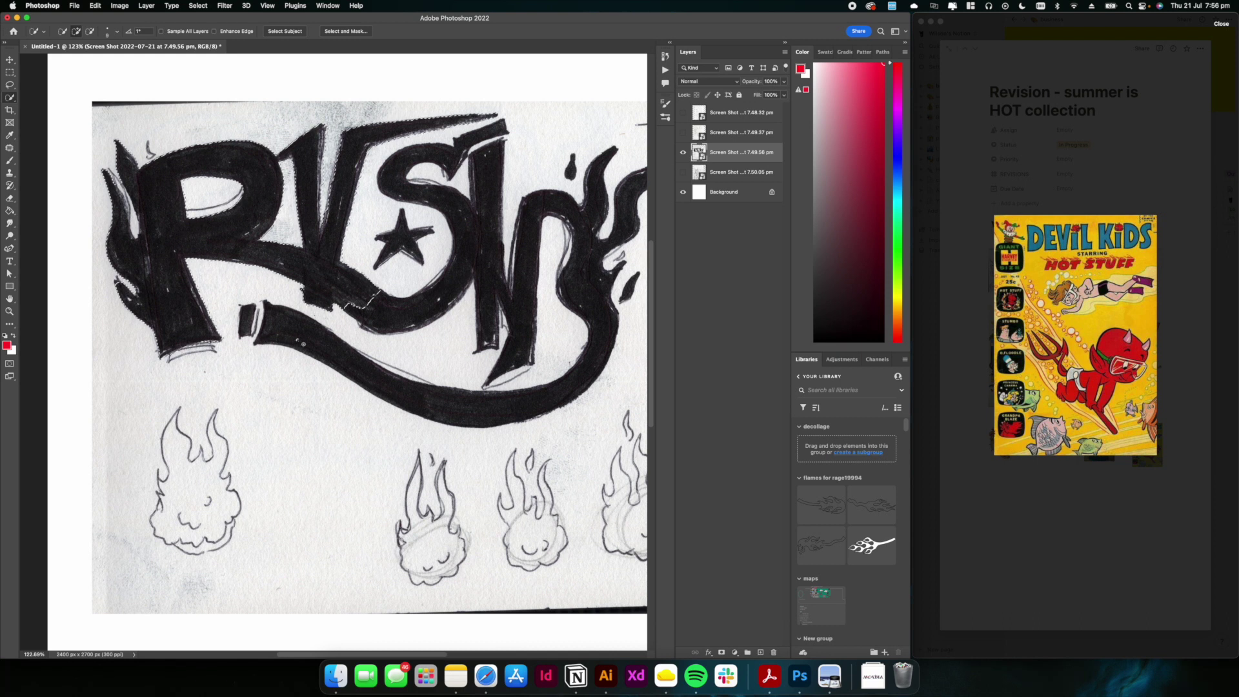
scroll(304, 344, "right", 5)
scroll(304, 344, "down", 2)
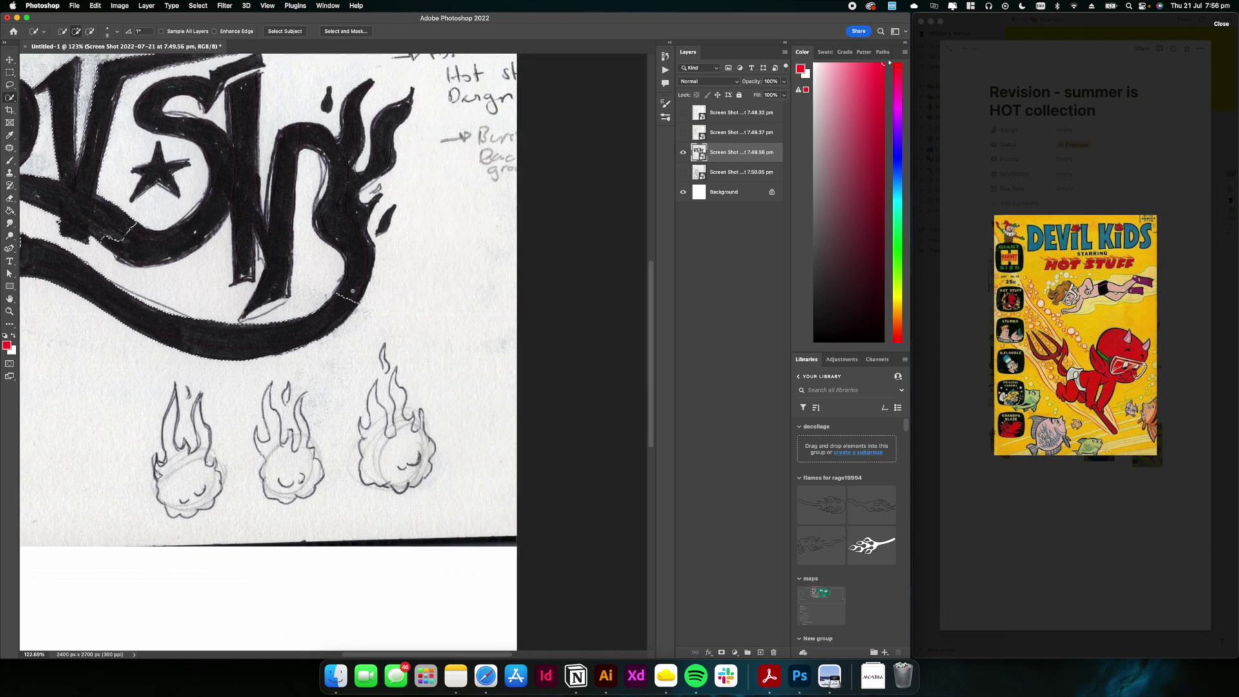
mouse_move(356, 237)
left_mouse_down()
mouse_move(387, 129)
mouse_move(349, 109)
mouse_move(316, 136)
left_mouse_up()
scroll(290, 155, "up", 2)
scroll(290, 155, "left", 2)
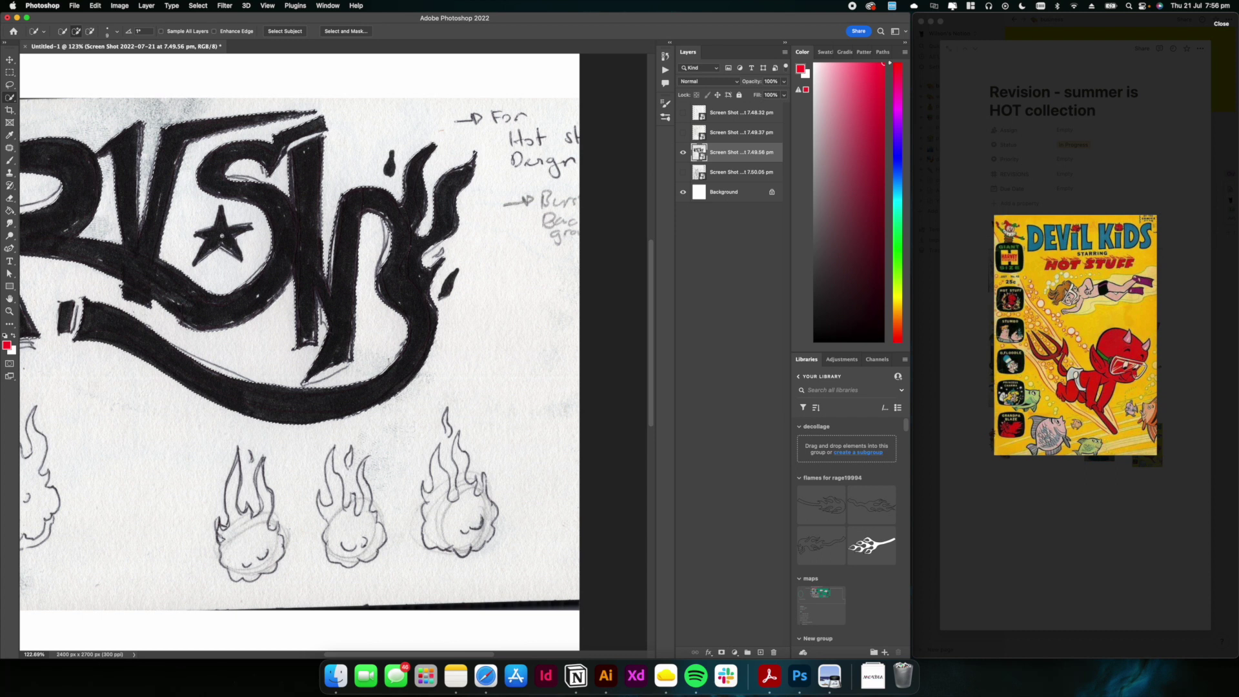
scroll(221, 229, "right", 2)
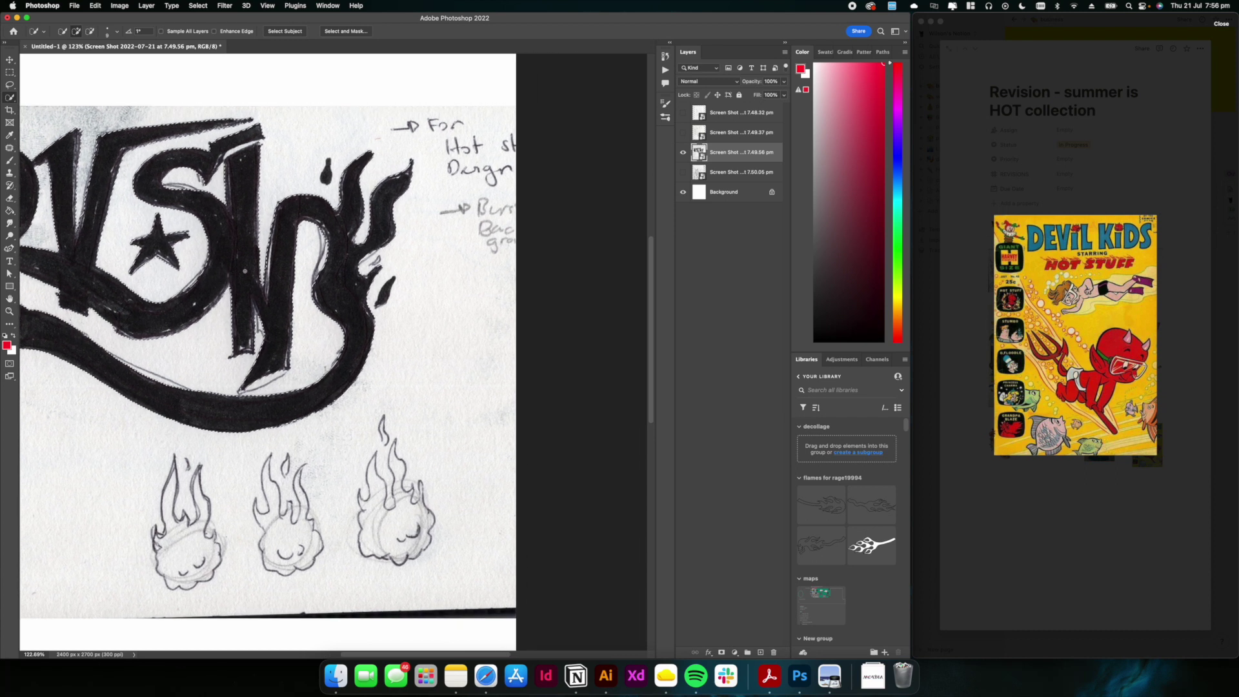
scroll(389, 263, "left", 6)
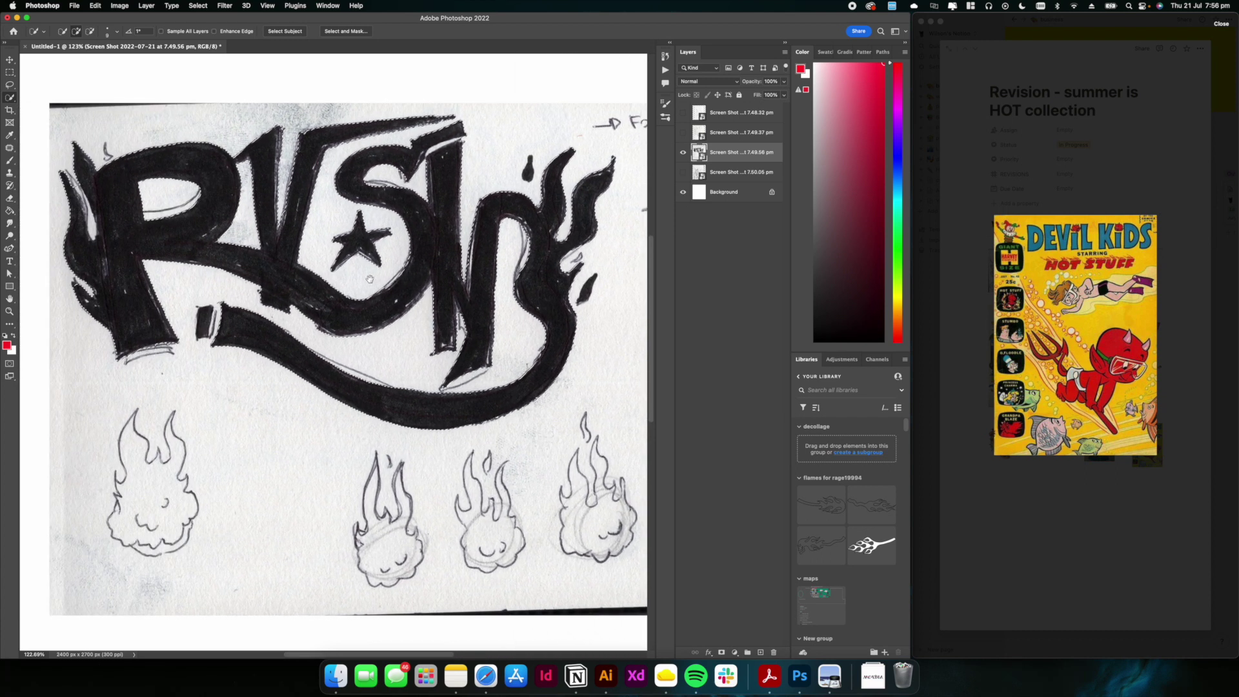
Preview the lettering selection in Quick Mask and turn it into a layer mask on the sketch layer
scroll(368, 279, "down", 3)
key("q")
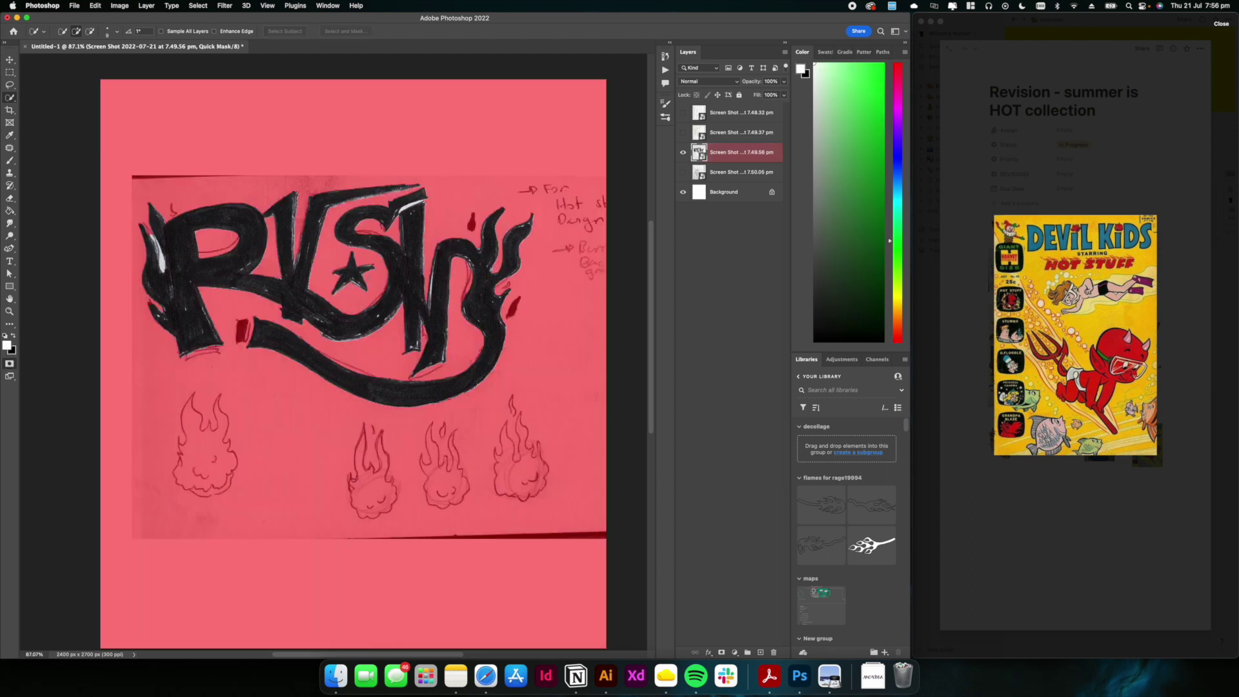
key("q")
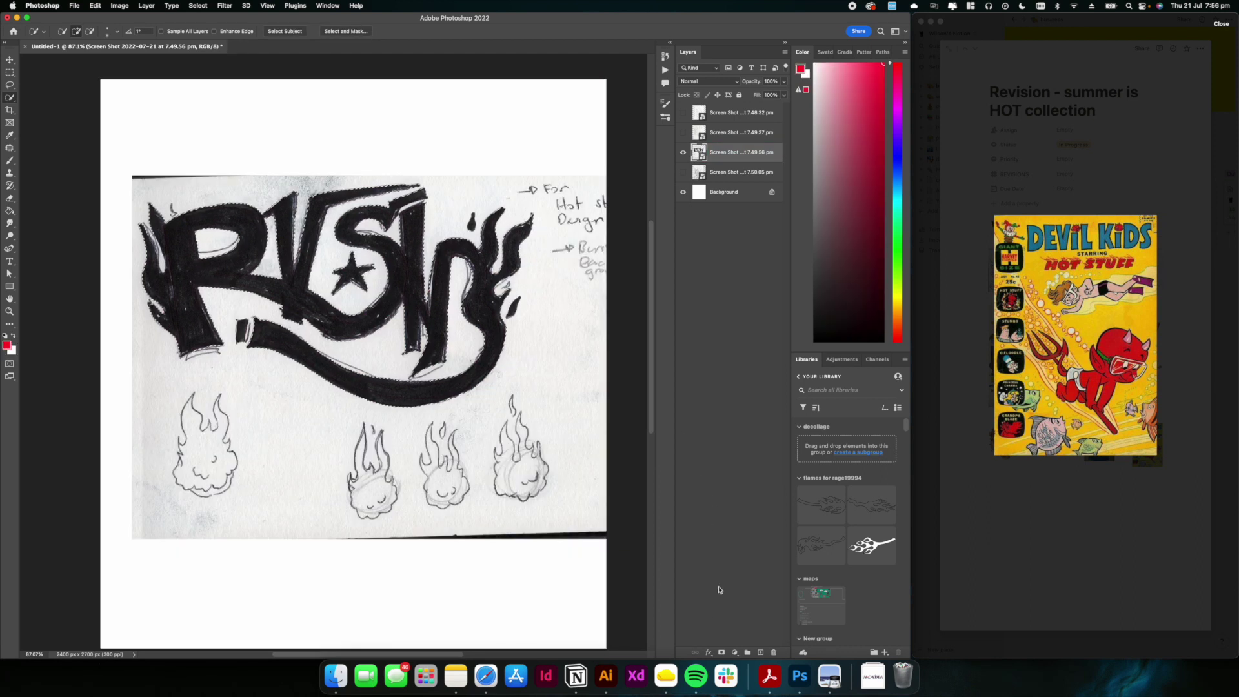
left_click(722, 652)
Try to paint out the pale gap between the flames beside the R on the mask with a 75 px Hard Round 481 brush
scroll(131, 214, "up", 8)
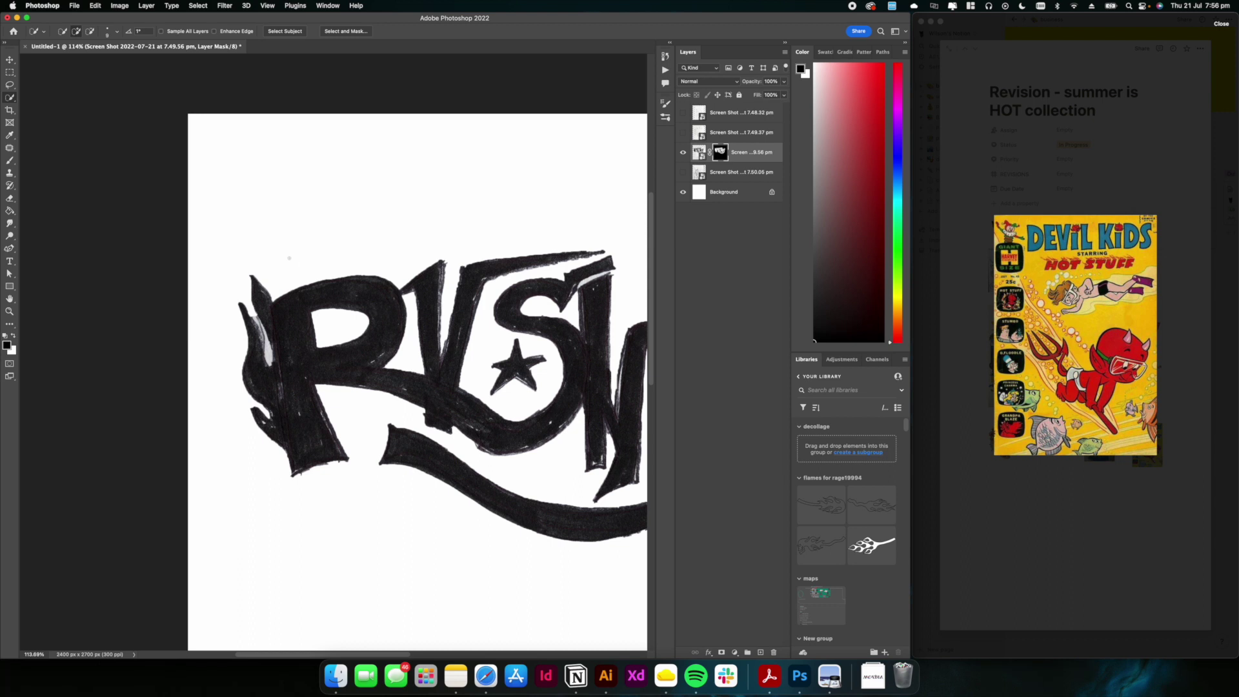
scroll(329, 283, "up", 2)
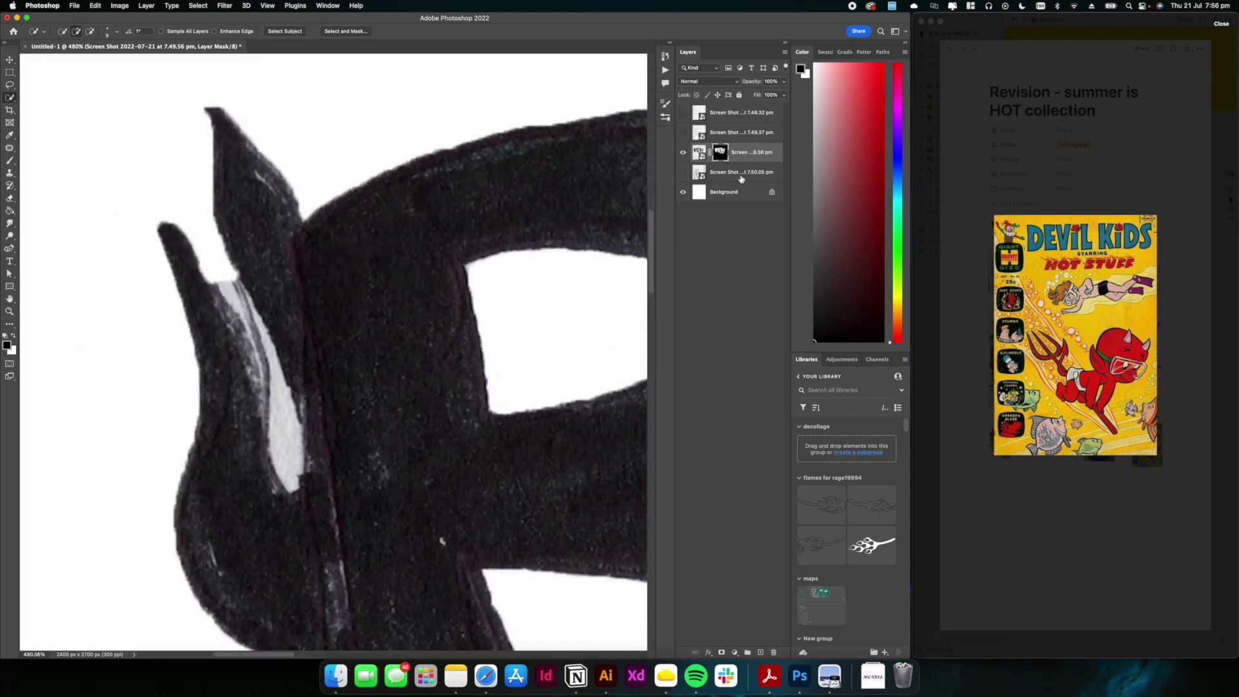
key("b")
right_click(265, 302)
type("481")
key("Return")
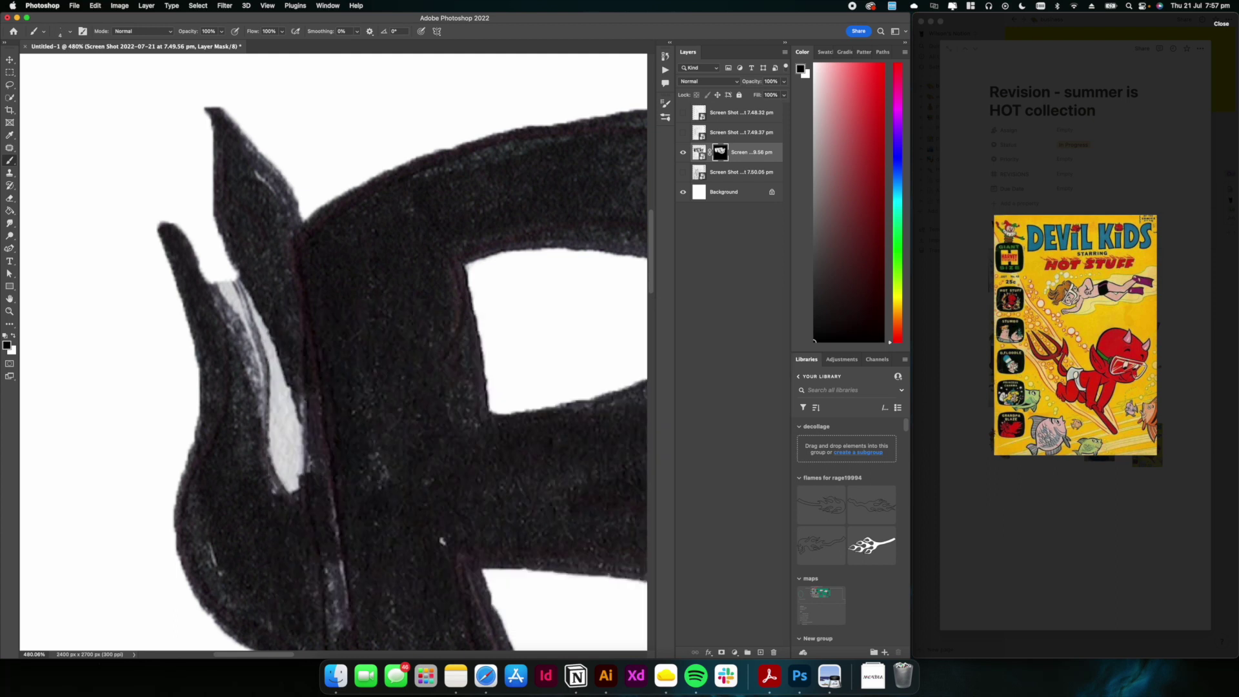
scroll(333, 352, "left", 3)
mouse_move(306, 274)
left_mouse_down()
mouse_move(333, 319)
mouse_move(366, 459)
left_mouse_up()
key("super+z")
Clear the pale gap and reshape the two upper flames beside the R on the mask, using the hard 5 px WAVENWATER brush preset
right_click(373, 449)
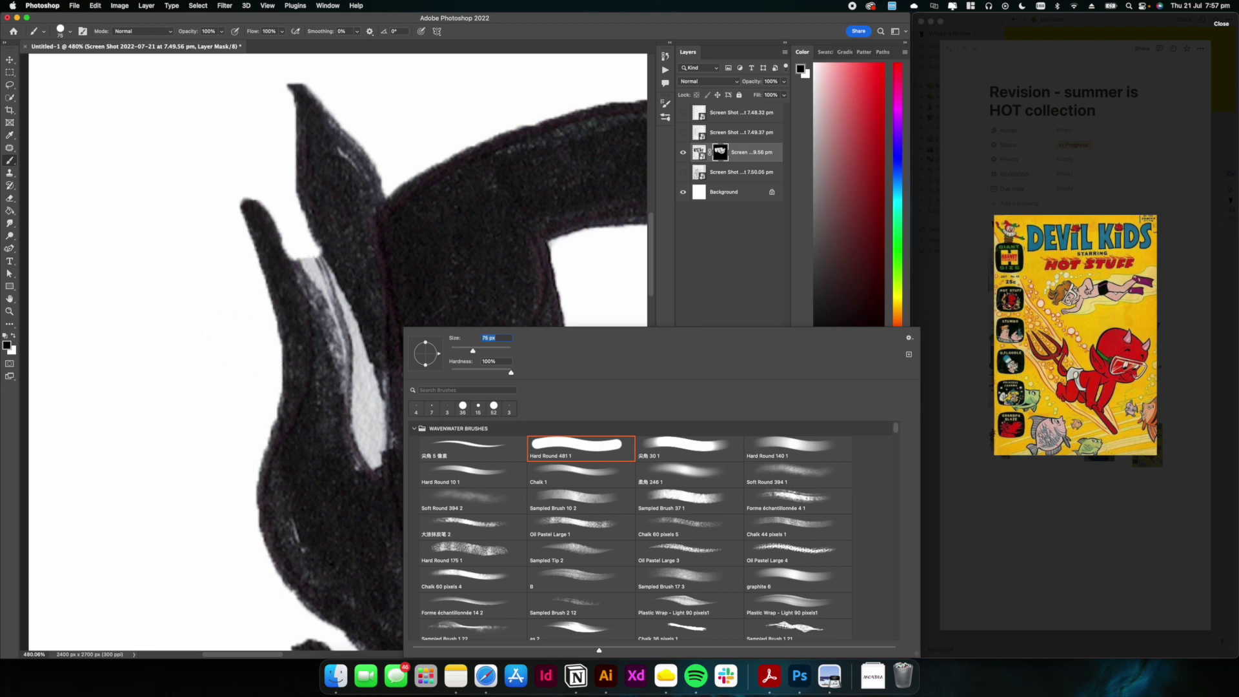
left_click(473, 449)
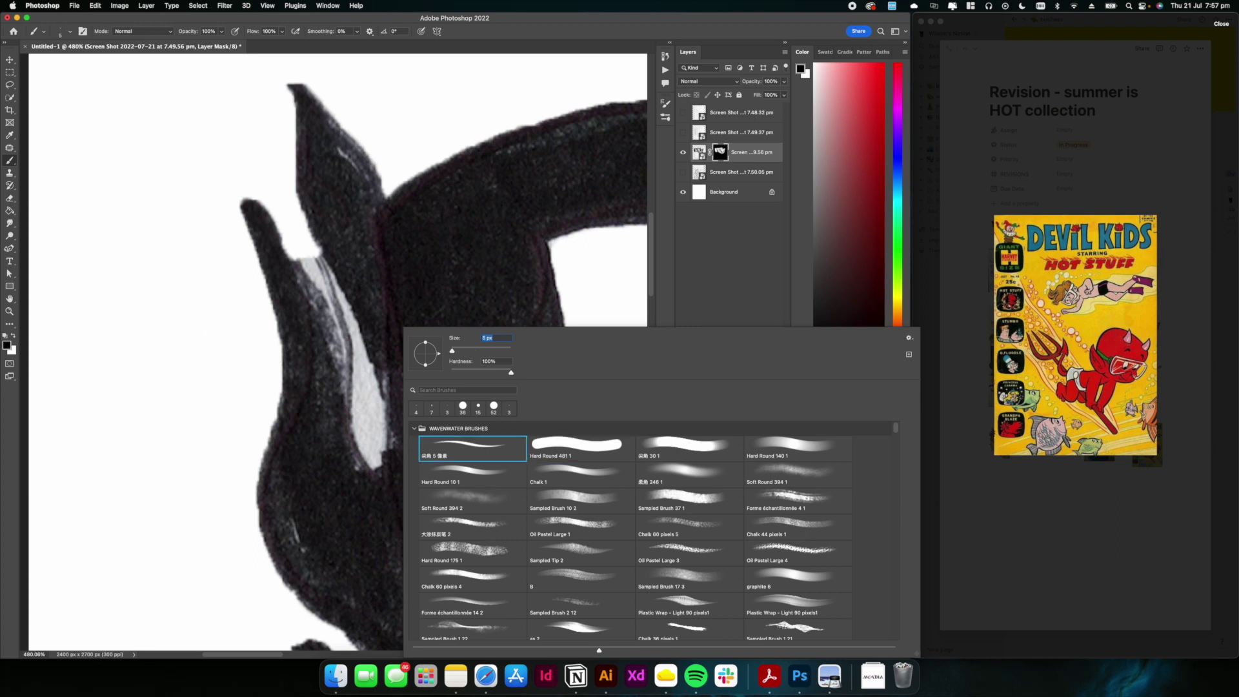
scroll(473, 535, "down", 2)
left_click(432, 408)
mouse_move(251, 202)
left_mouse_down()
mouse_move(372, 335)
mouse_move(302, 129)
mouse_move(311, 86)
mouse_move(366, 158)
mouse_move(384, 207)
left_mouse_up()
key("super+z")
scroll(384, 207, "up", 3)
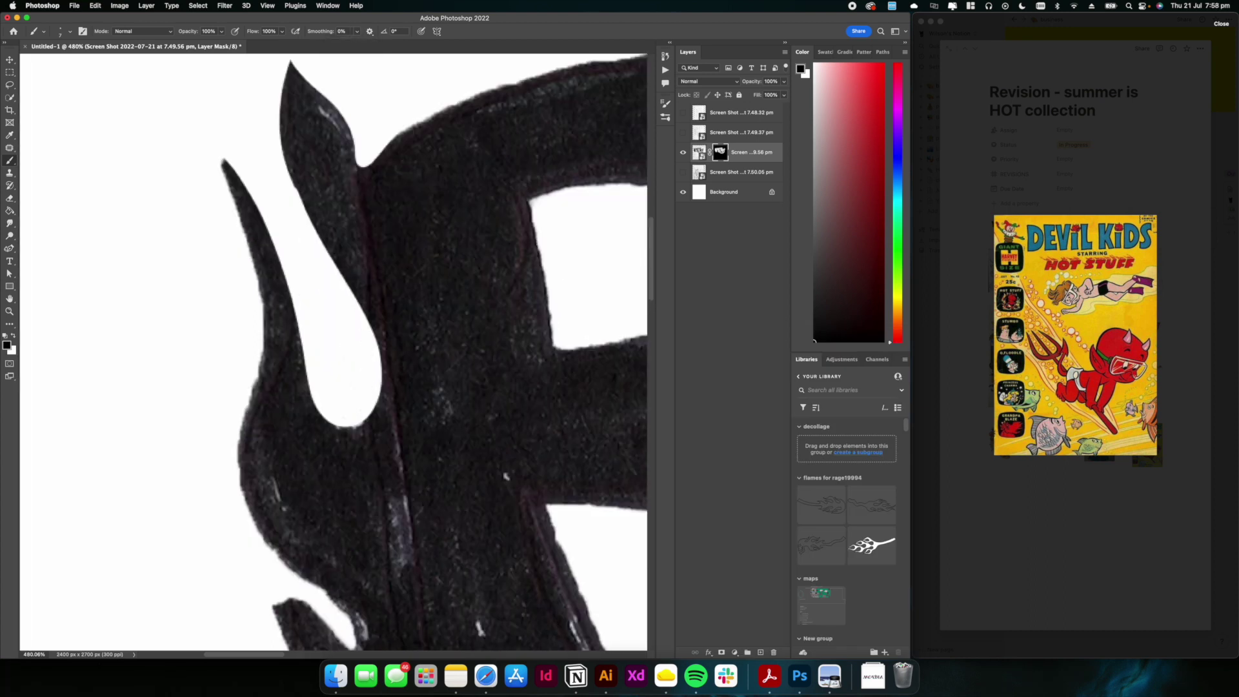
Raise the brush smoothing to 43% and refine the edges of the lower flame beside the R on the mask
scroll(333, 352, "down", 8)
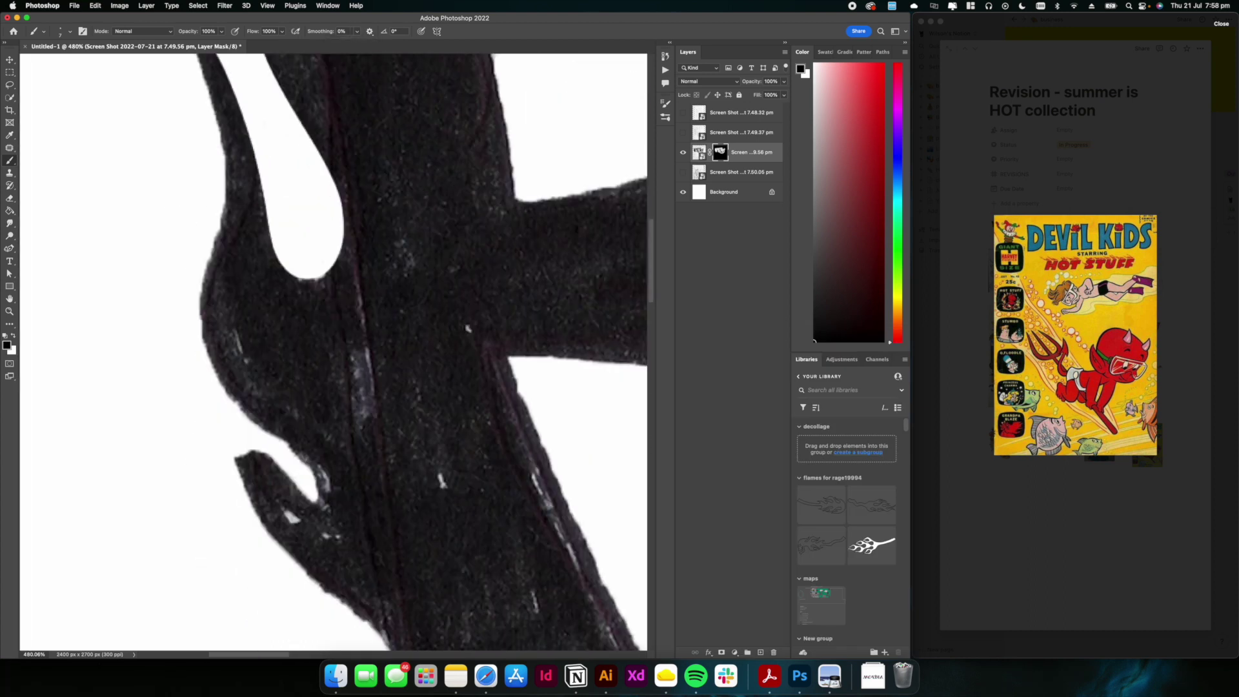
left_click_drag(357, 42, 378, 43)
mouse_move(278, 312)
left_mouse_down()
mouse_move(305, 336)
mouse_move(295, 413)
mouse_move(408, 532)
left_mouse_up()
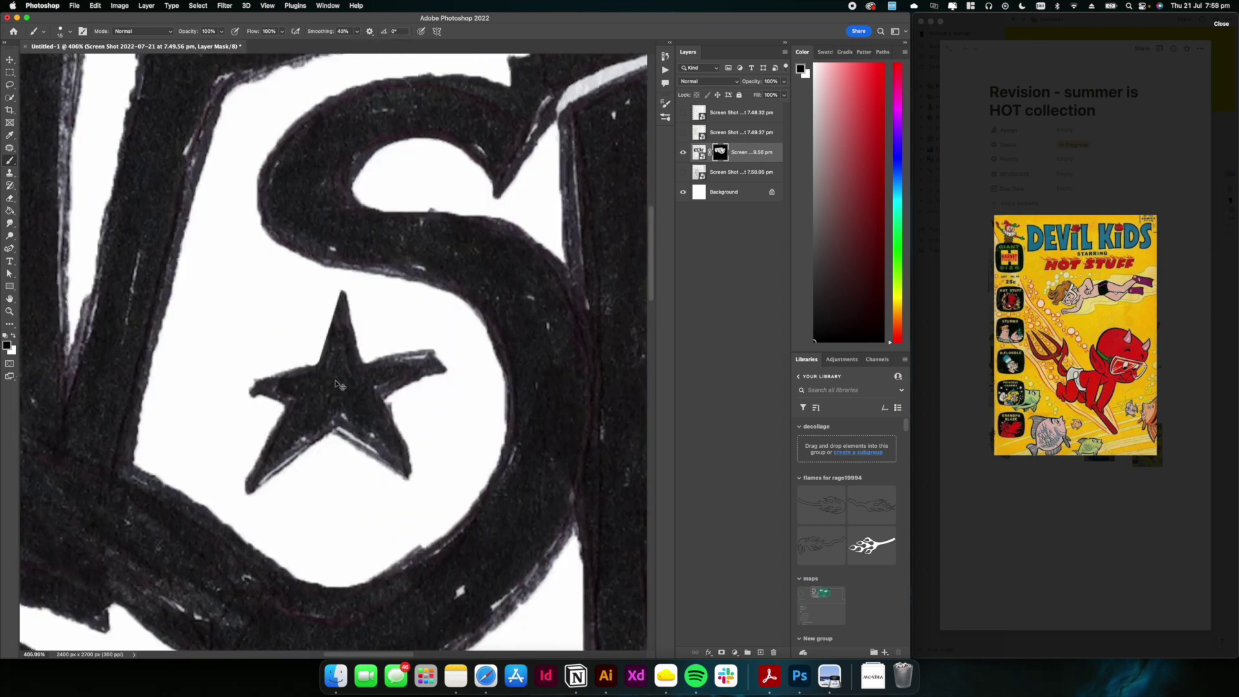
Set the brush to 7 px and trim the star's outline on the mask into clean, straight edges from point to point
right_click(361, 327)
key("Escape")
right_click(396, 258)
type("7")
key("Return")
left_click(337, 295)
left_click(317, 360, "shift")
left_click(248, 386, "shift")
left_click(288, 412, "shift")
mouse_move(287, 412)
left_mouse_down()
mouse_move(336, 431)
mouse_move(387, 401)
left_mouse_up()
left_click(364, 363, "shift")
left_click(342, 291, "shift")
left_click_drag(377, 359, 438, 360)
Lower the brush smoothing and straighten the edge of the star's lower-left arm on the mask
scroll(333, 352, "down", 10)
scroll(333, 352, "up", 10)
left_click(357, 31)
left_click_drag(357, 44, 333, 44)
left_click_drag(278, 420, 247, 485)
scroll(333, 351, "down", 10)
scroll(194, 310, "up", 4)
Add a new layer above the lettering and set the foreground color to the near-black sampled from the R
left_click(760, 652)
left_click(7, 345)
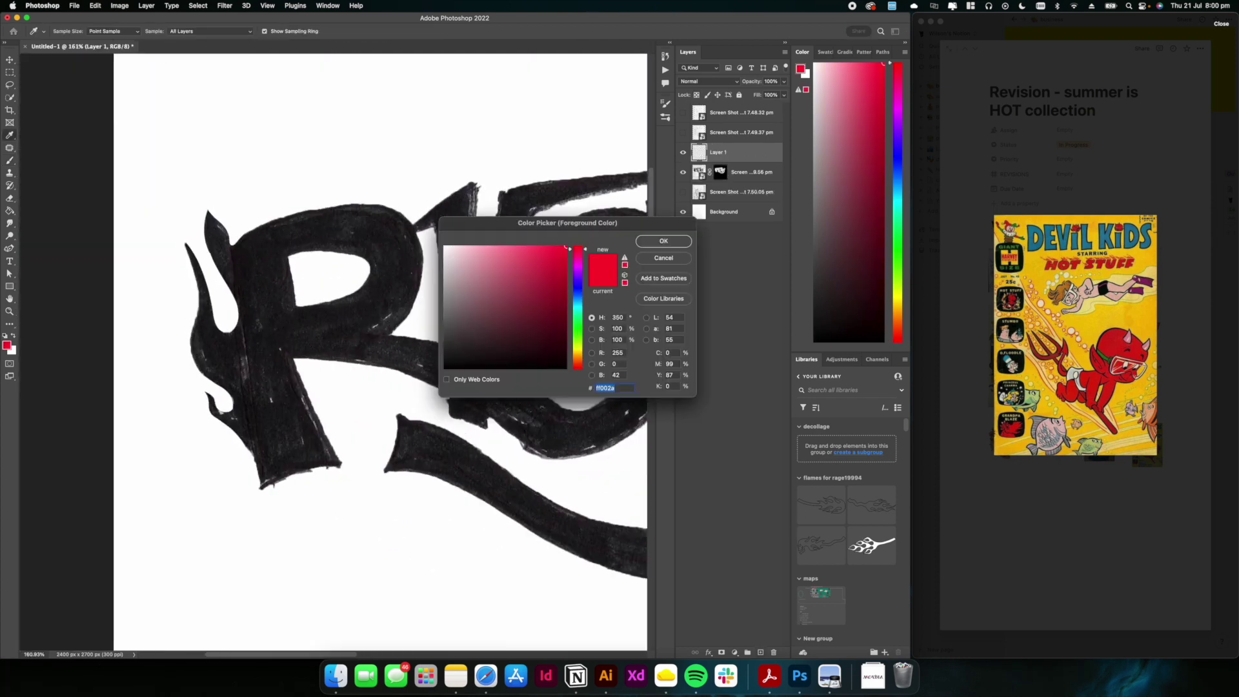
left_click(310, 297)
left_click(663, 240)
scroll(245, 284, "up", 5)
Outline a taller, curling flame above the R's stem with 53% brush smoothing and fill it with the foreground color
left_click_drag(261, 296, 302, 441)
key("super+z")
left_click(357, 31)
left_click_drag(359, 44, 379, 44)
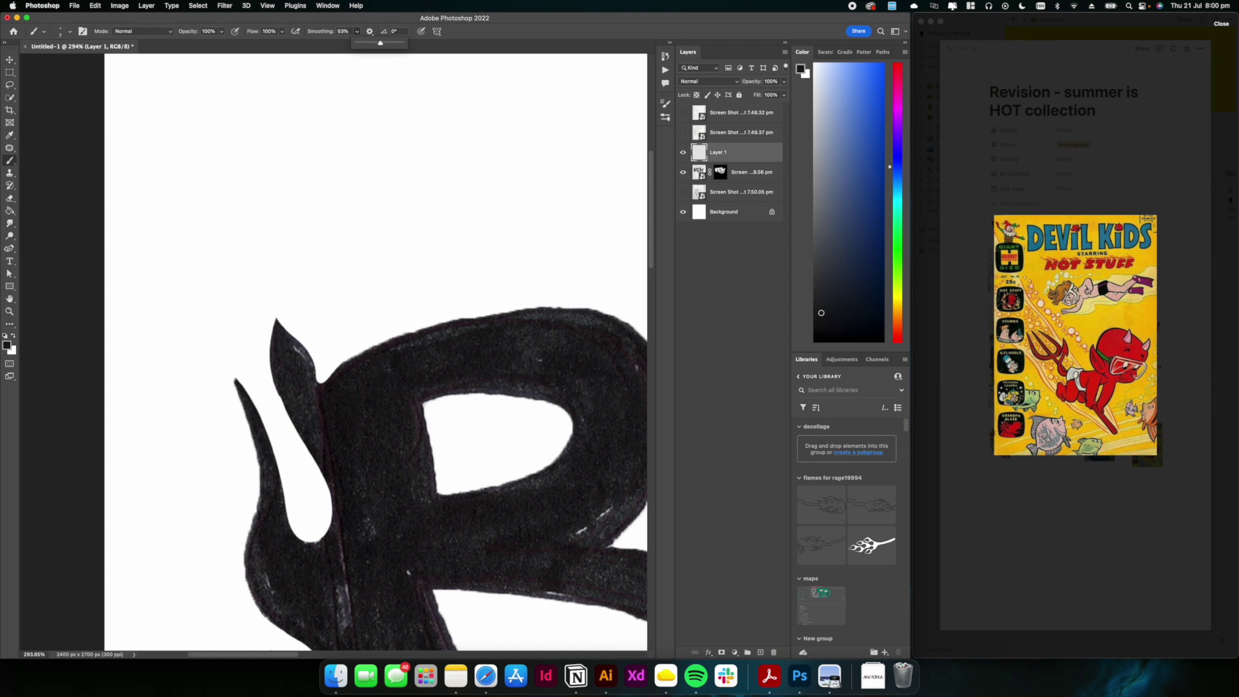
left_click_drag(254, 274, 304, 442)
mouse_move(248, 248)
left_mouse_down()
mouse_move(269, 342)
mouse_move(329, 372)
left_mouse_up()
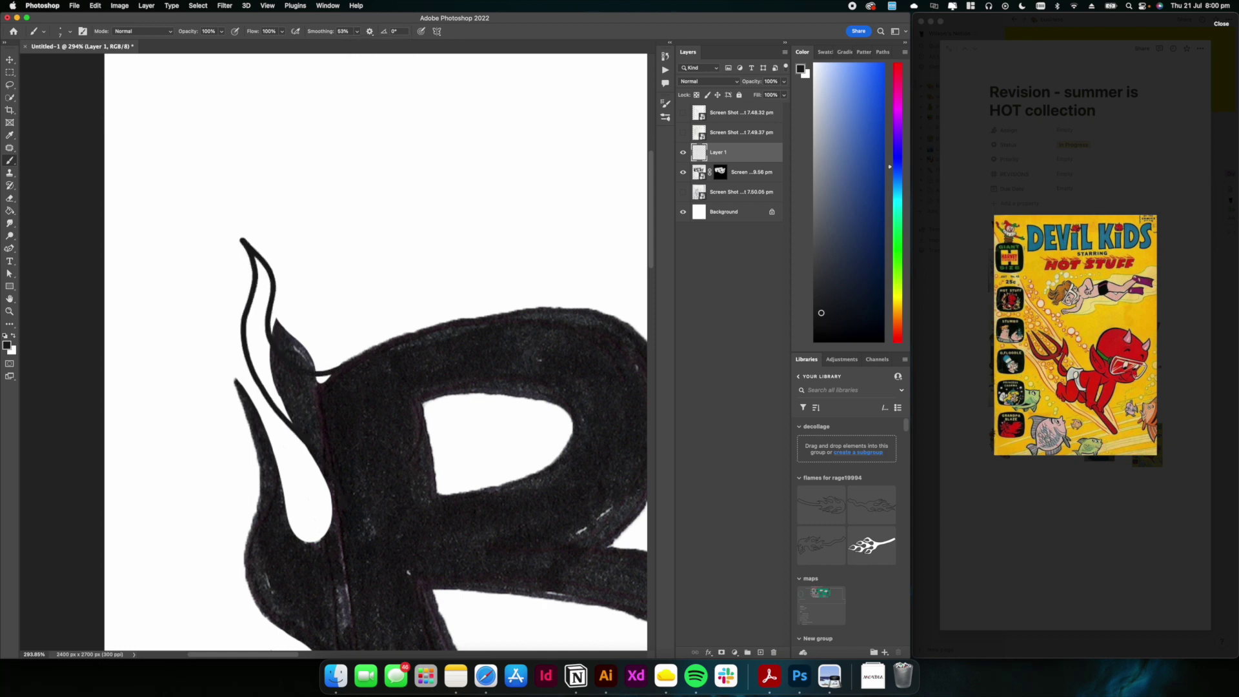
key("g")
left_click(310, 400)
scroll(323, 387, "up", 2)
key("b")
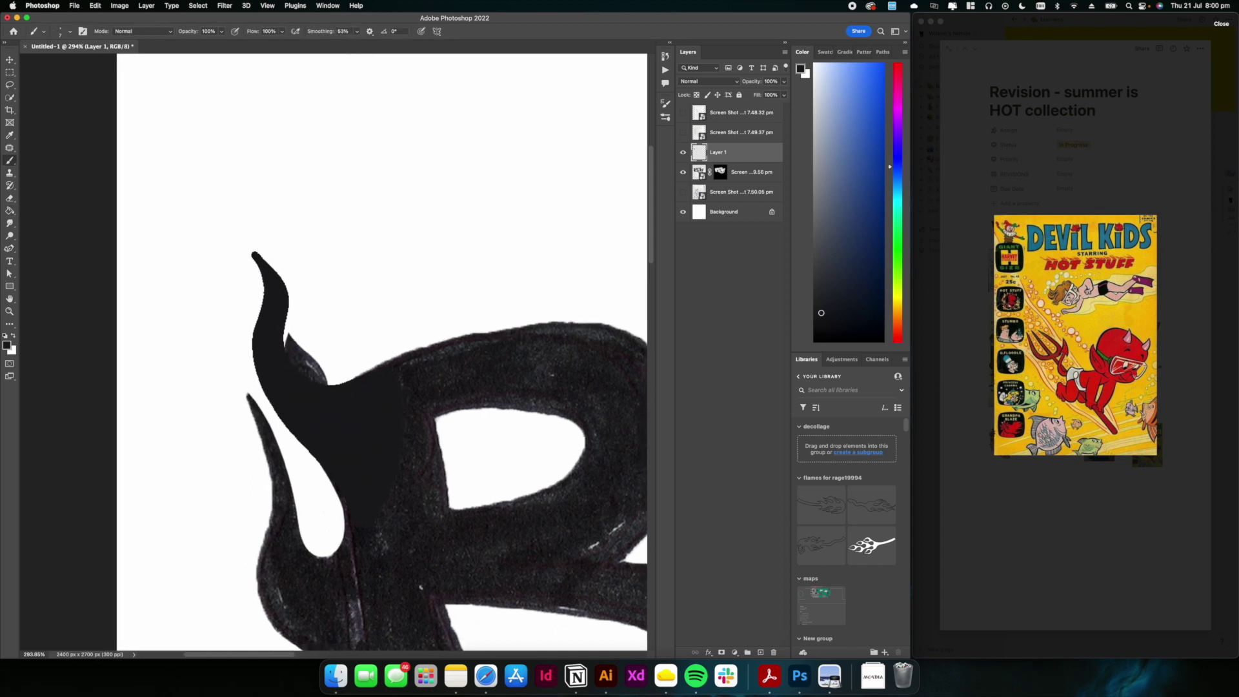
Hide the old flame tip beside the new flame on the sketch layer's mask, with brush smoothing at 0%
left_click(720, 172)
left_click_drag(289, 334, 293, 362)
left_click(357, 31)
left_click_drag(358, 44, 334, 44)
mouse_move(296, 351)
left_mouse_down()
mouse_move(312, 379)
mouse_move(318, 364)
left_mouse_up()
Add a layer mask to Layer 1 and trim the tip of the new flame above the R
left_click(719, 152)
left_click(721, 652)
left_click_drag(254, 261, 258, 316)
scroll(334, 352, "down", 10)
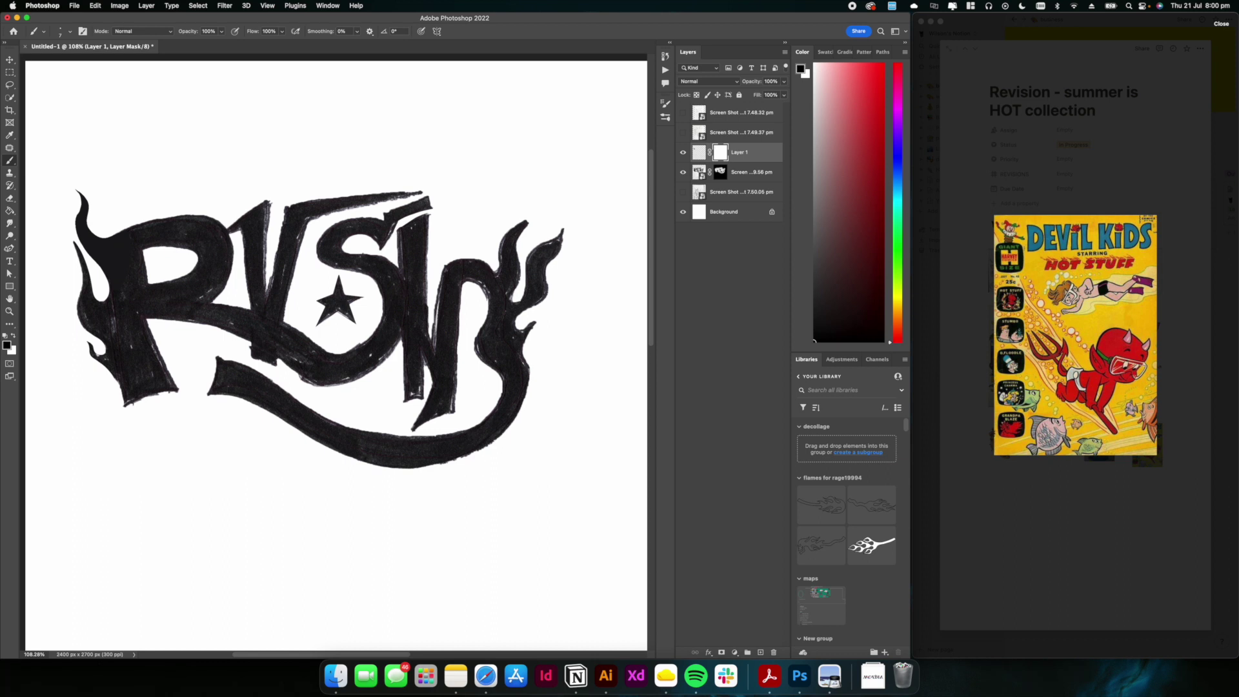
Outline longer, pointed flames along the N on Layer 1 with 23% brush smoothing and fill them with the foreground color
scroll(333, 352, "up", 10)
scroll(333, 352, "left", 4)
scroll(333, 352, "down", 3)
left_click(699, 134)
left_click(699, 152)
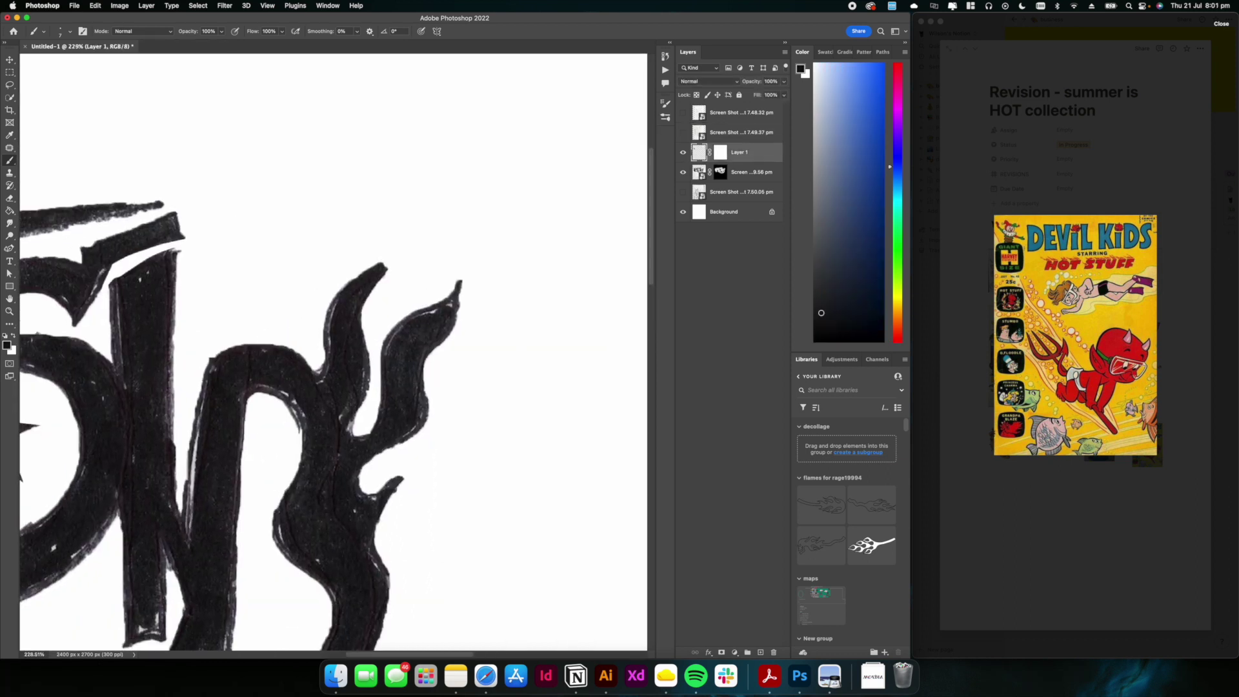
left_click_drag(315, 374, 387, 264)
key("super+z")
left_click(357, 31)
left_click_drag(357, 45, 366, 44)
mouse_move(314, 373)
left_mouse_down()
mouse_move(395, 231)
mouse_move(360, 414)
mouse_move(398, 325)
mouse_move(463, 319)
mouse_move(386, 554)
mouse_move(391, 597)
left_mouse_up()
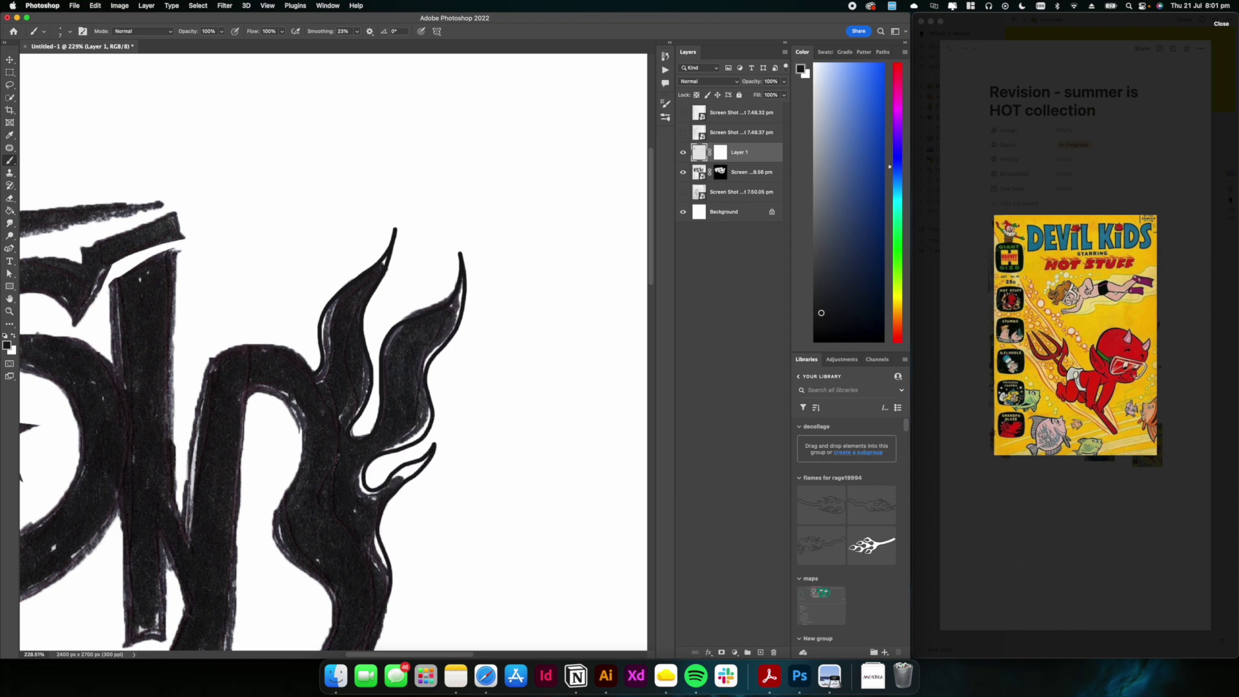
key("g")
left_click(401, 365)
Draw a small standalone flame between the foot of the R and the start of the underline swoosh, and fill it
scroll(333, 352, "left", 5)
scroll(452, 323, "down", 8)
scroll(381, 293, "up", 5)
scroll(268, 435, "down", 3)
scroll(269, 434, "up", 8)
key("b")
mouse_move(259, 421)
left_mouse_down()
mouse_move(272, 347)
mouse_move(266, 272)
mouse_move(335, 327)
mouse_move(341, 391)
left_mouse_up()
key("super+z")
scroll(340, 391, "left", 1)
key("g")
left_click(313, 413)
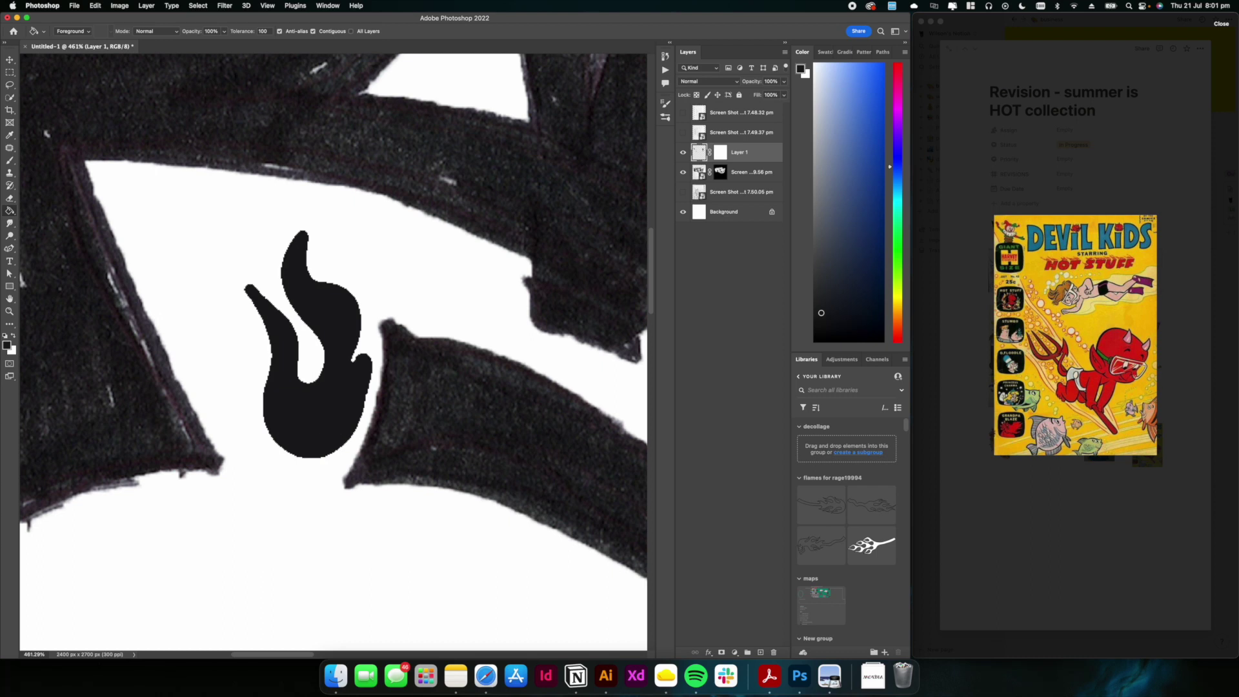
Convert Layer 1 and the masked lettering sketch layer into one Smart Object and toggle its visibility to check it
scroll(193, 401, "down", 8)
left_click(748, 172, "shift")
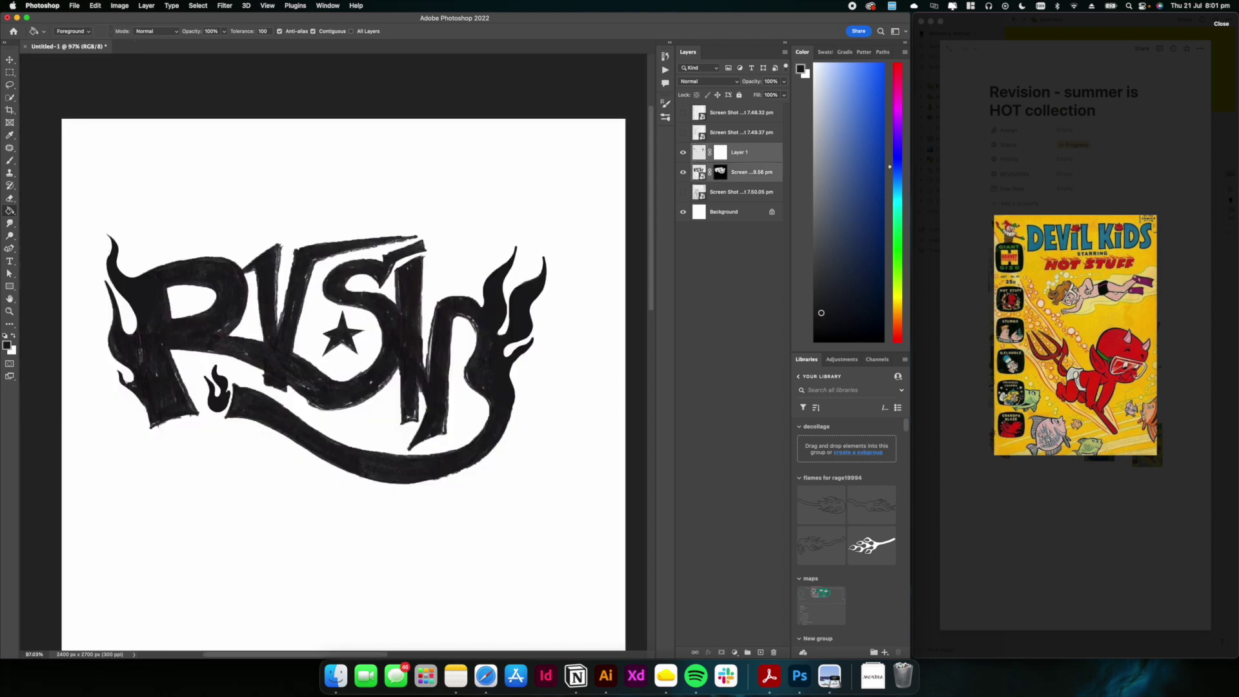
right_click(746, 153)
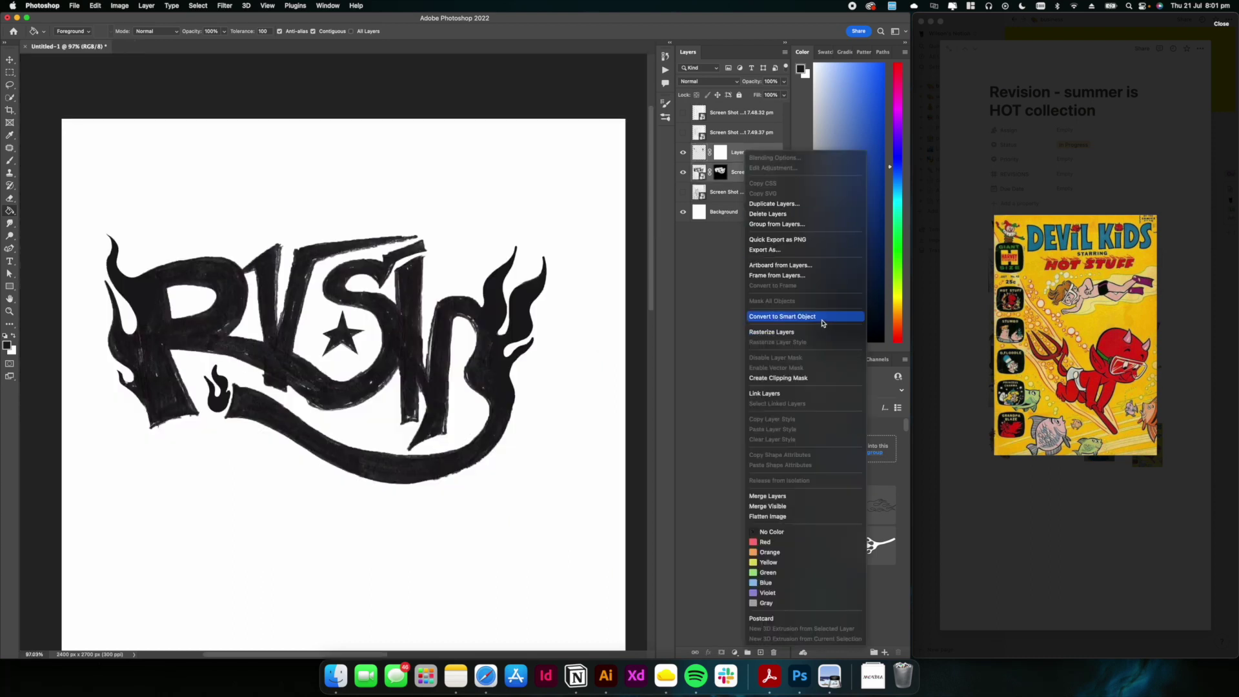
left_click(818, 317)
left_click(685, 154)
left_click(683, 153)
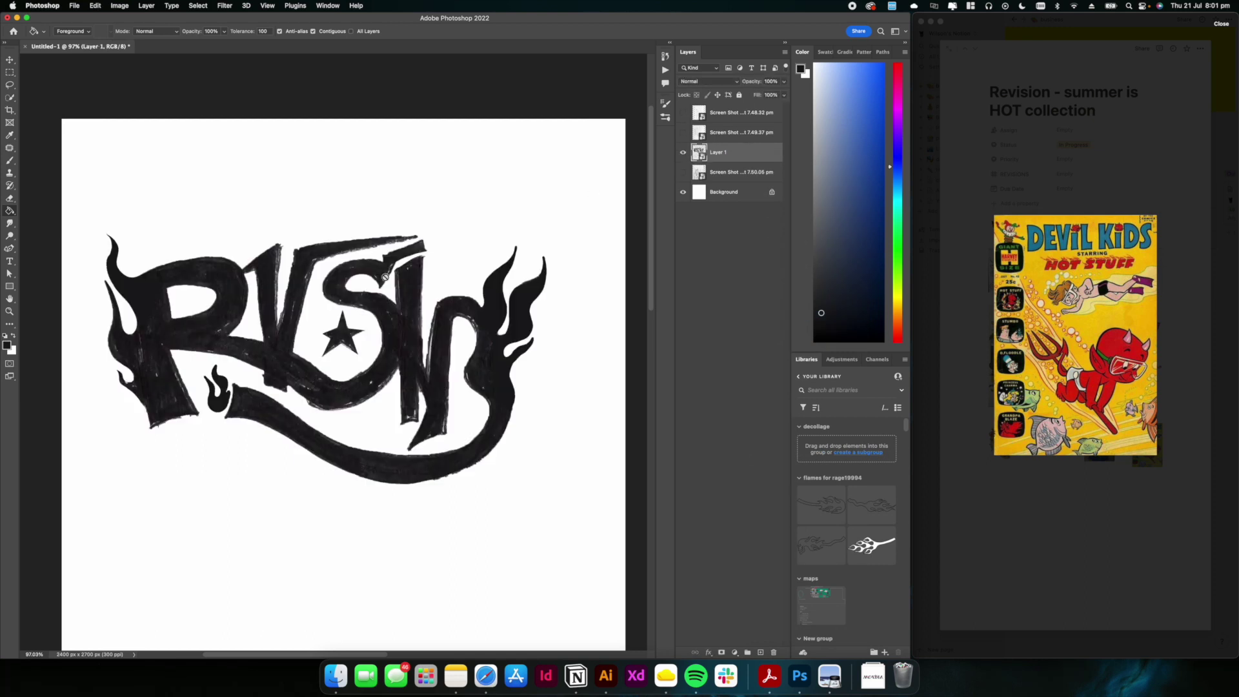
Hide the Background layer to check the combined lettering against transparency
scroll(476, 205, "down", 3)
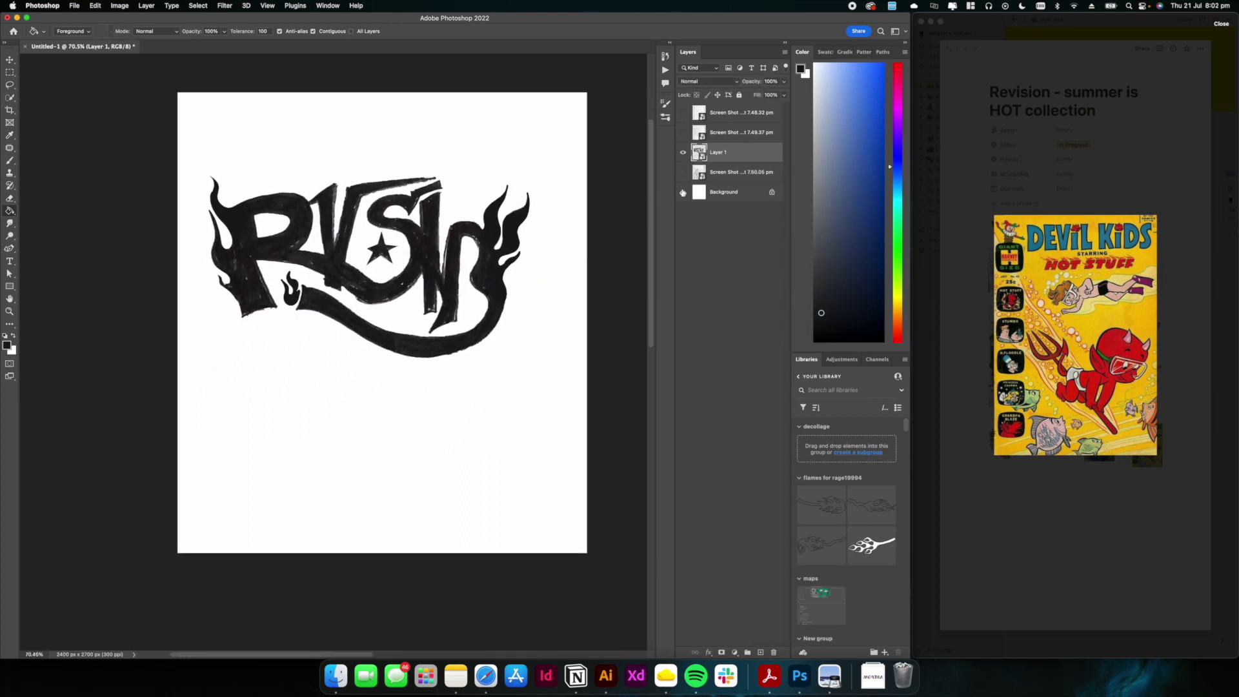
left_click(683, 192)
left_click(683, 193)
left_click(683, 192)
scroll(506, 240, "up", 3)
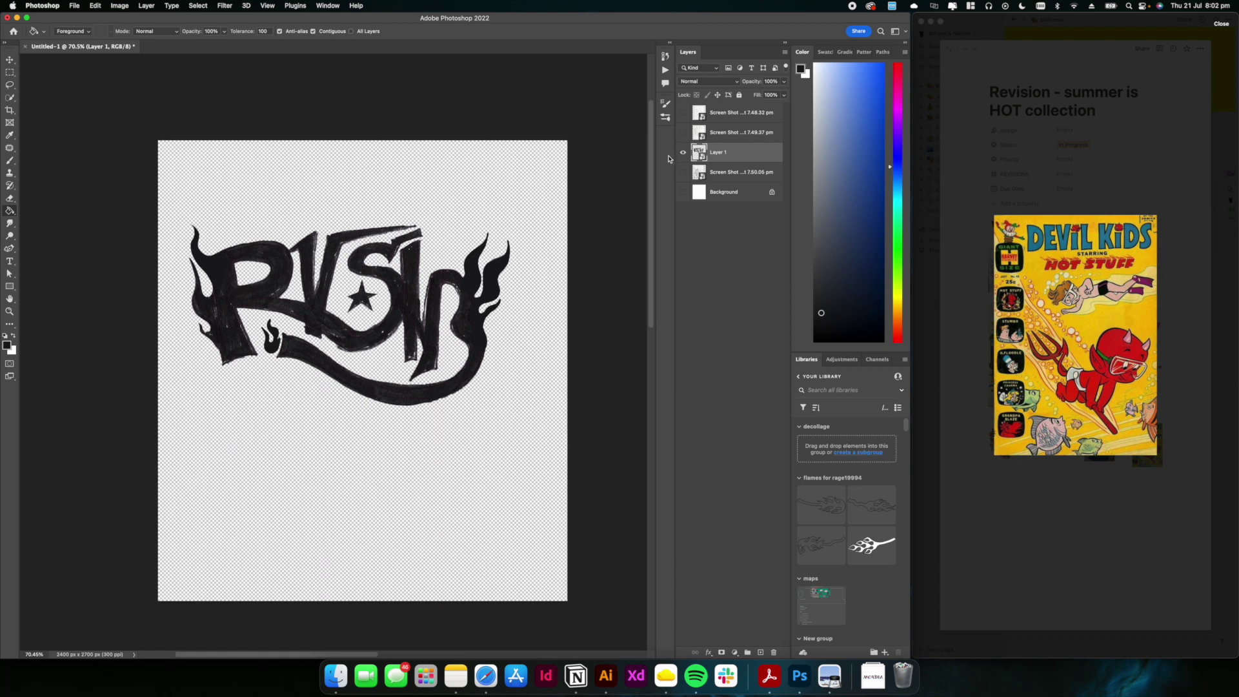
Hide Layer 1, then show and select the Screen Shot 7.50.05 pm sketch layer
left_click(682, 153)
left_click(683, 152)
left_click(683, 153)
left_click(683, 173)
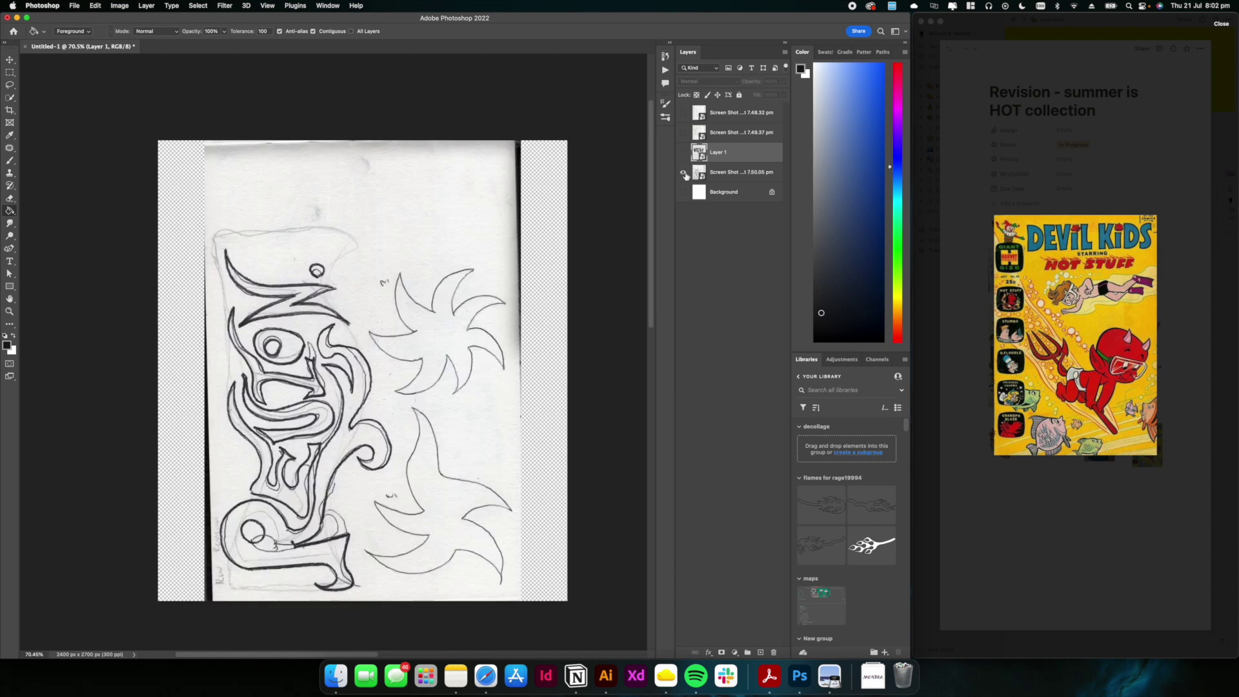
left_click(691, 173)
scroll(295, 385, "up", 2)
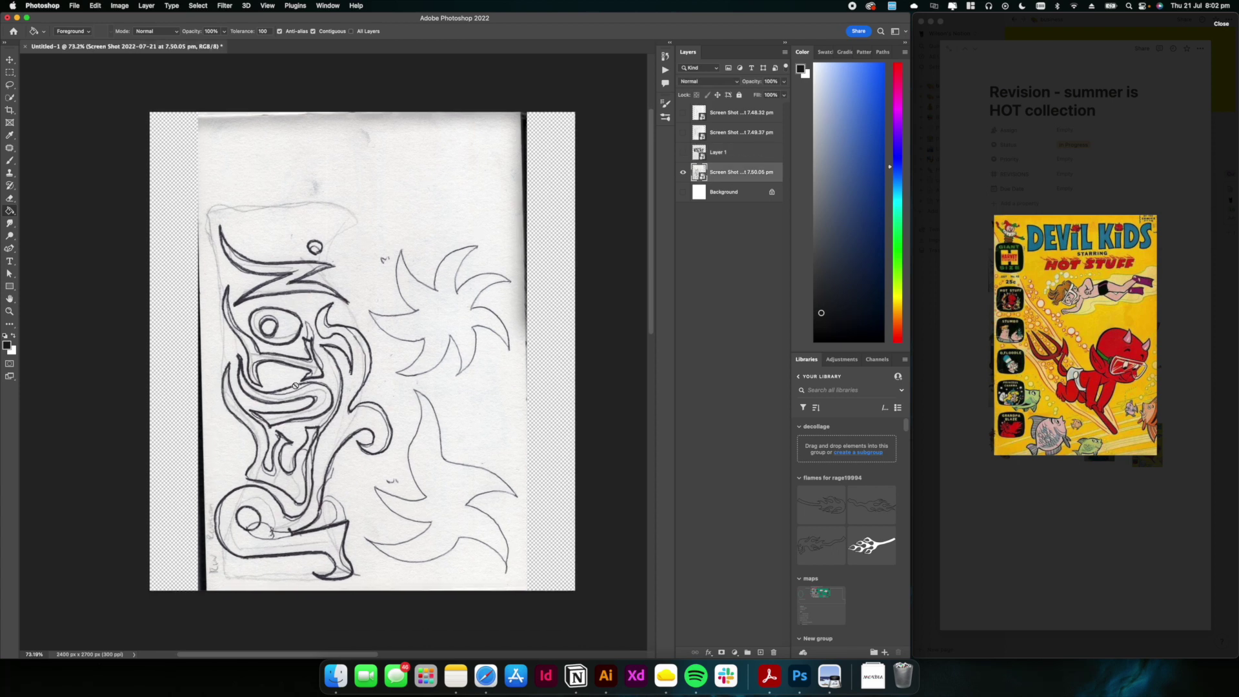
Rotate the Screen Shot 7.50.05 pm sketch a quarter turn clockwise with Free Transform
key("super+t")
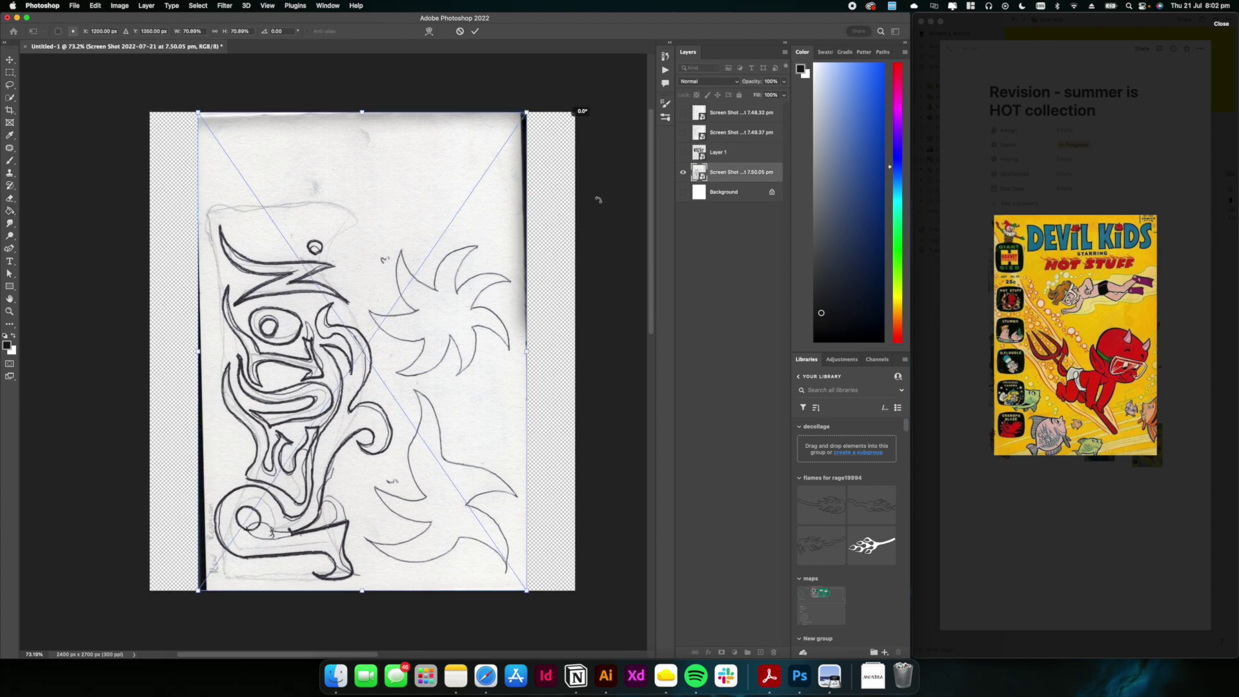
left_click_drag(579, 113, 610, 511)
left_click_drag(418, 456, 445, 456)
key("Return")
Delete the Screen Shot 7.50.05 pm sketch layer
key("g")
key("BackSpace")
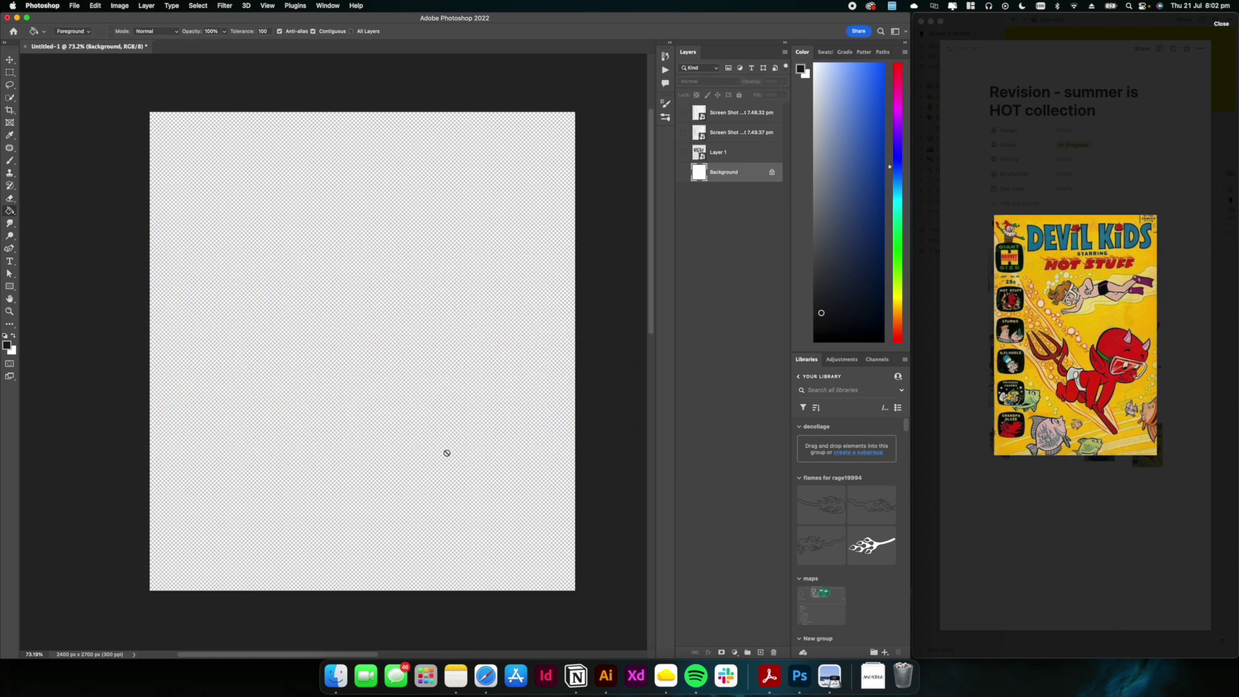
scroll(650, 173, "down", 1)
Show the Background and the Screen Shot 7.49.37 pm car sketch with Layer 1 hidden, and select the sketch layer
left_click_drag(686, 174, 688, 157)
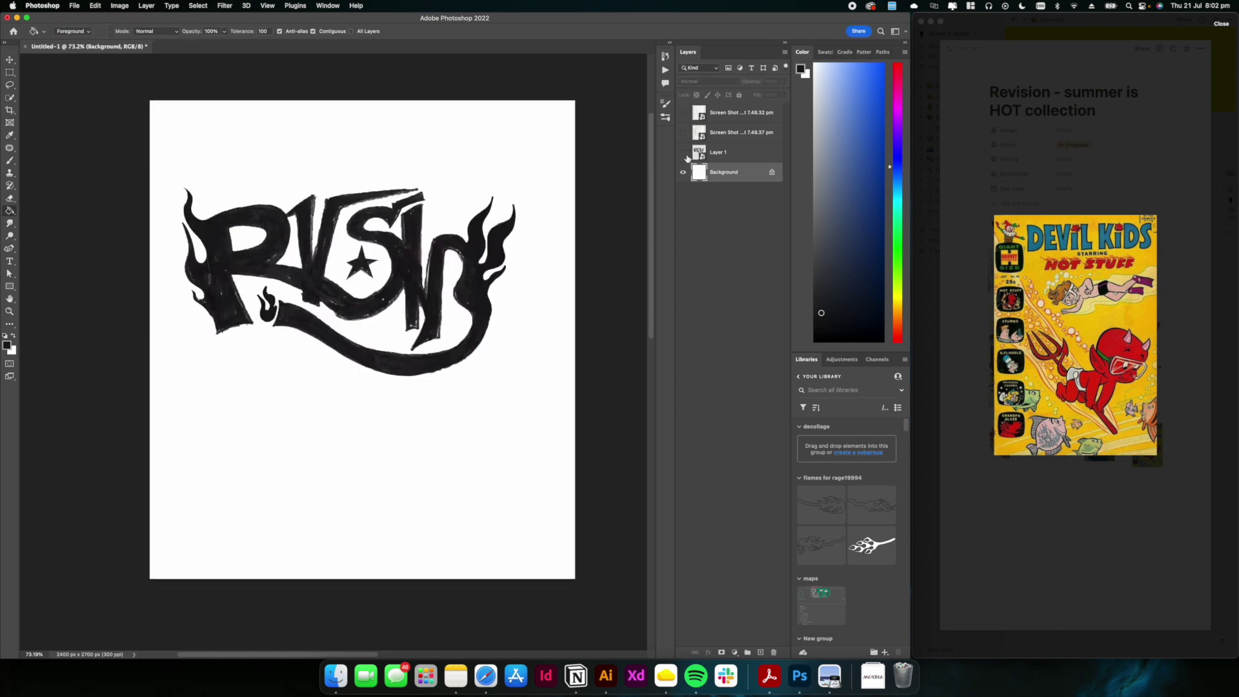
left_click(685, 154)
left_click(685, 134)
left_click(726, 137)
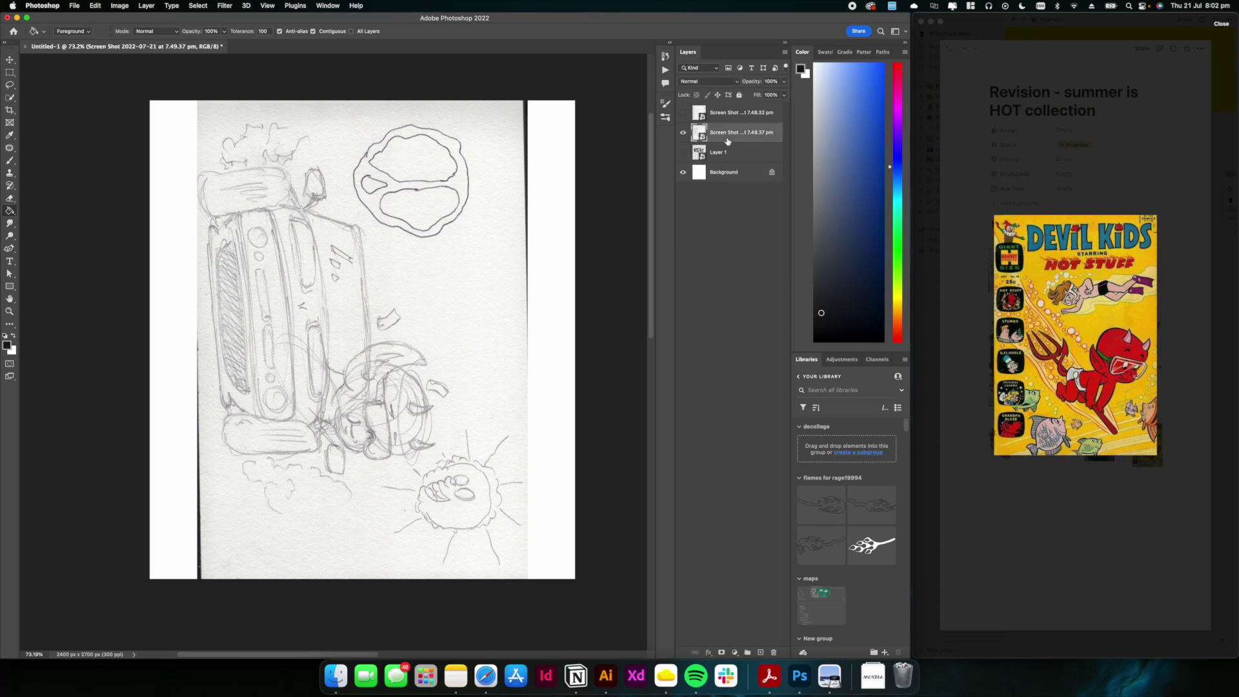
Rotate the car sketch a quarter turn counterclockwise to landscape, scale it to fit the canvas width and center it
key("super+t")
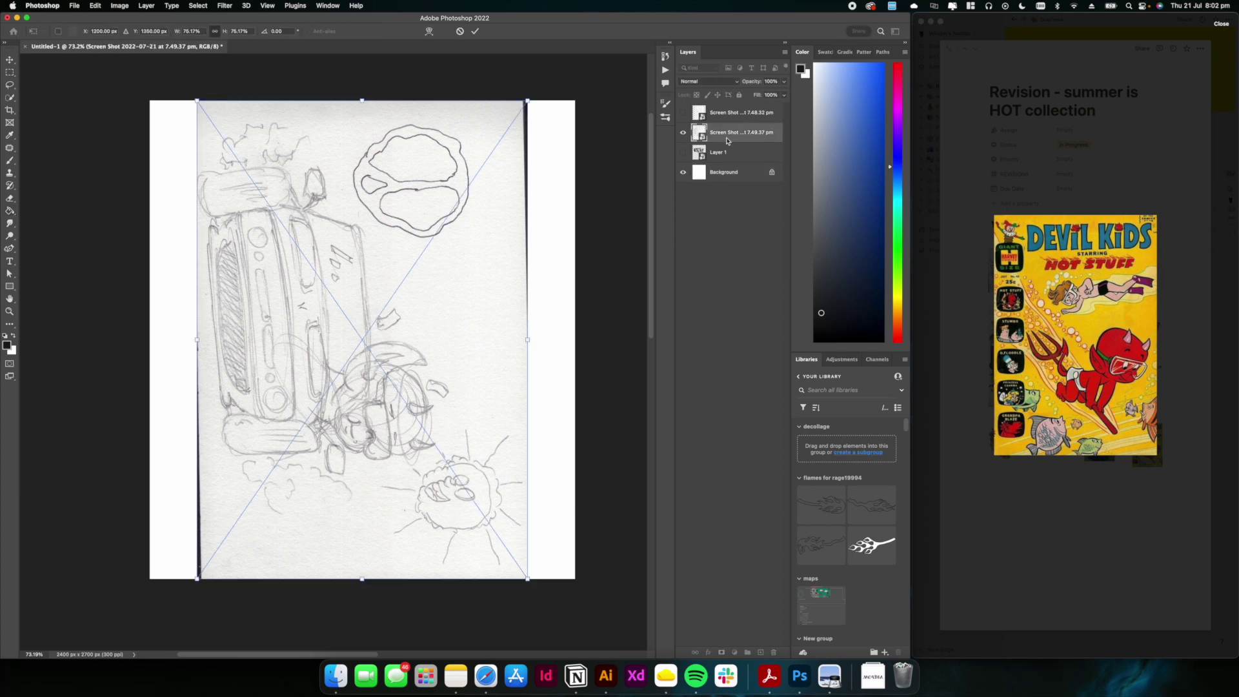
mouse_move(546, 76)
left_mouse_down()
mouse_move(316, 103)
mouse_move(197, 213)
left_mouse_up()
left_click_drag(347, 376, 362, 373)
left_click_drag(612, 334, 548, 334)
left_click_drag(403, 343, 413, 340)
left_click_drag(413, 341, 413, 340)
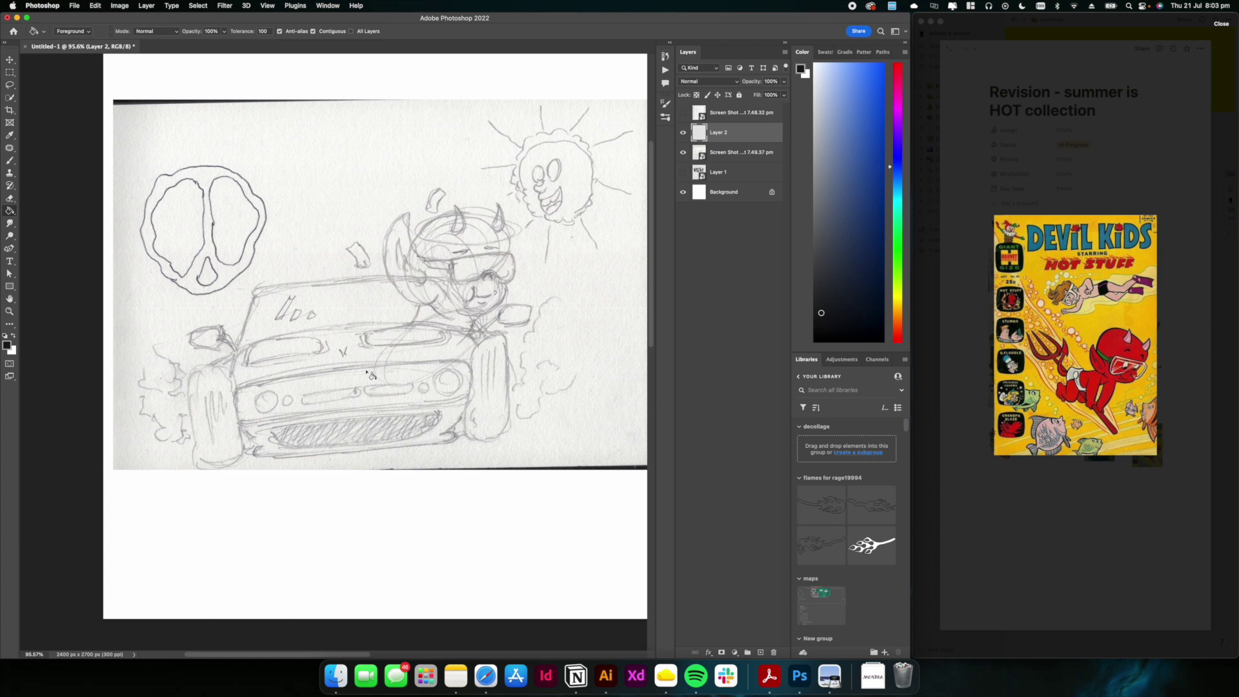
Turn on vertical paint symmetry for the Brush and place its axis through the center of the car's front on Layer 2
scroll(363, 282, "left", 3)
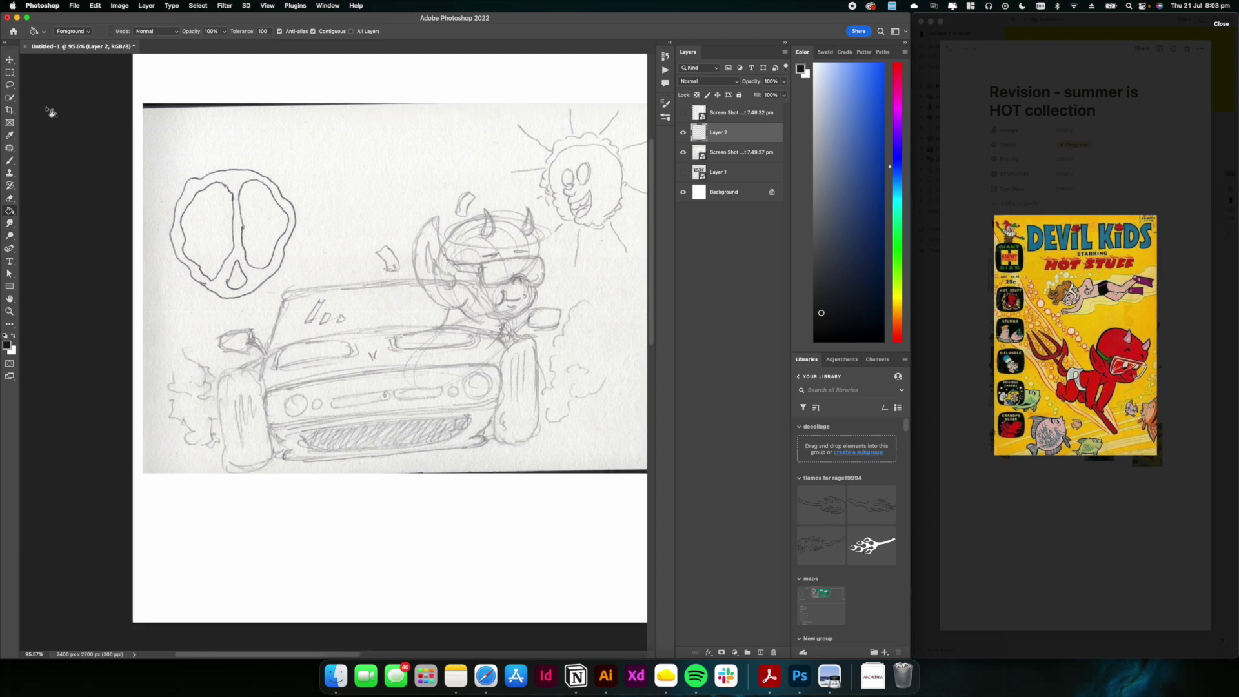
left_click(9, 73)
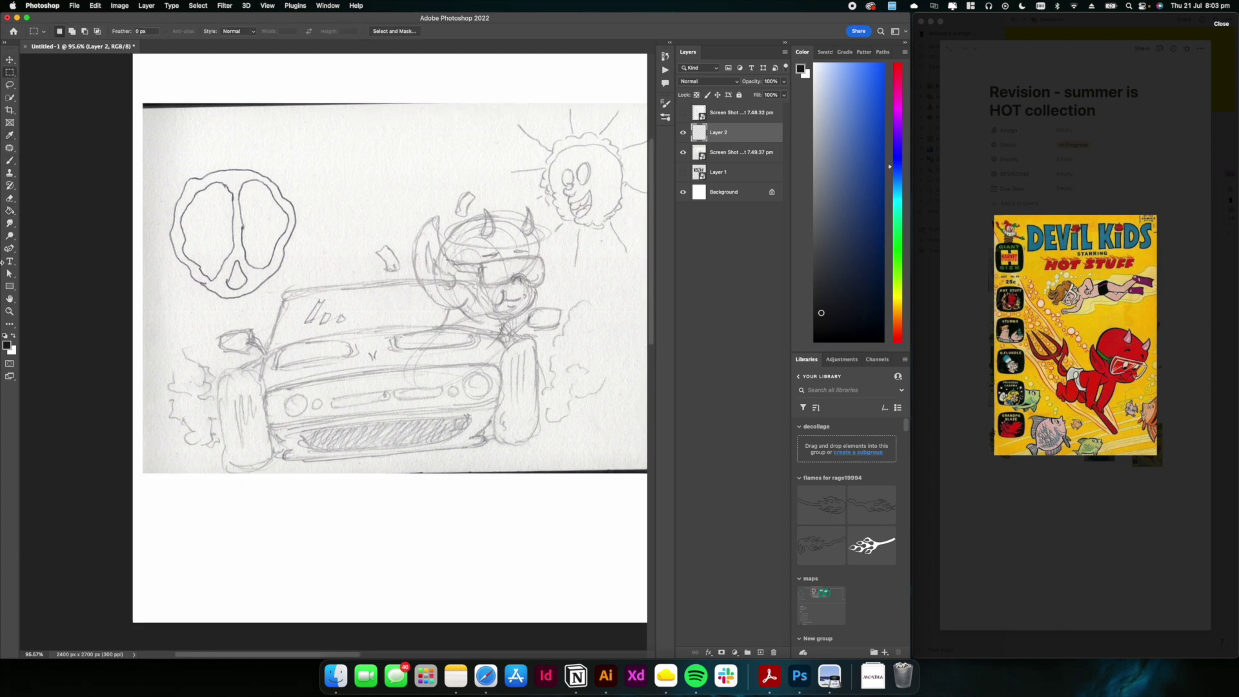
left_click(10, 60)
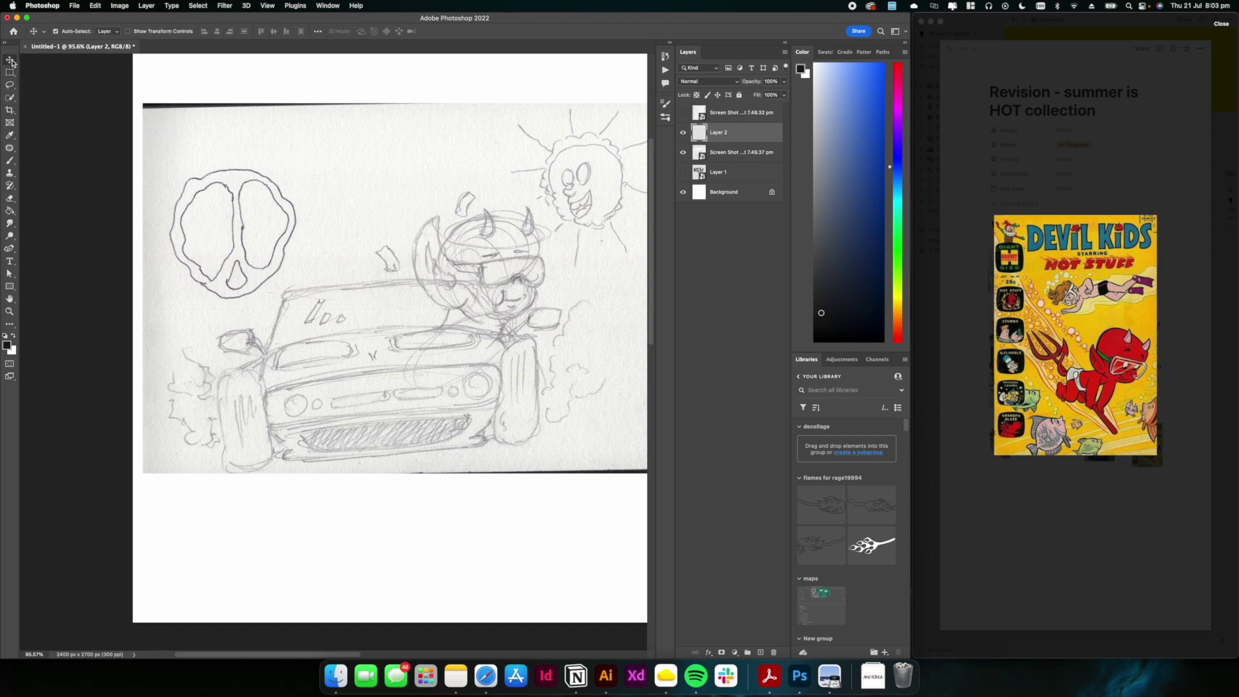
left_click(10, 160)
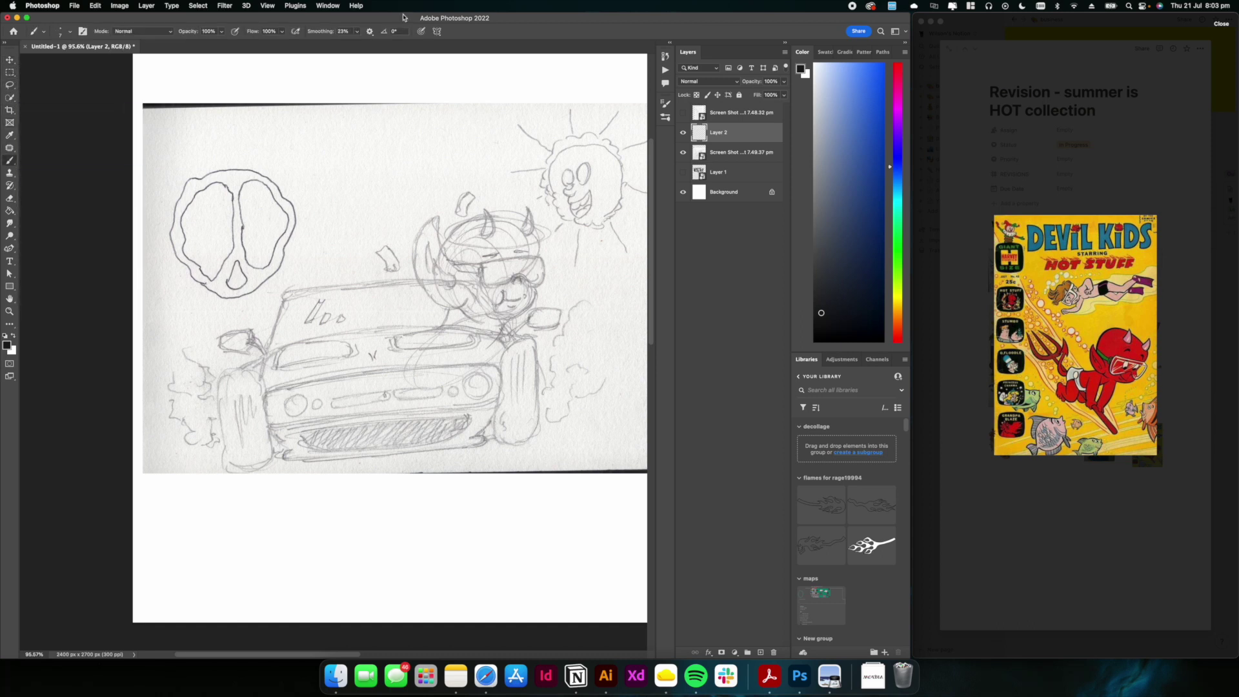
left_click(436, 32)
left_click(464, 62)
left_click_drag(408, 381, 383, 420)
key("Return")
scroll(333, 353, "up", 5)
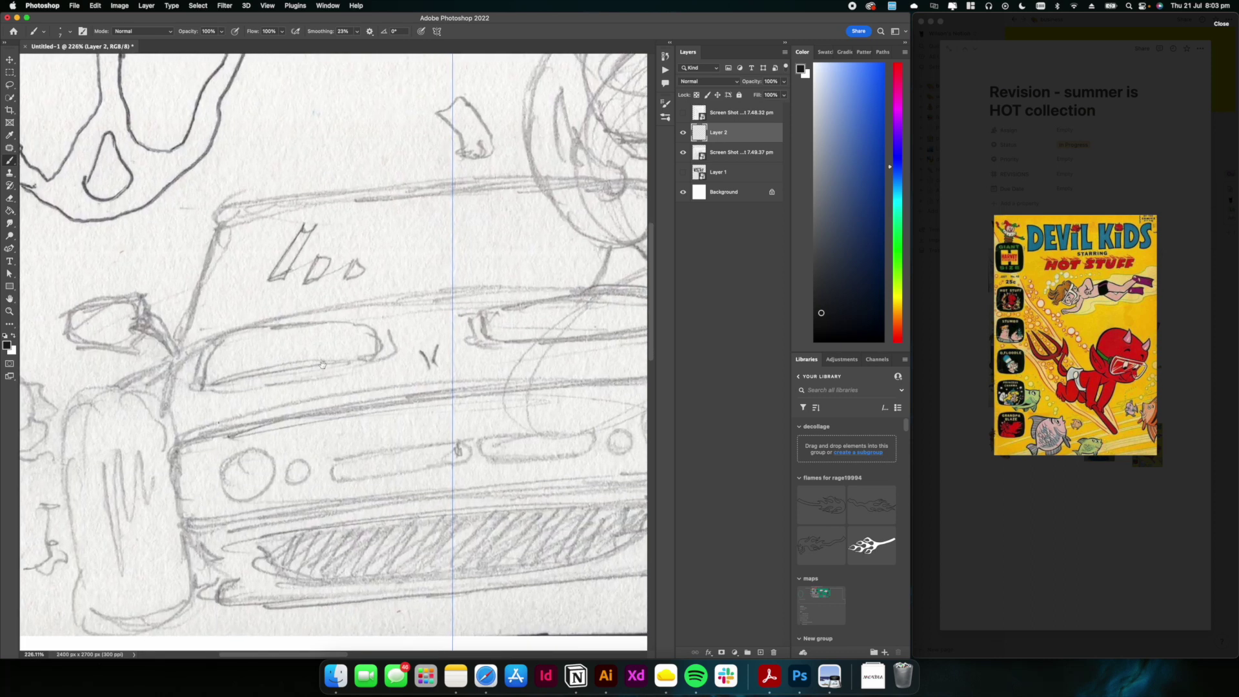
Test the brush near the car's headlight, undo the mark and choose the Hard Round Pressure Size brush at 20 px
left_click_drag(270, 412, 413, 263)
right_click(409, 278)
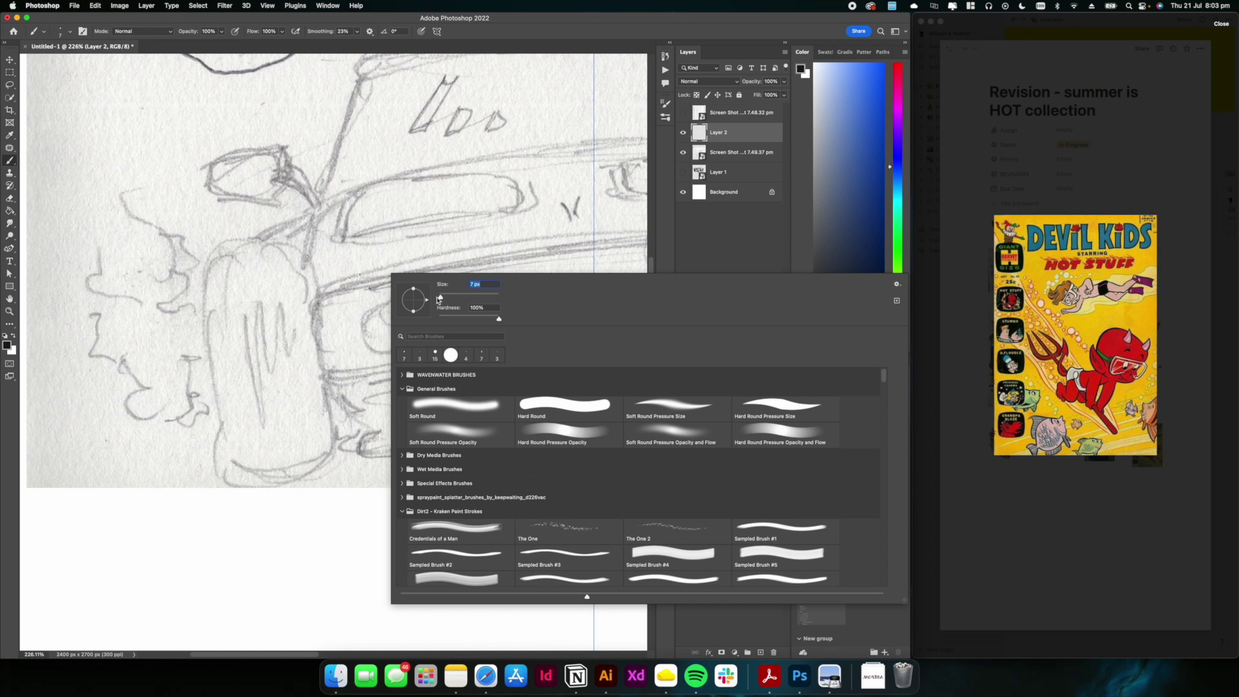
left_click(372, 322)
key("super+z")
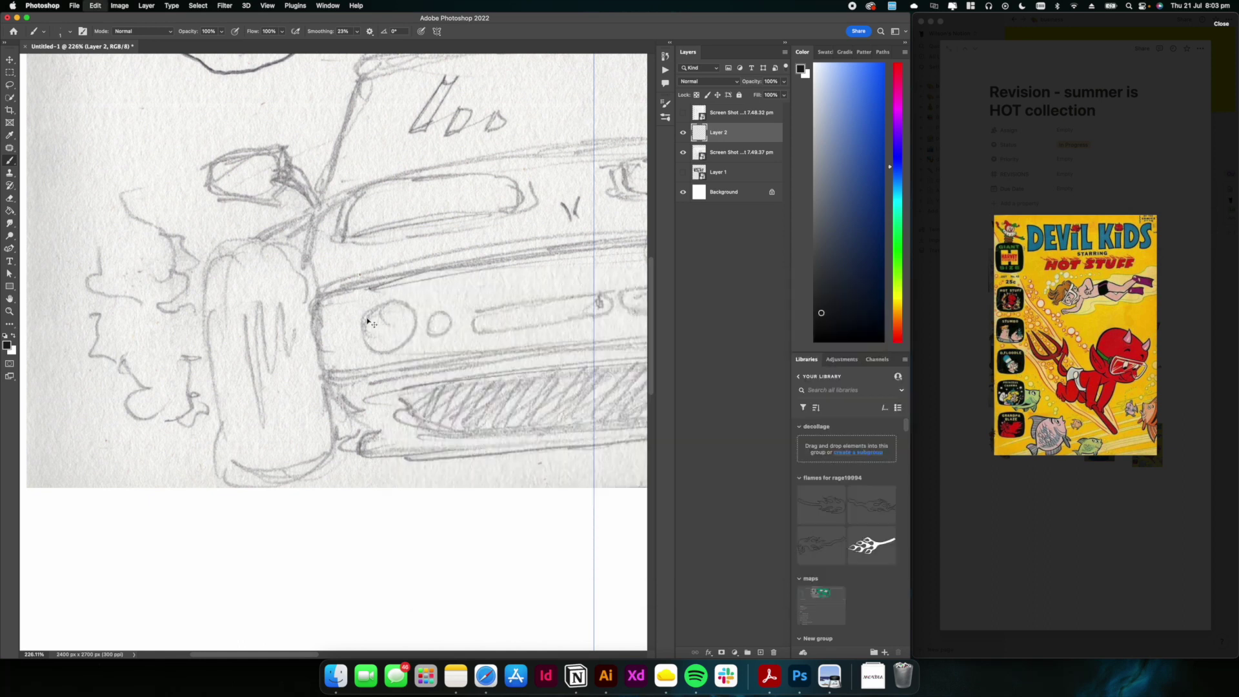
right_click(372, 323)
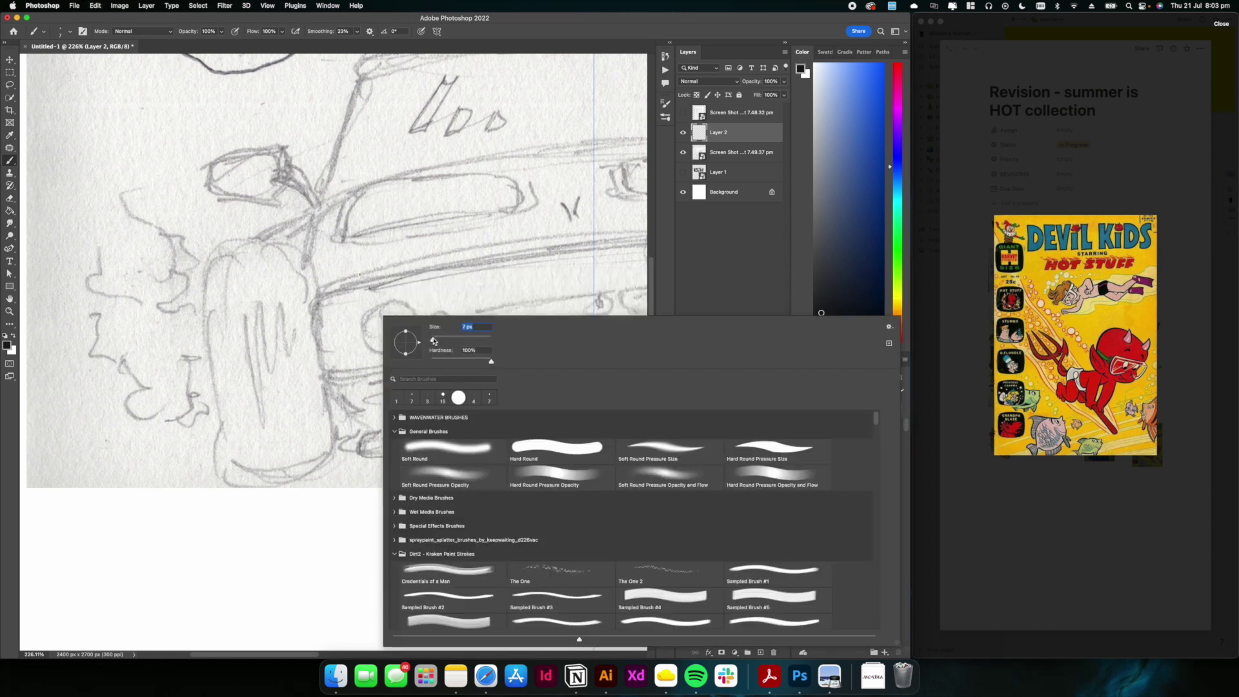
left_click(739, 459)
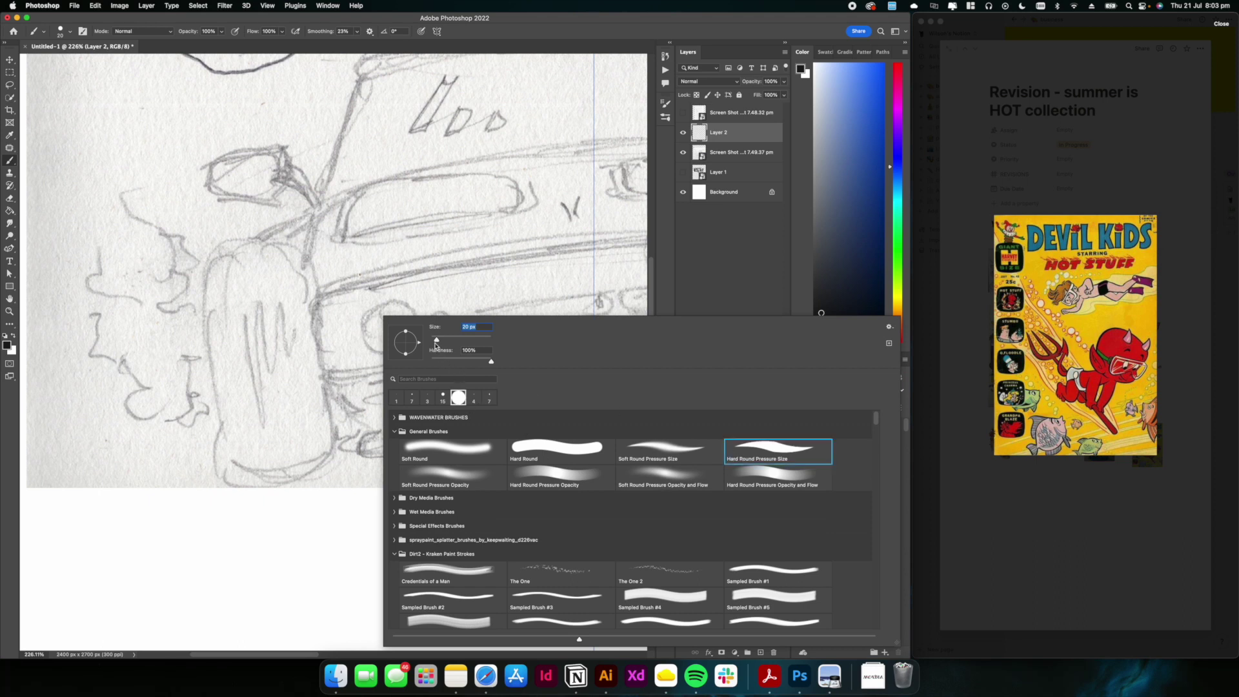
Reduce the Hard Round Pressure Size brush to a thin line and set its Smoothing to 100%, undoing the test marks
key("Escape")
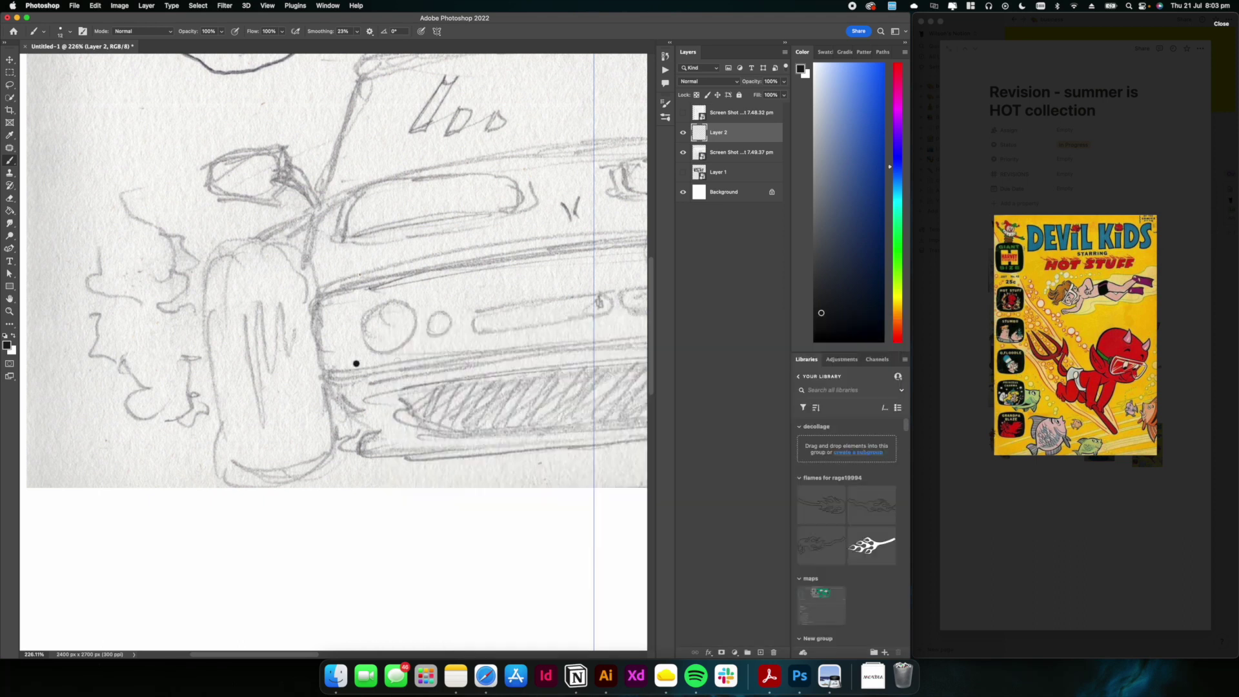
right_click(491, 367)
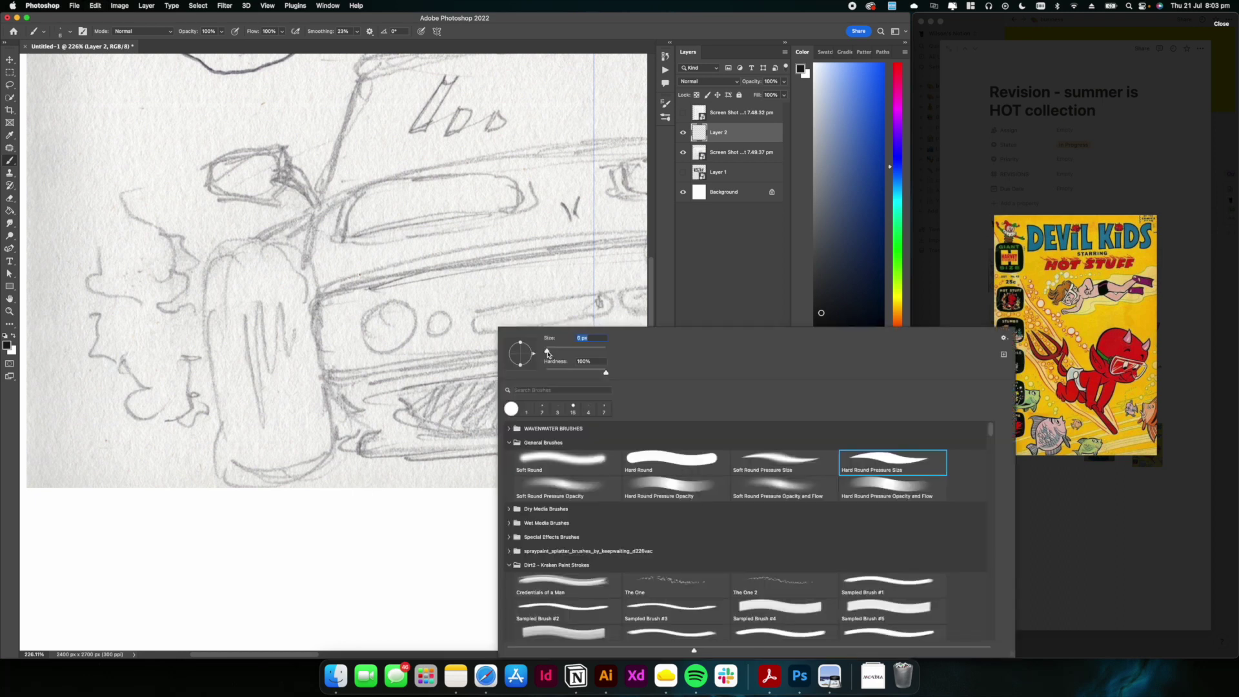
key("Escape")
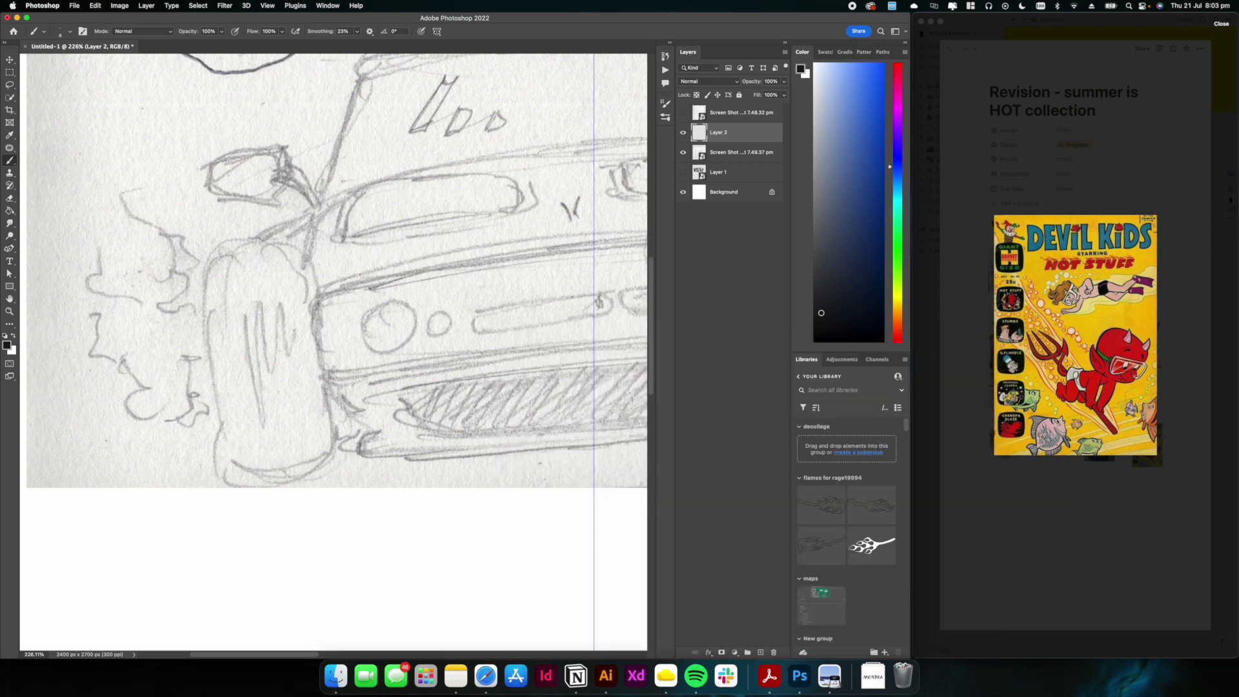
mouse_move(318, 340)
left_mouse_down()
mouse_move(327, 364)
mouse_move(360, 316)
mouse_move(397, 310)
mouse_move(454, 335)
left_mouse_up()
key("super+z")
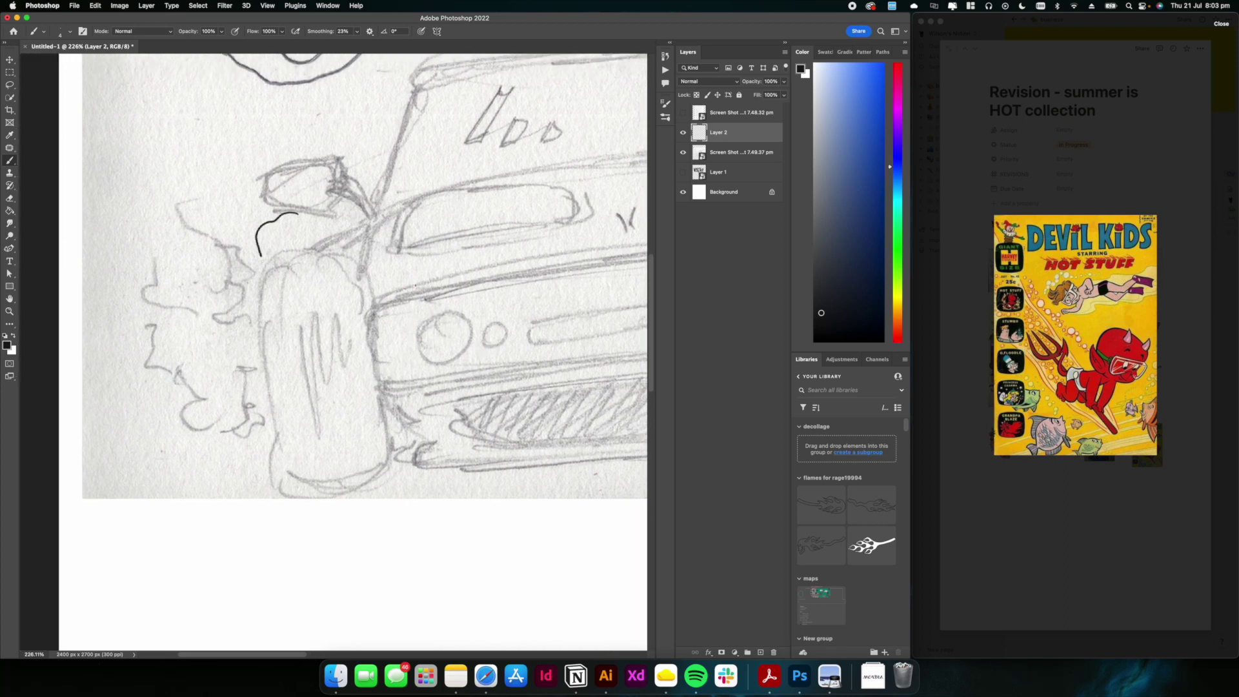
key("super+z")
left_click(358, 33)
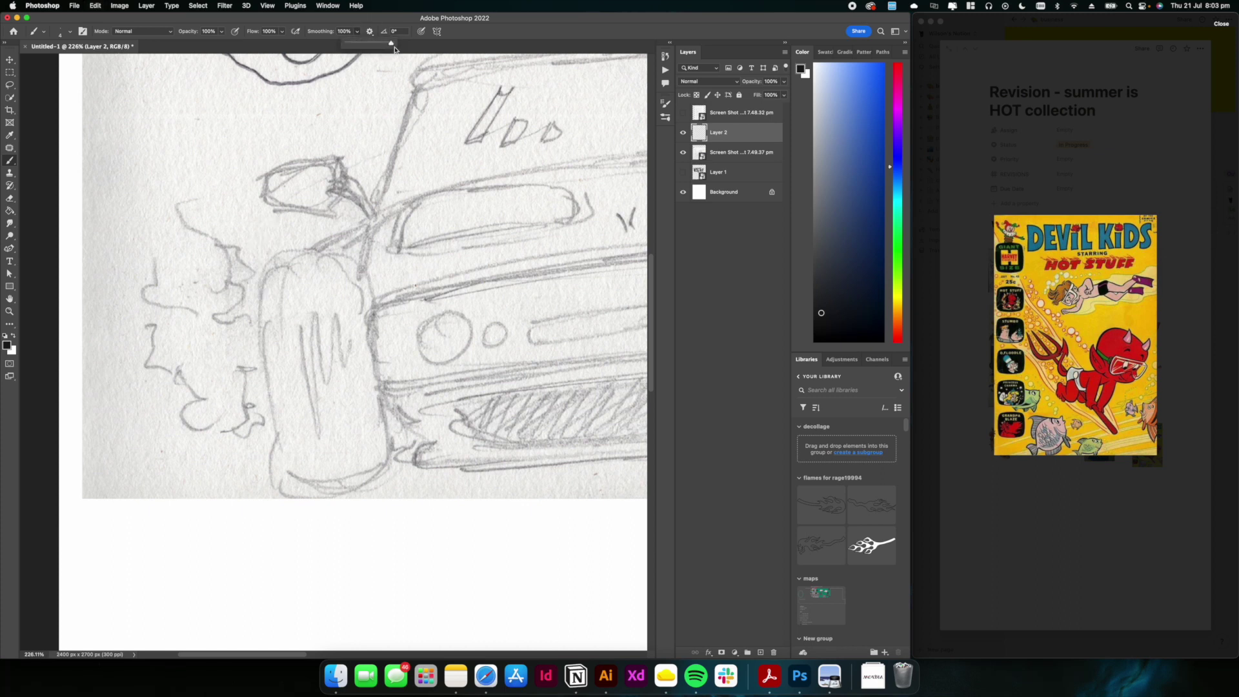
left_click_drag(272, 215, 261, 216)
left_click_drag(253, 296, 261, 404)
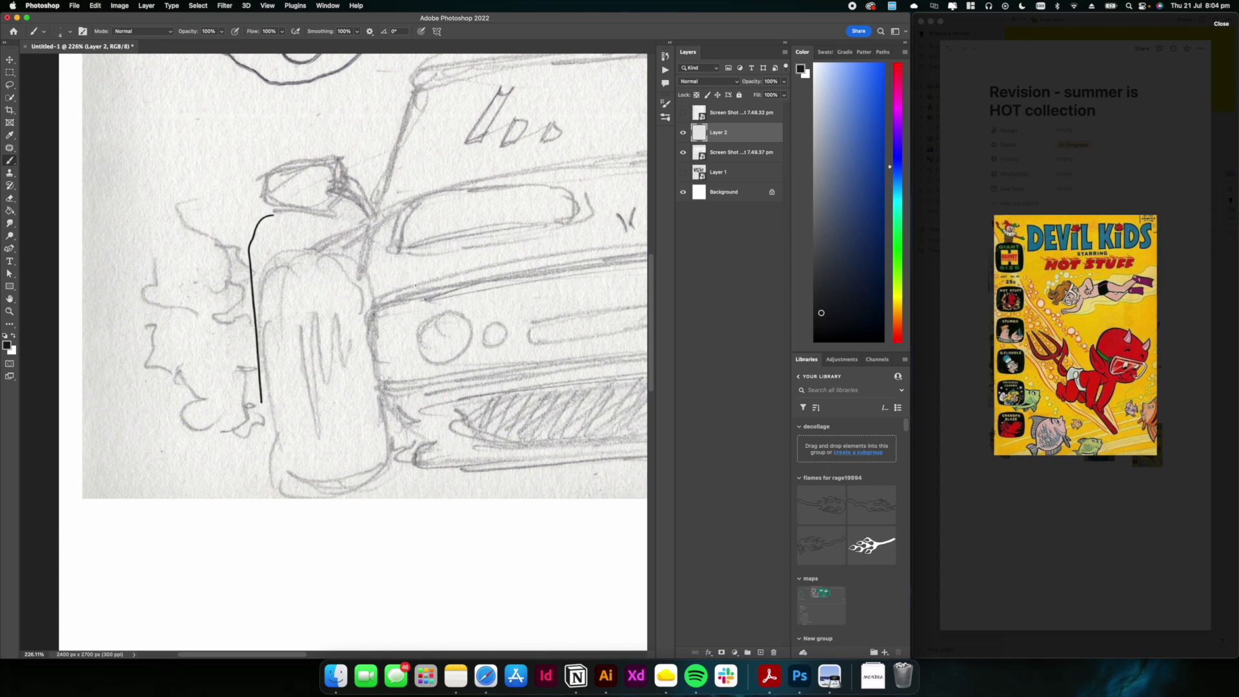
key("super+z")
mouse_move(293, 207)
left_mouse_down()
mouse_move(232, 244)
mouse_move(242, 389)
left_mouse_up()
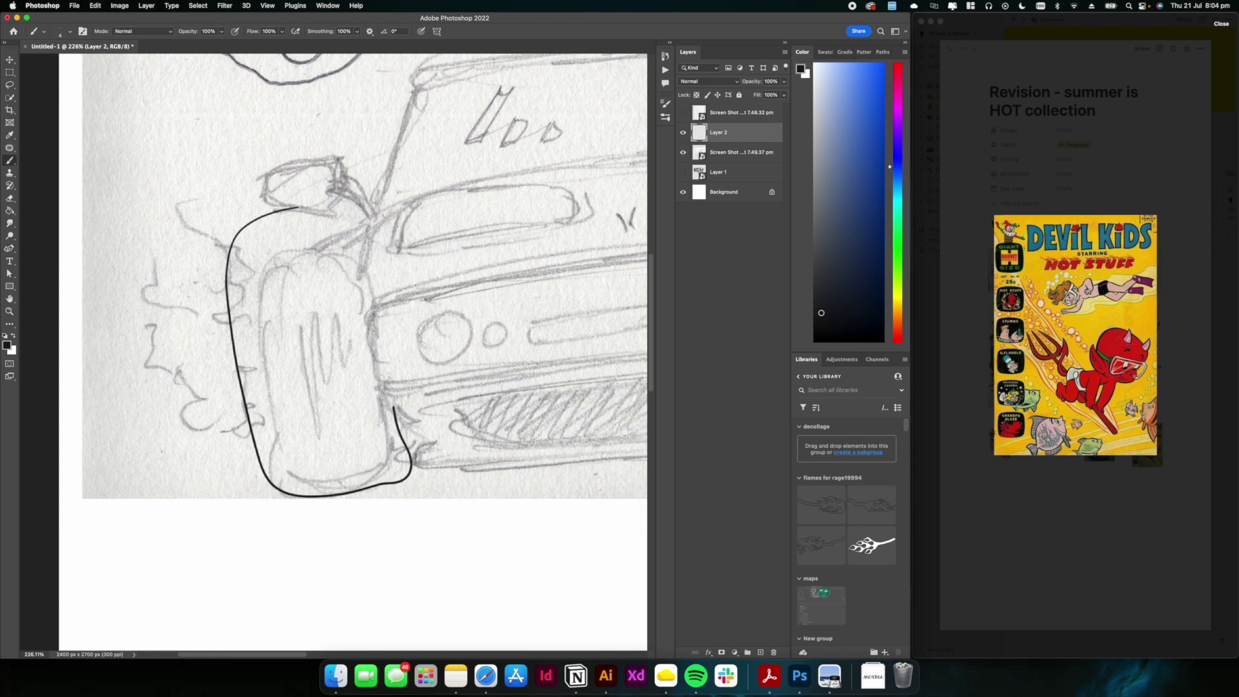
key("super+z")
mouse_move(344, 204)
left_mouse_down()
mouse_move(370, 271)
mouse_move(379, 378)
left_mouse_up()
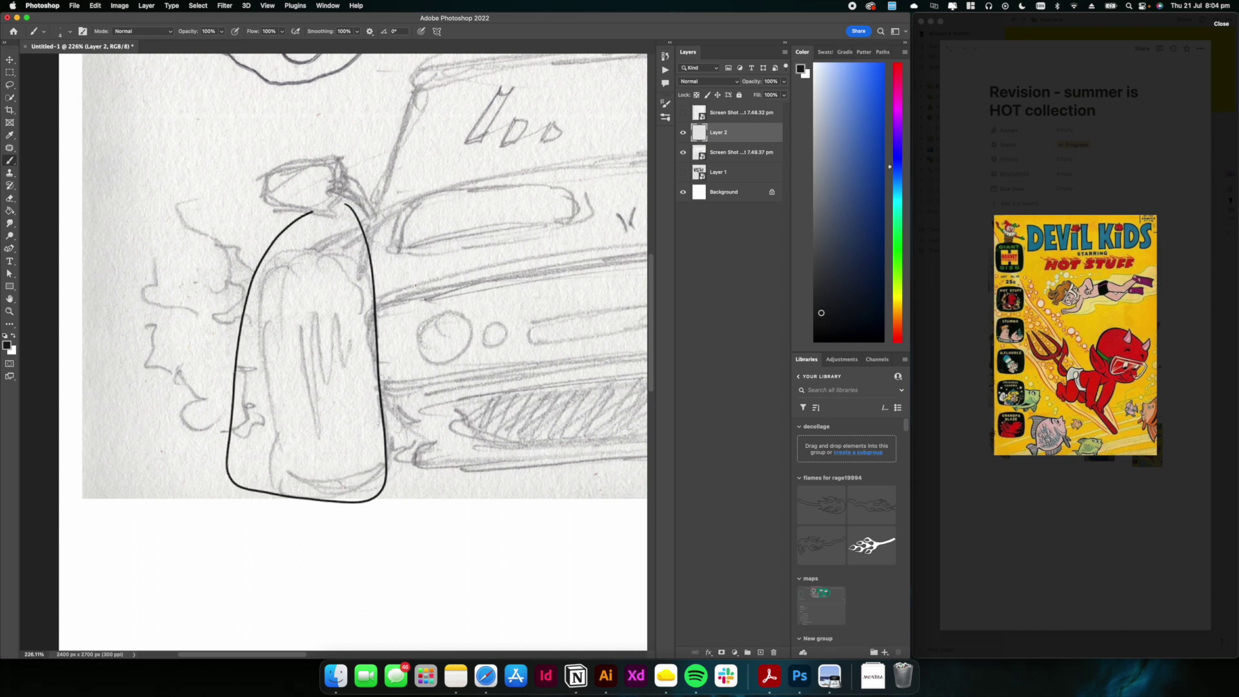
key("super+z")
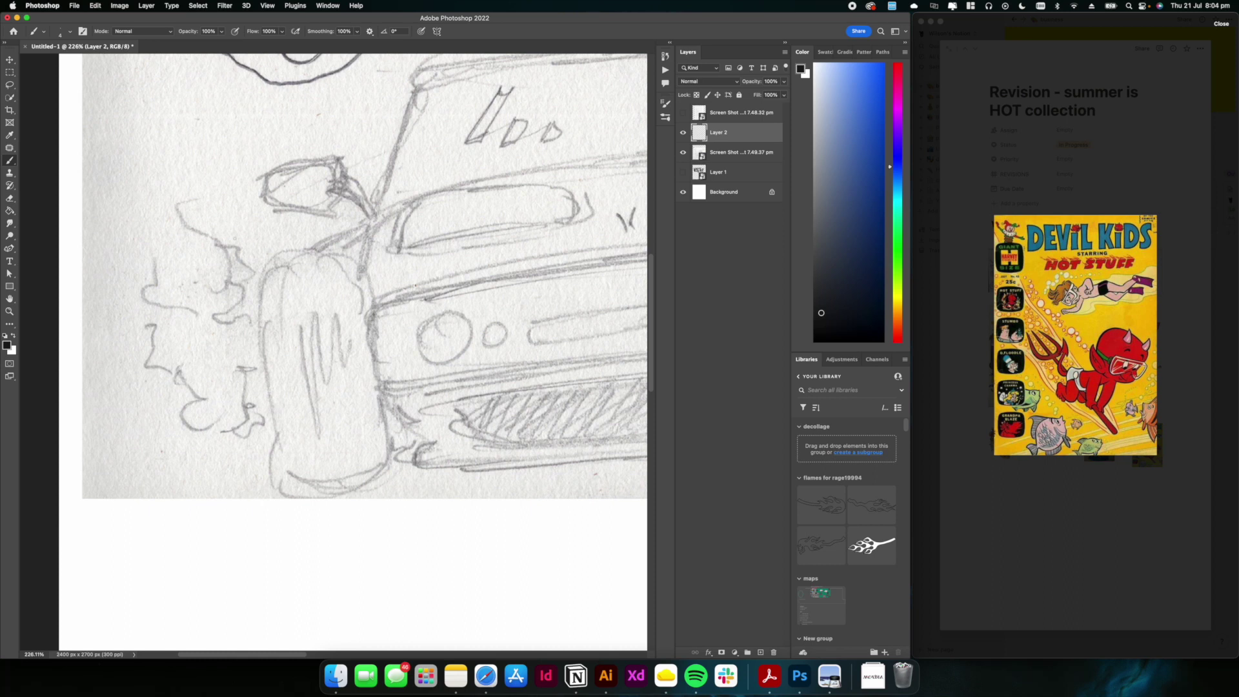
Outline the front wheel as a tall rounded shape and add a second line along its outer edge
left_click_drag(240, 295, 249, 385)
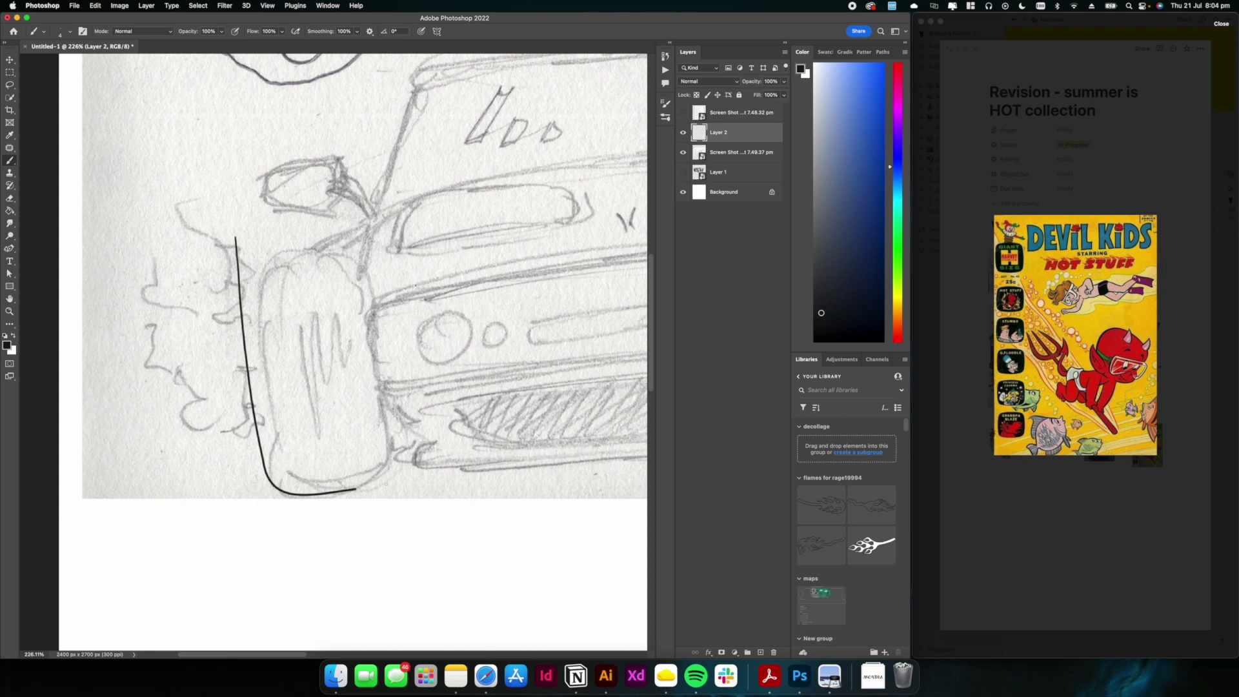
left_click_drag(398, 446, 386, 332)
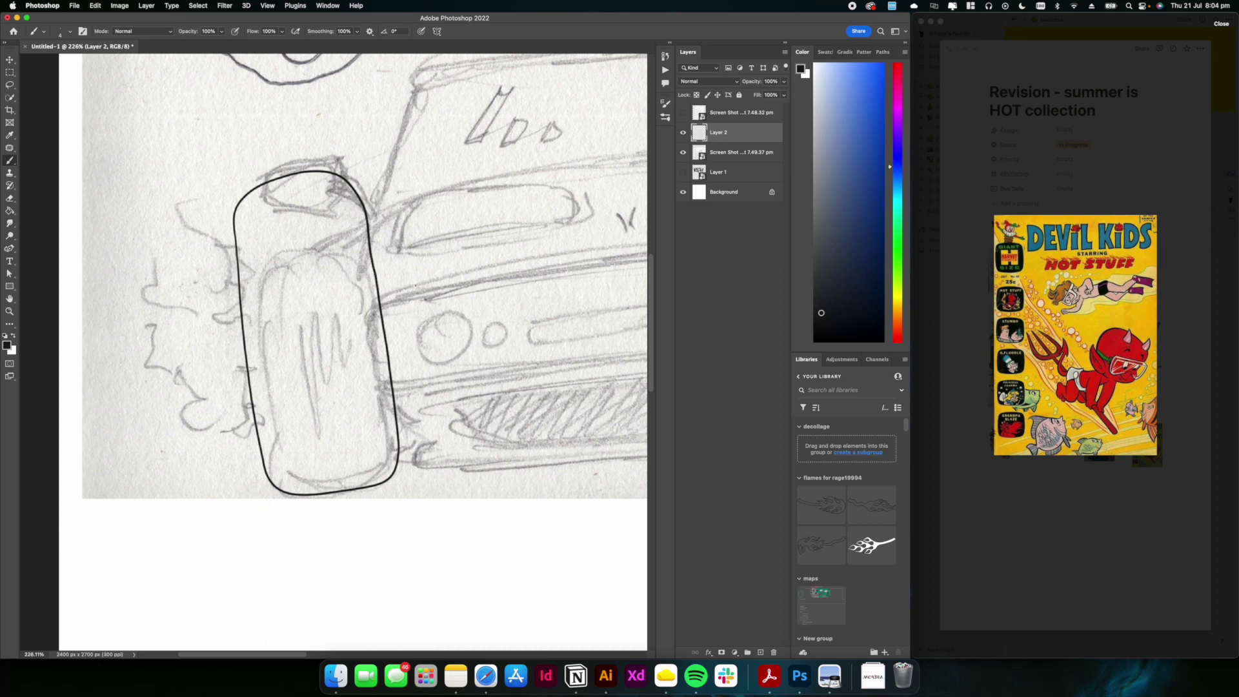
mouse_move(342, 301)
left_mouse_down()
mouse_move(279, 233)
mouse_move(424, 282)
left_mouse_up()
left_click_drag(321, 227, 322, 225)
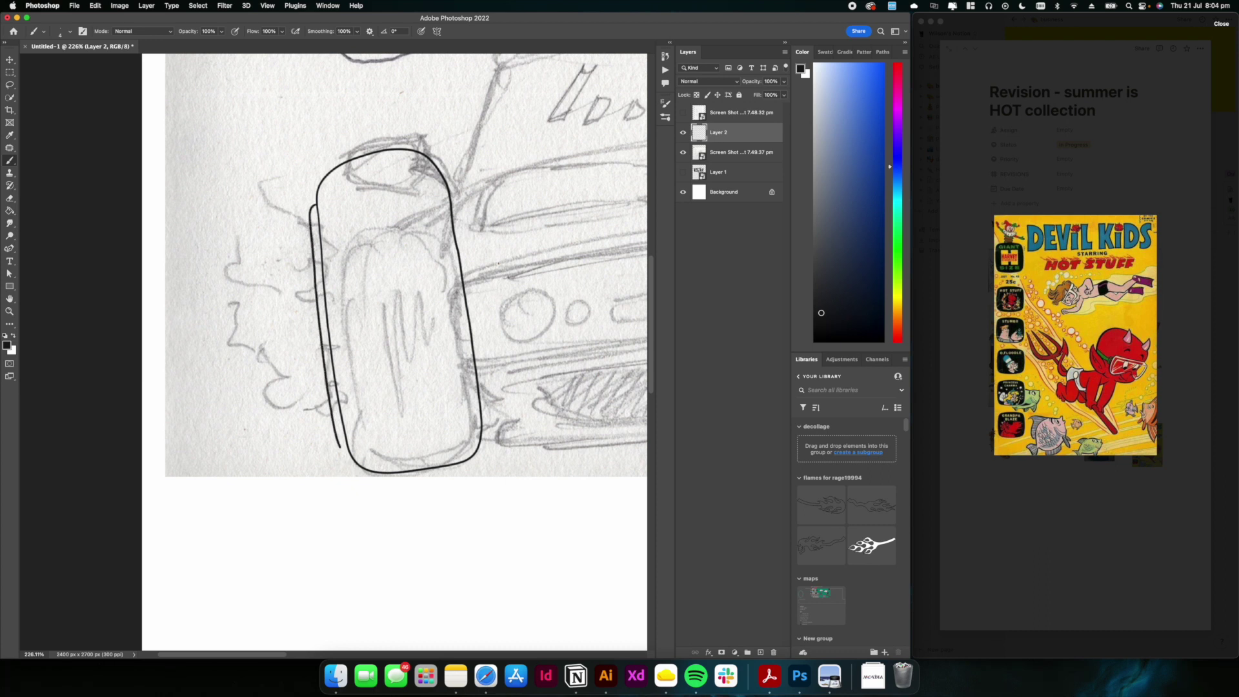
Trace the upper and lower edges of the car's front panel from the wheel across the symmetry axis, redoing poor strokes
left_click_drag(359, 433, 130, 382)
left_click_drag(628, 210, 438, 264)
scroll(439, 265, "right", 3)
scroll(438, 265, "left", 8)
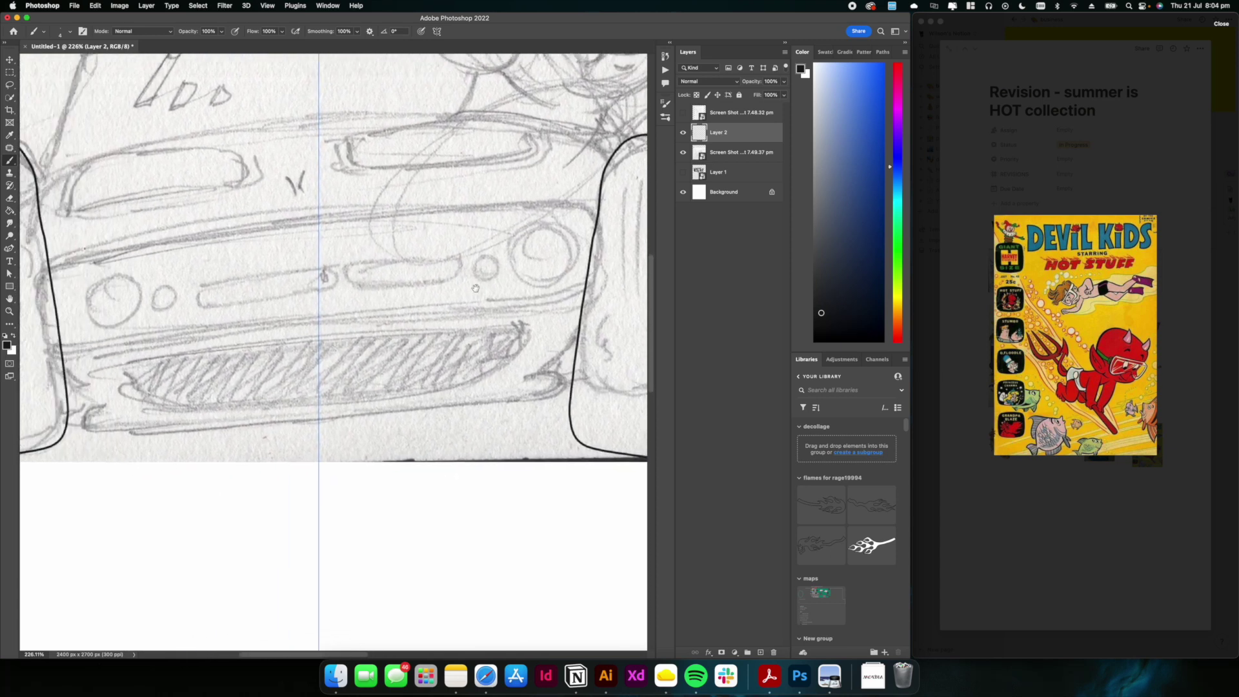
mouse_move(264, 293)
left_mouse_down()
mouse_move(325, 338)
mouse_move(646, 328)
left_mouse_up()
key("super+z")
mouse_move(268, 245)
left_mouse_down()
mouse_move(265, 304)
mouse_move(646, 328)
mouse_move(641, 200)
left_mouse_up()
key("super+z")
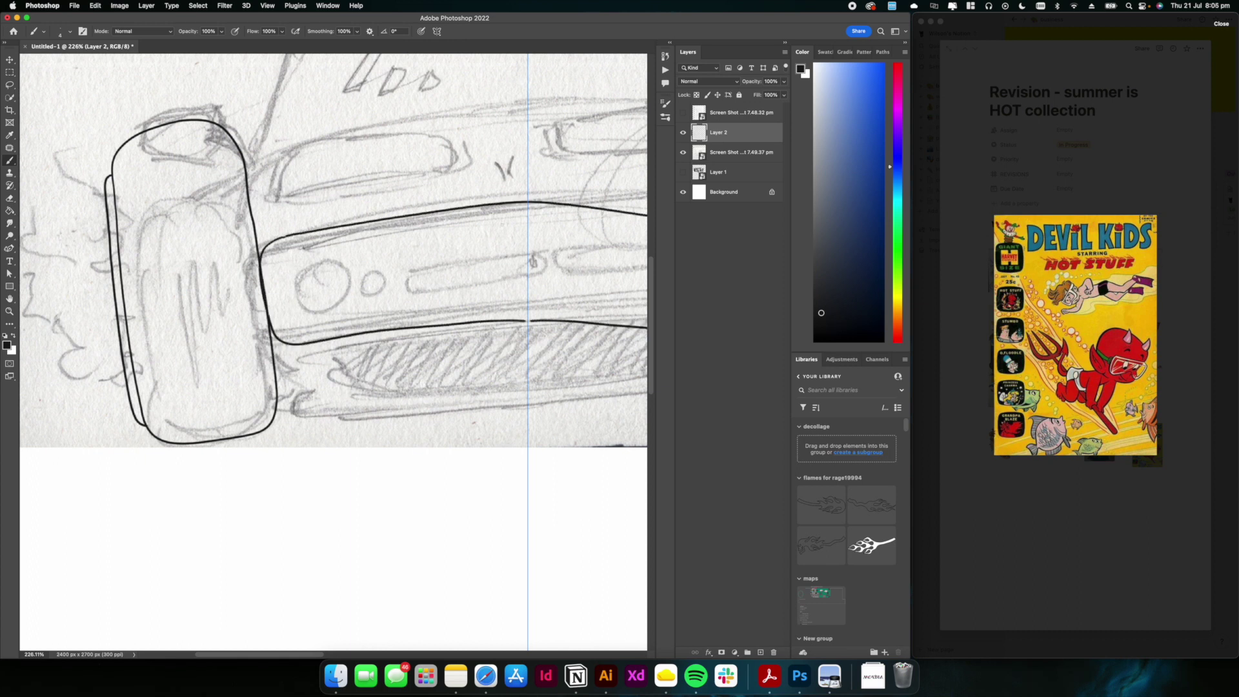
Draw the large round headlight in the front panel, undoing uneven circle strokes
scroll(337, 352, "left", 1)
scroll(337, 352, "up", 1)
mouse_move(358, 346)
left_mouse_down()
mouse_move(399, 326)
mouse_move(357, 347)
left_mouse_up()
scroll(378, 315, "up", 10)
mouse_move(389, 154)
left_mouse_down()
mouse_move(320, 169)
mouse_move(243, 306)
left_mouse_up()
key("super+z")
mouse_move(414, 166)
left_mouse_down()
mouse_move(254, 243)
mouse_move(484, 311)
mouse_move(462, 403)
left_mouse_up()
scroll(464, 316, "right", 5)
key("super+z")
Lower the brush Smoothing to 74% and work on the headlight's inner ring and the small round lamp beside it
left_click(357, 31)
left_click_drag(363, 43, 349, 43)
mouse_move(368, 362)
left_mouse_down()
mouse_move(428, 393)
mouse_move(426, 213)
mouse_move(362, 363)
left_mouse_up()
key("super+z")
scroll(326, 331, "down", 10)
scroll(333, 313, "up", 10)
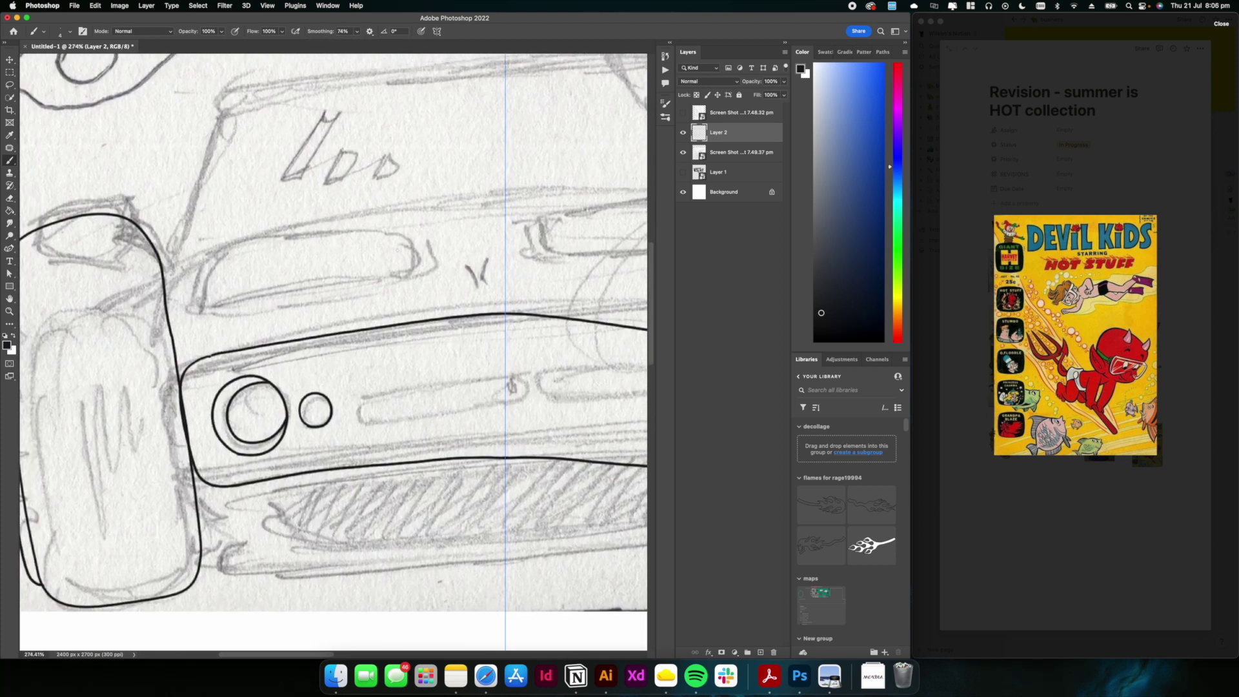
Trace the hood's curved upper edge from the wheel to the symmetry axis and add the inner curve at its corner
scroll(333, 323, "left", 1)
left_click_drag(178, 305, 517, 195)
scroll(332, 323, "left", 5)
left_click_drag(275, 272, 333, 240)
scroll(276, 268, "down", 3)
scroll(276, 267, "right", 4)
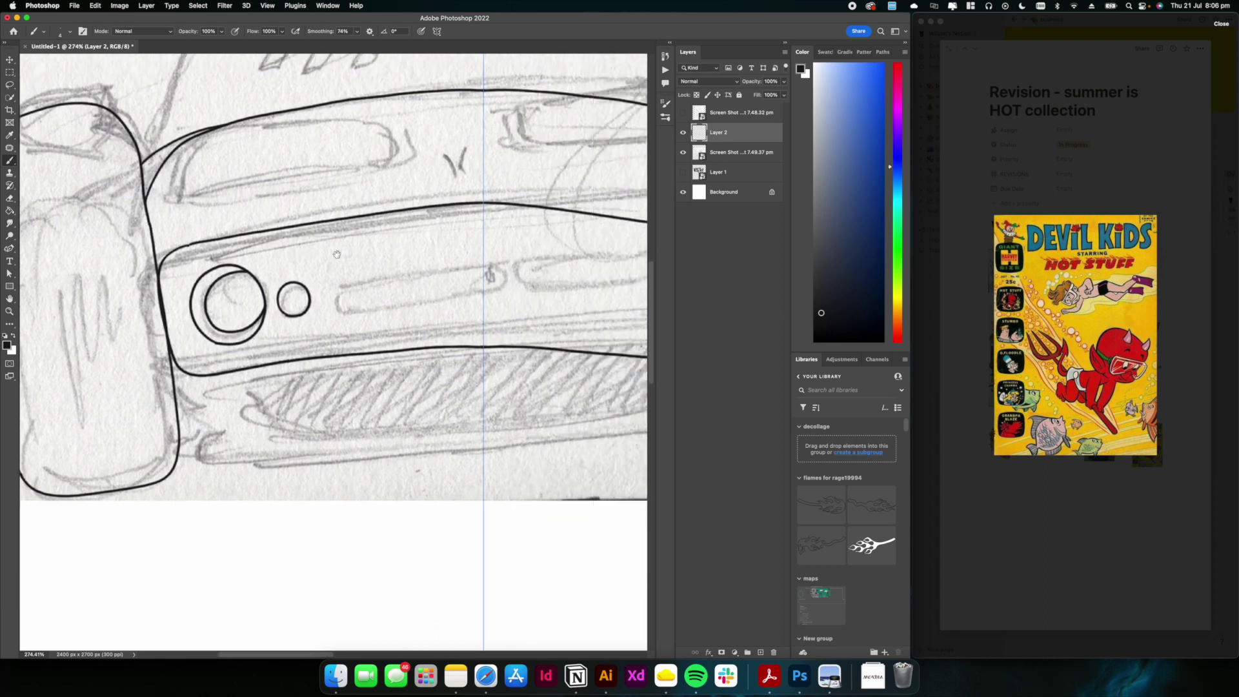
Trace the rectangular grille opening between the small lamp and the symmetry axis, replacing the first strokes
mouse_move(274, 266)
left_mouse_down()
mouse_move(386, 298)
mouse_move(389, 249)
left_mouse_up()
key("super+z")
key("super+z")
mouse_move(274, 263)
left_mouse_down()
mouse_move(384, 294)
mouse_move(406, 242)
left_mouse_up()
mouse_move(275, 262)
left_mouse_down()
mouse_move(328, 242)
mouse_move(406, 242)
left_mouse_up()
left_click_drag(619, 168, 393, 307)
left_click_drag(213, 426, 558, 213)
Trace the lower bumper's notched end and bottom edge below the front panel, undoing inaccurate strokes
mouse_move(237, 301)
left_mouse_down()
mouse_move(282, 346)
mouse_move(458, 371)
left_mouse_up()
key("super+z")
mouse_move(278, 346)
left_mouse_down()
mouse_move(269, 377)
mouse_move(546, 359)
left_mouse_up()
key("super+z")
left_click_drag(272, 381, 544, 371)
left_click_drag(452, 381, 356, 361)
key("super+z")
left_click_drag(172, 353, 221, 369)
key("super+z")
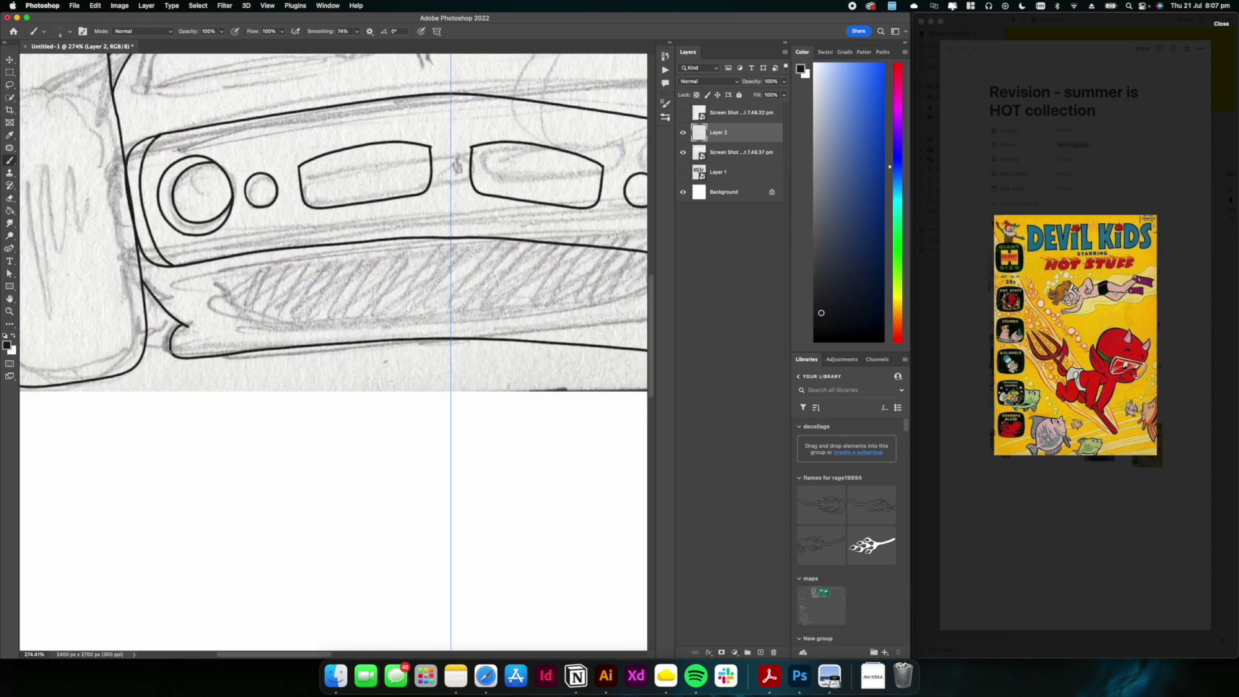
Raise the brush Smoothing to 100%, finish the lower bumper line and draw the side mirror's support arm
left_click_drag(357, 32, 374, 43)
left_click_drag(172, 354, 412, 359)
mouse_move(258, 213)
left_mouse_down()
mouse_move(539, 385)
mouse_move(424, 564)
left_mouse_up()
left_click_drag(252, 336, 284, 395)
mouse_move(257, 322)
left_mouse_down()
mouse_move(302, 383)
mouse_move(269, 326)
mouse_move(331, 291)
mouse_move(368, 337)
left_mouse_up()
left_click_drag(546, 370, 408, 292)
Trace the windshield's side pillar and curved top edge up to the symmetry axis, redoing misplaced strokes
scroll(407, 291, "right", 3)
scroll(407, 291, "up", 2)
mouse_move(191, 366)
left_mouse_down()
mouse_move(460, 184)
mouse_move(261, 220)
left_mouse_up()
key("super+z")
mouse_move(260, 220)
left_mouse_down()
mouse_move(363, 188)
mouse_move(514, 179)
left_mouse_up()
key("super+z")
left_click_drag(310, 304, 381, 301)
mouse_move(263, 359)
left_mouse_down()
mouse_move(304, 253)
mouse_move(546, 165)
left_mouse_up()
Draw the rounded side mirror above the front wheel
scroll(445, 315, "down", 10)
scroll(445, 315, "up", 10)
left_click_drag(304, 246, 344, 241)
left_click_drag(244, 288, 305, 239)
scroll(323, 368, "down", 10)
scroll(429, 379, "up", 2)
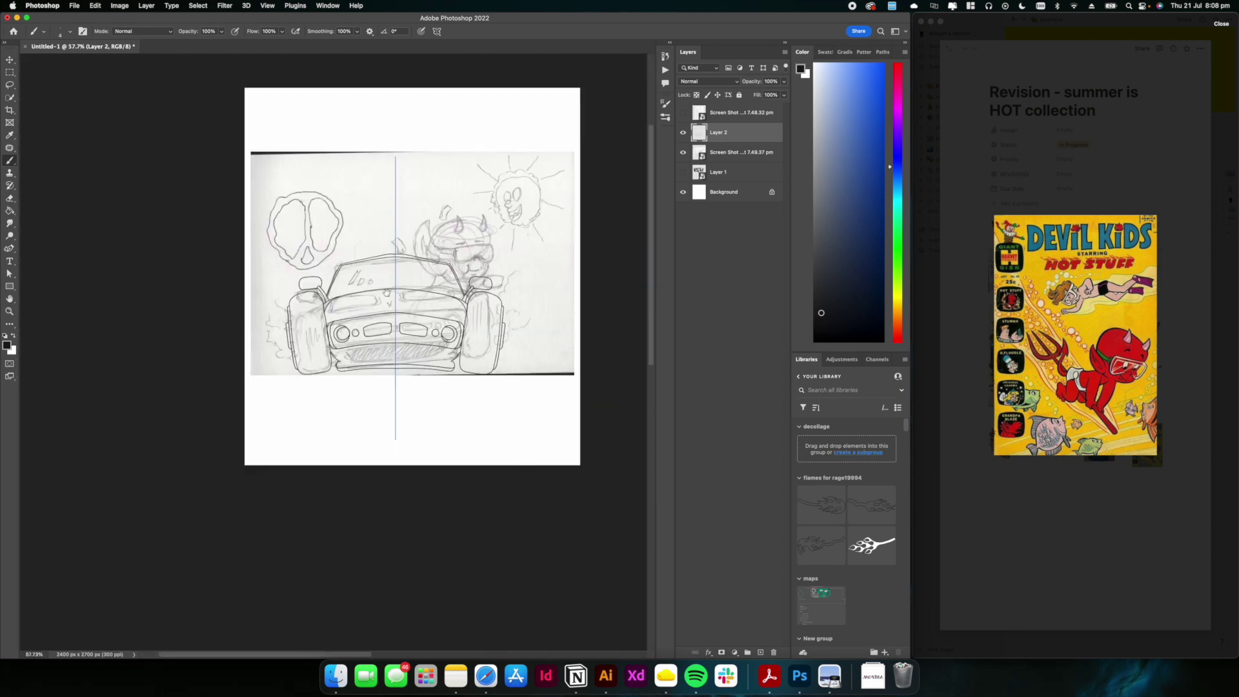
Redo the last stroke and add the remaining lines of the windshield frame and side mirror area
scroll(378, 355, "up", 10)
key("super+z")
left_click_drag(241, 334, 462, 320)
mouse_move(243, 335)
left_mouse_down()
mouse_move(266, 362)
mouse_move(462, 385)
left_mouse_up()
key("super+z")
mouse_move(317, 345)
left_mouse_down()
mouse_move(195, 317)
mouse_move(267, 323)
left_mouse_up()
mouse_move(192, 313)
left_mouse_down()
mouse_move(242, 364)
mouse_move(412, 359)
left_mouse_up()
Turn paint symmetry off and trace the small hand-drawn markings on the windshield
scroll(342, 355, "down", 10)
scroll(462, 209, "up", 4)
left_click(437, 31)
left_click(474, 38)
scroll(387, 258, "up", 8)
scroll(401, 348, "down", 5)
scroll(372, 274, "up", 5)
left_click_drag(371, 276, 316, 350)
mouse_move(317, 349)
left_mouse_down()
mouse_move(302, 349)
mouse_move(358, 314)
left_mouse_up()
left_click_drag(359, 313, 344, 350)
Trace the devil's pointed ear with its outer outline and inner fold lines
left_click_drag(504, 271, 83, 384)
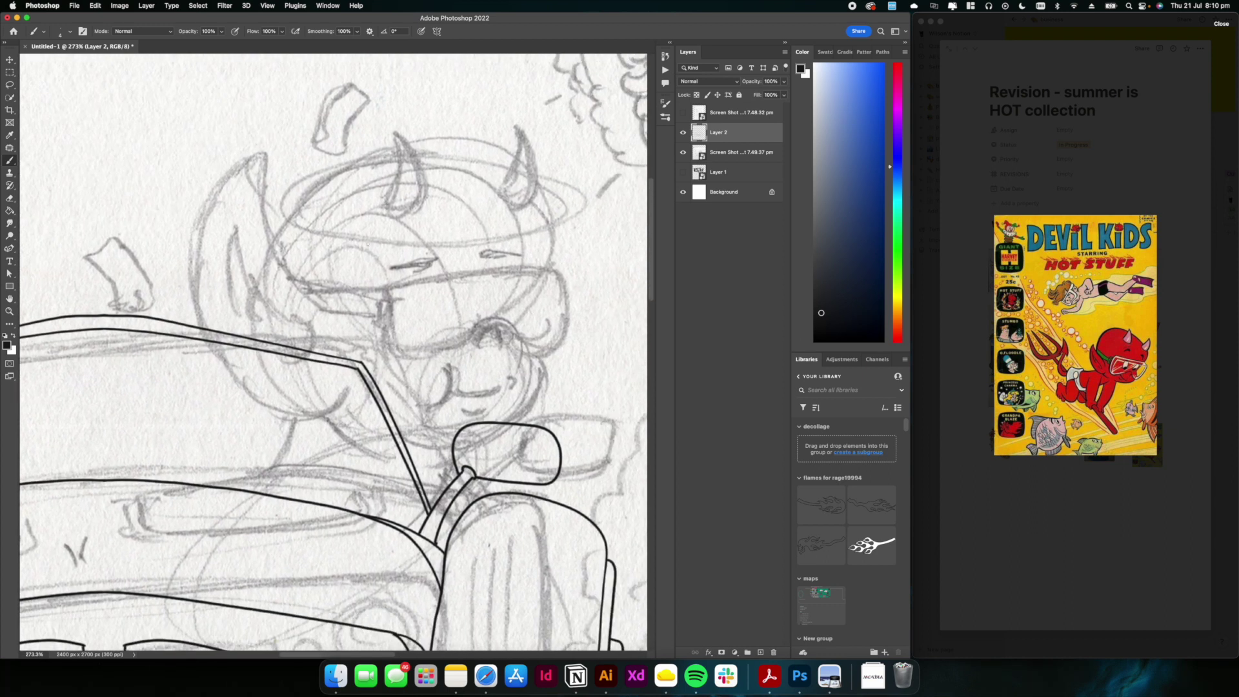
scroll(387, 263, "left", 3)
mouse_move(255, 353)
left_mouse_down()
mouse_move(311, 169)
mouse_move(437, 376)
left_mouse_up()
mouse_move(289, 216)
left_mouse_down()
mouse_move(292, 335)
mouse_move(369, 368)
left_mouse_up()
left_click_drag(302, 248, 298, 299)
Change the brush preset and draw the devil's goggle strap with its buckle beside the lens
mouse_move(387, 323)
left_mouse_down()
mouse_move(318, 237)
mouse_move(381, 229)
left_mouse_up()
right_click(397, 278)
left_click(575, 415)
key("Return")
left_click_drag(381, 229, 381, 256)
left_click_drag(373, 228, 369, 255)
left_click_drag(388, 277, 380, 273)
Outline the devil's goggle lens, including the curve over the nose, replacing the poor top stroke
mouse_move(374, 252)
left_mouse_down()
mouse_move(382, 278)
mouse_move(472, 258)
mouse_move(504, 277)
left_mouse_up()
mouse_move(374, 224)
left_mouse_down()
mouse_move(515, 201)
mouse_move(497, 201)
mouse_move(544, 209)
left_mouse_up()
key("super+z")
mouse_move(505, 278)
left_mouse_down()
mouse_move(560, 224)
mouse_move(544, 208)
left_mouse_up()
Trace the devil's face below the goggles, including the nose, cheek, smile and jawline
mouse_move(516, 284)
left_mouse_down()
mouse_move(492, 284)
mouse_move(531, 274)
left_mouse_up()
left_click_drag(465, 297, 469, 267)
left_click_drag(423, 302, 447, 263)
mouse_move(451, 289)
left_mouse_down()
mouse_move(498, 285)
mouse_move(488, 304)
left_mouse_up()
left_click_drag(491, 303, 467, 273)
left_click_drag(419, 329, 431, 325)
mouse_move(517, 217)
left_mouse_down()
mouse_move(465, 350)
mouse_move(491, 308)
left_mouse_up()
left_click_drag(425, 349, 459, 520)
left_click_drag(377, 291, 553, 282)
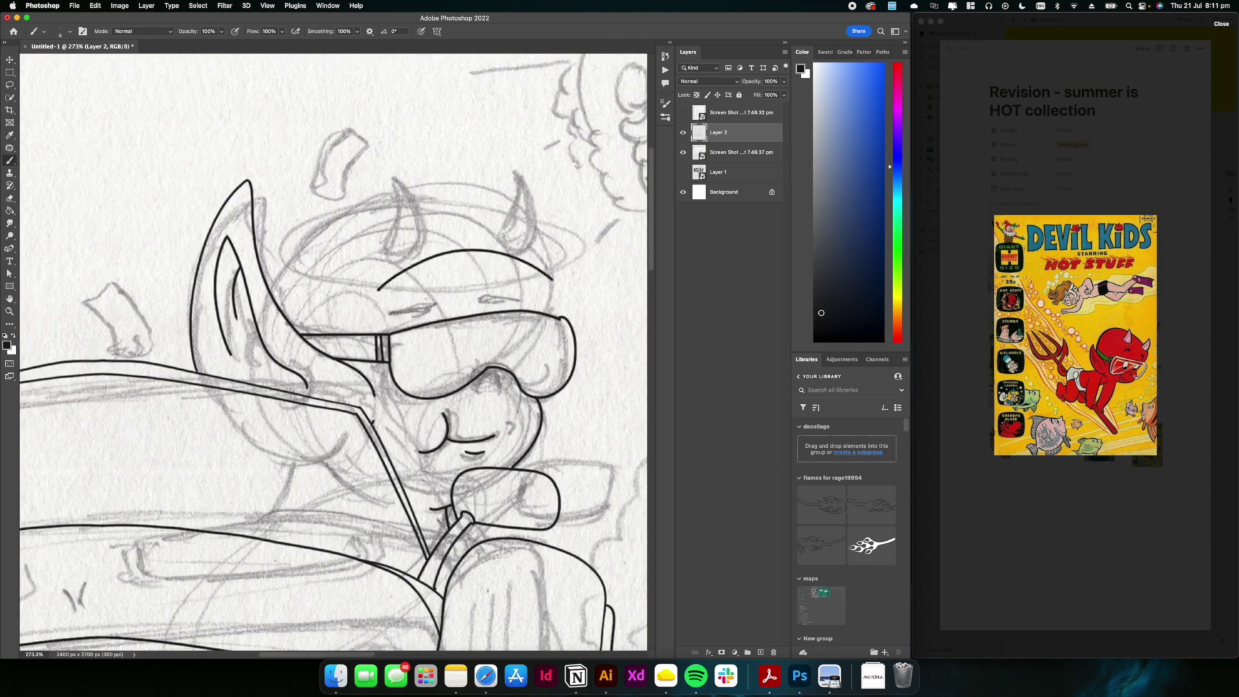
key("super+z")
left_click_drag(477, 291, 468, 277)
mouse_move(259, 274)
left_mouse_down()
mouse_move(497, 202)
mouse_move(546, 305)
left_mouse_up()
mouse_move(482, 283)
left_mouse_down()
mouse_move(474, 275)
mouse_move(475, 372)
left_mouse_up()
key("super+z")
left_click_drag(379, 258, 400, 331)
mouse_move(376, 234)
left_mouse_down()
mouse_move(402, 327)
mouse_move(409, 291)
left_mouse_up()
mouse_move(455, 240)
left_mouse_down()
mouse_move(445, 309)
mouse_move(469, 312)
left_mouse_up()
mouse_move(309, 303)
left_mouse_down()
mouse_move(394, 233)
mouse_move(341, 249)
left_mouse_up()
mouse_move(238, 294)
left_mouse_down()
mouse_move(367, 203)
mouse_move(446, 195)
mouse_move(544, 334)
left_mouse_up()
key("super+z")
key("super+z")
key("super+z")
key("super+z")
key("super+z")
key("super+z")
Outline the devil's two pointed horns on top of the head, redrawing the poor strokes
left_click_drag(355, 266, 399, 261)
mouse_move(356, 266)
left_mouse_down()
mouse_move(365, 194)
mouse_move(393, 264)
left_mouse_up()
key("super+z")
key("super+z")
key("super+z")
left_click_drag(466, 253, 496, 256)
left_click_drag(468, 252, 470, 194)
left_click_drag(469, 194, 498, 252)
key("super+z")
left_click_drag(415, 339, 471, 256)
Draw the devil's two eyebrows above the goggles and the small mark on the cheek
scroll(471, 256, "right", 2)
scroll(471, 256, "up", 1)
left_click_drag(368, 265, 405, 256)
left_click_drag(492, 249, 484, 255)
scroll(490, 258, "down", 4)
scroll(491, 258, "up", 3)
left_click_drag(490, 310, 495, 321)
key("super+z")
scroll(496, 310, "down", 2)
key("e")
key("b")
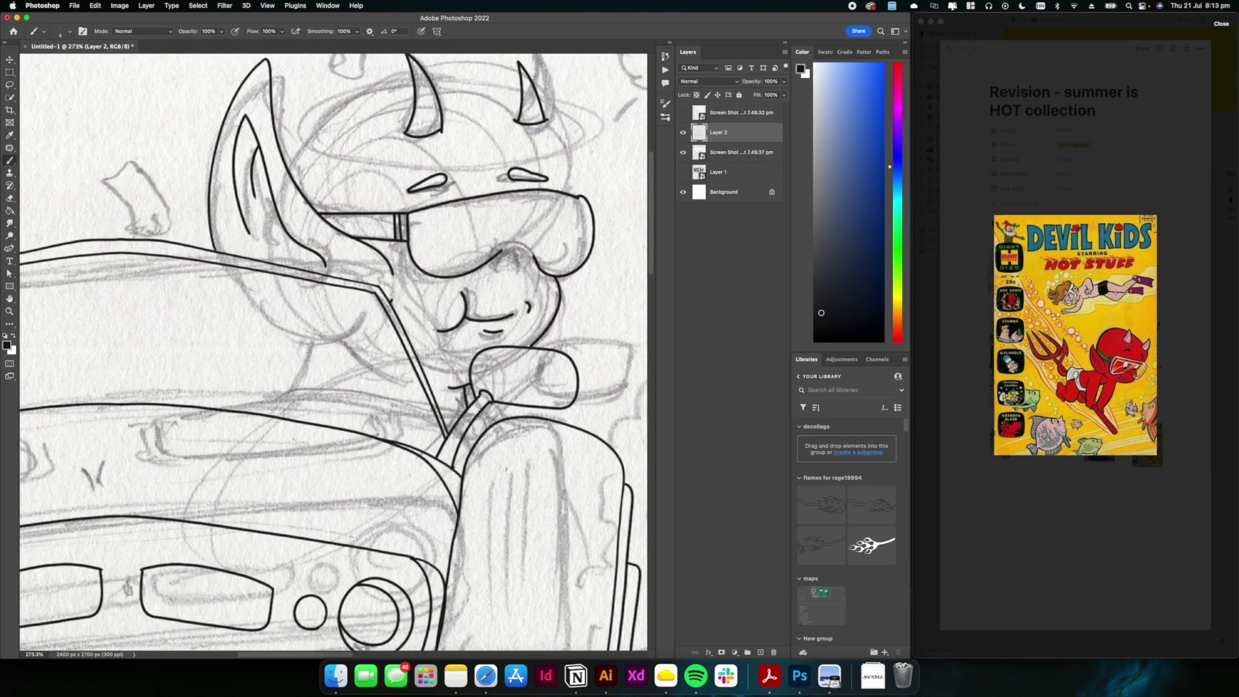
Draw the curved top of the devil's head from the ear past the horns to the goggles
scroll(496, 264, "up", 3)
scroll(496, 263, "right", 1)
mouse_move(260, 307)
left_mouse_down()
mouse_move(339, 234)
mouse_move(453, 218)
mouse_move(509, 237)
mouse_move(547, 301)
mouse_move(550, 334)
left_mouse_up()
Toggle the scanned sketch's visibility to review the line art and examine the sketched sun
scroll(524, 202, "down", 10)
left_click(716, 153)
left_click(681, 154)
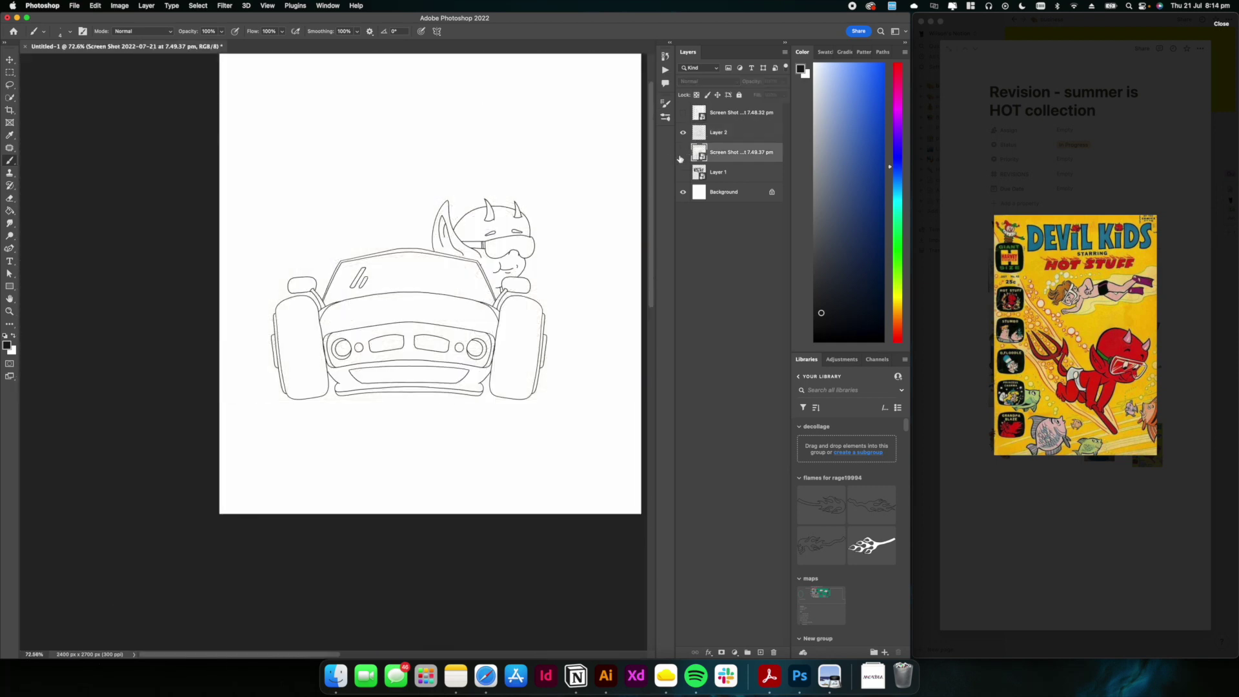
scroll(584, 232, "up", 8)
left_click(682, 153)
scroll(549, 252, "down", 6)
scroll(519, 155, "up", 10)
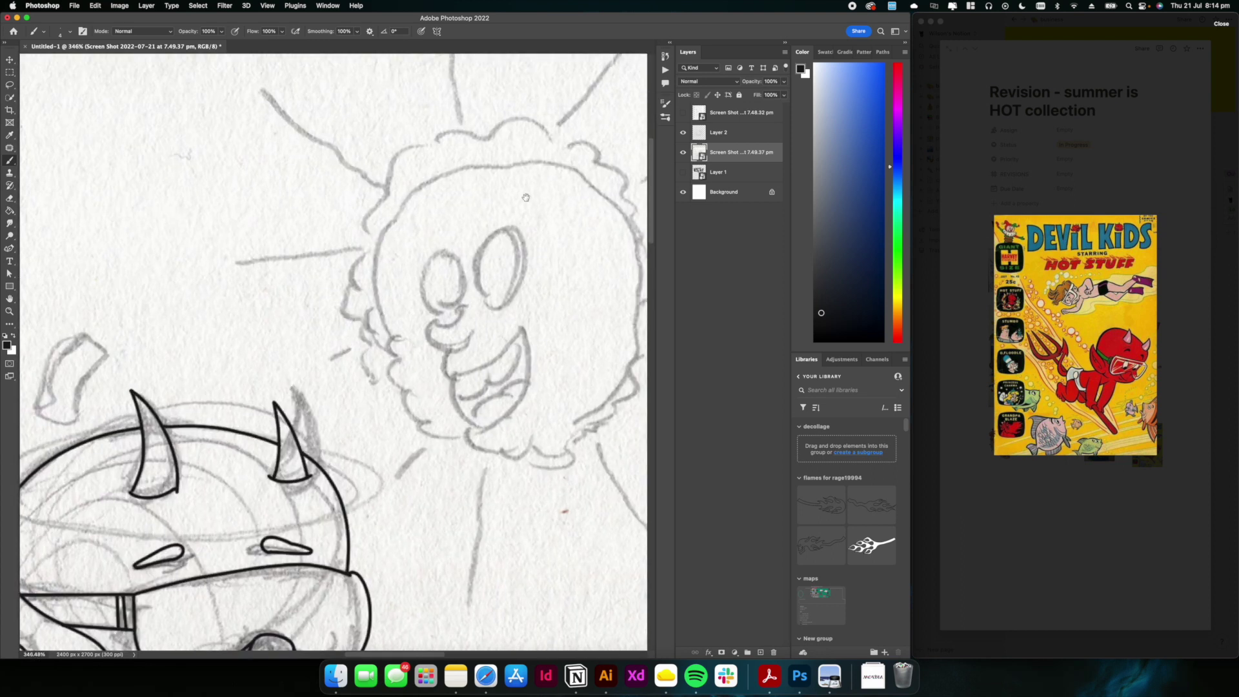
scroll(526, 197, "down", 5)
scroll(428, 232, "up", 3)
left_click(683, 152)
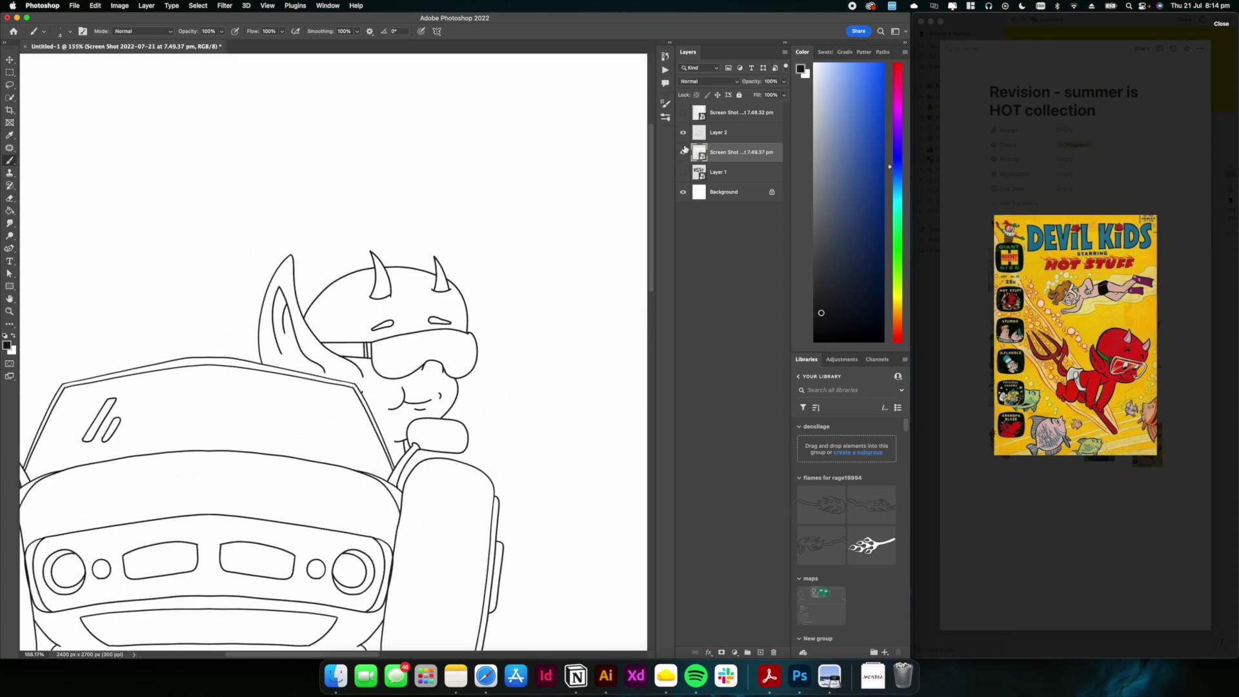
left_click(683, 152)
left_click(718, 132)
scroll(590, 167, "up", 7)
left_click_drag(433, 271, 438, 297)
key("super+z")
left_click_drag(412, 191, 409, 278)
mouse_move(412, 191)
left_mouse_down()
mouse_move(433, 272)
mouse_move(469, 179)
mouse_move(514, 248)
left_mouse_up()
key("super+z")
mouse_move(470, 267)
left_mouse_down()
mouse_move(467, 179)
mouse_move(473, 267)
left_mouse_up()
mouse_move(452, 316)
left_mouse_down()
mouse_move(511, 295)
mouse_move(462, 313)
left_mouse_up()
left_click_drag(427, 303, 447, 372)
mouse_move(447, 373)
left_mouse_down()
mouse_move(473, 404)
mouse_move(526, 386)
left_mouse_up()
mouse_move(432, 333)
left_mouse_down()
mouse_move(447, 370)
mouse_move(482, 332)
left_mouse_up()
left_click_drag(489, 123, 358, 205)
key("super+z")
mouse_move(479, 122)
left_mouse_down()
mouse_move(390, 156)
mouse_move(456, 396)
mouse_move(445, 384)
left_mouse_up()
key("super+z")
key("super+z")
key("super+z")
key("super+z")
key("super+z")
key("super+z")
key("super+z")
key("super+z")
Hide the scanned sketch layer and review the complete car and devil line art
scroll(444, 261, "down", 10)
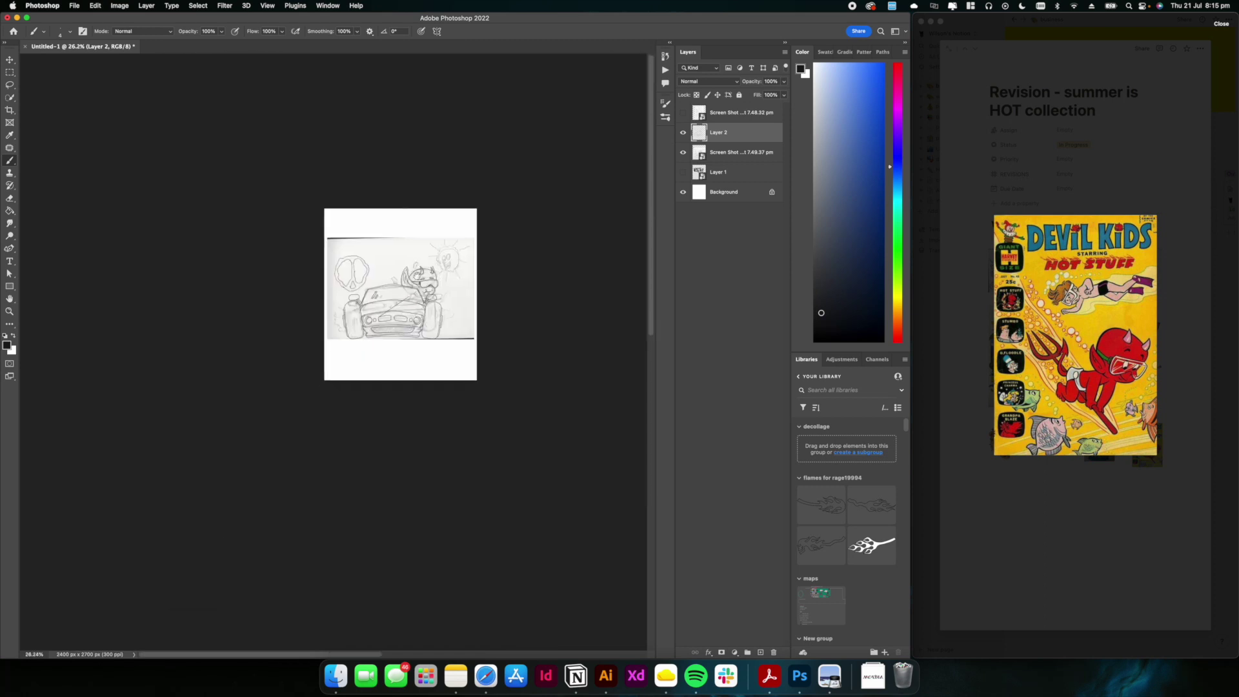
scroll(392, 286, "up", 10)
left_click(683, 152)
left_click_drag(381, 339, 348, 332)
scroll(349, 331, "up", 4)
scroll(376, 338, "down", 4)
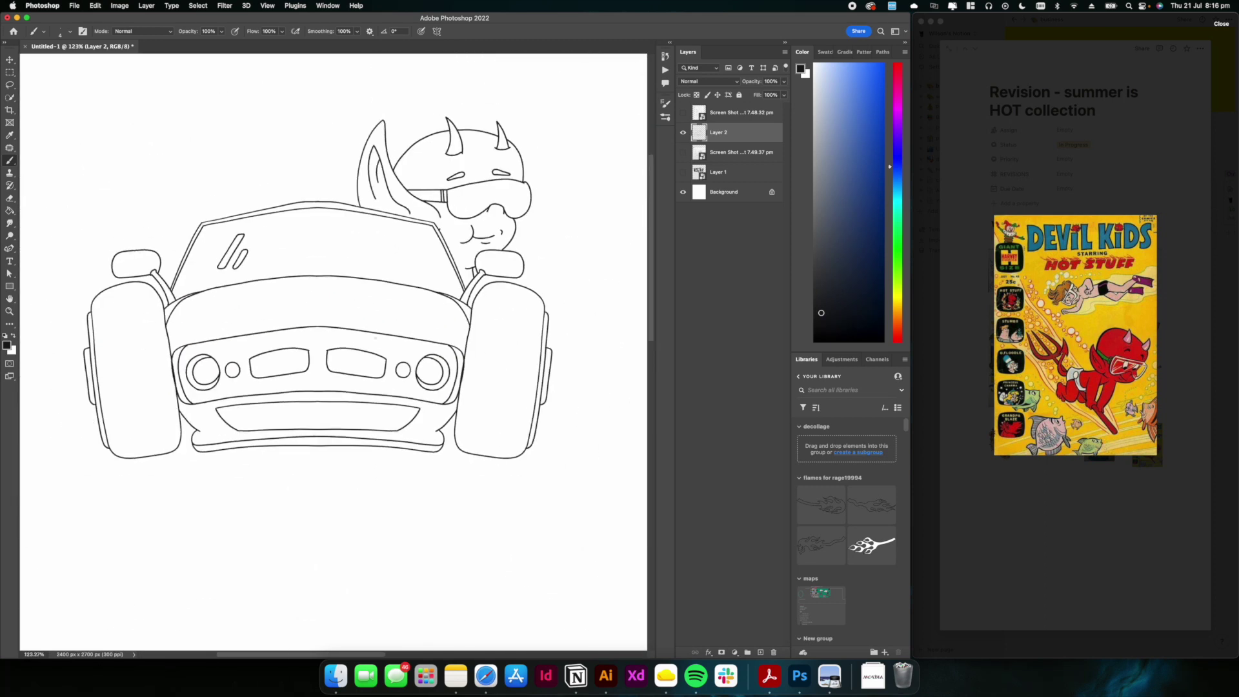
scroll(376, 338, "up", 4)
Switch to Notion, open the "Da Boys Are Back!" reference artwork and capture a screenshot of the woman in the blue bikini
left_click(1065, 517)
left_click(1115, 361)
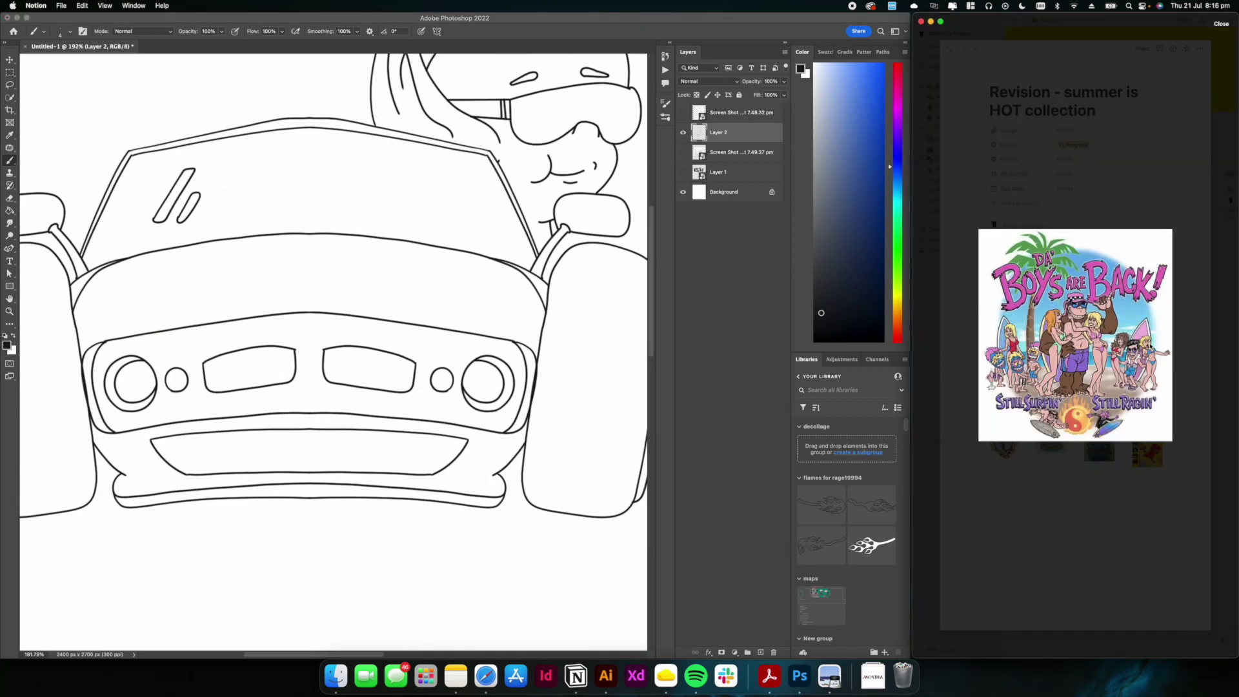
scroll(469, 293, "down", 6)
scroll(469, 293, "up", 1)
key("super+shift+4")
left_click_drag(1133, 332, 1184, 399)
Place the captured screenshot from the Desktop folder on the Photoshop canvas and move its layer below Layer 2
left_click(336, 676)
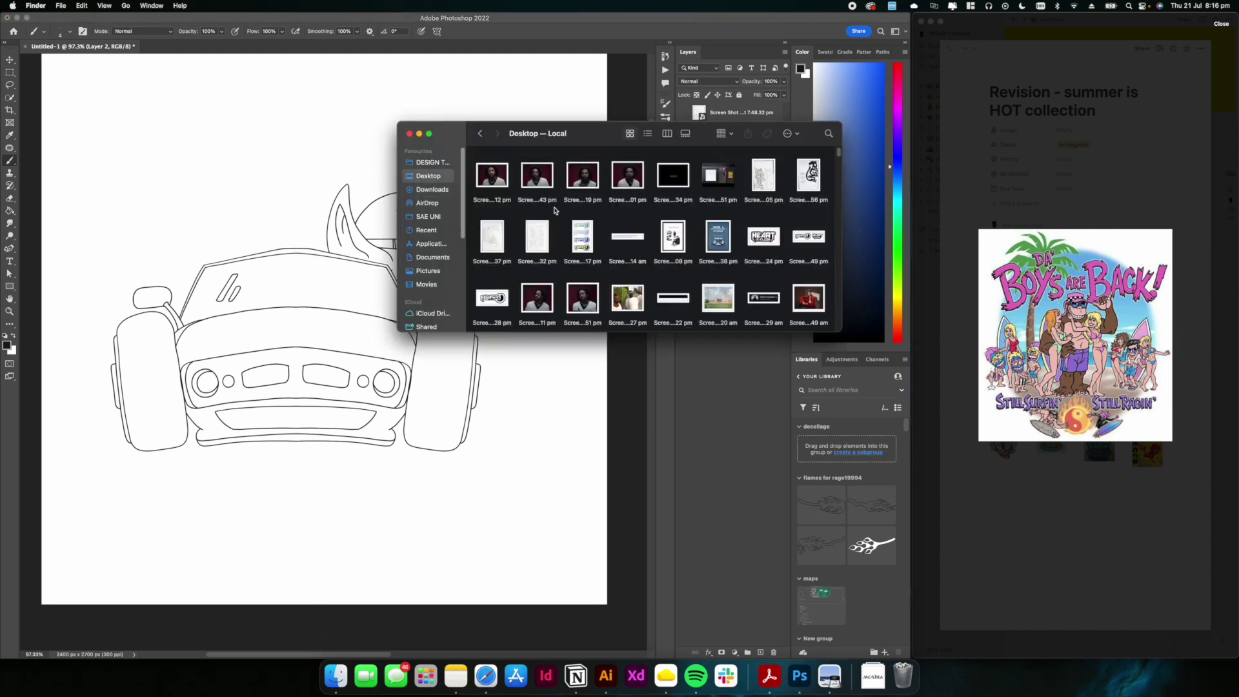
left_click_drag(718, 177, 300, 259)
left_click_drag(364, 284, 362, 258)
left_click_drag(305, 261, 237, 244)
key("Return")
left_click_drag(717, 132, 717, 158)
Free-transform the placed reference so the woman stands behind the car's windscreen
scroll(237, 245, "up", 2)
key("super+t")
left_click_drag(357, 373, 390, 426)
key("Return")
Start tracing the woman's bikini top on Layer 2 while trying a lower brush smoothing
left_click(719, 132)
scroll(216, 236, "up", 10)
left_click_drag(315, 306, 350, 320)
left_click(357, 31)
left_click_drag(359, 45, 312, 44)
right_click(445, 305)
left_click(838, 442)
left_click_drag(352, 321, 342, 397)
left_click_drag(350, 384, 412, 333)
key("super+z")
Set the brush smoothing to 73% and trace the cups of the woman's bikini top
left_click(357, 31)
left_click_drag(358, 44, 392, 44)
left_click_drag(351, 319, 420, 357)
mouse_move(349, 384)
left_mouse_down()
mouse_move(438, 356)
mouse_move(426, 289)
mouse_move(445, 356)
left_mouse_up()
scroll(387, 323, "down", 5)
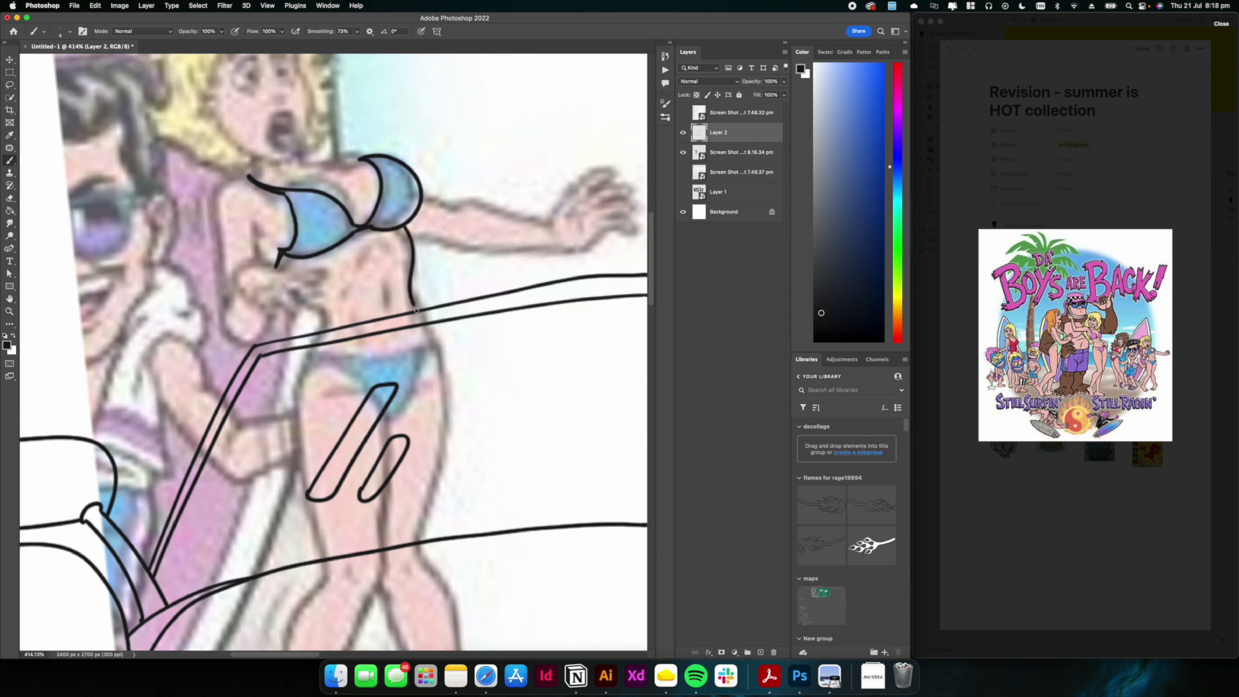
Trace the woman's outstretched arm and the fingers of her open hand
left_click_drag(416, 310, 306, 362)
left_click_drag(312, 246, 339, 258)
left_click_drag(301, 288, 467, 304)
mouse_move(339, 258)
left_mouse_down()
mouse_move(440, 278)
mouse_move(414, 284)
left_mouse_up()
left_click_drag(413, 285, 437, 264)
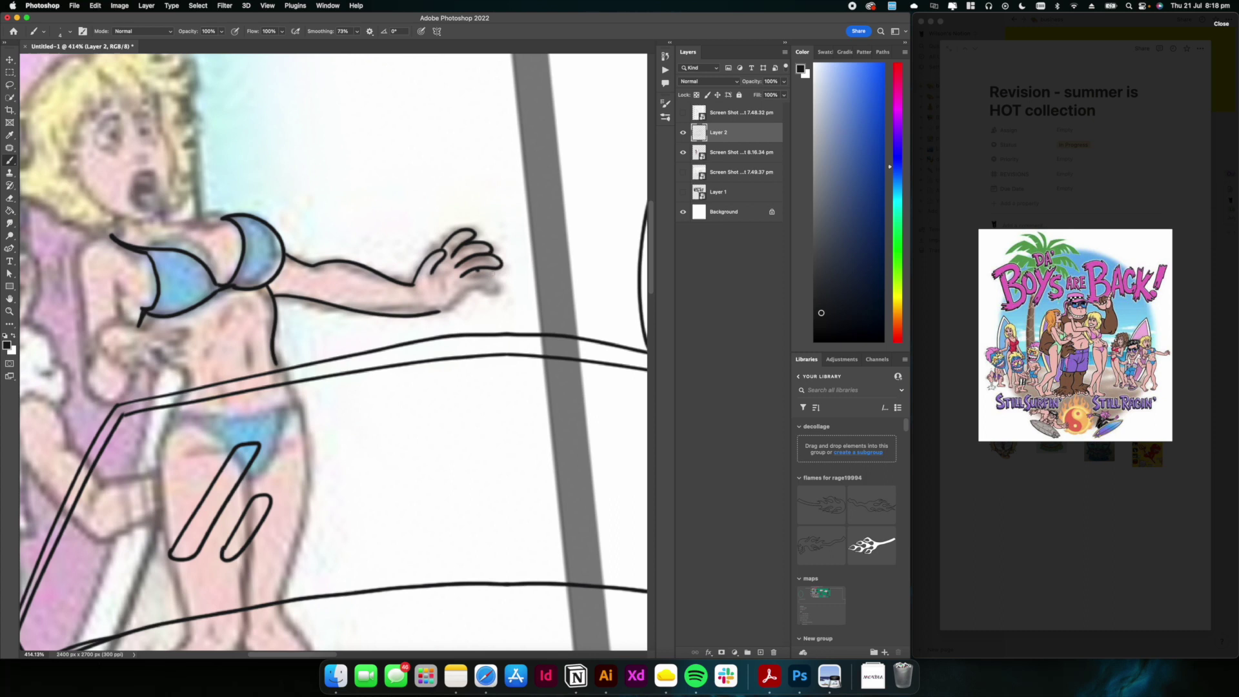
Trace the woman's waist, stomach details and bent arm beside the bikini top
scroll(471, 291, "left", 5)
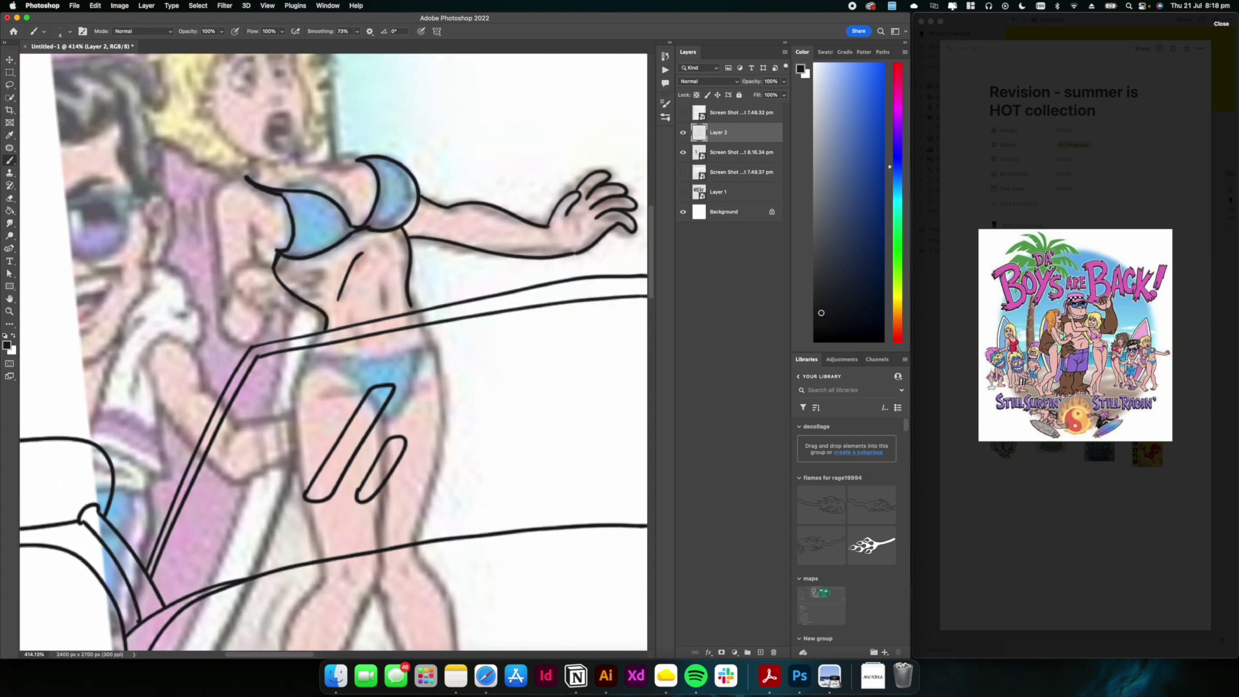
left_click_drag(353, 226, 468, 304)
left_click_drag(363, 309, 364, 346)
left_click_drag(414, 284, 397, 307)
mouse_move(394, 267)
left_mouse_down()
mouse_move(444, 274)
mouse_move(304, 290)
left_mouse_up()
Toggle the reference screenshot's visibility to check the traced torso against the windscreen
left_click(683, 152)
left_click_drag(278, 362, 368, 361)
left_click_drag(335, 258, 402, 173)
scroll(402, 174, "down", 6)
left_click(683, 153)
Select the reference screenshot layer and rasterize it
left_click(729, 152)
right_click(728, 153)
left_click(752, 368)
key("super+z")
left_click_drag(784, 81, 795, 96)
right_click(736, 152)
left_click(760, 367)
Apply a Gaussian Blur to the rasterized reference screenshot of the bikini woman
left_click(224, 5)
mouse_move(238, 129)
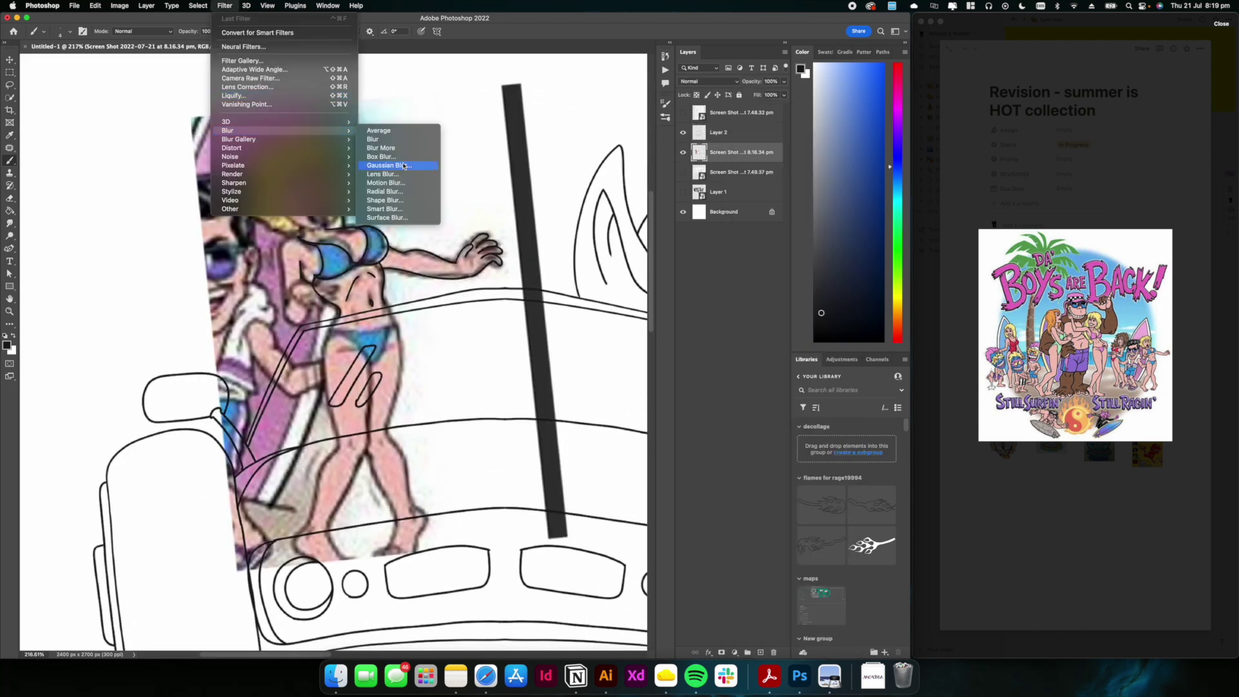
left_click(386, 166)
left_click_drag(305, 234, 292, 233)
left_click(402, 102)
left_click_drag(300, 156, 400, 157)
On Layer 2, trace the woman's remaining stomach details and the neckline above the bikini top
left_click(718, 132)
left_click_drag(322, 362, 390, 338)
left_click_drag(365, 373, 368, 408)
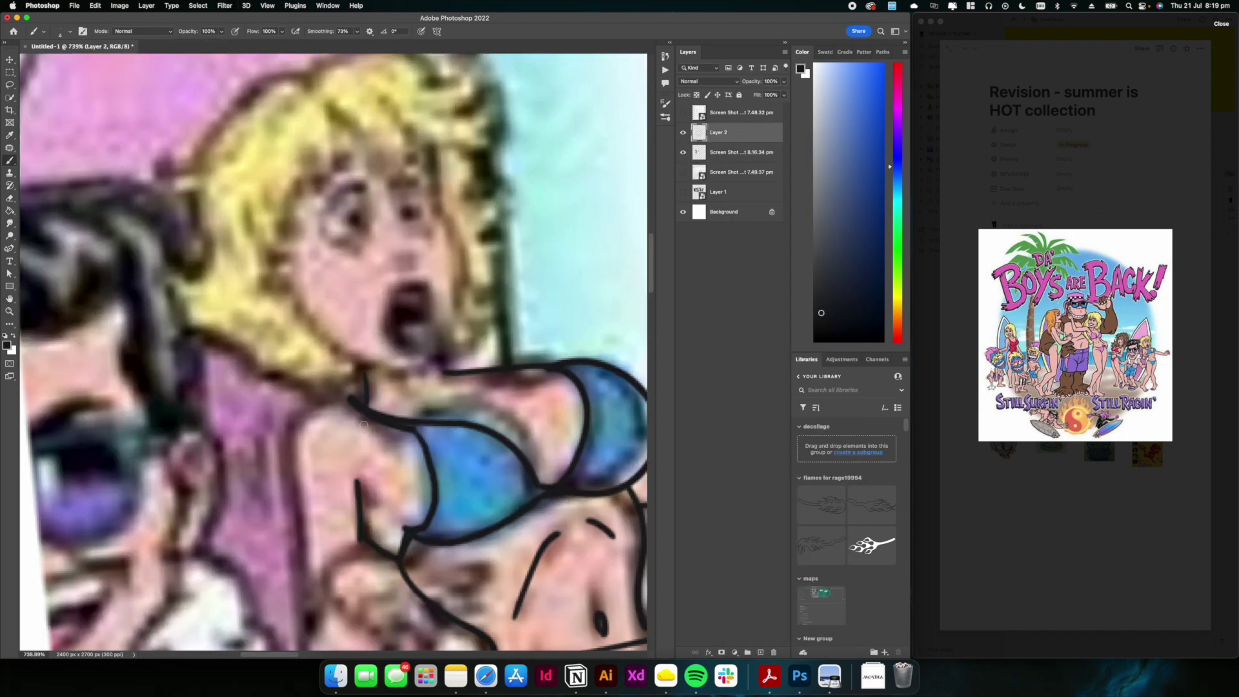
left_click_drag(436, 362, 451, 379)
left_click_drag(390, 321, 426, 365)
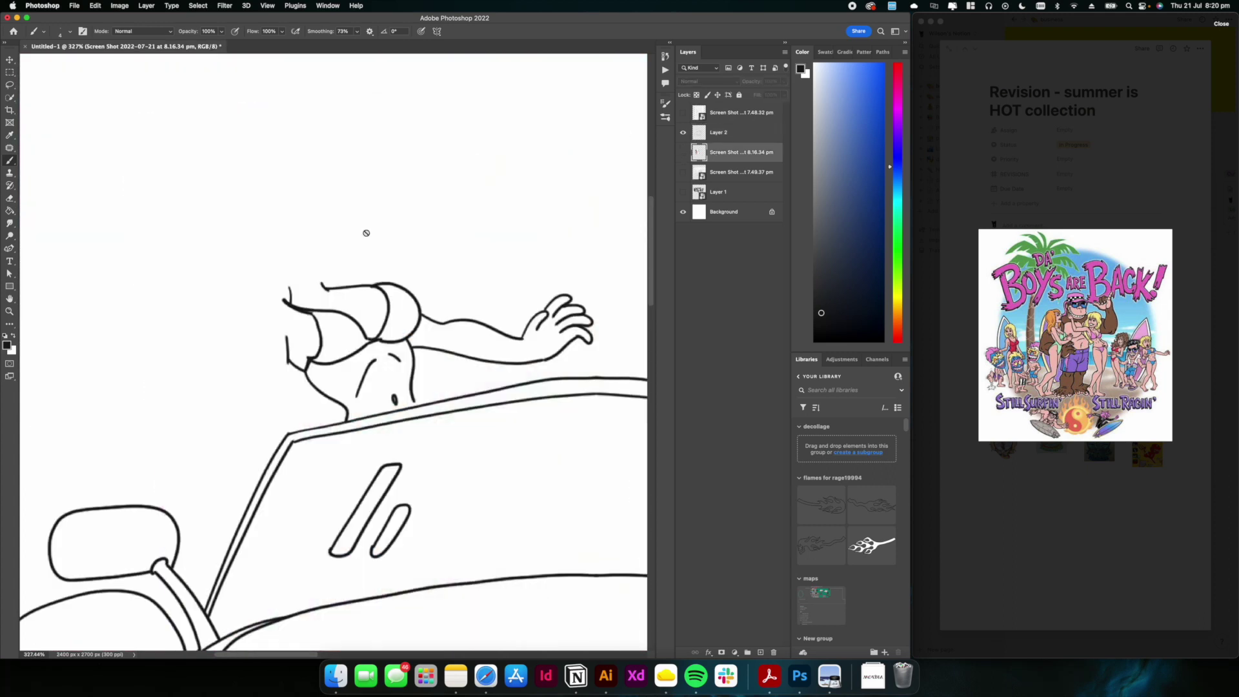
Capture a screenshot of the smiling blonde woman from the reference artwork and place it in the document
scroll(627, 312, "down", 3)
key("super+shift+4")
left_click_drag(1078, 306, 1105, 347)
left_click(336, 676)
mouse_move(719, 173)
left_mouse_down()
mouse_move(333, 352)
mouse_move(254, 193)
mouse_move(309, 242)
left_mouse_up()
Mirror the placed screenshot, rotate it so the head lines up with the traced neck, and lower its opacity
scroll(334, 352, "up", 4)
right_click(258, 116)
left_click(290, 229)
left_click_drag(363, 200, 363, 193)
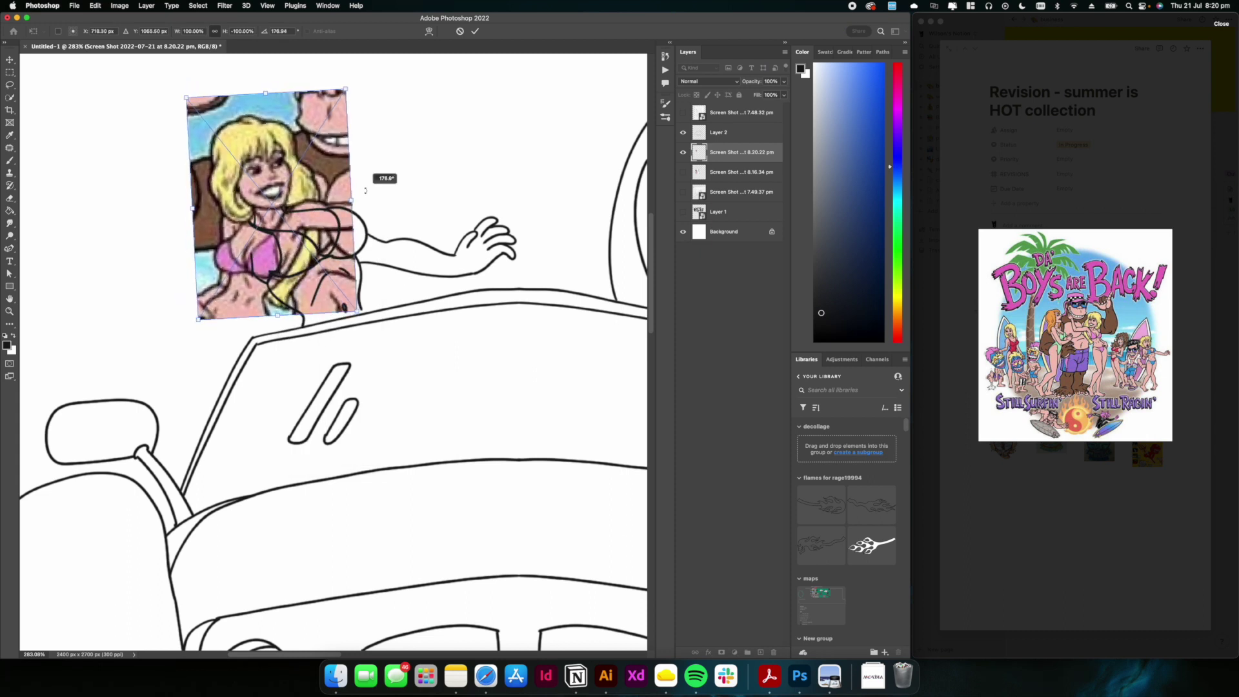
key("Return")
scroll(334, 351, "up", 5)
left_click_drag(258, 194, 400, 517)
left_click_drag(751, 81, 728, 81)
On Layer 2, trace the woman's face outline and the fringe over her forehead
left_click(718, 133)
mouse_move(299, 242)
left_mouse_down()
mouse_move(292, 298)
mouse_move(388, 405)
mouse_move(446, 258)
mouse_move(387, 222)
mouse_move(439, 253)
left_mouse_up()
left_click_drag(332, 394, 249, 444)
left_click_drag(258, 322, 352, 317)
mouse_move(342, 387)
left_mouse_down()
mouse_move(284, 321)
mouse_move(297, 156)
left_mouse_up()
key("super+z")
left_click_drag(335, 284, 276, 321)
left_click_drag(337, 468, 243, 470)
Draw the woman's curly hair outline with loose curls around both sides of her head
mouse_move(231, 500)
left_mouse_down()
mouse_move(202, 304)
mouse_move(389, 114)
left_mouse_up()
left_click_drag(388, 290, 260, 292)
left_click_drag(262, 116, 484, 237)
left_click_drag(382, 468, 515, 314)
left_click_drag(491, 272, 530, 345)
left_click_drag(255, 133, 270, 185)
left_click_drag(258, 323, 357, 244)
left_click_drag(240, 455, 250, 387)
scroll(218, 374, "down", 5)
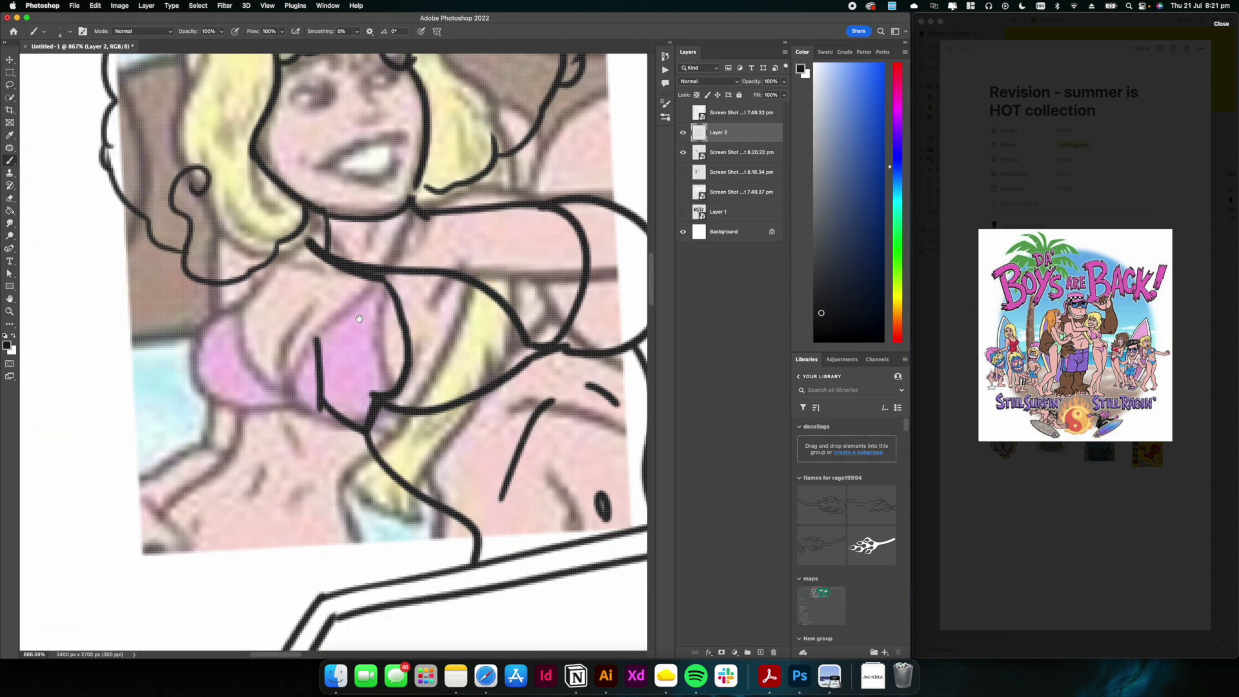
Switch back to the full-body reference and trace the woman's lowered arm down to the windscreen
left_click(683, 172)
left_click(683, 152)
scroll(344, 349, "left", 3)
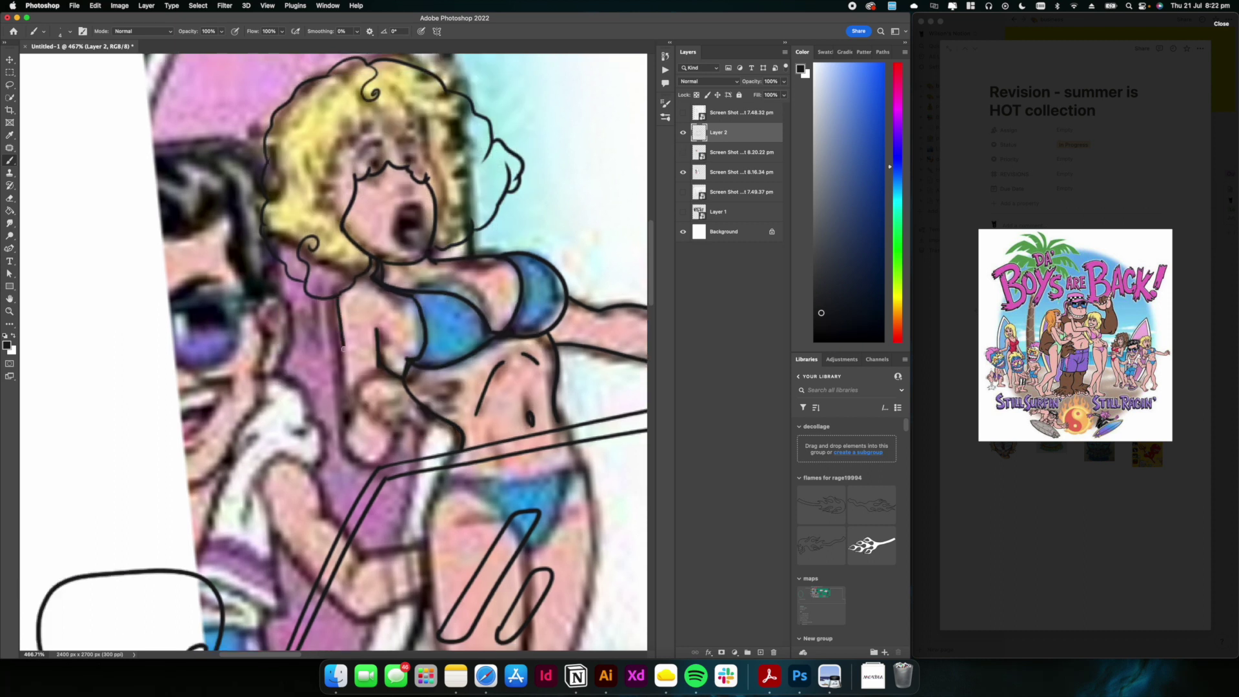
left_click_drag(380, 369, 408, 455)
mouse_move(335, 300)
left_mouse_down()
mouse_move(333, 339)
mouse_move(372, 470)
left_mouse_up()
scroll(362, 387, "right", 2)
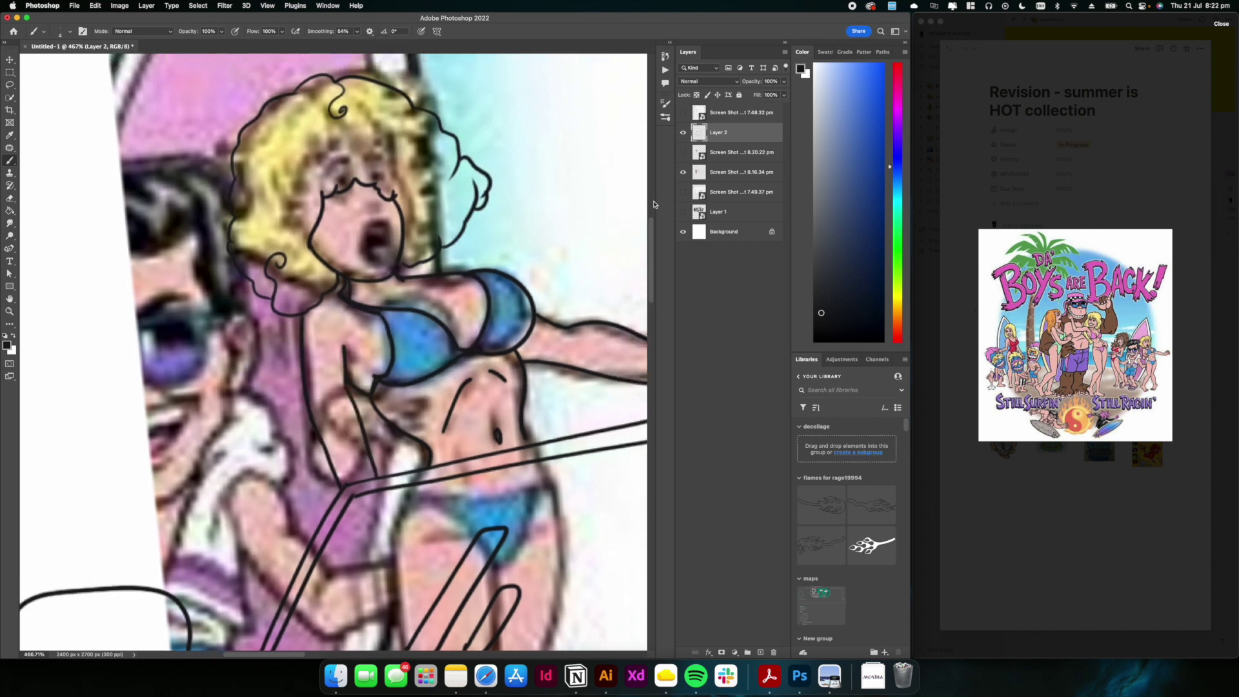
Switch to the smiling-face reference and trace the woman's open lips
left_click(683, 172)
scroll(318, 333, "down", 10)
scroll(359, 343, "up", 3)
left_click(682, 153)
scroll(302, 301, "up", 10)
scroll(323, 322, "left", 3)
left_click_drag(371, 348, 481, 307)
left_click_drag(373, 345, 481, 302)
left_click_drag(386, 349, 479, 313)
left_click_drag(387, 350, 467, 348)
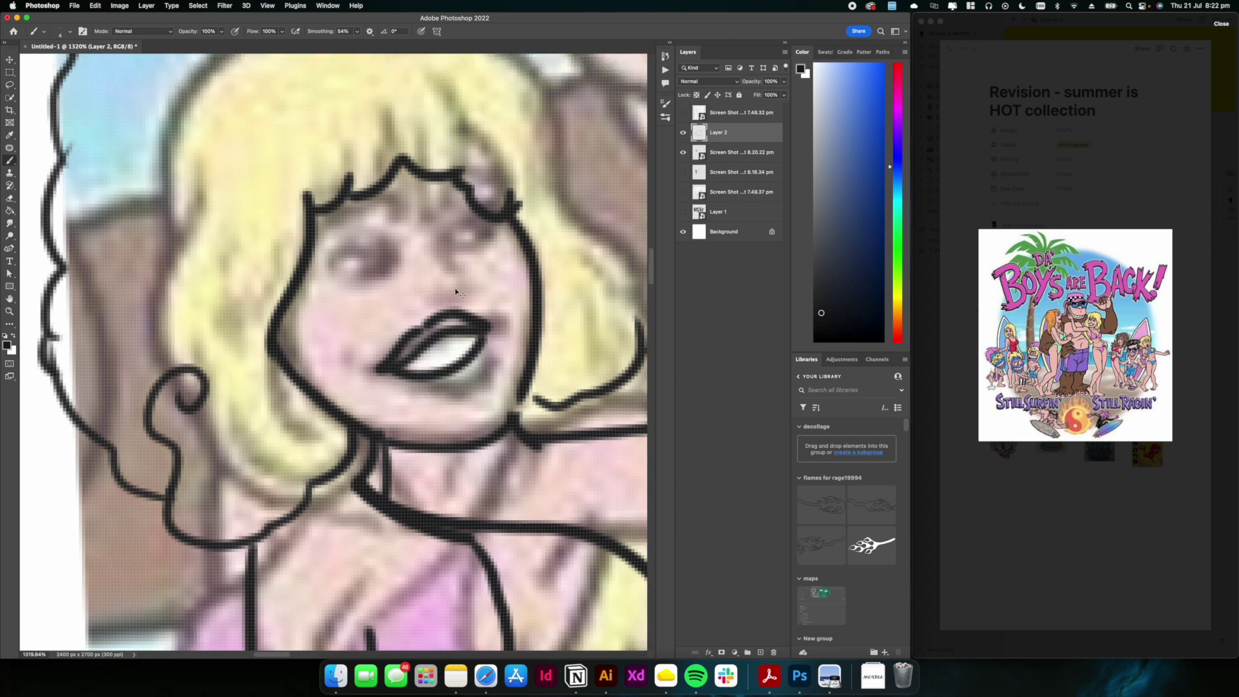
Compare the two face references, then draw the woman's eyes, eyebrows and nose
left_click(683, 152)
left_click(683, 172)
left_click(683, 173)
left_click(683, 153)
left_click_drag(302, 373, 421, 337)
mouse_move(303, 372)
left_mouse_down()
mouse_move(428, 323)
mouse_move(424, 342)
left_mouse_up()
mouse_move(313, 374)
left_mouse_down()
mouse_move(345, 396)
mouse_move(429, 328)
left_mouse_up()
scroll(388, 310, "up", 2)
mouse_move(377, 278)
left_mouse_down()
mouse_move(375, 341)
mouse_move(435, 279)
mouse_move(457, 308)
left_mouse_up()
scroll(400, 310, "left", 4)
mouse_move(403, 330)
left_mouse_down()
mouse_move(429, 342)
mouse_move(457, 316)
left_mouse_up()
left_click_drag(397, 284, 452, 298)
Hide the face reference and erase the overlapping lines around the woman's neck
left_click(683, 152)
scroll(394, 223, "down", 10)
scroll(393, 223, "up", 5)
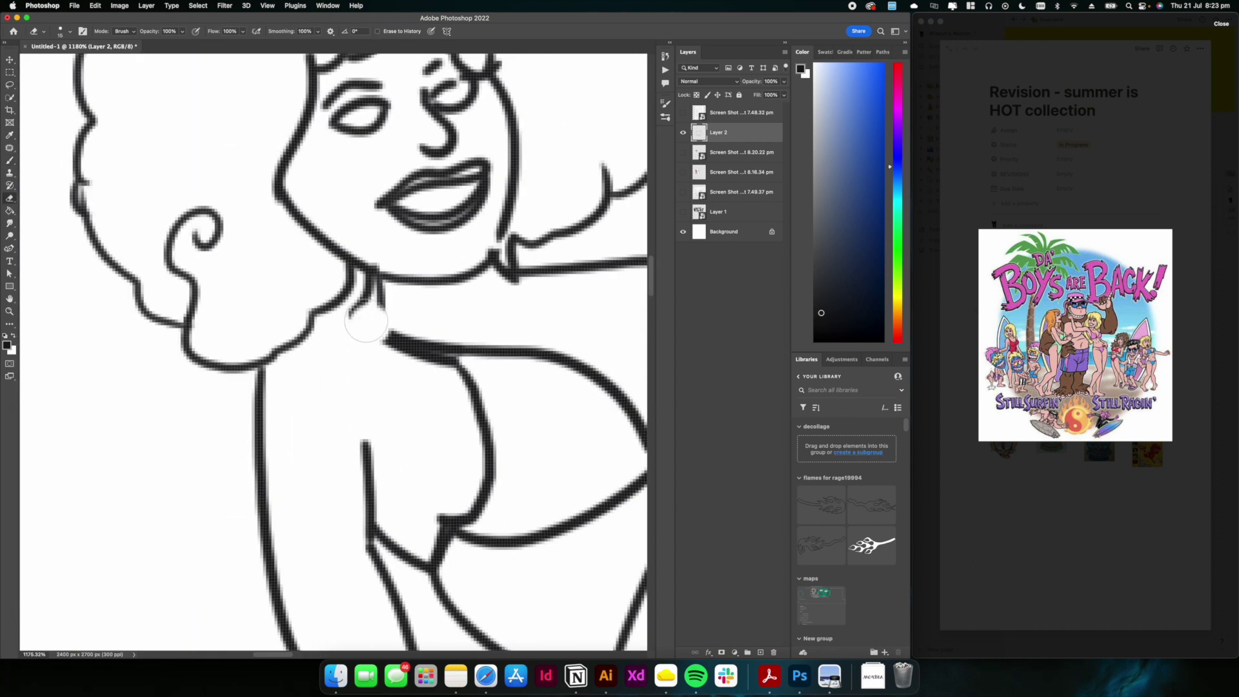
scroll(405, 258, "down", 8)
scroll(405, 258, "down", 3)
scroll(405, 258, "up", 3)
scroll(394, 258, "down", 3)
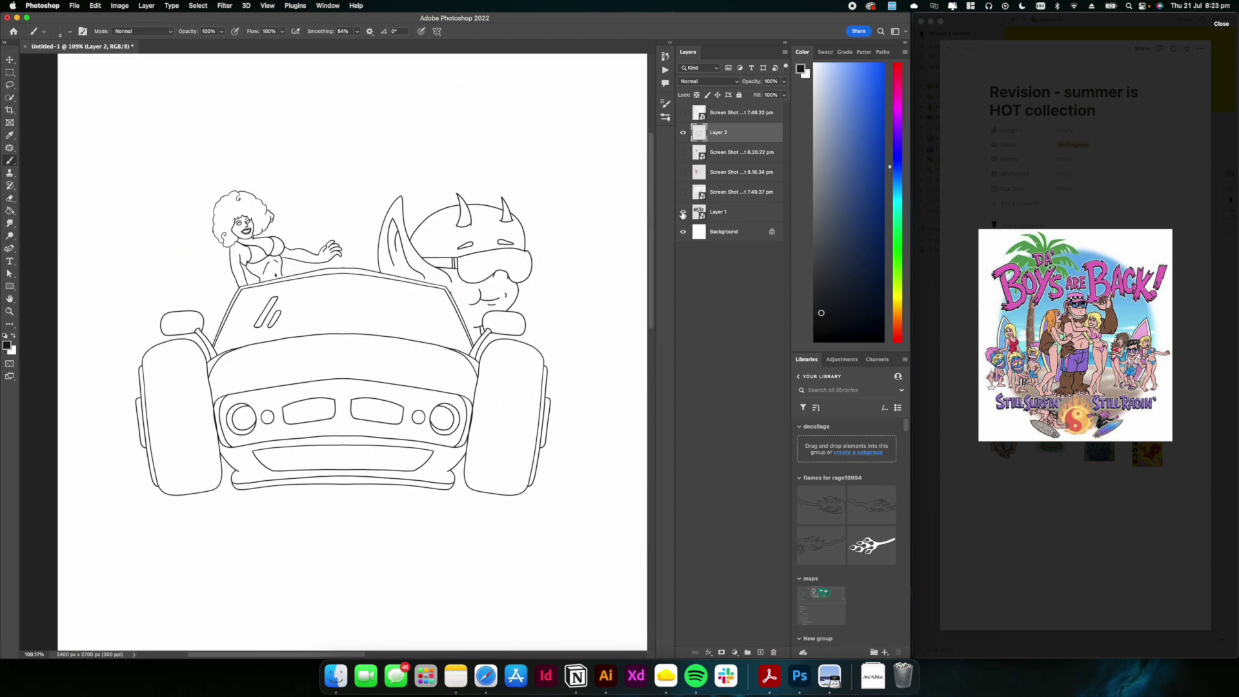
scroll(354, 261, "down", 2)
scroll(335, 282, "down", 5)
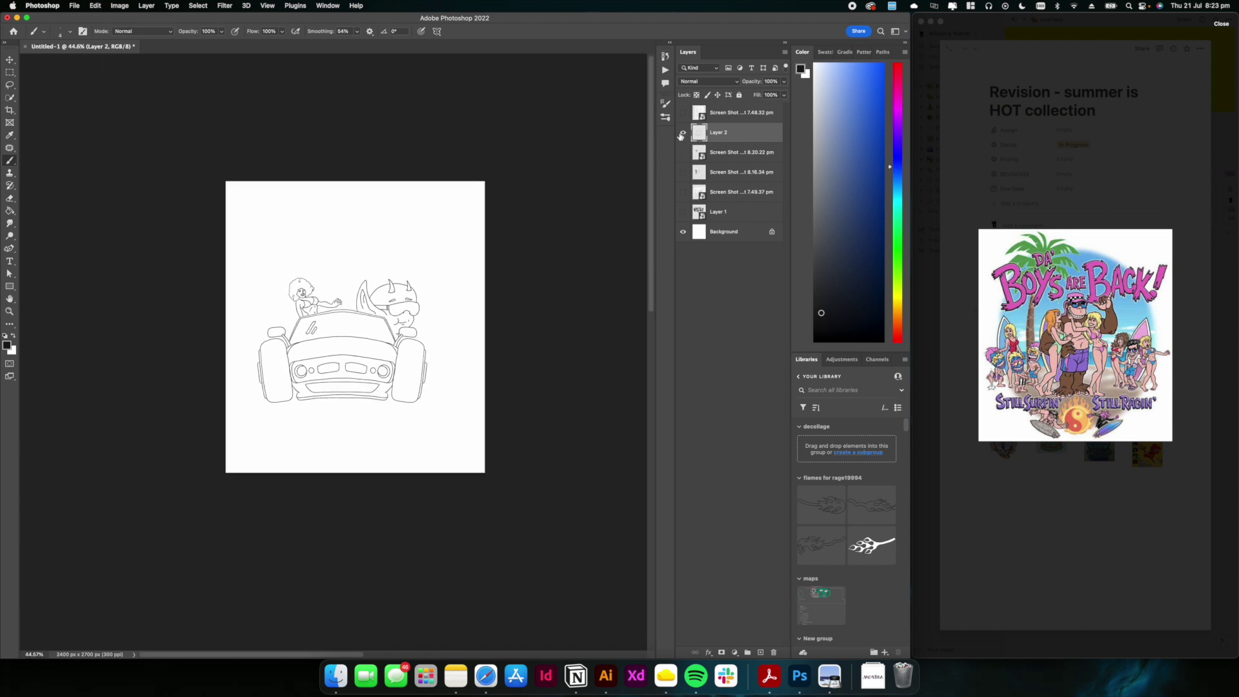
Delete the two woman reference screenshot layers below Layer 2
left_click(718, 157)
left_click(722, 179, "shift")
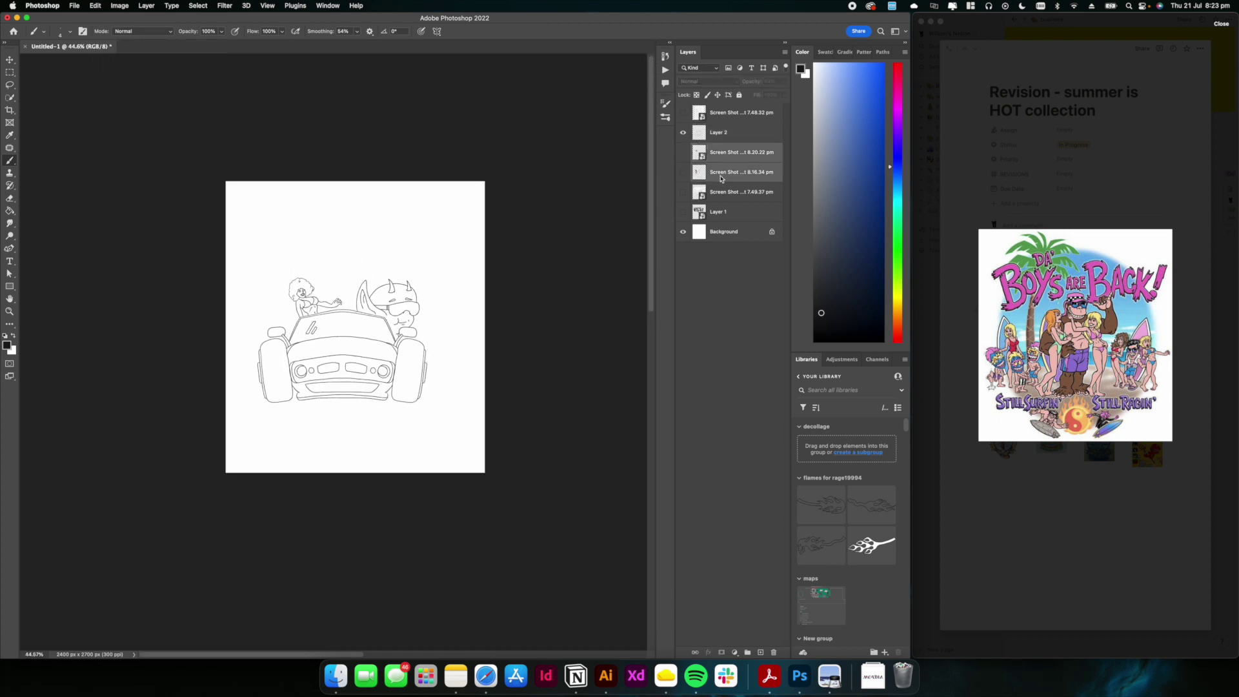
key("Delete")
left_click(681, 157)
scroll(337, 282, "up", 1)
Move the Layer 2 line art down into the lower part of the canvas
left_click(717, 132)
key("ctrl+t")
mouse_move(374, 349)
left_mouse_down()
mouse_move(390, 355)
mouse_move(387, 408)
left_mouse_up()
key("Return")
key("b")
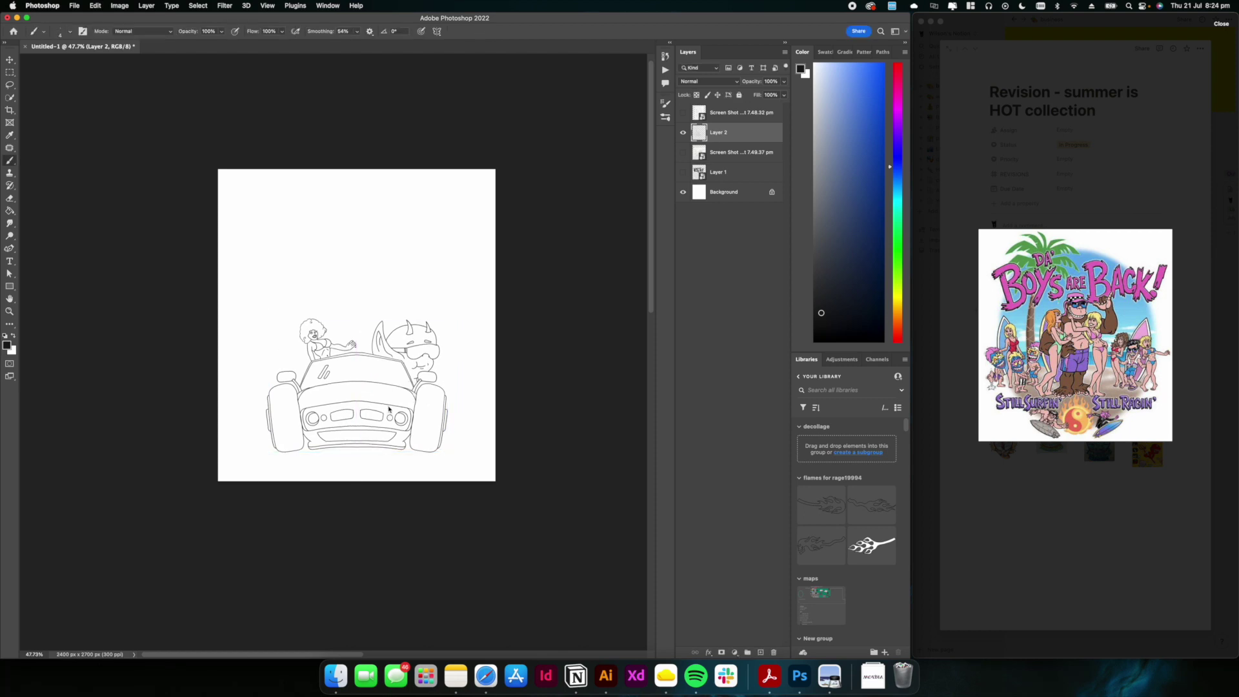
scroll(356, 352, "up", 8)
scroll(355, 351, "down", 6)
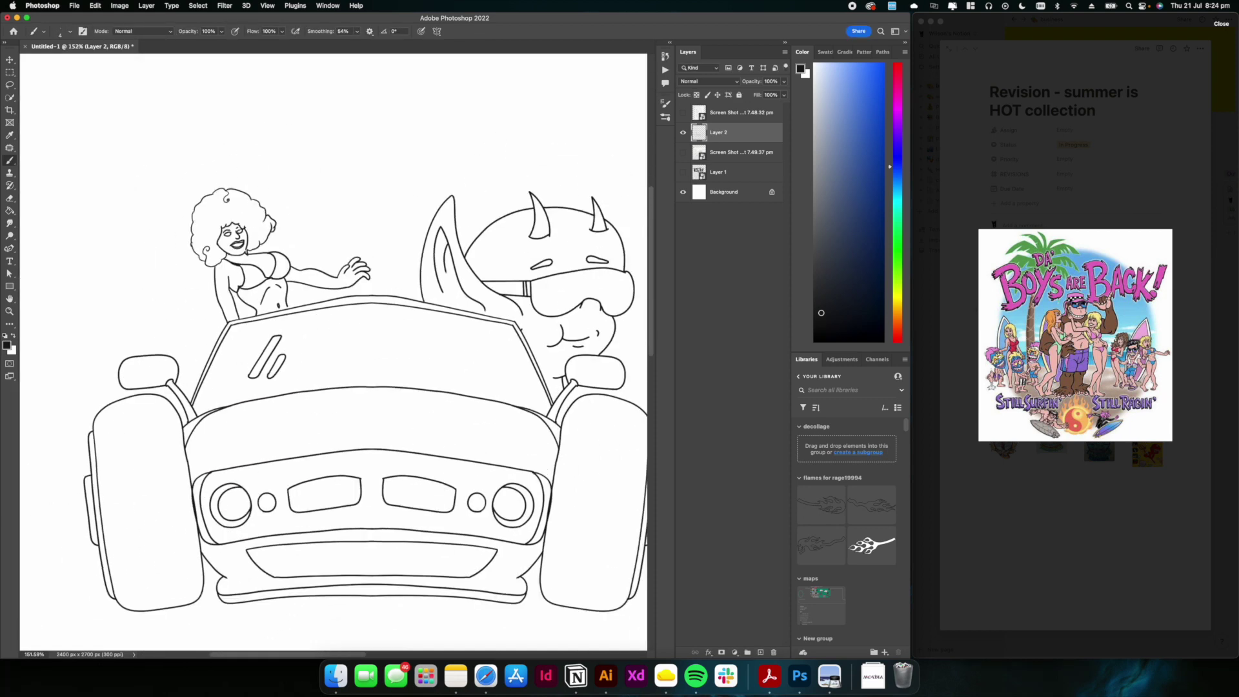
scroll(432, 265, "up", 5)
left_click_drag(374, 288, 346, 246)
scroll(346, 246, "down", 3)
scroll(134, 410, "down", 2)
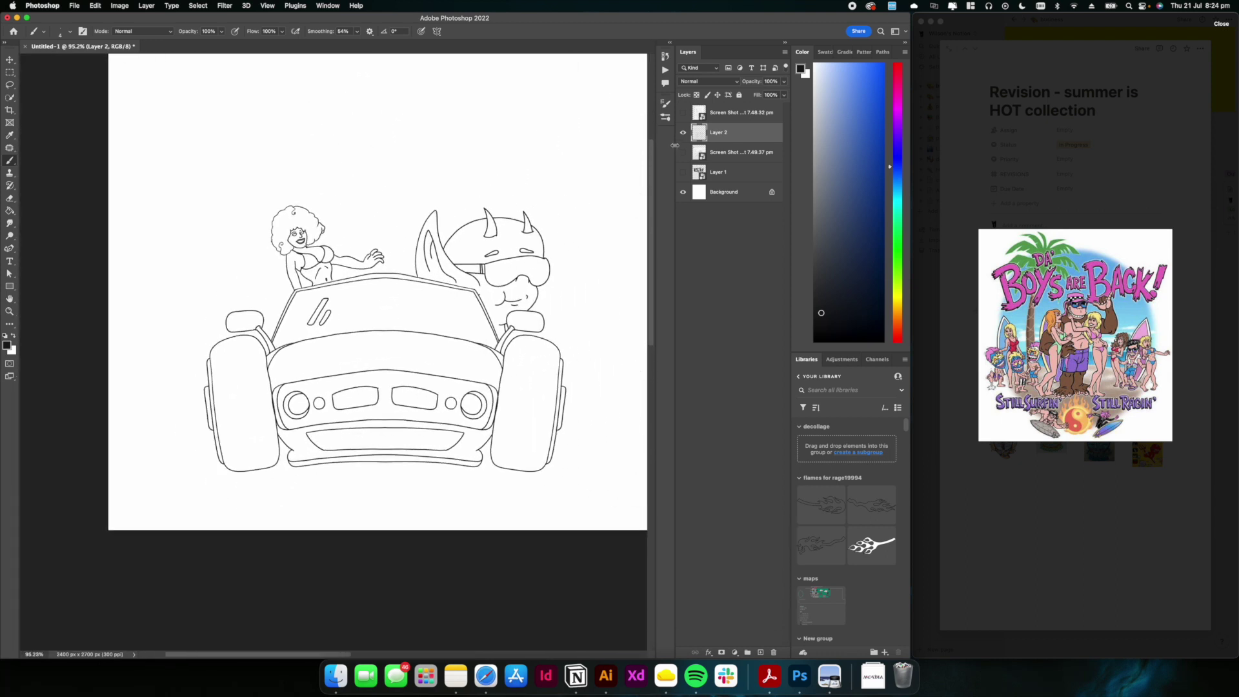
Show the pencil sketch, set the brush smoothing to 100%, and trace the peace sign's two large inner segments
left_click(682, 153)
scroll(303, 170, "up", 5)
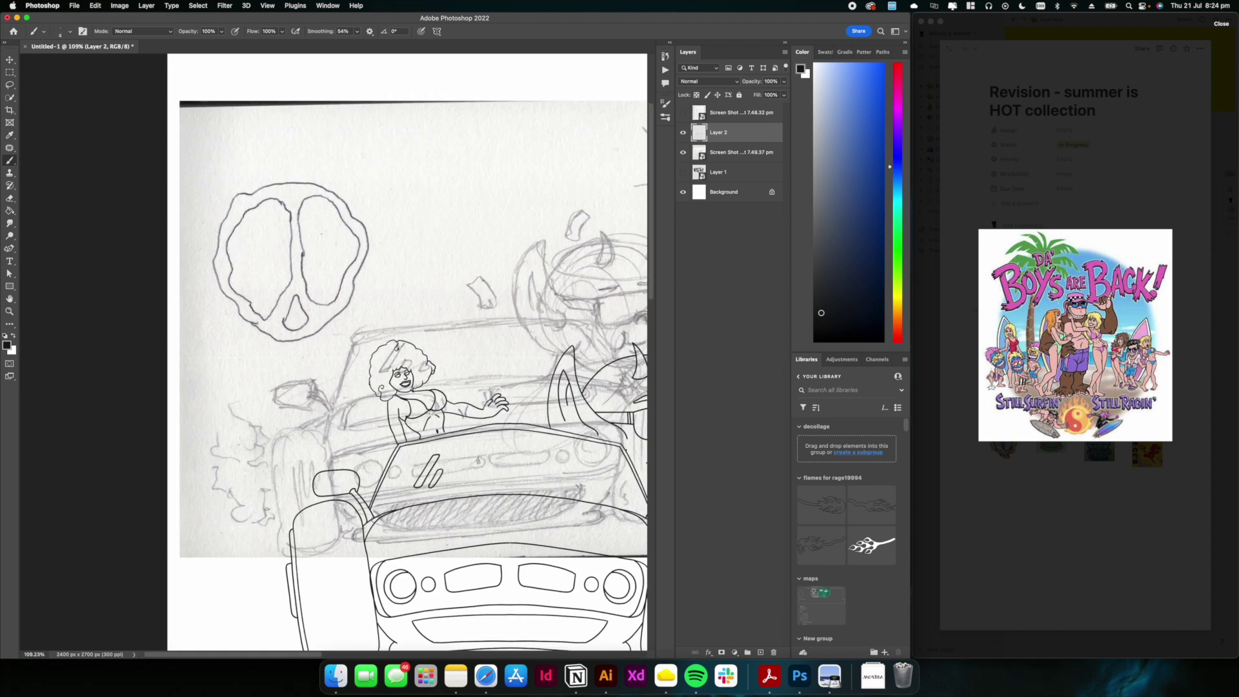
left_click_drag(248, 184, 366, 274)
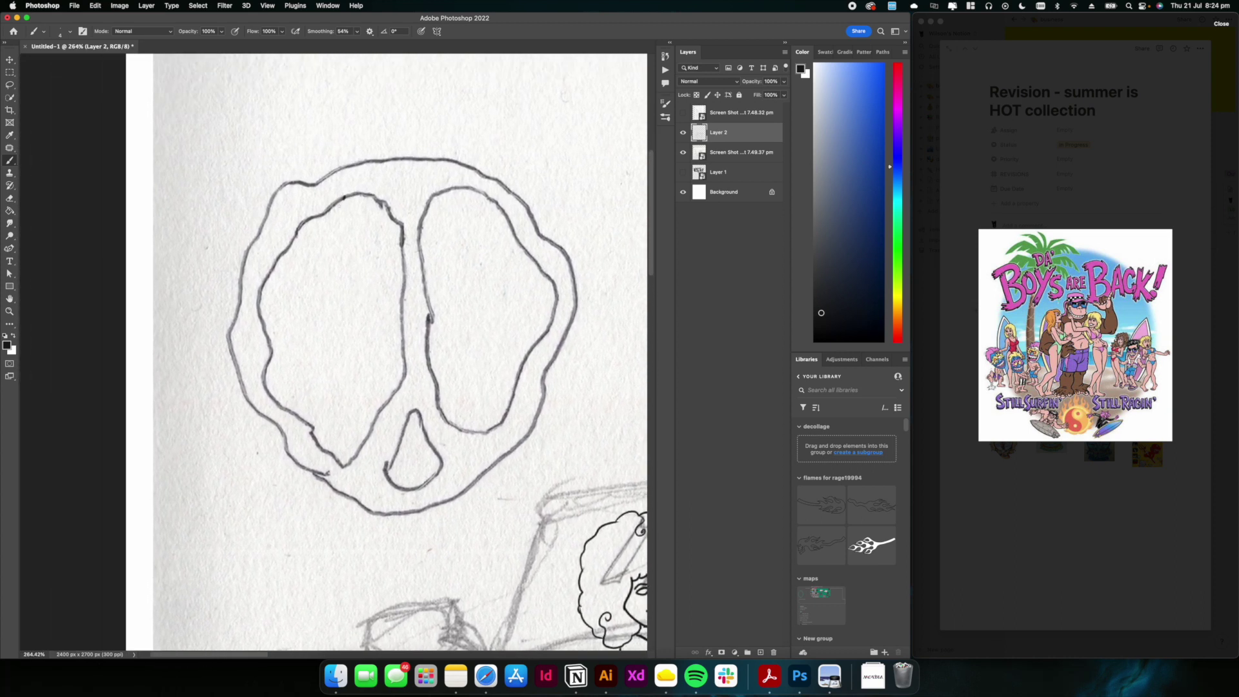
left_click(357, 31)
left_click(351, 185)
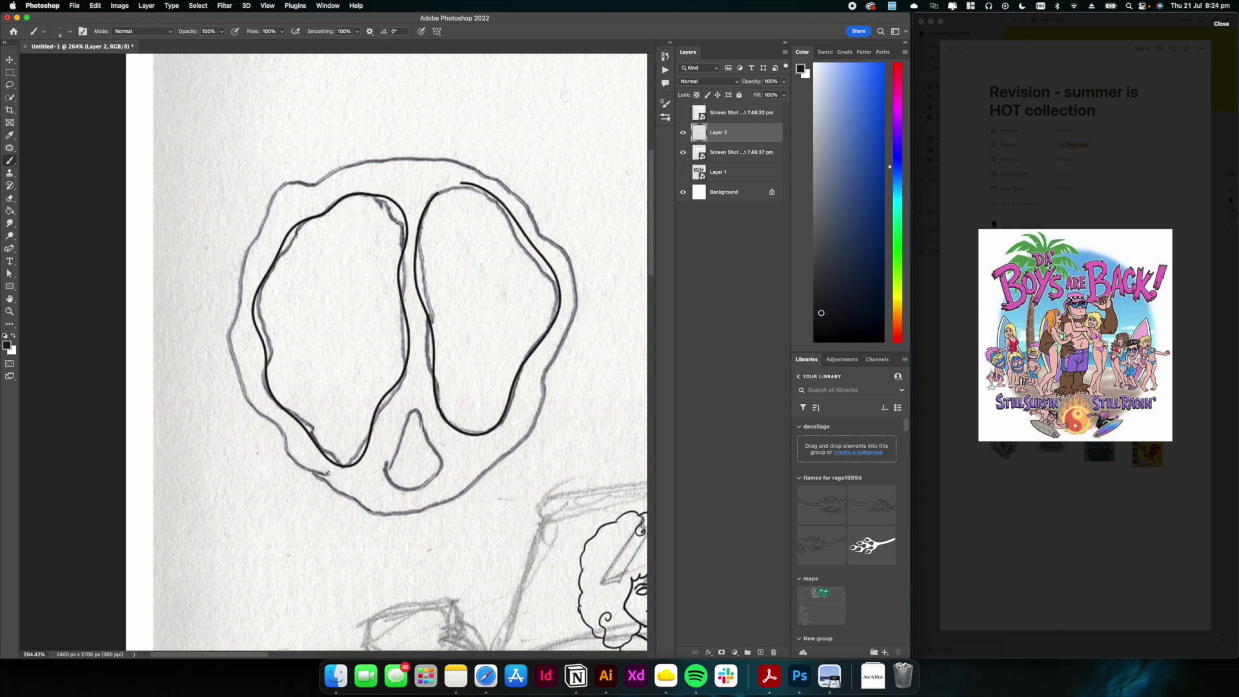
Trace the peace sign's wavy outer outline and draw its small bottom segment
scroll(342, 182, "left", 2)
mouse_move(342, 182)
left_mouse_down()
mouse_move(246, 322)
mouse_move(600, 337)
mouse_move(376, 173)
left_mouse_up()
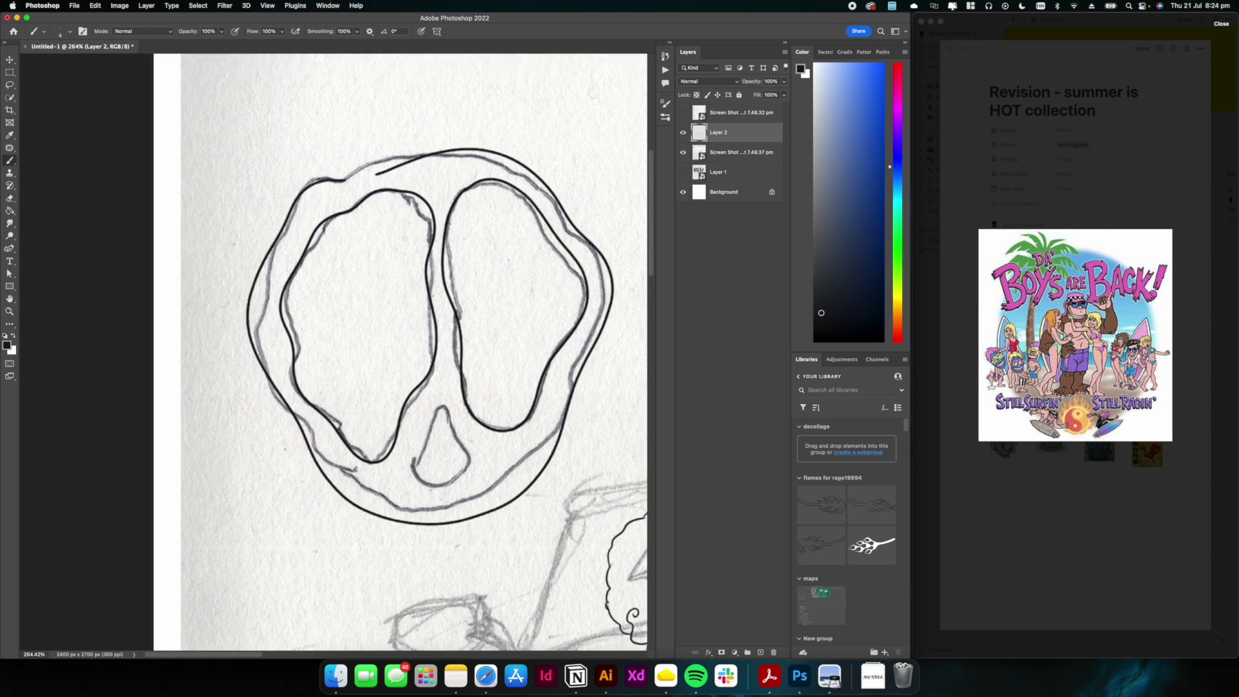
left_click_drag(412, 443, 466, 391)
key("super+z")
mouse_move(442, 392)
left_mouse_down()
mouse_move(417, 425)
mouse_move(410, 519)
left_mouse_up()
key("super+z")
mouse_move(437, 396)
left_mouse_down()
mouse_move(411, 428)
mouse_move(477, 436)
left_mouse_up()
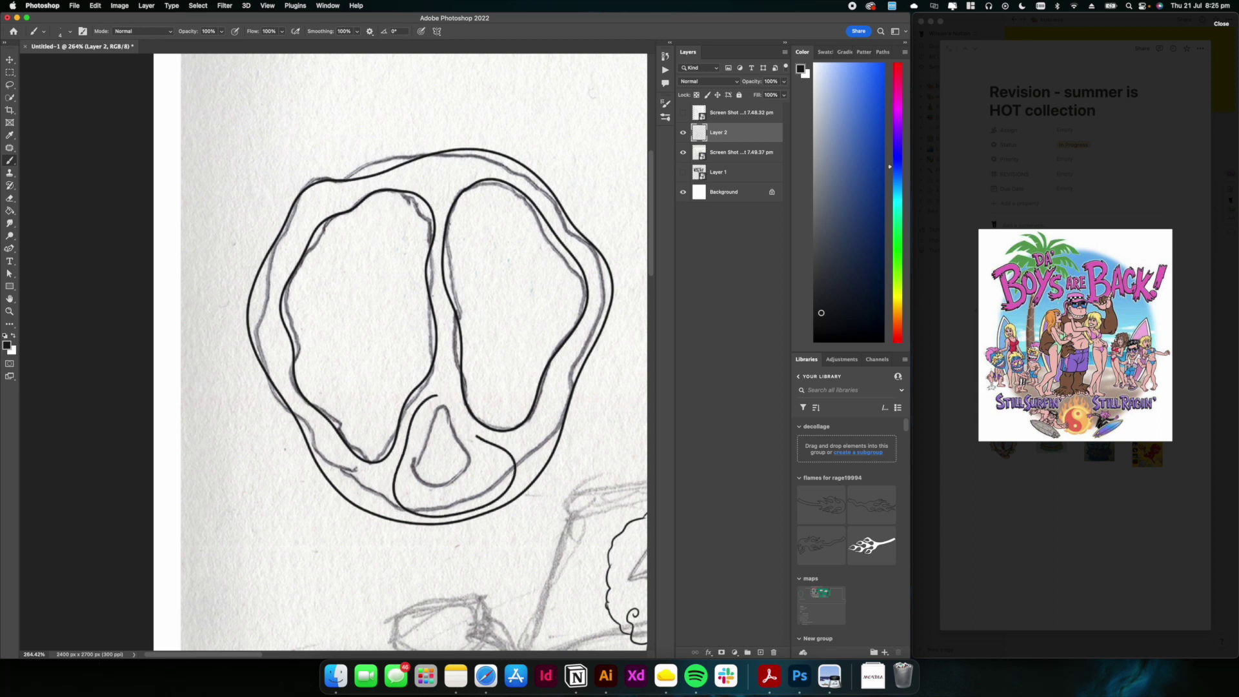
Hide the sketch and line art, then show the lettering screenshot and rotate it clockwise to read horizontally
left_click(682, 152)
scroll(413, 310, "down", 8)
left_click(683, 133)
left_click(683, 112)
left_click(741, 113)
key("super+t")
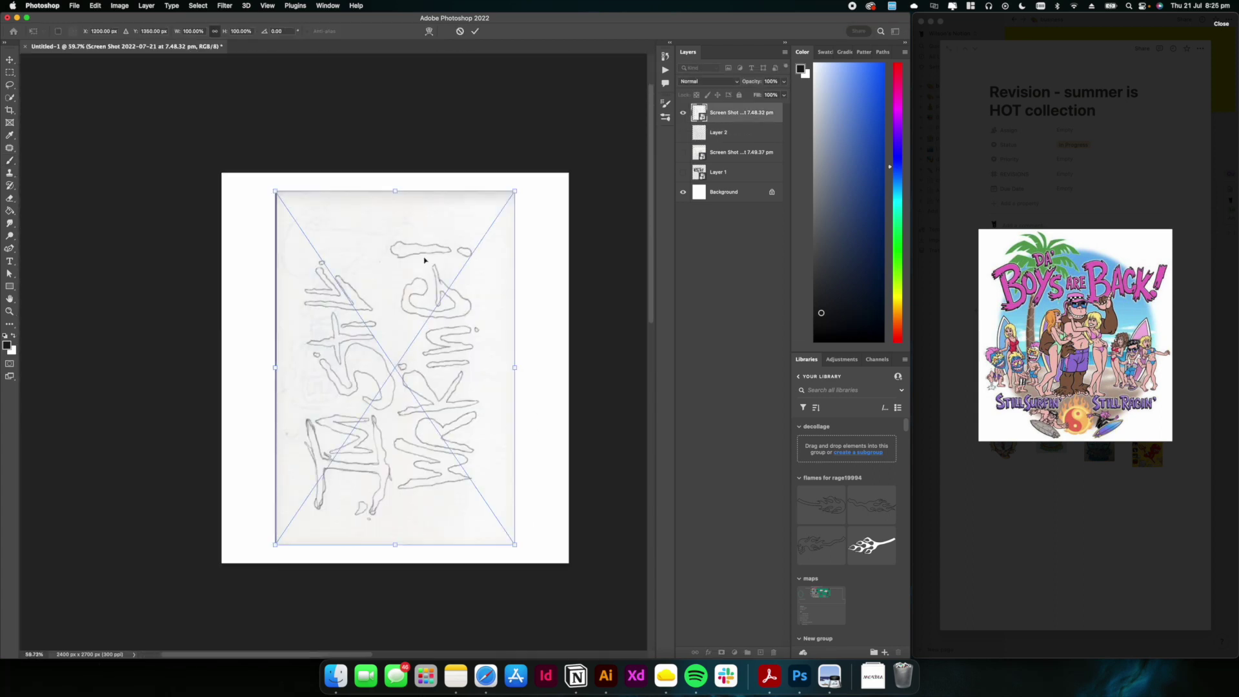
left_click_drag(536, 194, 572, 506)
key("Return")
Add a new layer above the lettering screenshot and trace the letters of "I'M"
scroll(406, 222, "up", 3)
left_click(682, 132)
left_click(760, 652)
scroll(323, 259, "up", 5)
mouse_move(290, 229)
left_mouse_down()
mouse_move(261, 245)
mouse_move(398, 477)
mouse_move(302, 507)
mouse_move(612, 454)
mouse_move(431, 330)
mouse_move(602, 199)
mouse_move(290, 230)
left_mouse_up()
scroll(290, 230, "right", 3)
scroll(290, 230, "down", 1)
mouse_move(484, 357)
left_mouse_down()
mouse_move(526, 404)
mouse_move(481, 258)
left_mouse_up()
scroll(401, 323, "right", 8)
scroll(401, 323, "down", 3)
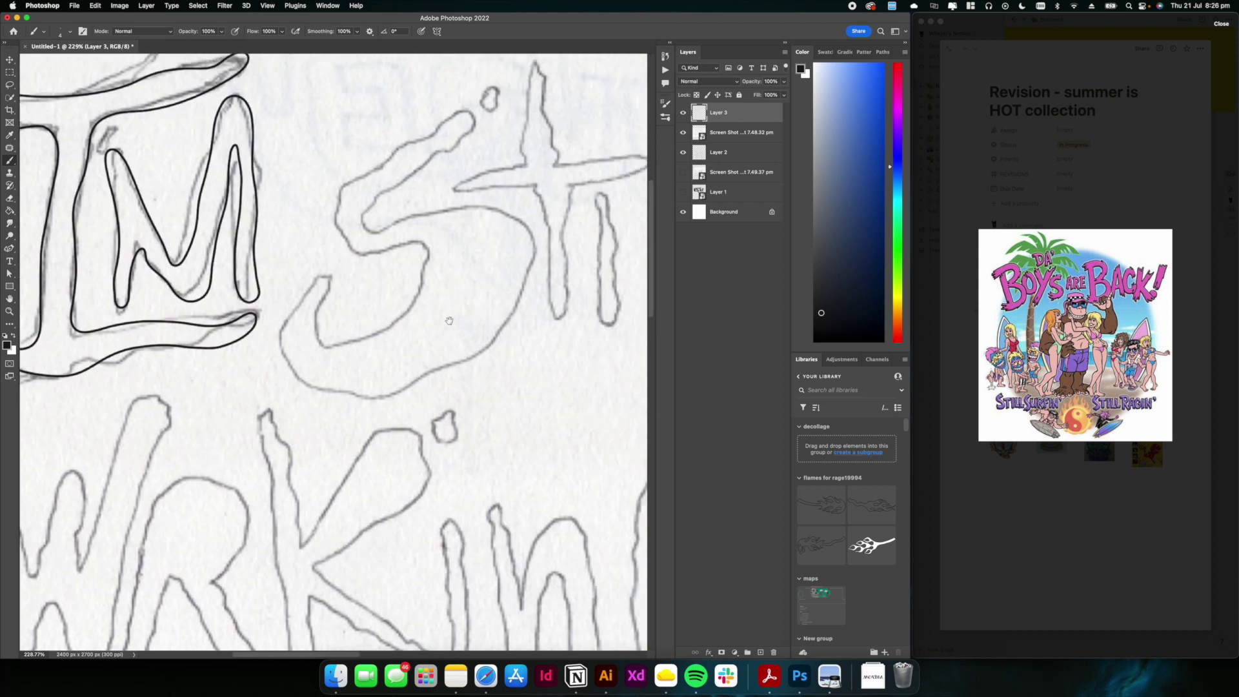
Set the brush smoothing to 85% and trace the letter S of "STILL"
left_click_drag(468, 213, 451, 247)
key("super+z")
left_click(357, 31)
left_click_drag(360, 43, 351, 43)
mouse_move(468, 213)
left_mouse_down()
mouse_move(492, 228)
mouse_move(556, 365)
mouse_move(355, 340)
mouse_move(384, 265)
mouse_move(468, 214)
left_mouse_up()
Trace the stem and crossbar of the letter T in "STILL", redoing unsatisfactory strokes
scroll(468, 215, "right", 5)
scroll(468, 215, "up", 1)
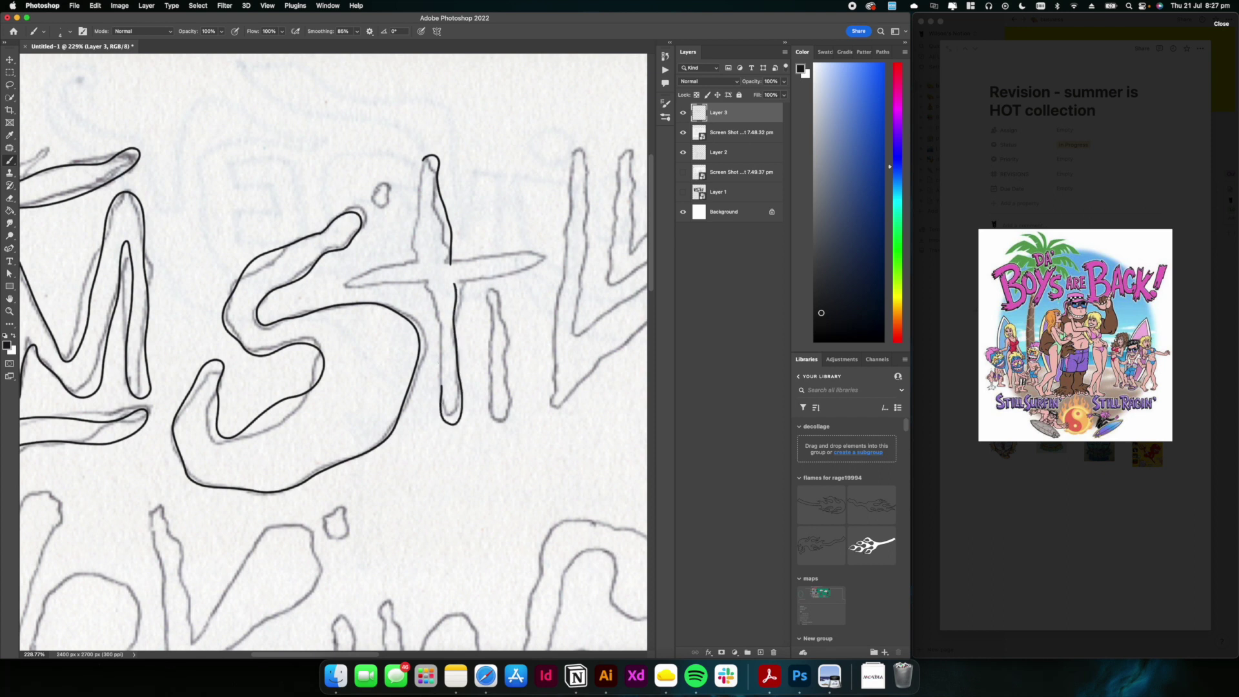
key("super+z")
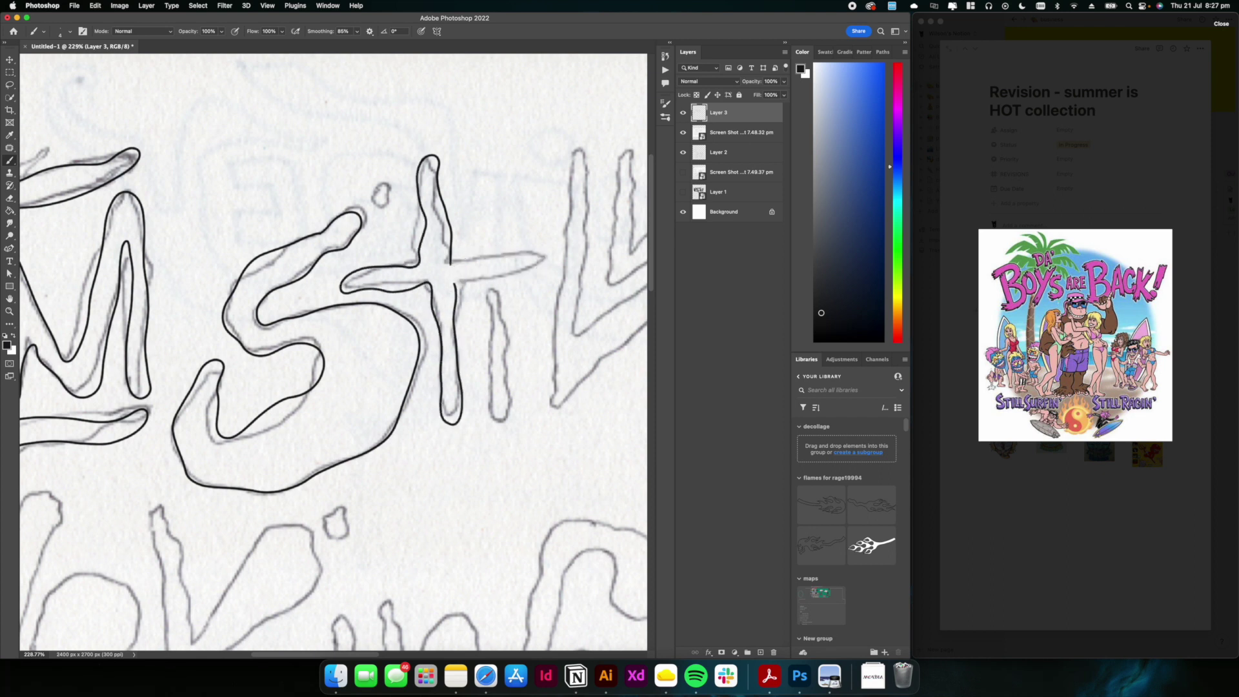
key("super+z")
left_click_drag(488, 259, 451, 258)
scroll(451, 258, "down", 1)
scroll(451, 258, "right", 1)
Finish the T's crossbar and trace the remaining letters I, L and L of "STILL"
left_click_drag(474, 265, 475, 261)
scroll(483, 327, "right", 3)
mouse_move(489, 146)
left_mouse_down()
mouse_move(481, 309)
mouse_move(523, 314)
mouse_move(591, 212)
left_mouse_up()
scroll(497, 129, "right", 3)
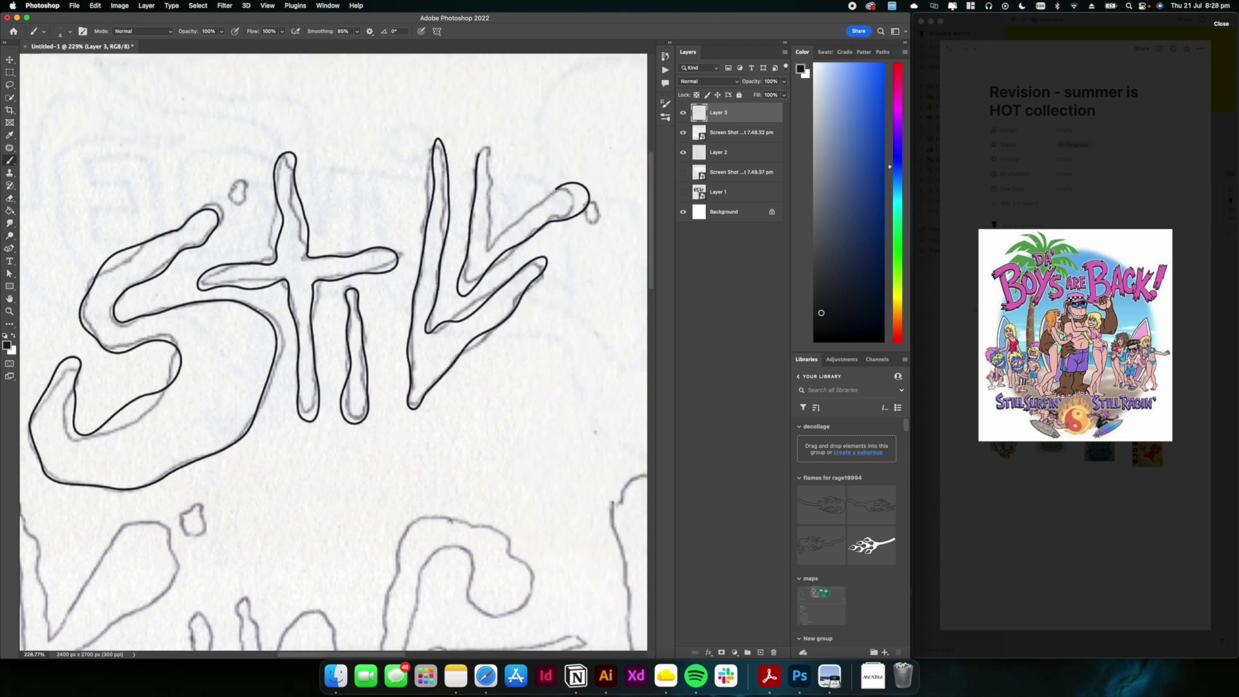
left_click_drag(492, 125, 479, 155)
Hide the Layer 2 character line art, checking the traced lettering with the lettering screenshot temporarily hidden
scroll(479, 155, "down", 10)
left_click(683, 132)
left_click(682, 152)
scroll(368, 224, "up", 2)
left_click(683, 132)
Trace the outlines of the letters W and R of "WRKING!" over the lettering sketch
scroll(291, 335, "up", 8)
mouse_move(277, 218)
left_mouse_down()
mouse_move(292, 220)
mouse_move(371, 358)
mouse_move(406, 364)
mouse_move(337, 461)
mouse_move(278, 223)
left_mouse_up()
scroll(368, 290, "right", 2)
scroll(368, 290, "down", 1)
left_click_drag(349, 436, 417, 352)
mouse_move(470, 413)
left_mouse_down()
mouse_move(410, 248)
mouse_move(350, 431)
left_mouse_up()
Trace the outline of the letter K of "WRKING!", including its upper arm and lower leg
scroll(350, 431, "right", 3)
scroll(351, 431, "up", 1)
left_click_drag(402, 210, 535, 237)
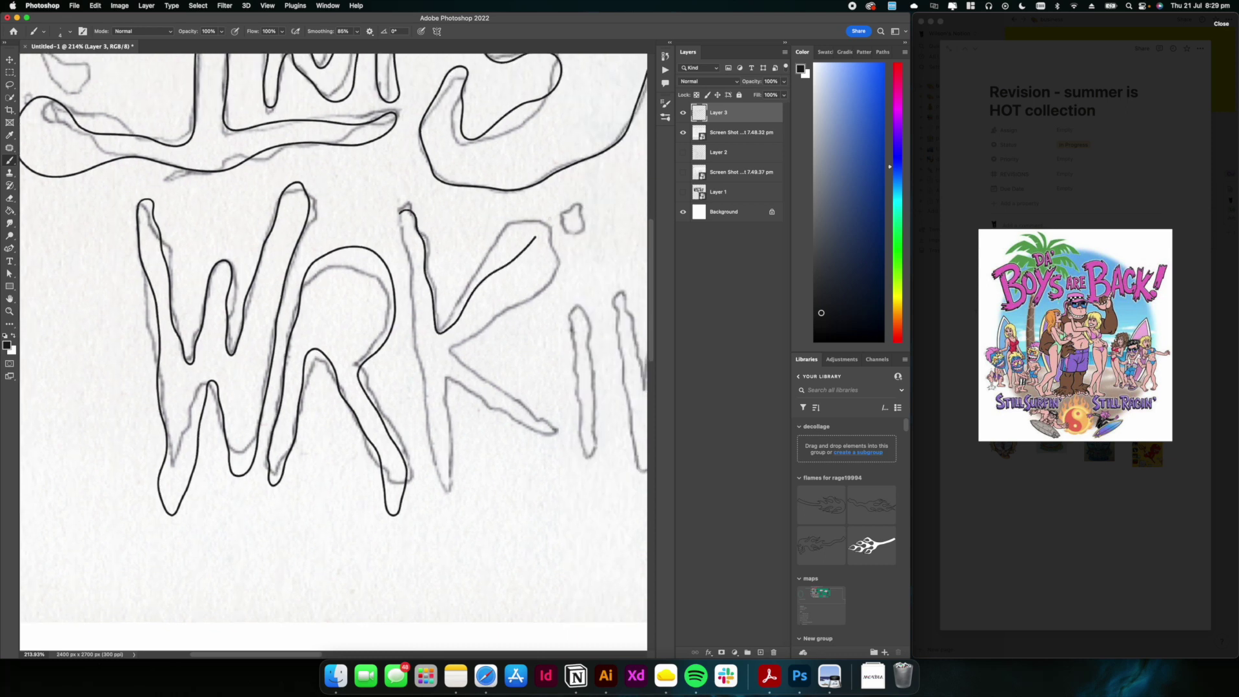
left_click_drag(545, 461, 438, 510)
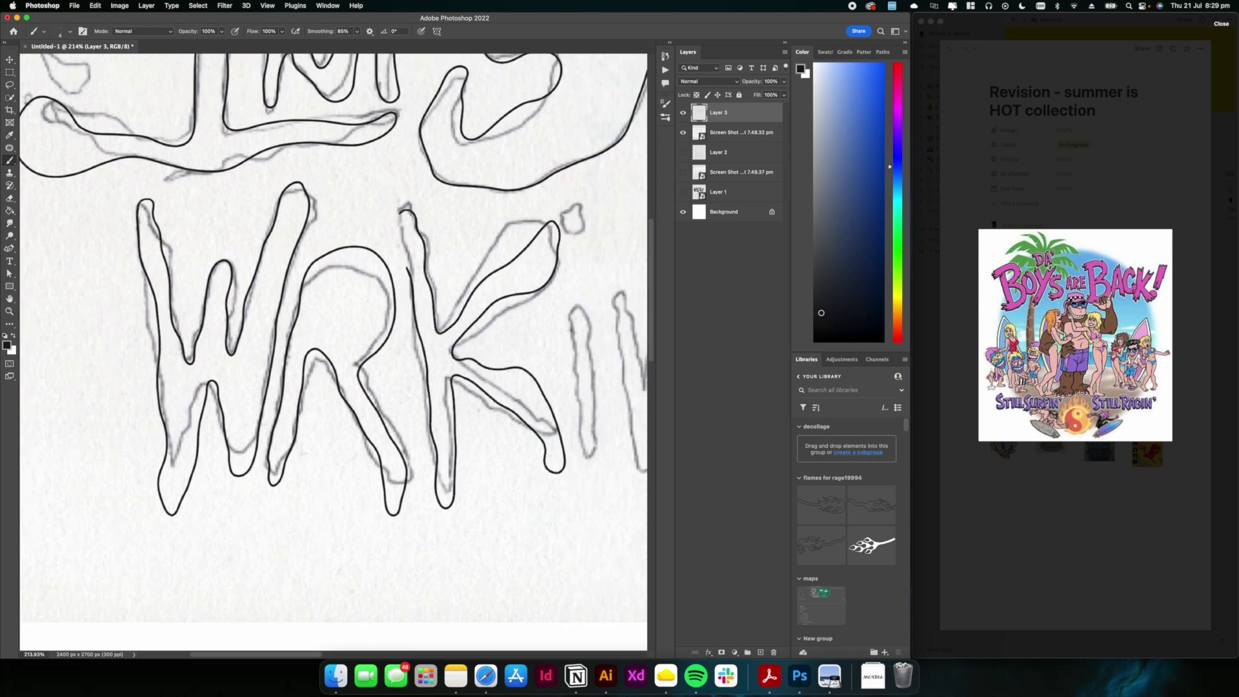
Trace the letters I and N of "WRKING!" over the lettering sketch
left_click_drag(399, 246, 401, 212)
scroll(413, 239, "right", 3)
scroll(413, 239, "down", 1)
mouse_move(406, 273)
left_mouse_down()
mouse_move(424, 336)
mouse_move(404, 271)
mouse_move(481, 412)
mouse_move(382, 248)
left_mouse_up()
scroll(404, 272, "right", 3)
scroll(404, 272, "down", 1)
scroll(375, 309, "down", 10)
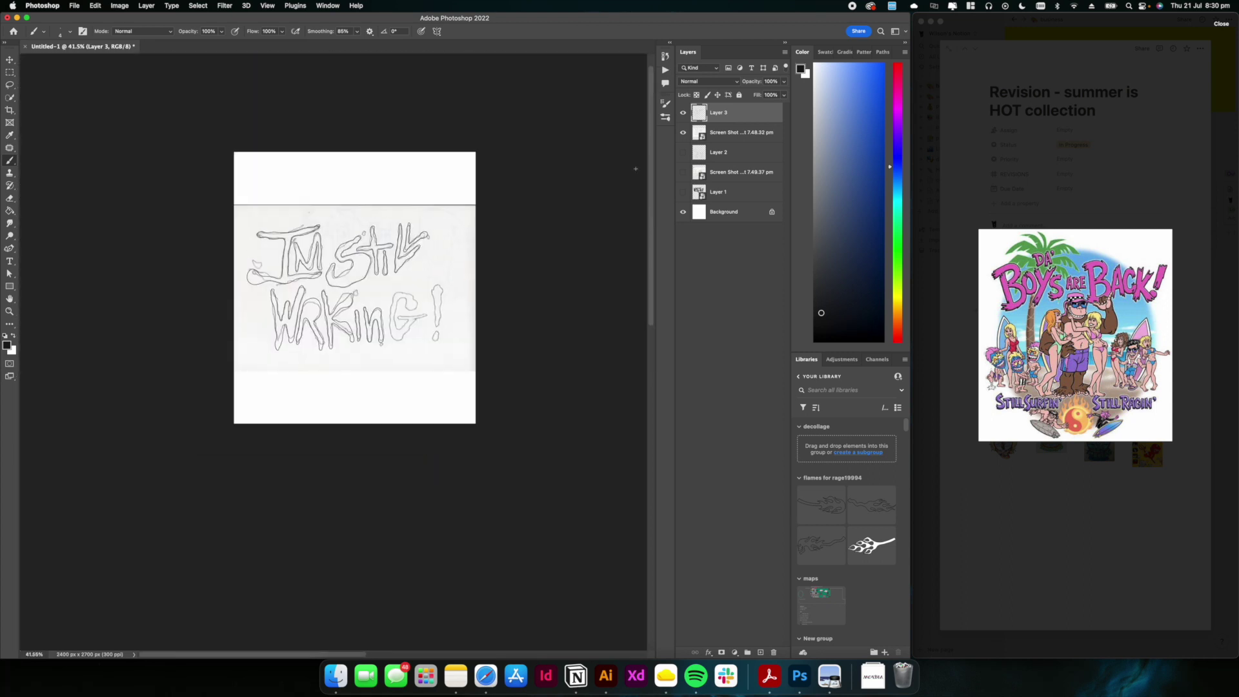
Check the line work with the lettering screenshot briefly hidden, and trace the G of "WRKING!"
left_click(683, 132)
scroll(411, 244, "up", 3)
scroll(410, 244, "down", 4)
left_click(683, 132)
scroll(377, 349, "up", 10)
mouse_move(413, 166)
left_mouse_down()
mouse_move(453, 375)
mouse_move(434, 303)
mouse_move(523, 222)
left_mouse_up()
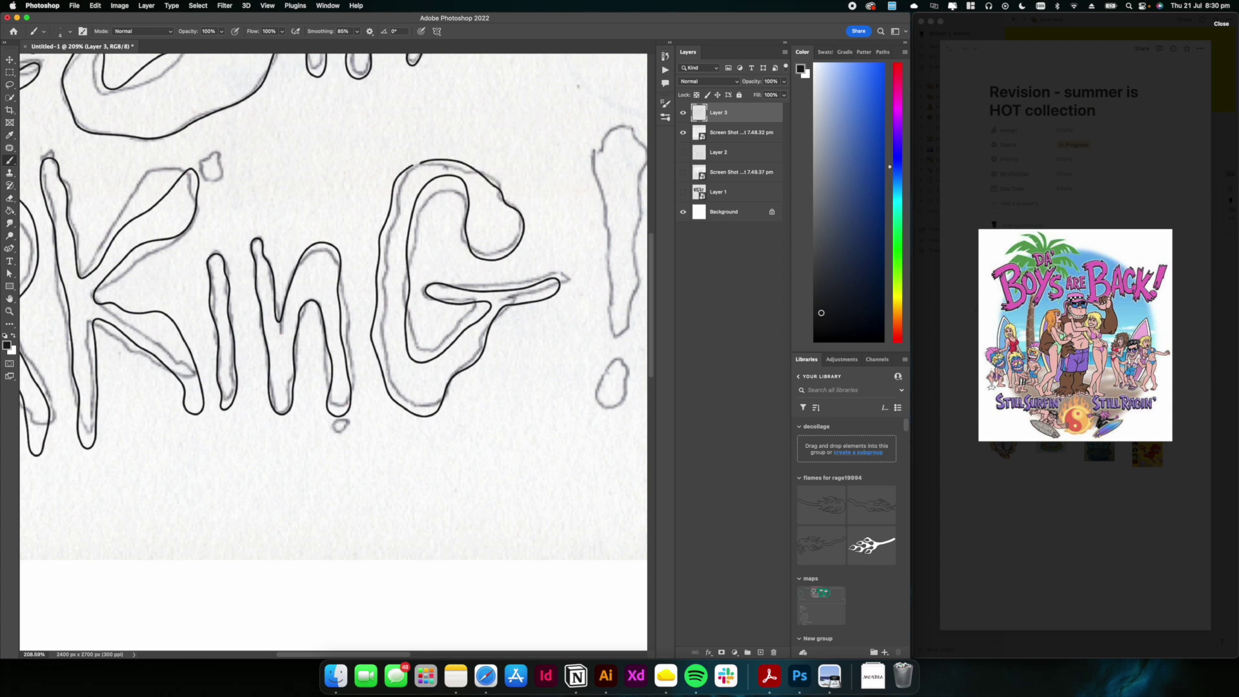
Trace the stem and dot of the exclamation mark after "WRKING"
scroll(332, 291, "right", 3)
left_click_drag(461, 147, 475, 344)
left_click_drag(478, 411, 479, 374)
Set the brush smoothing to 0% and trace the small drip shapes around the letters
scroll(332, 323, "left", 4)
left_click(356, 31)
left_click_drag(360, 48, 317, 48)
left_click_drag(373, 353, 375, 353)
scroll(333, 322, "up", 4)
left_click_drag(374, 258, 419, 265)
scroll(332, 323, "up", 6)
scroll(332, 322, "left", 7)
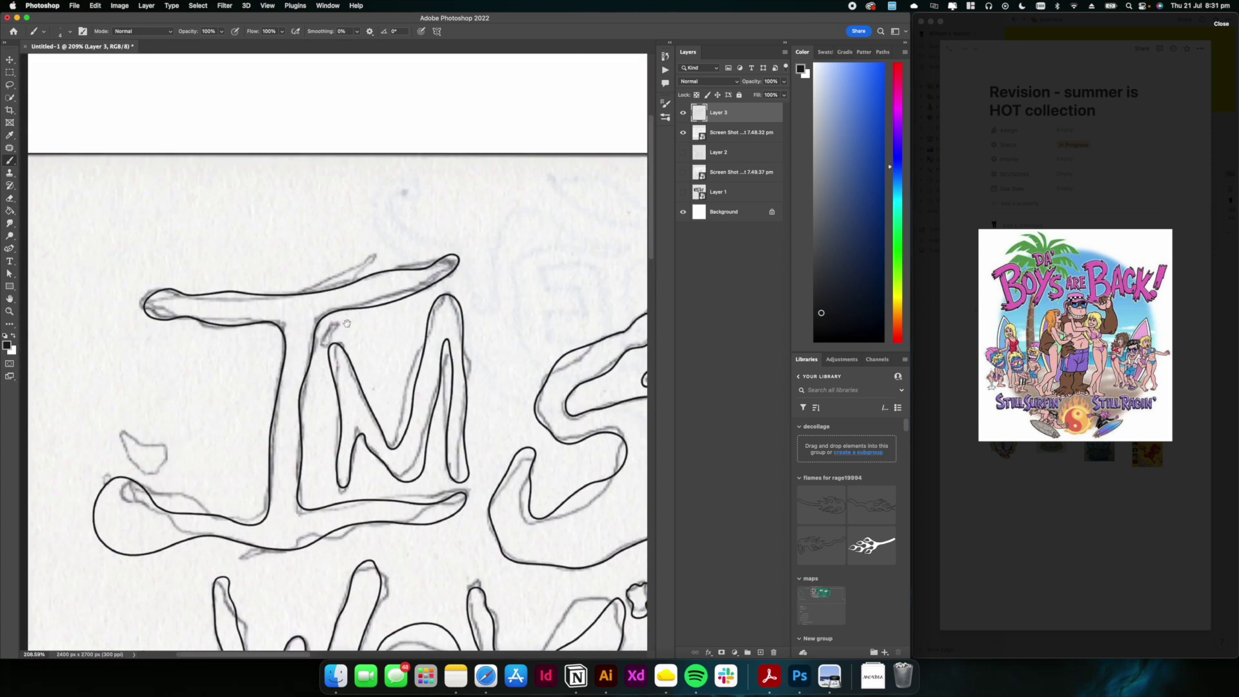
left_click_drag(297, 304, 299, 306)
Hide the lettering screenshot and the traced lettering on Layer 3
scroll(332, 323, "down", 10)
left_click(683, 132)
scroll(332, 323, "up", 4)
left_click(683, 112)
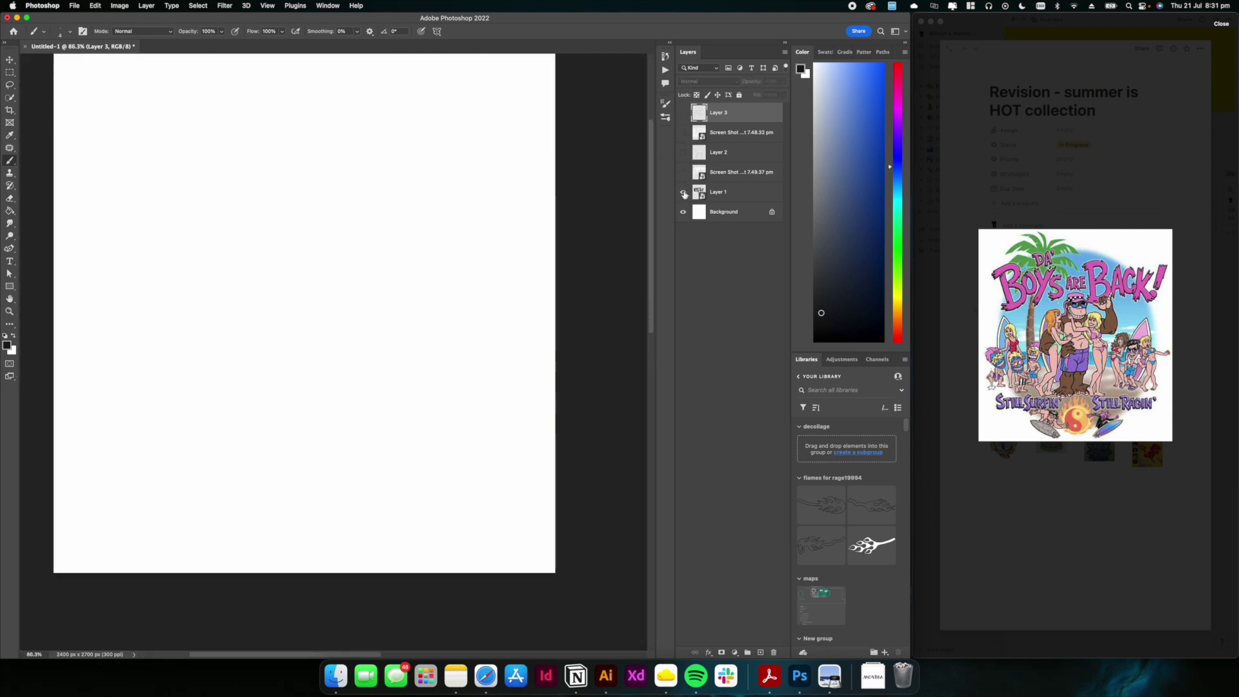
Show the flaming logo sketch on Layer 1 and add a new layer directly above it
left_click(683, 192)
left_click(729, 192)
scroll(374, 316, "up", 6)
scroll(375, 317, "down", 2)
left_click(761, 653)
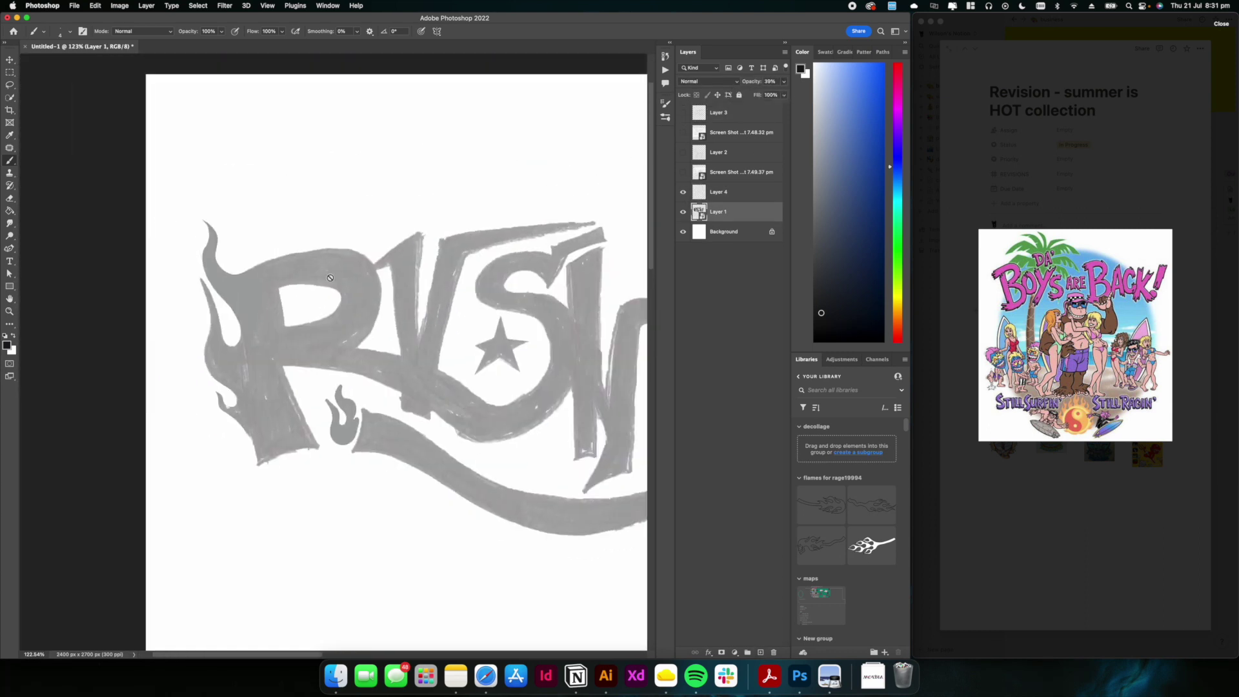
With brush smoothing at 78%, trace the flames on the logo's R and the letter's top edge on Layer 4
left_click_drag(258, 465, 213, 389)
key("super+z")
left_click_drag(207, 214, 358, 255)
left_click_drag(297, 317, 273, 302)
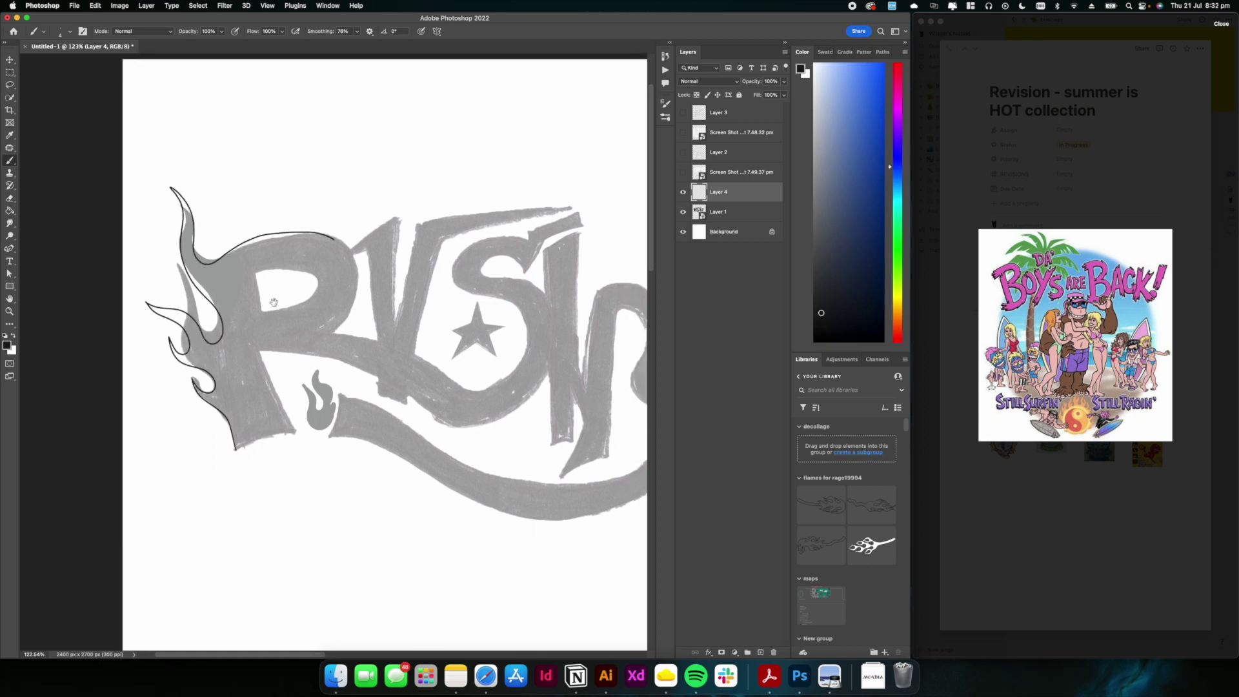
Trace the leg and underside of the R, continuing into the tip and base of the second letter
left_click_drag(323, 362, 261, 332)
left_click_drag(232, 400, 199, 320)
left_click_drag(323, 323, 266, 303)
left_click_drag(142, 302, 261, 330)
mouse_move(261, 330)
left_mouse_down()
mouse_move(259, 345)
mouse_move(289, 346)
left_mouse_up()
left_click_drag(291, 322, 321, 386)
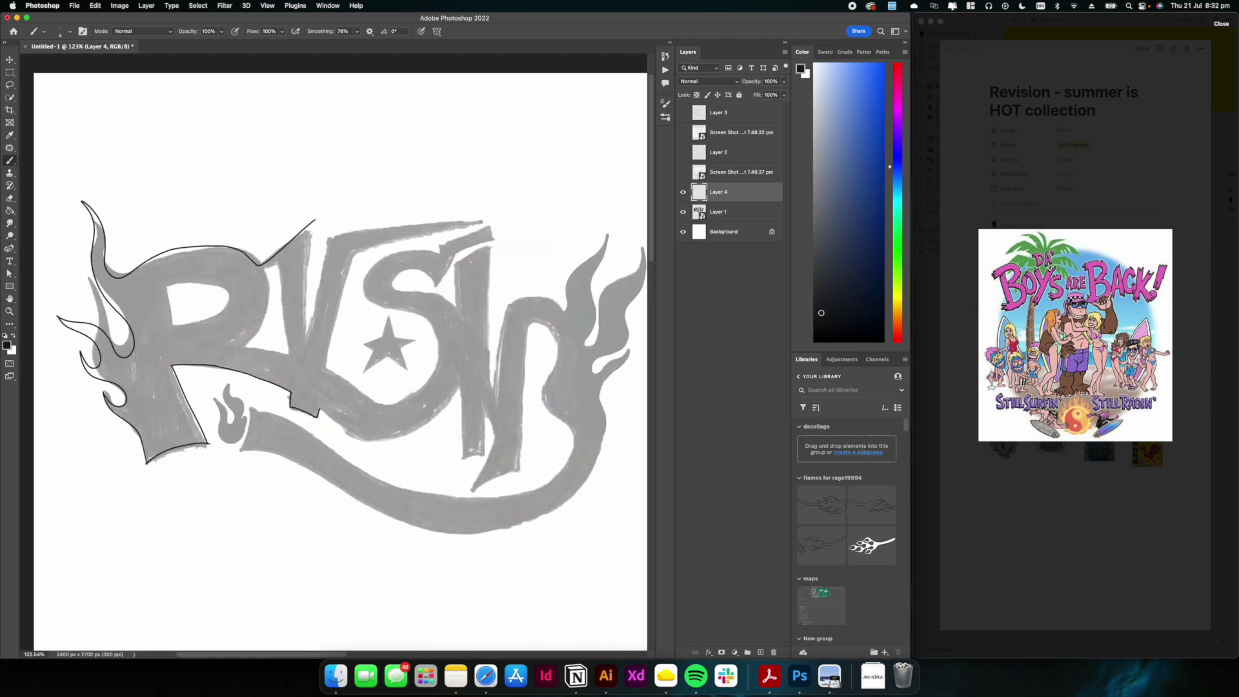
Trace the second letter's inner notch and long top bar, plus the inner curve of the S around the star
left_click_drag(315, 220, 305, 344)
left_click_drag(322, 335, 236, 336)
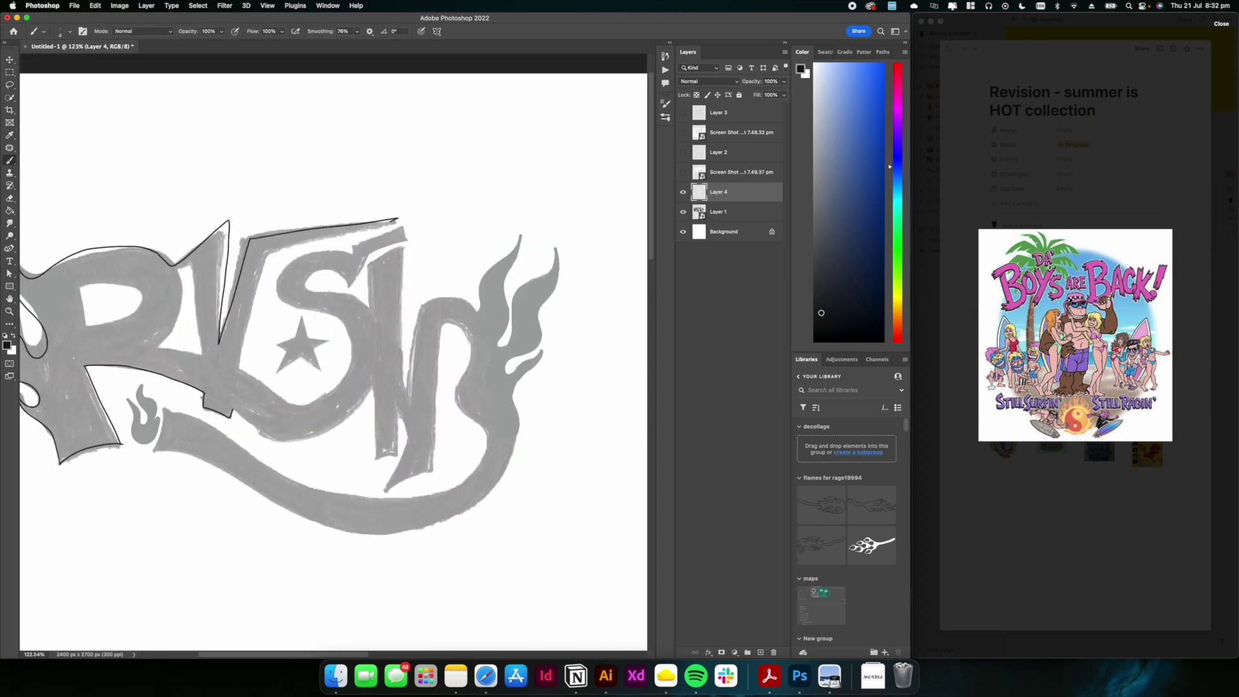
scroll(333, 361, "left", 5)
scroll(334, 361, "down", 1)
left_click_drag(306, 236, 313, 318)
mouse_move(400, 348)
left_mouse_down()
mouse_move(307, 304)
mouse_move(320, 184)
left_mouse_up()
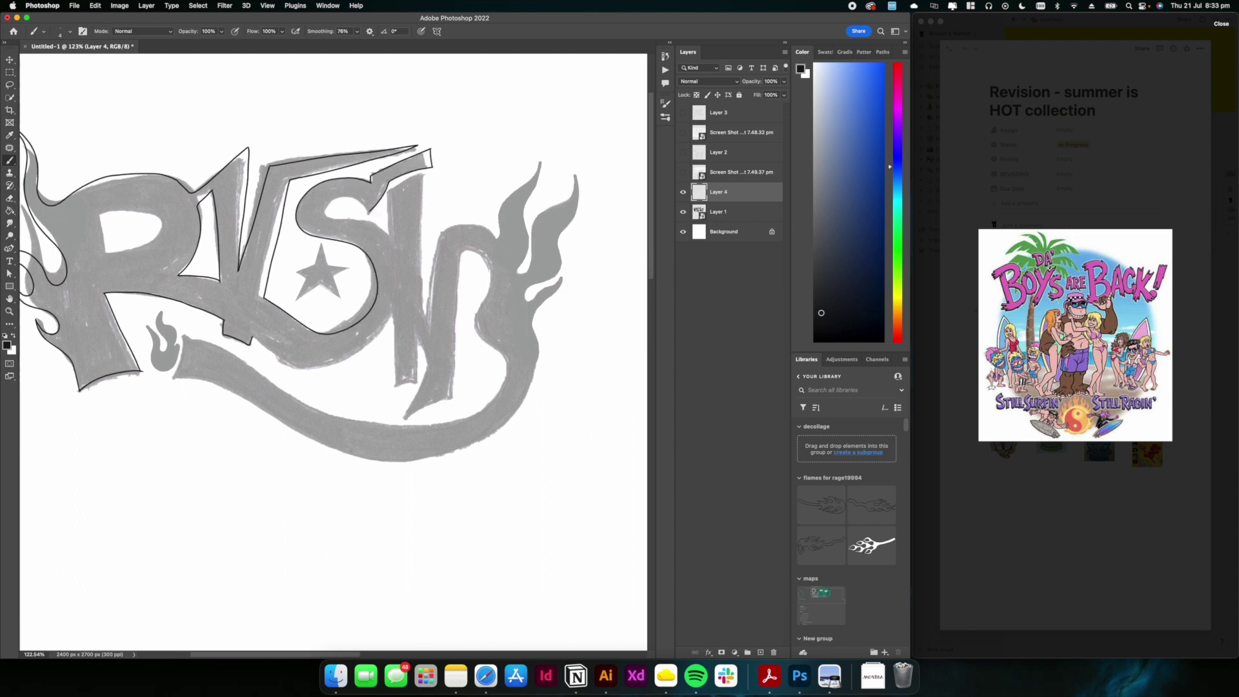
Trace the lower outer curve of the S from the base of the second letter
scroll(322, 290, "up", 5)
scroll(322, 290, "down", 3)
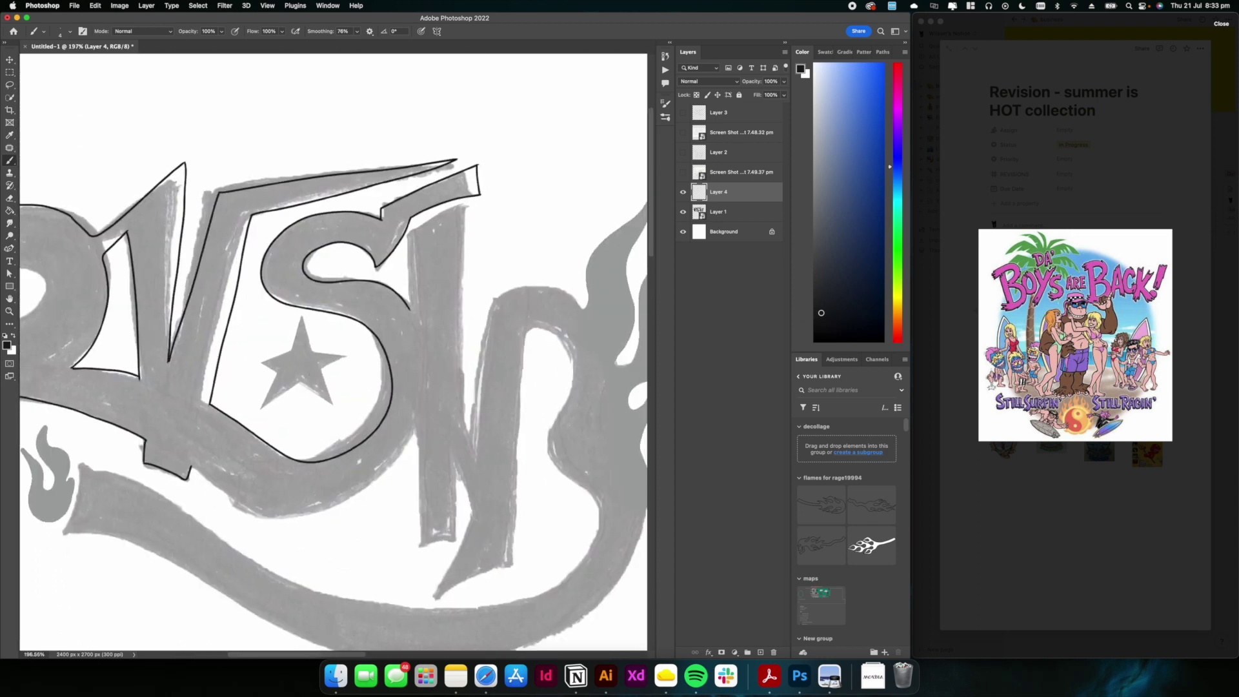
scroll(323, 291, "down", 1)
scroll(323, 291, "right", 1)
left_click_drag(163, 434, 212, 469)
left_click_drag(166, 431, 388, 388)
scroll(333, 361, "right", 2)
Trace the tall vertical stem of the logo letter that follows the S
left_click_drag(350, 203, 351, 265)
scroll(334, 361, "right", 1)
scroll(334, 361, "down", 1)
left_click_drag(320, 187, 375, 161)
mouse_move(374, 161)
left_mouse_down()
mouse_move(375, 363)
mouse_move(420, 224)
mouse_move(500, 168)
mouse_move(542, 171)
mouse_move(465, 539)
left_mouse_up()
Trace the outline of the logo's last letter, redoing the unsatisfactory stroke
scroll(334, 362, "right", 2)
scroll(333, 361, "down", 2)
scroll(334, 361, "left", 1)
mouse_move(392, 459)
left_mouse_down()
mouse_move(423, 220)
mouse_move(421, 498)
mouse_move(408, 228)
mouse_move(476, 407)
left_mouse_up()
key("super+z")
mouse_move(300, 529)
left_mouse_down()
mouse_move(399, 452)
mouse_move(502, 429)
left_mouse_up()
Trace the long curved swoosh under the logo, undoing the first stroke and redrawing it
mouse_move(142, 326)
left_mouse_down()
mouse_move(161, 254)
mouse_move(597, 399)
left_mouse_up()
key("super+z")
mouse_move(161, 254)
left_mouse_down()
mouse_move(523, 396)
mouse_move(640, 374)
left_mouse_up()
scroll(413, 362, "right", 5)
left_click_drag(364, 439, 409, 386)
Select Layer 4 together with the Layer 1 sketch and rotate both to an easier drawing angle
scroll(383, 332, "down", 5)
left_click(719, 212, "shift")
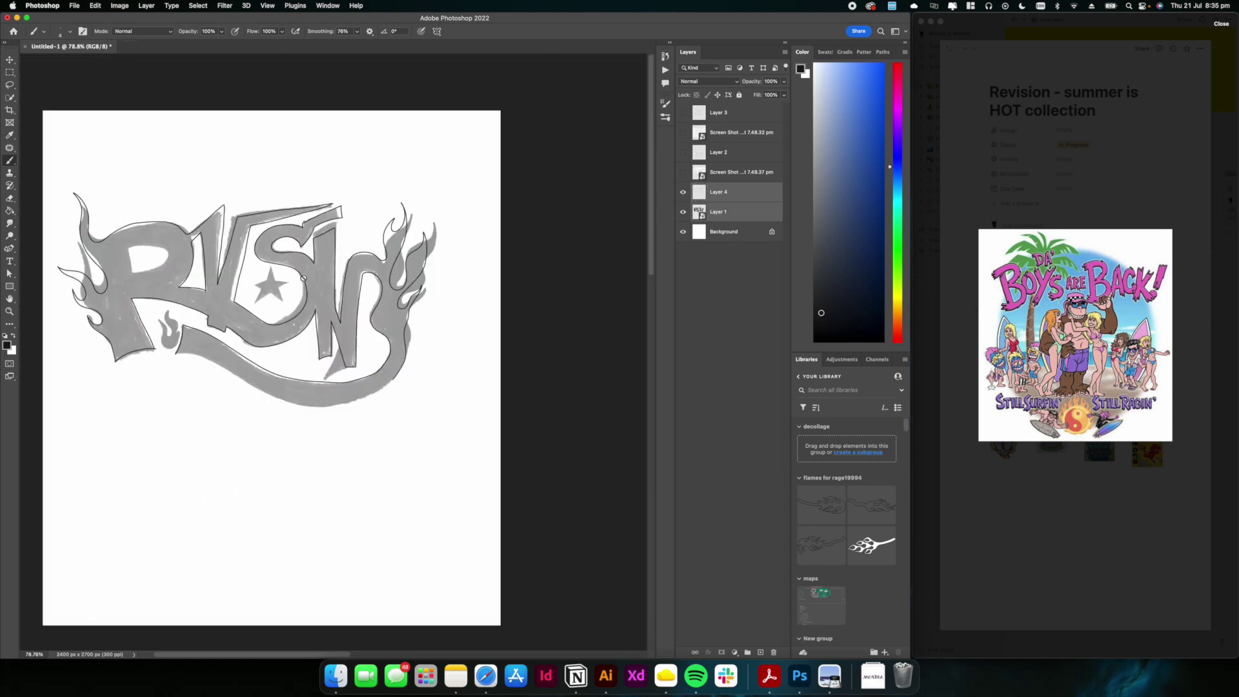
key("super+t")
left_click_drag(439, 168, 412, 493)
key("Return")
Trace the remaining inner outlines and the R's counter on Layer 4, undoing the unsatisfactory strokes
left_click(719, 191)
scroll(161, 333, "up", 5)
mouse_move(428, 108)
left_mouse_down()
mouse_move(359, 557)
mouse_move(367, 585)
left_mouse_up()
scroll(258, 310, "down", 5)
scroll(380, 149, "up", 10)
mouse_move(268, 222)
left_mouse_down()
mouse_move(410, 168)
mouse_move(322, 429)
mouse_move(431, 193)
mouse_move(435, 207)
left_mouse_up()
key("super+z")
key("super+z")
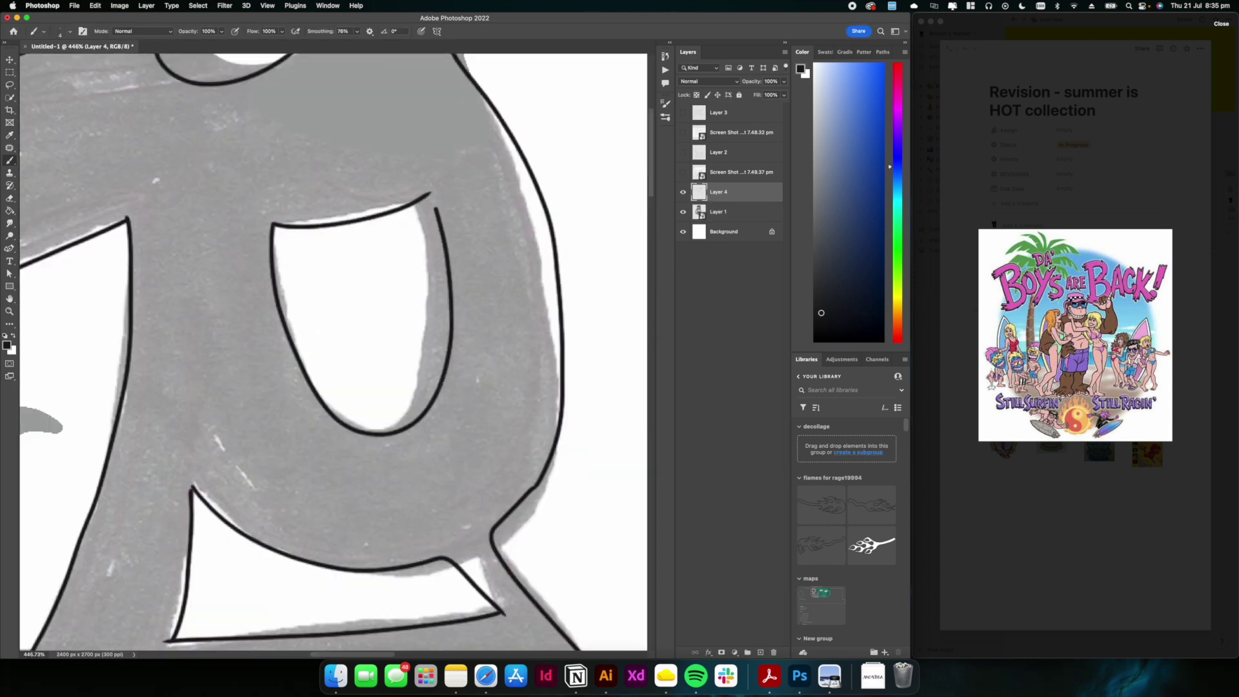
scroll(413, 271, "down", 8)
scroll(292, 337, "up", 8)
Draw the remaining inner detail strokes of the rotated logo on Layer 4
left_click_drag(289, 339, 278, 154)
mouse_move(278, 154)
left_mouse_down()
mouse_move(370, 197)
mouse_move(398, 132)
left_mouse_up()
mouse_move(399, 133)
left_mouse_down()
mouse_move(421, 293)
mouse_move(377, 310)
left_mouse_up()
scroll(333, 352, "down", 10)
Hide the logo sketch, then transform the "I'M STILL WRKING!" lettering to sit above the car
left_click(682, 212)
key("super+t")
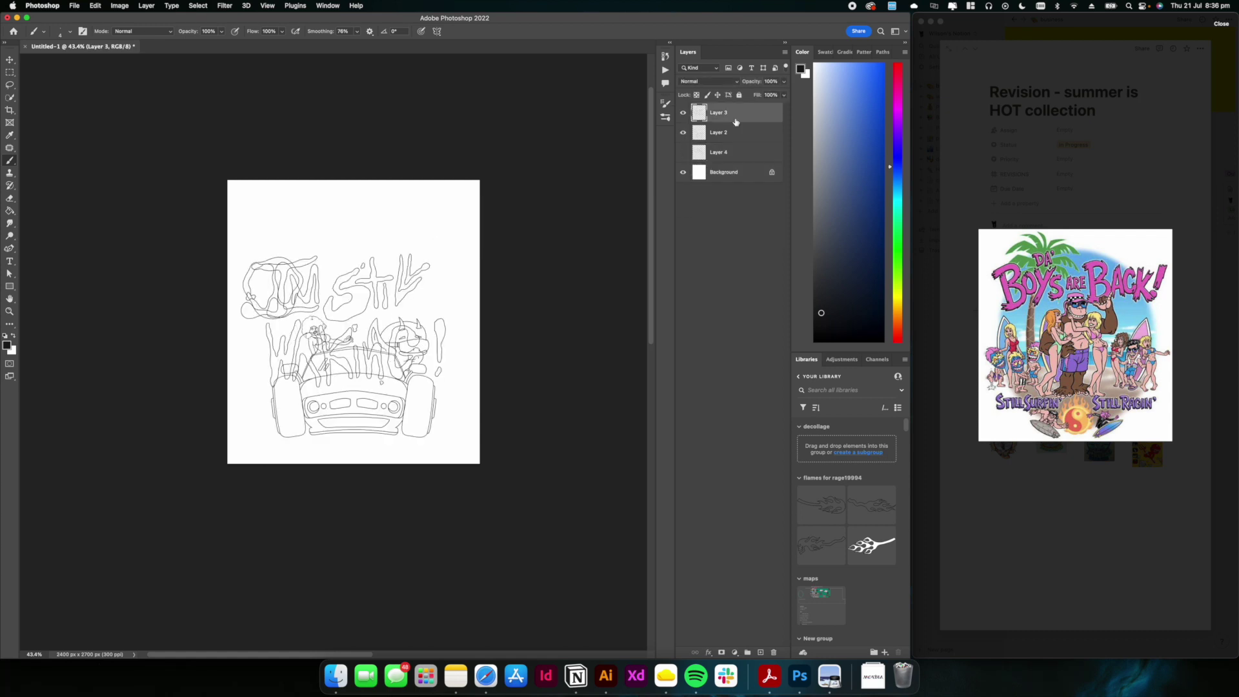
key("super+t")
left_click_drag(343, 247, 343, 260)
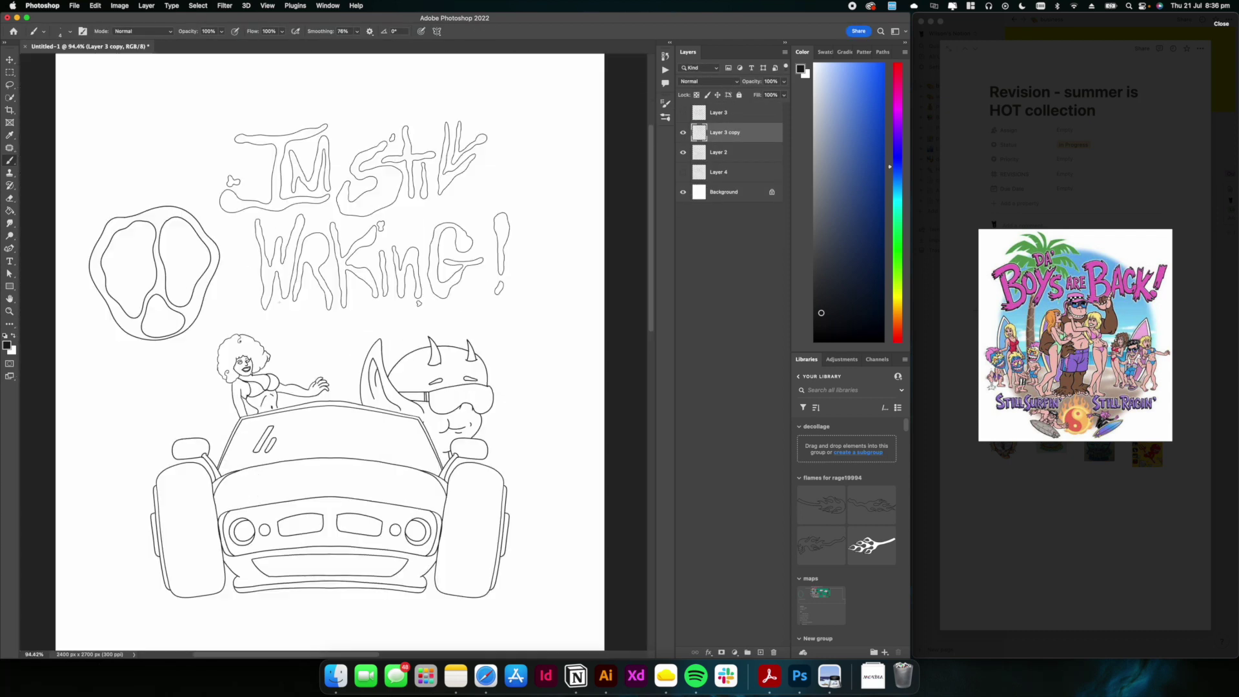
Lasso the peace sign, transform it as a separate piece and move its layer up the layer stack
mouse_move(187, 278)
left_mouse_down()
mouse_move(323, 352)
mouse_move(258, 190)
left_mouse_up()
key("super+t")
left_click(599, 236)
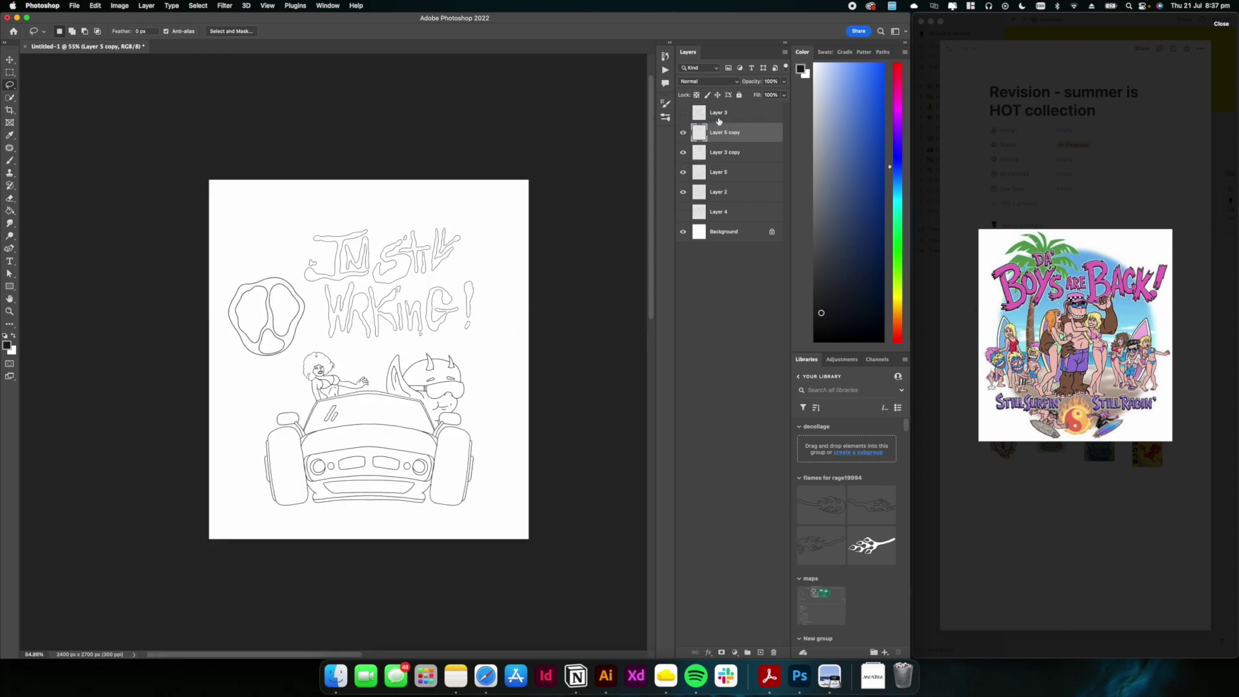
right_click(714, 110)
left_click_drag(719, 172, 716, 126)
Select the Layer 3 copy lettering and adjust its placement in the composition with Free Transform
left_click(724, 152)
key("super+t")
mouse_move(263, 342)
left_mouse_down()
mouse_move(265, 363)
mouse_move(261, 353)
left_mouse_up()
key("Return")
key("super+t")
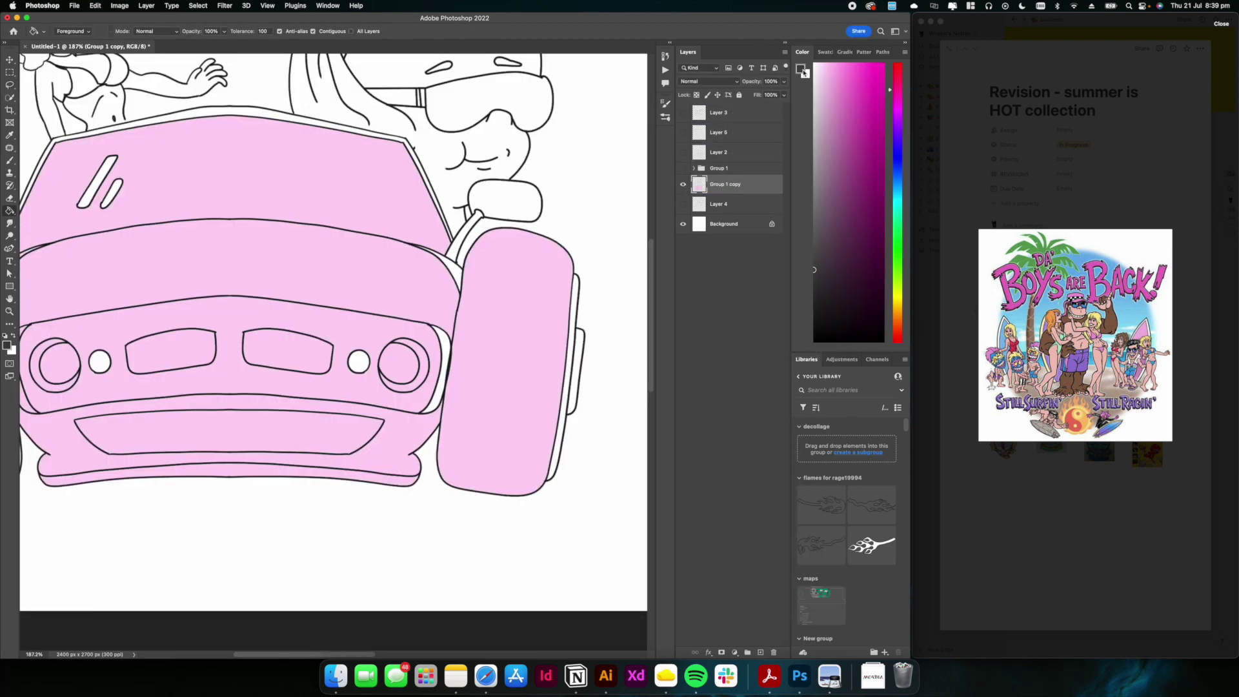
Sample the car's light pink as the foreground colour and fill the headlight surround and round indicator light
left_click(804, 71)
left_click(313, 243)
left_click(690, 240)
left_click(448, 346)
left_click(360, 368)
scroll(291, 355, "left", 5)
scroll(290, 355, "down", 2)
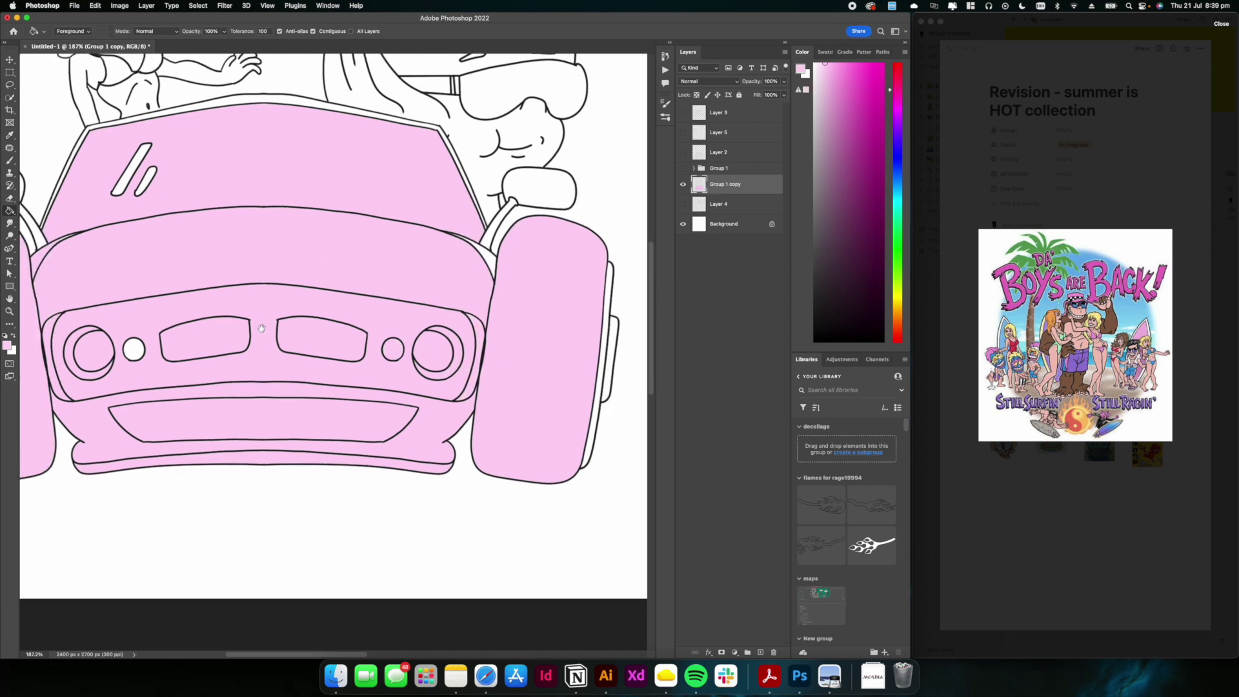
Fill the outer edge pieces of the devil-side wheel, the side mirror and its arm with light pink
scroll(342, 334, "right", 10)
scroll(420, 331, "down", 1)
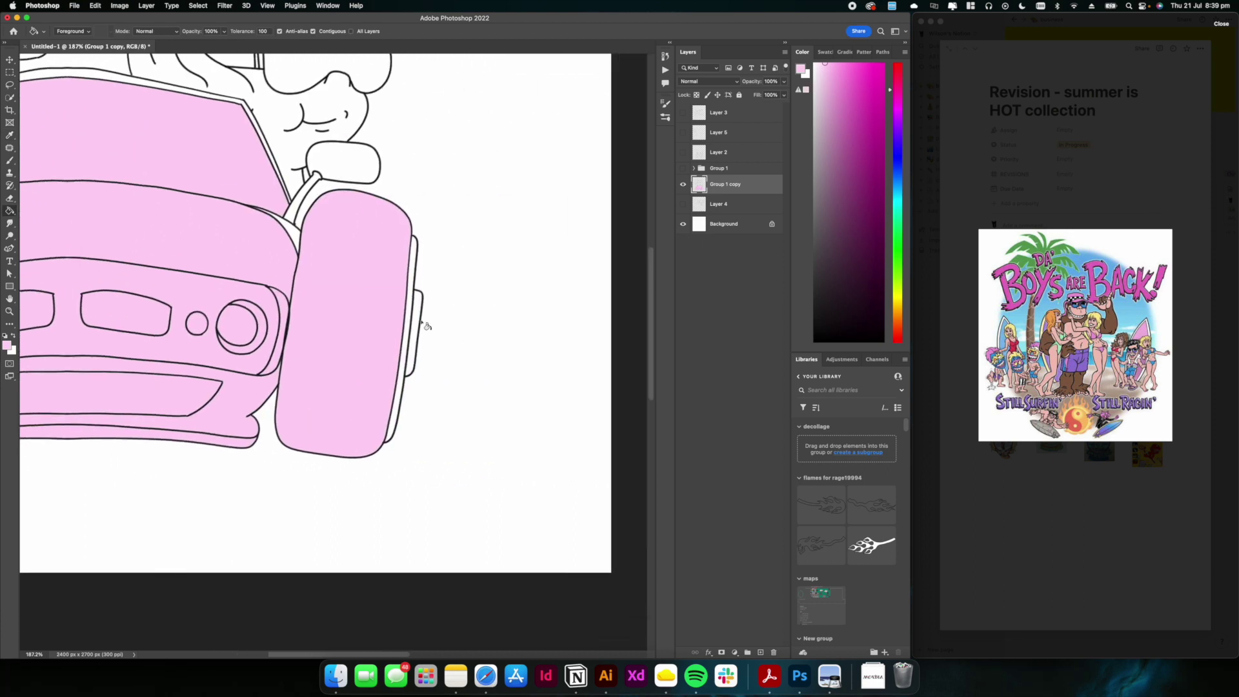
scroll(426, 326, "up", 3)
scroll(479, 265, "up", 10)
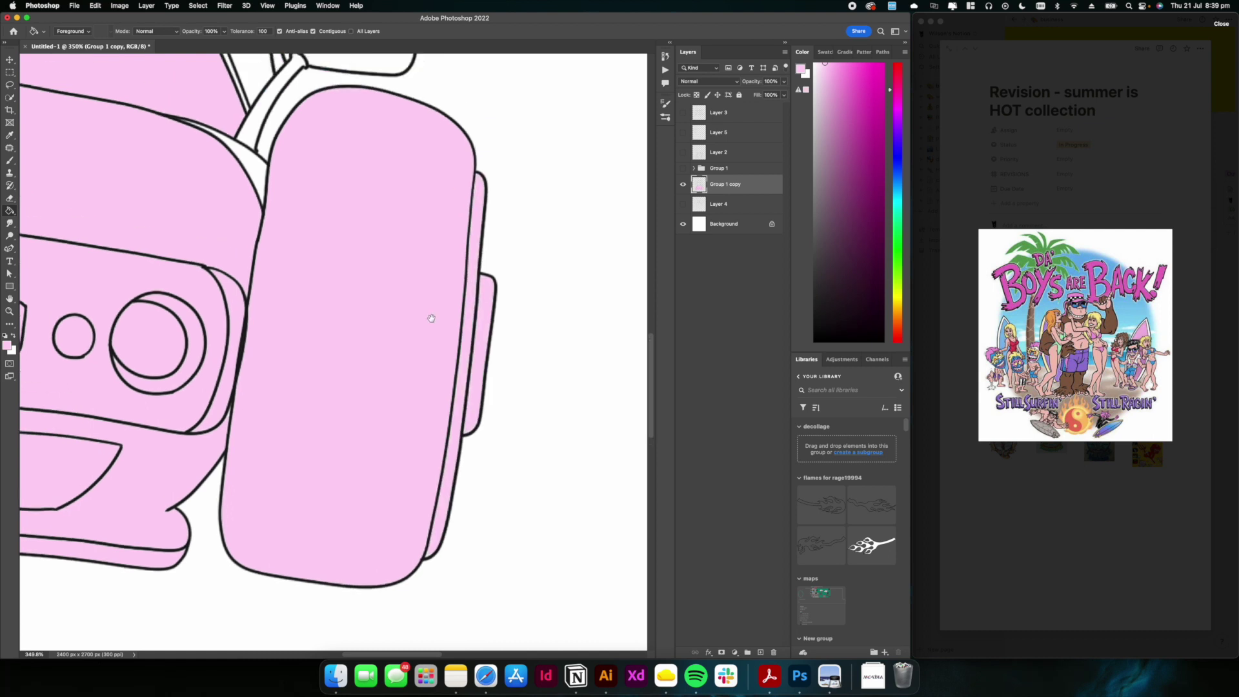
left_click(292, 447)
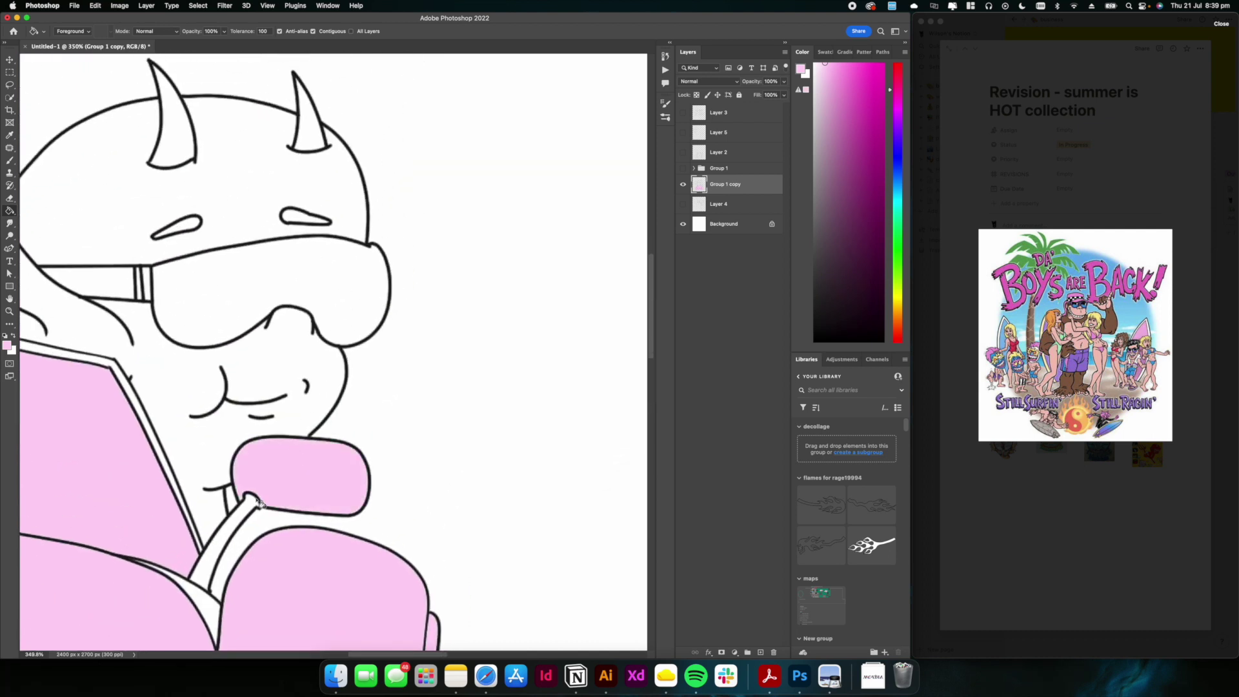
scroll(239, 523, "down", 3)
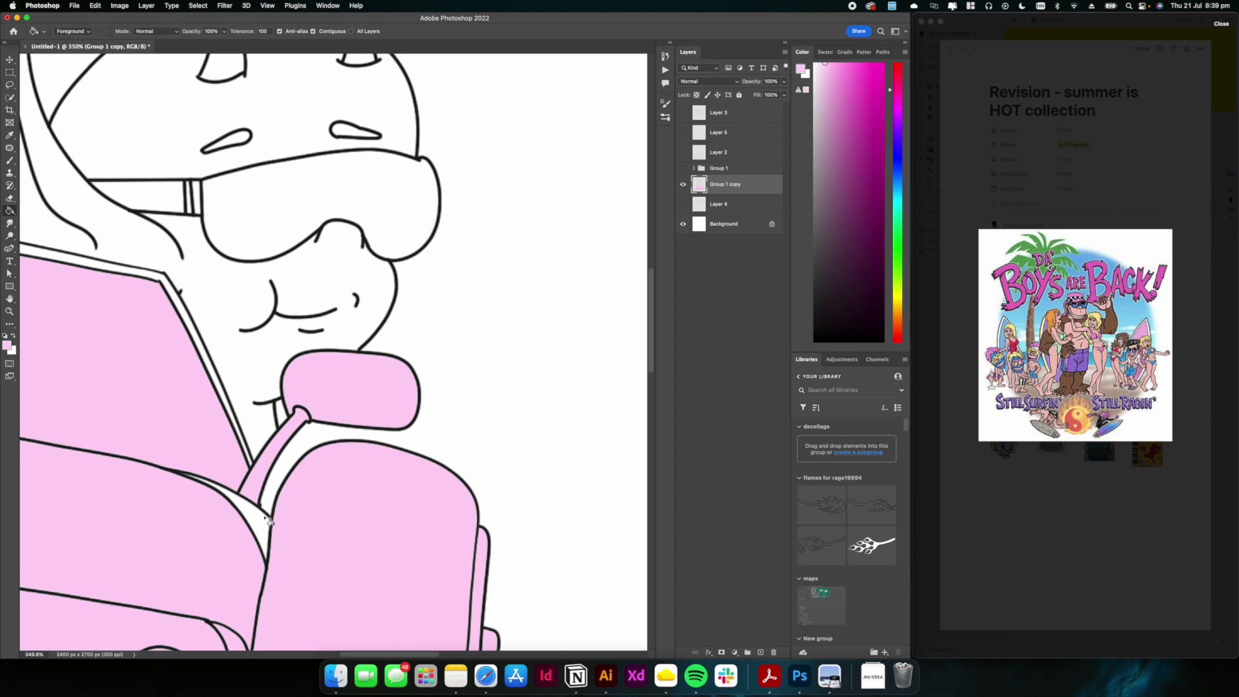
Fill the devil's face, ear, sunglasses and head with light pink
left_click(263, 430)
scroll(227, 366, "left", 5)
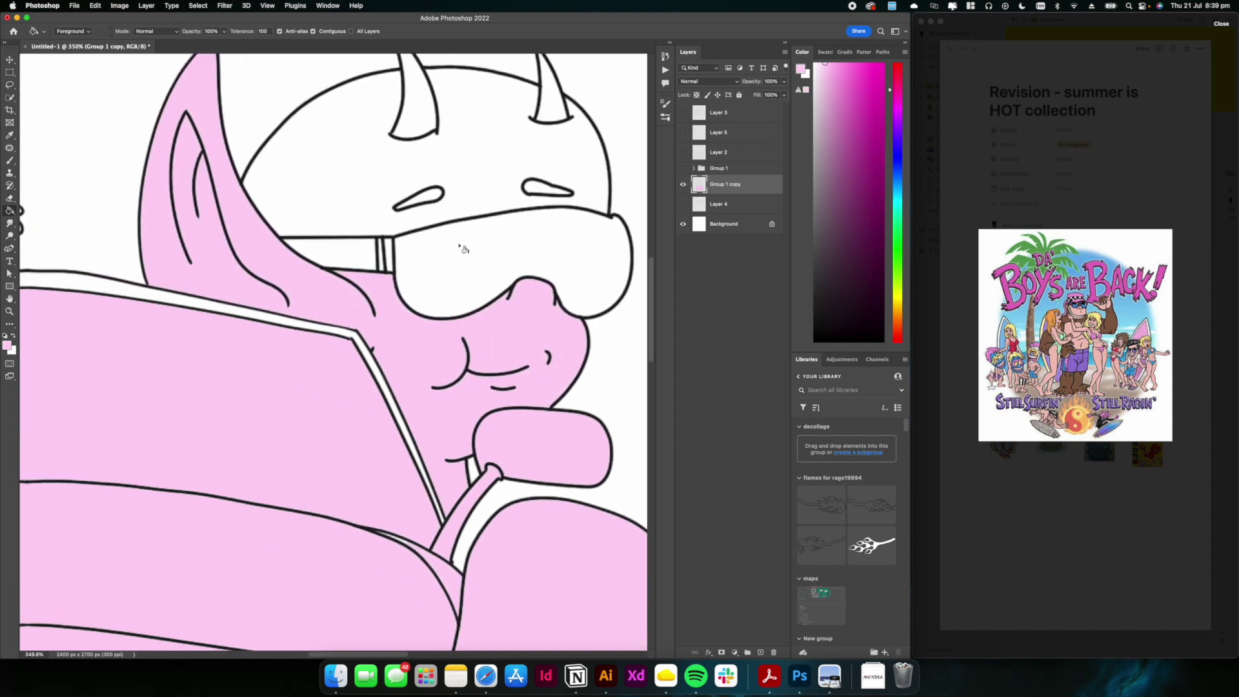
left_click(451, 240)
left_click(391, 204)
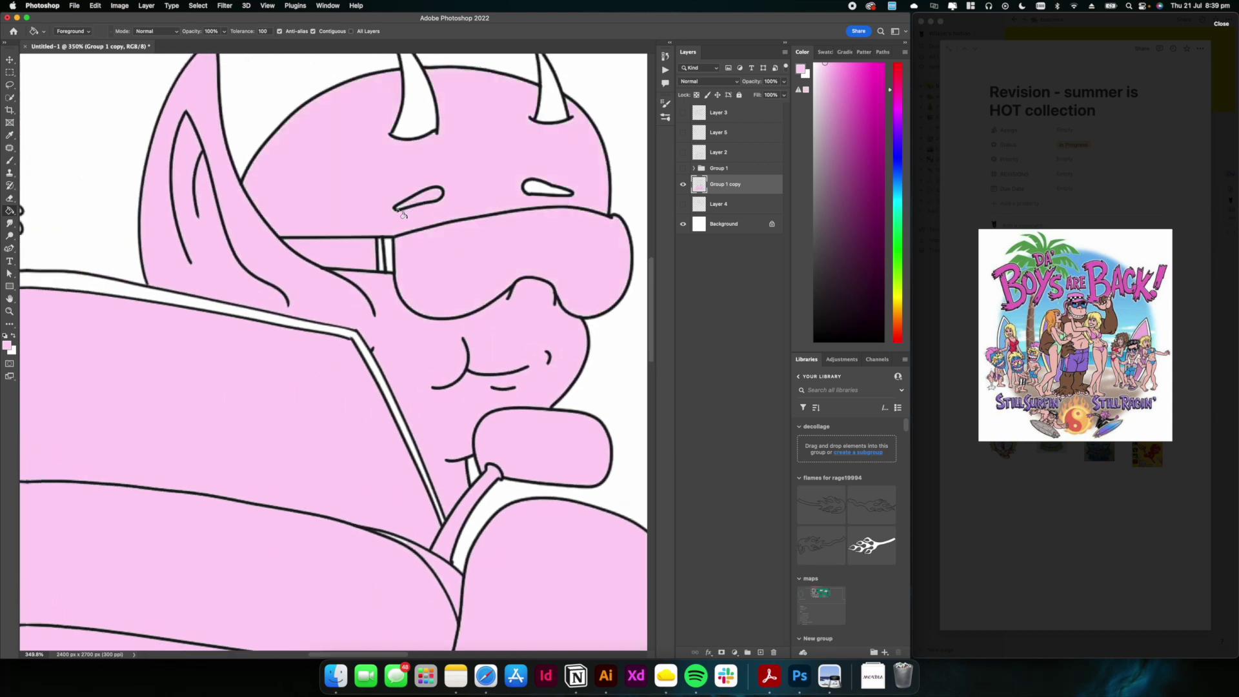
Fill the devil's eyebrows, sunglasses strap, horns and the windshield frame light pink, undoing fills that cover the line art
scroll(402, 214, "up", 5)
left_click(413, 221)
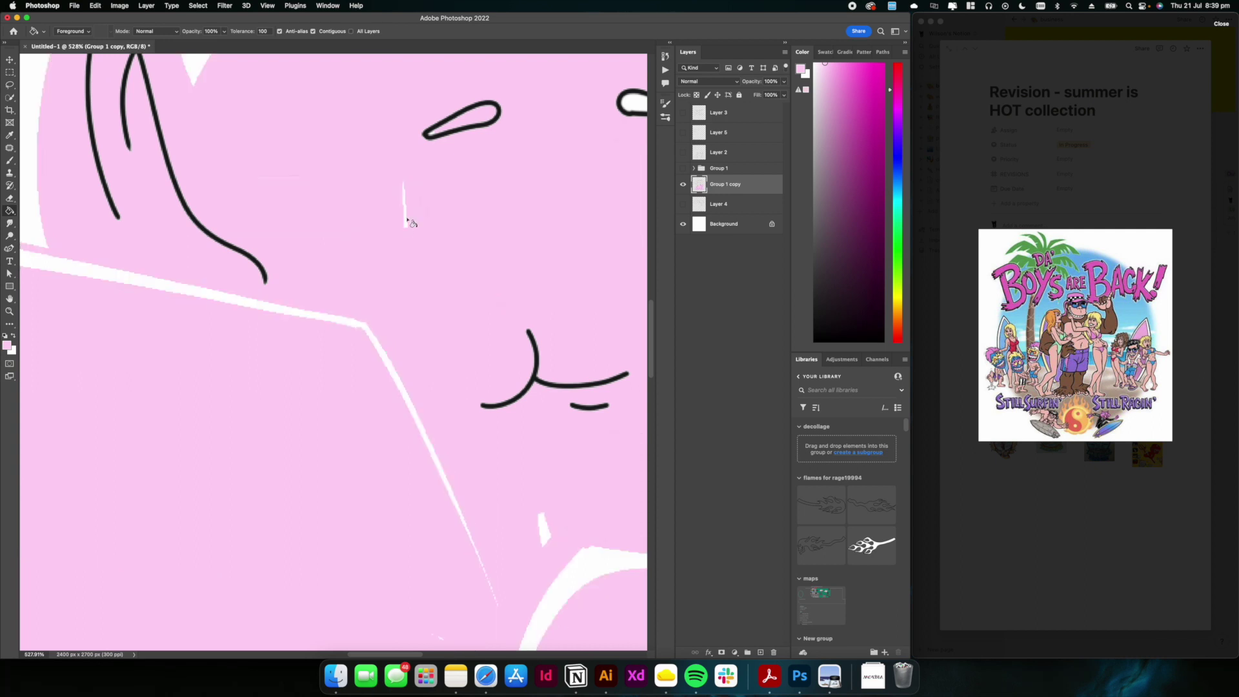
key("super+z")
left_click(365, 332)
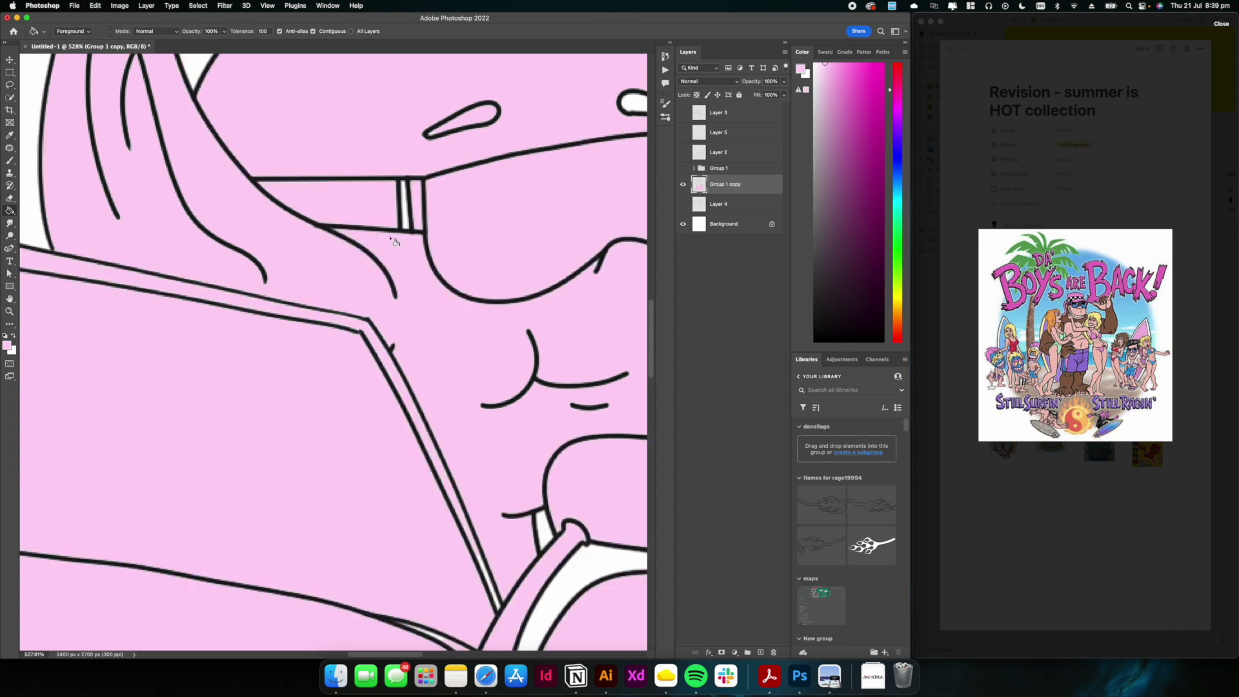
scroll(406, 225, "down", 5)
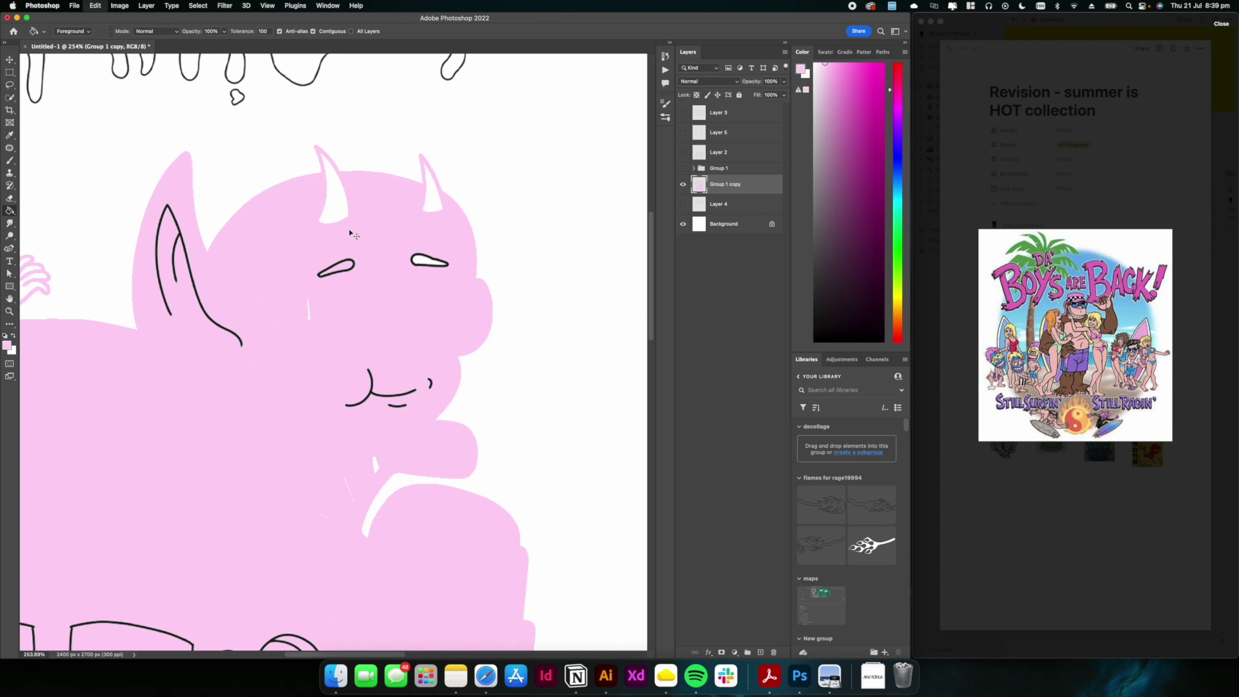
scroll(351, 234, "up", 5)
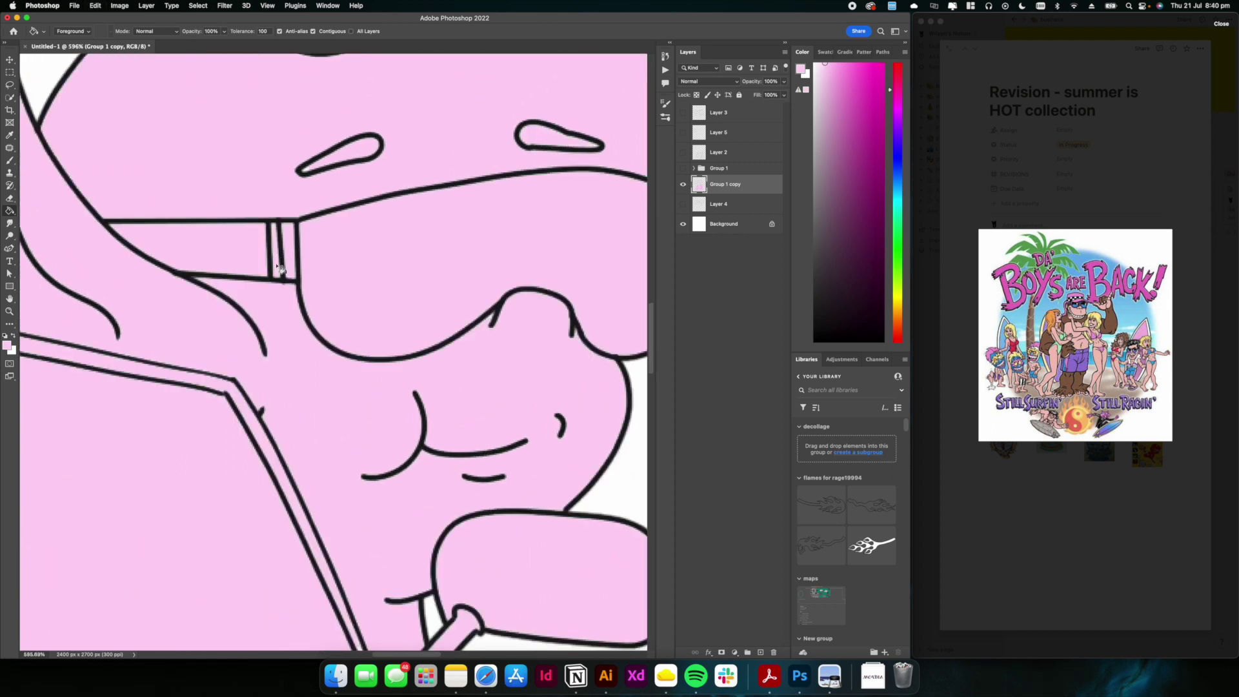
scroll(360, 150, "down", 5)
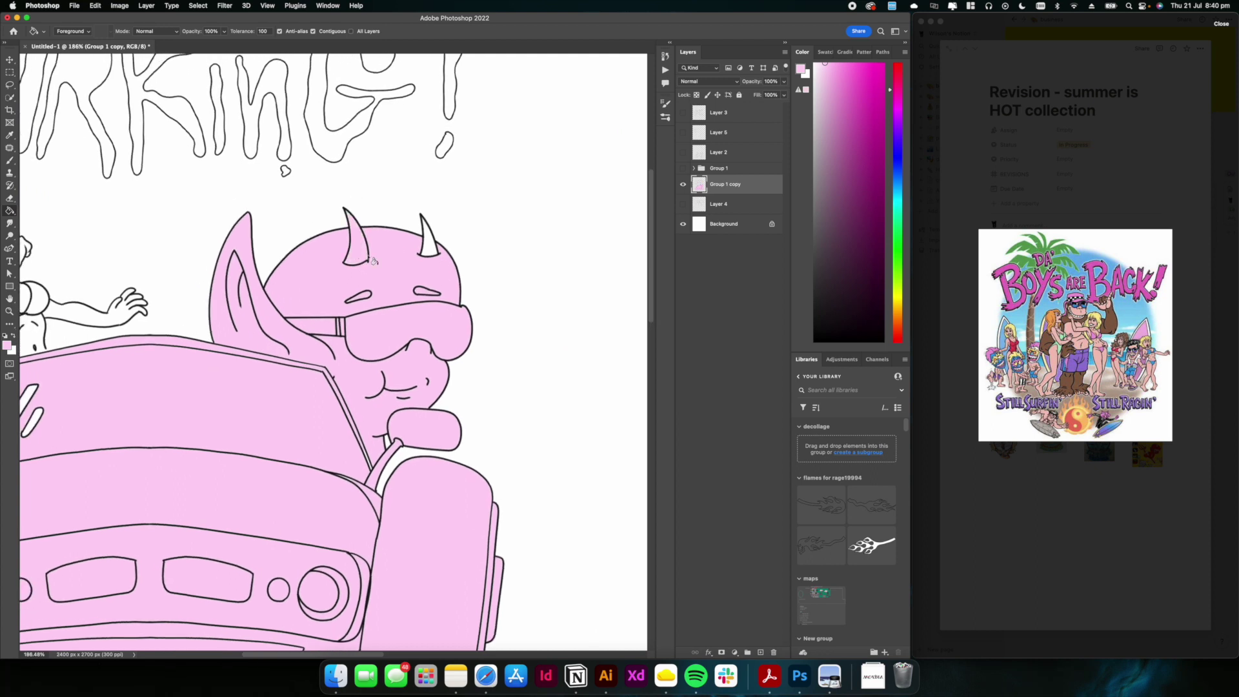
left_click(431, 247)
Fill the woman-side mirror, its arm and the adjoining windshield frame with light pink
scroll(326, 184, "left", 5)
scroll(322, 187, "down", 3)
scroll(239, 223, "up", 3)
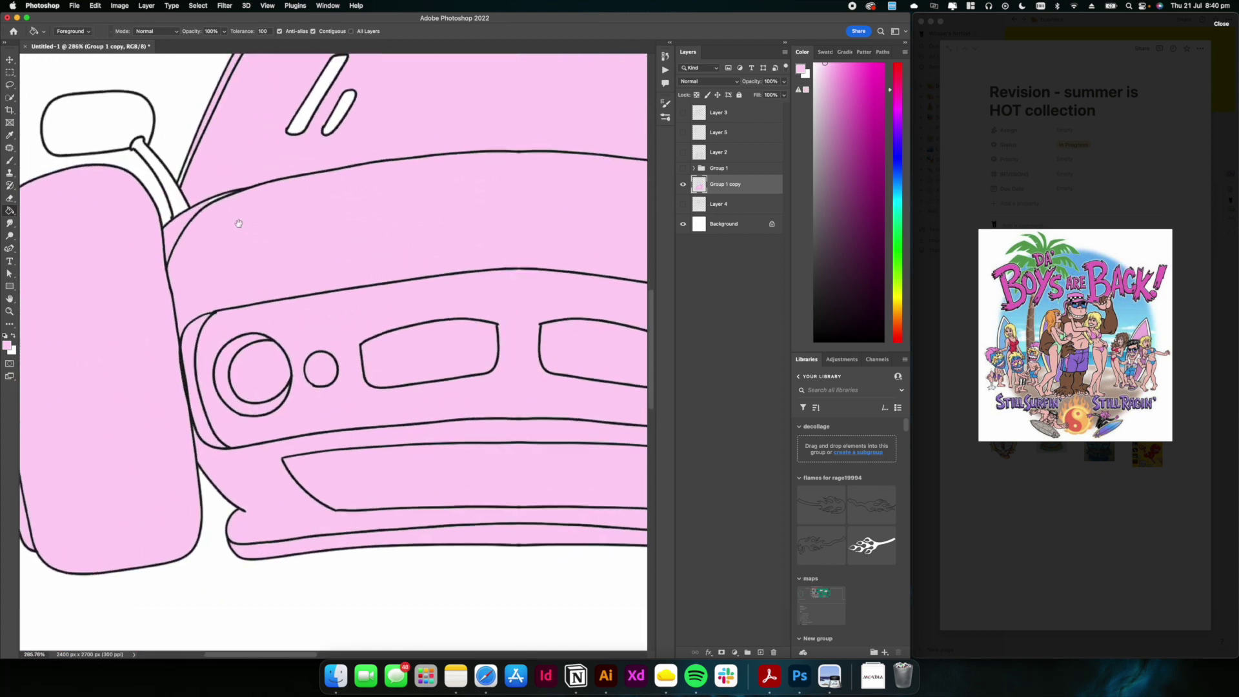
left_click(204, 250)
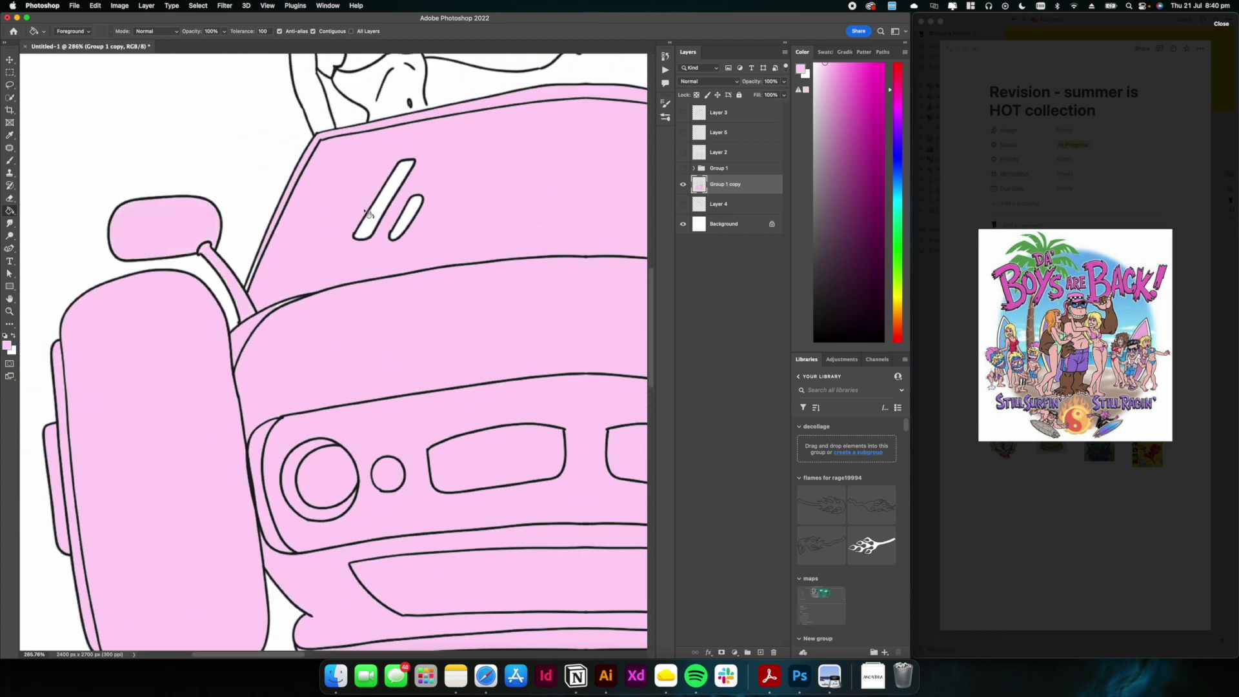
Fill the windshield reflection mark and the connected outlines of the car, devil and woman with light pink
left_click(403, 229)
scroll(403, 229, "down", 4)
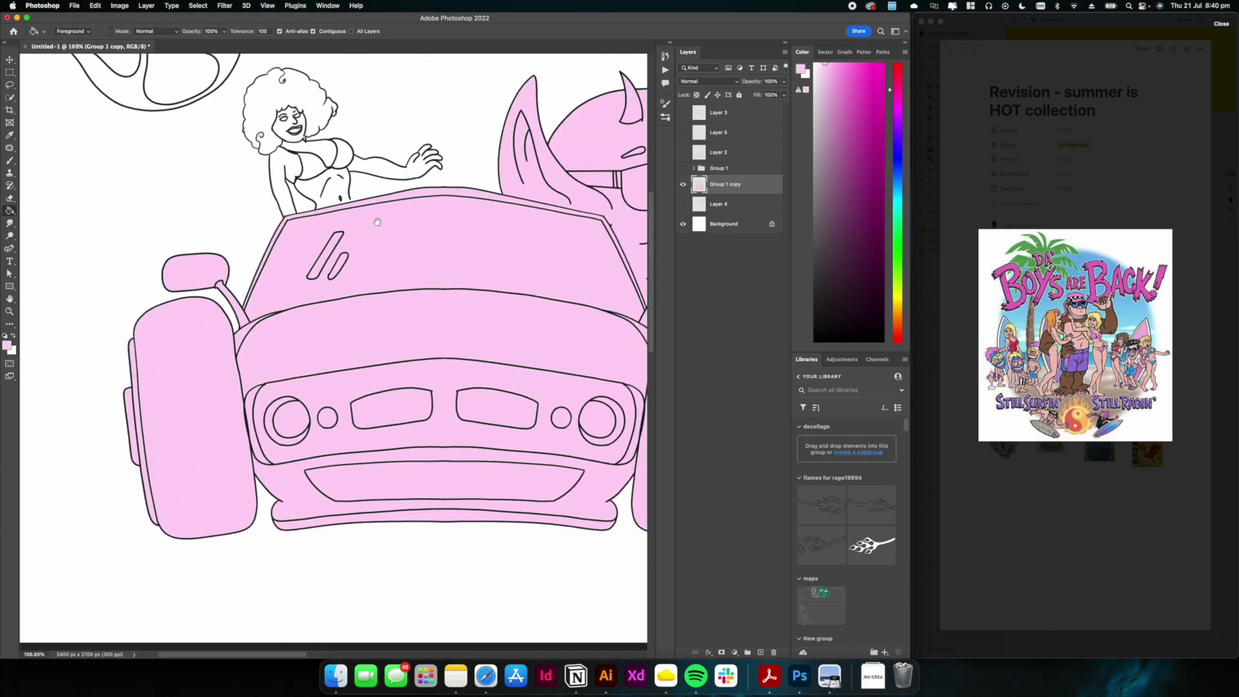
left_click(426, 197)
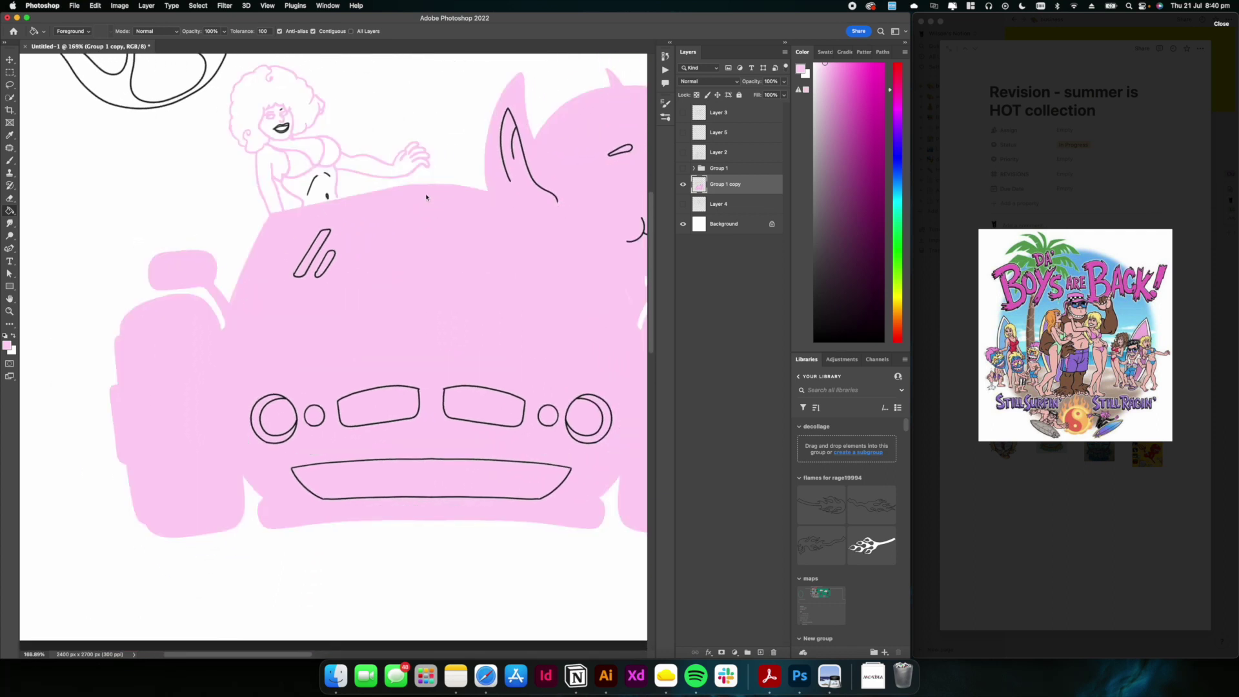
scroll(431, 198, "down", 2)
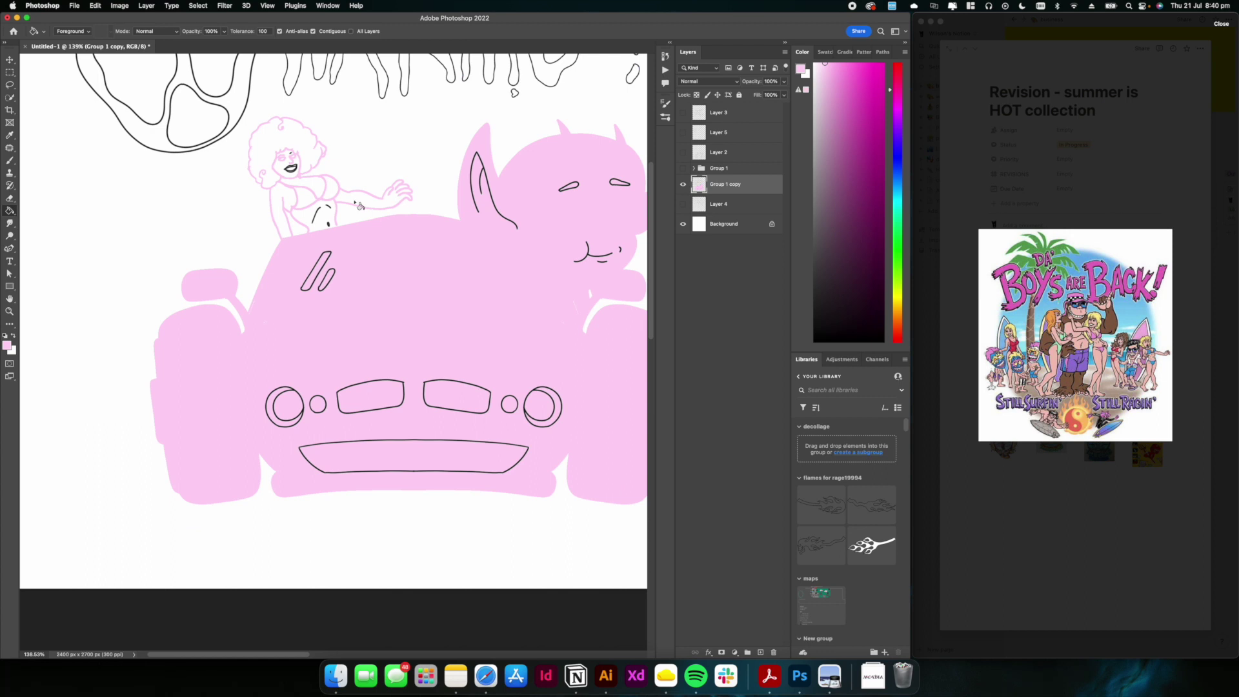
scroll(359, 205, "up", 4)
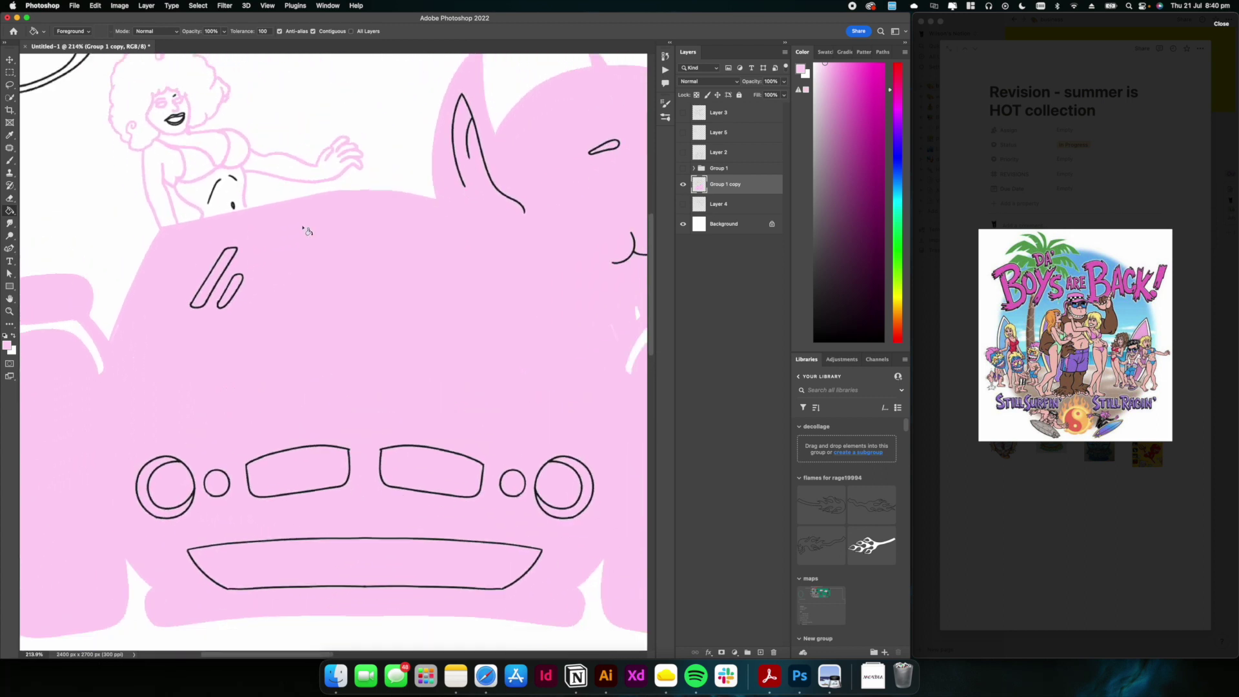
scroll(308, 231, "down", 3)
scroll(328, 246, "up", 1)
scroll(321, 244, "up", 1)
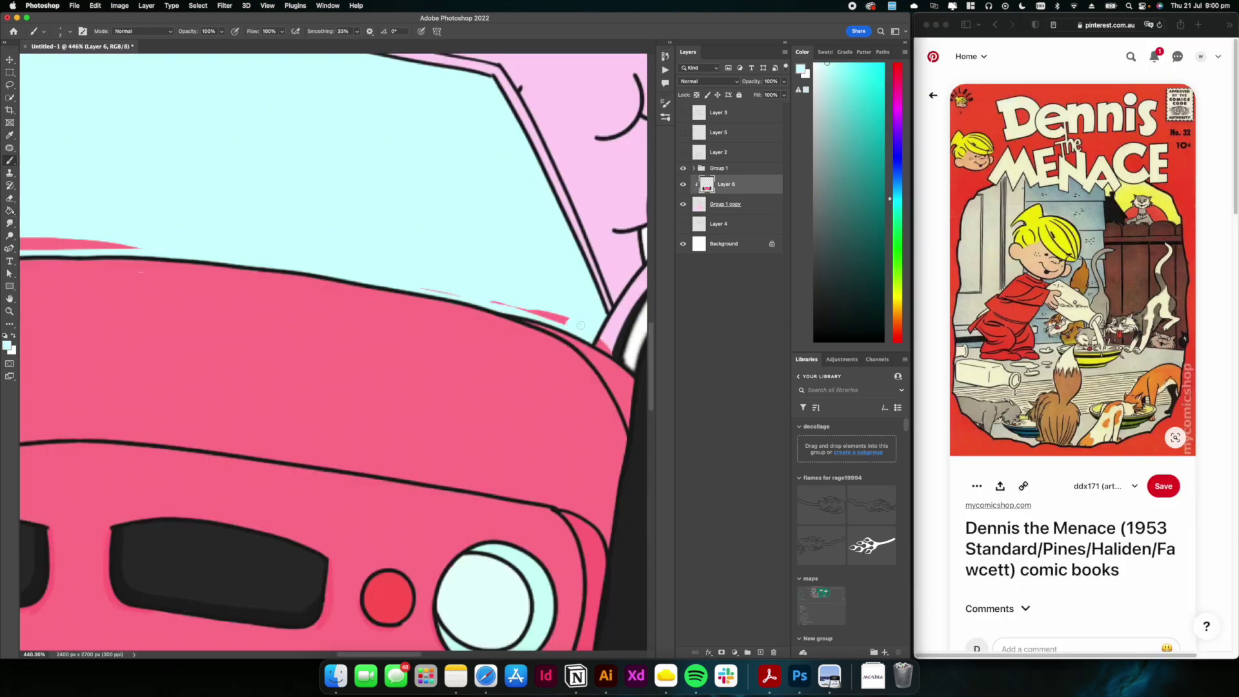
Paint light cyan over the pink overspill on the lower windshield and touch up the hood's edge with the car's pink
left_click_drag(581, 326, 423, 291)
left_click_drag(51, 326, 318, 345)
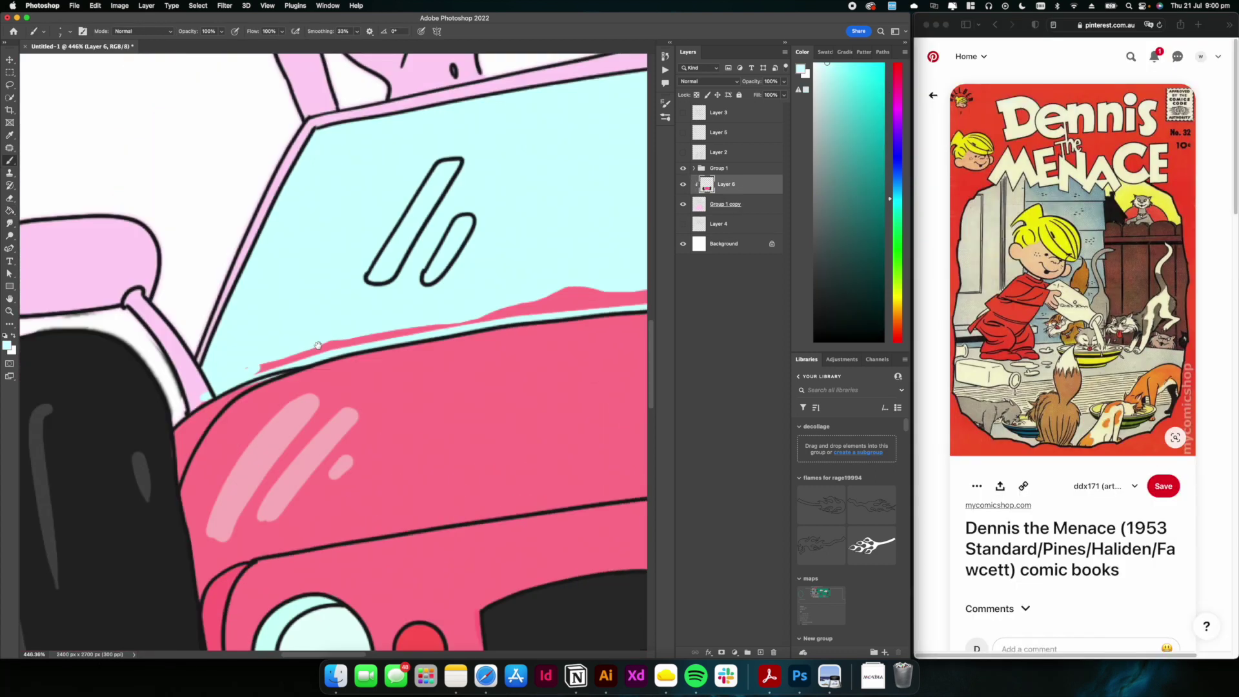
left_click(800, 70)
left_click(387, 400)
left_click(664, 241)
left_click_drag(338, 465, 393, 368)
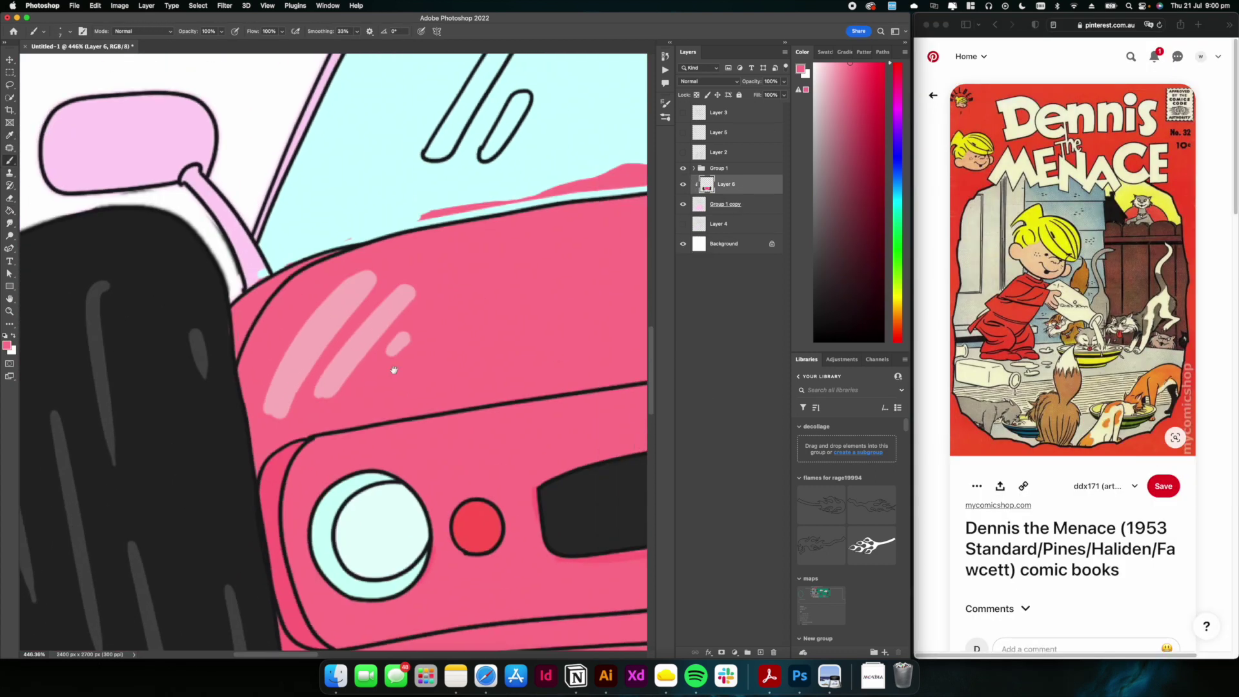
left_click_drag(419, 271, 271, 366)
Cover the remaining pink strip above the hood with light cyan and return the brush colour to the car's pink
left_click(800, 69)
left_click(387, 310)
left_click(665, 240)
left_click_drag(407, 314, 489, 286)
left_click_drag(473, 298, 383, 260)
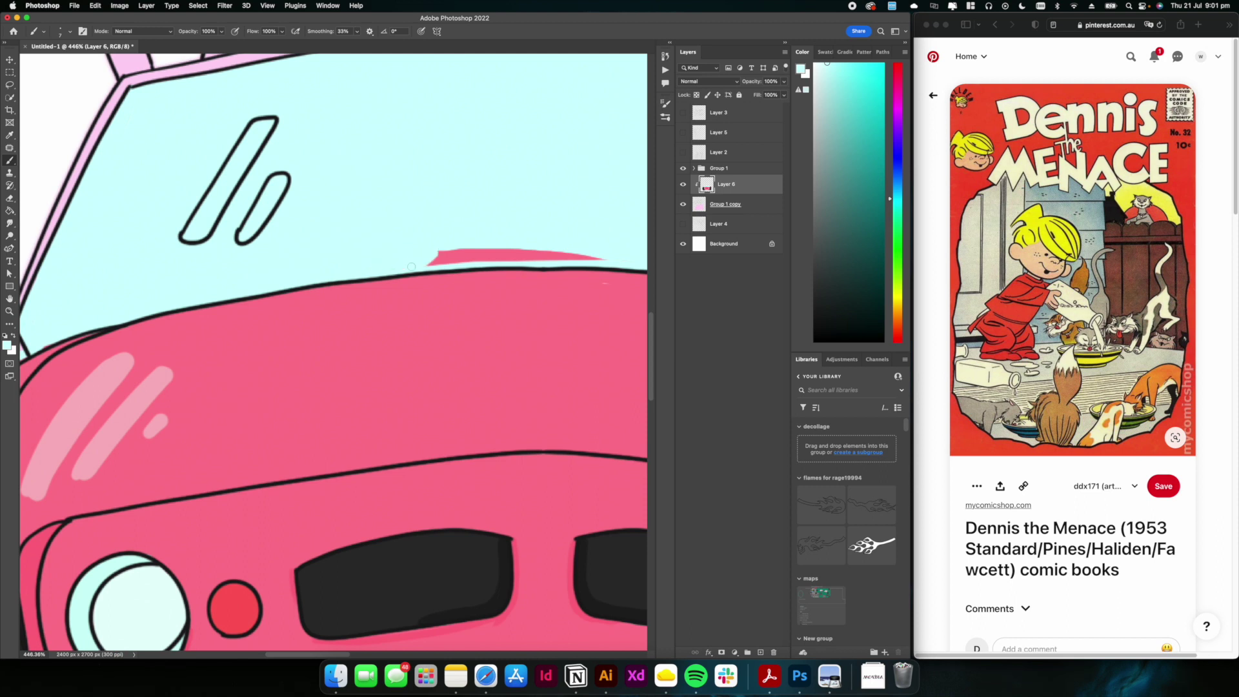
scroll(371, 282, "down", 10)
scroll(431, 270, "up", 5)
left_click(801, 69)
left_click(381, 319)
left_click(664, 241)
scroll(259, 349, "up", 8)
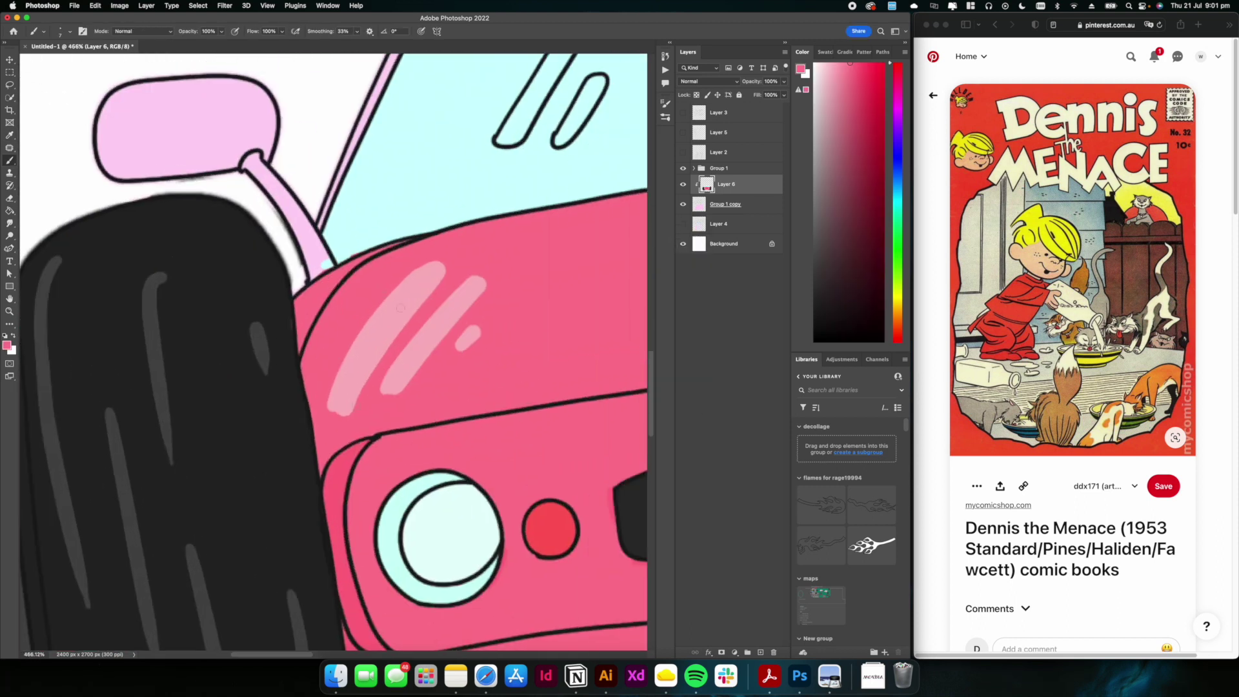
scroll(361, 336, "down", 10)
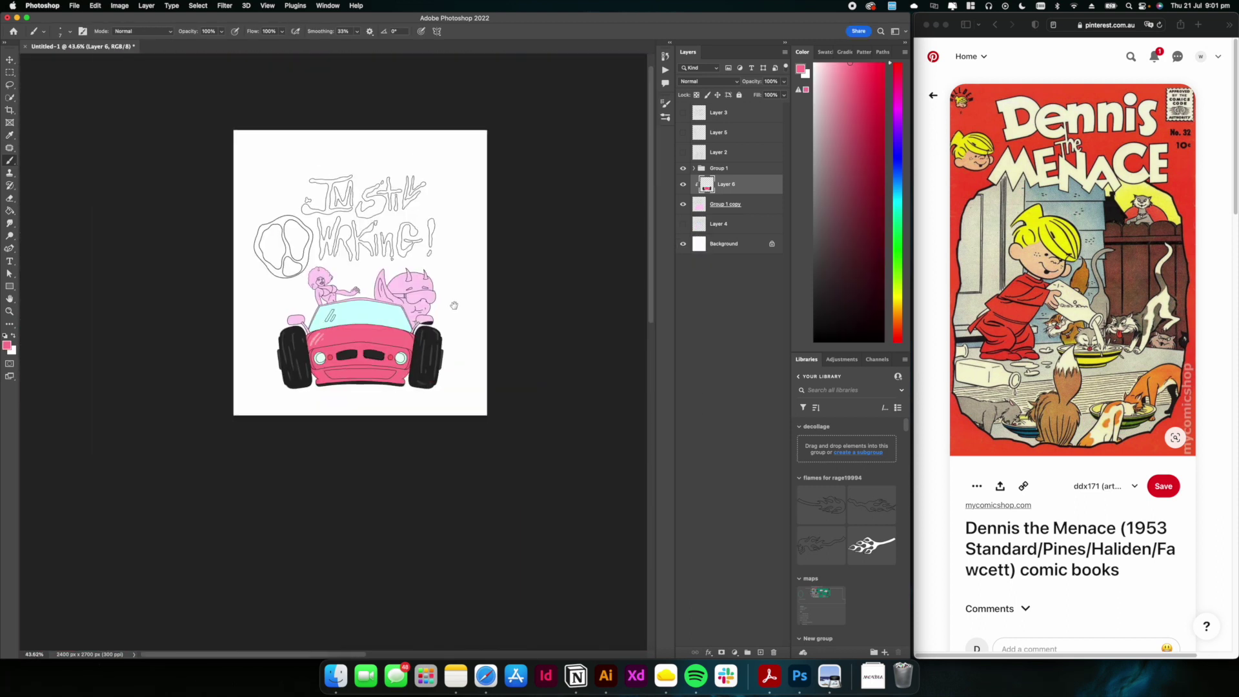
Set the brush colour to near-black and paint the woman-side mirror with a resized hard round brush
scroll(293, 310, "up", 10)
left_click(800, 69)
left_click(174, 516)
left_click(664, 241)
mouse_move(271, 348)
left_mouse_down()
mouse_move(368, 350)
mouse_move(338, 312)
left_mouse_up()
mouse_move(284, 306)
left_mouse_down()
mouse_move(389, 322)
mouse_move(364, 351)
left_mouse_up()
right_click(246, 320)
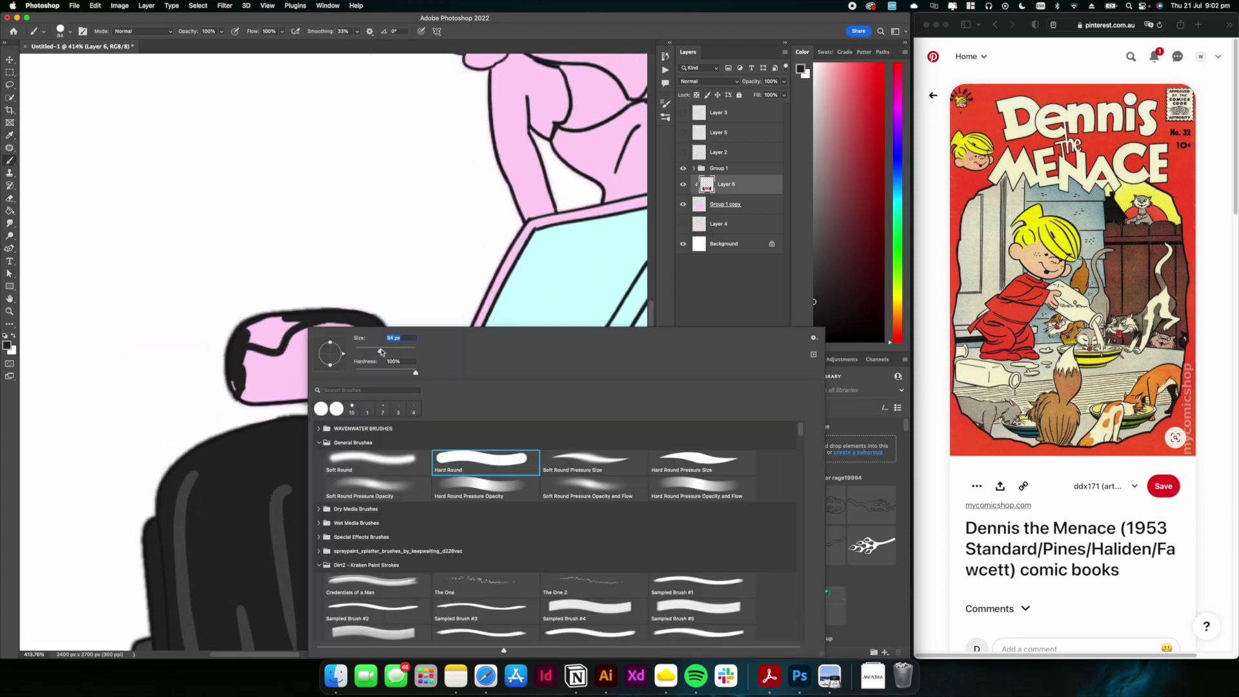
left_click_drag(255, 329, 371, 352)
left_click_drag(549, 368, 348, 352)
left_click_drag(510, 329, 600, 322)
Paint the arm of the woman-side mirror near-black with a smaller brush
scroll(413, 303, "down", 5)
scroll(361, 323, "up", 10)
right_click(382, 324)
key("Escape")
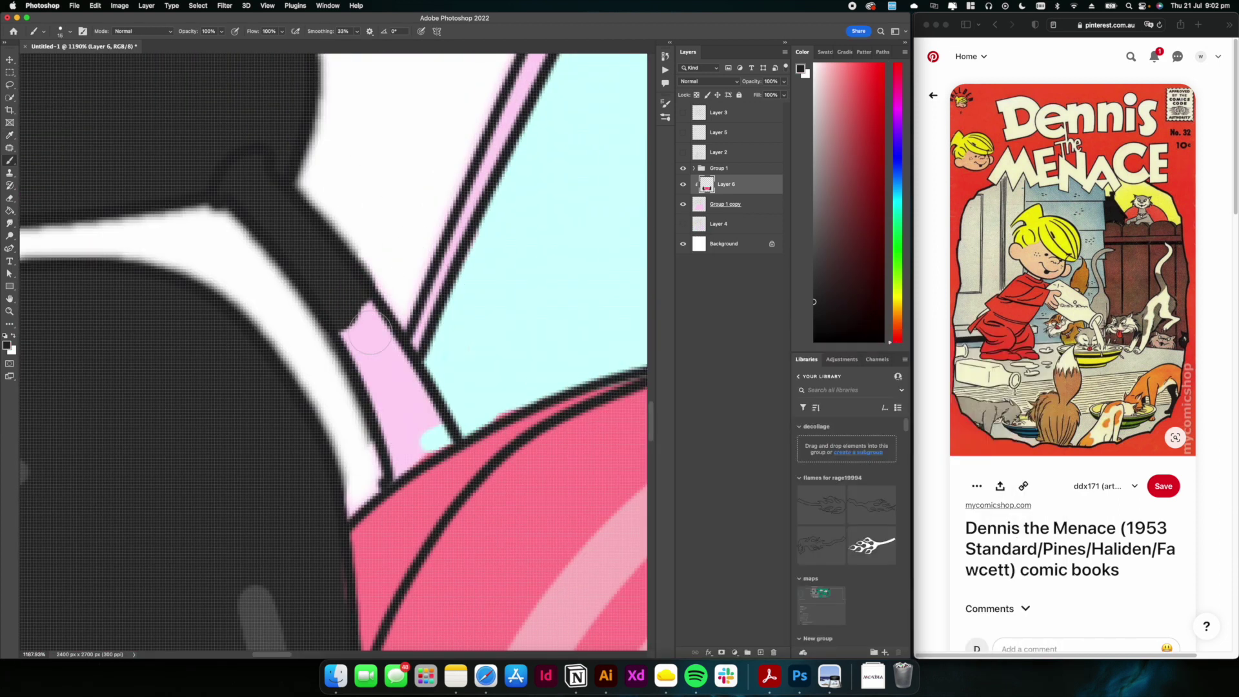
scroll(434, 434, "left", 3)
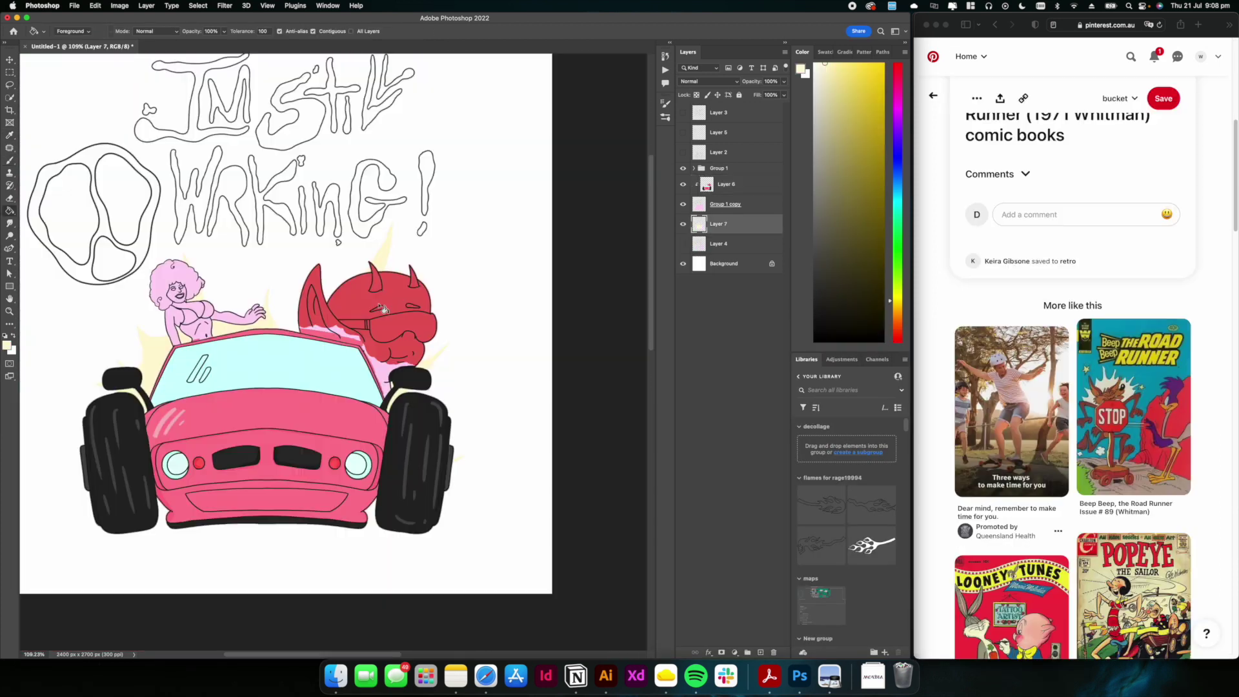
Paint the remaining pink areas of the devil's ear, cheek and neck on Layer 6 with the red sampled from the head
scroll(383, 308, "down", 2)
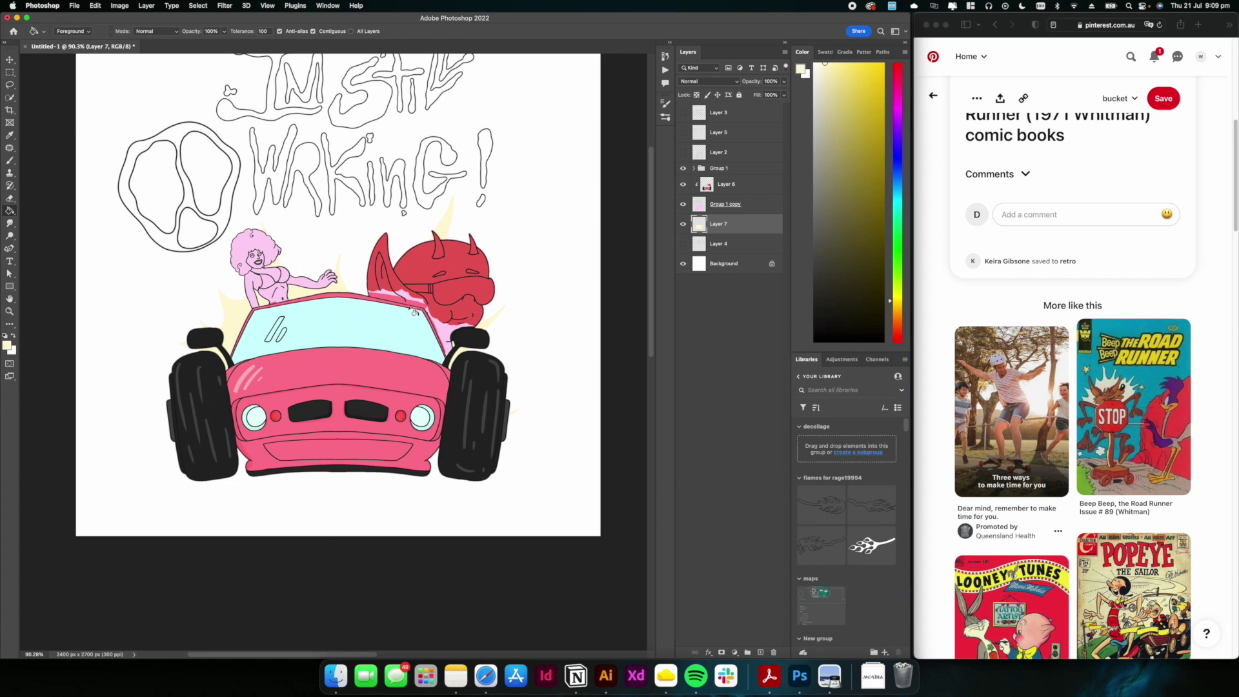
scroll(413, 312, "up", 10)
left_click(727, 184)
scroll(383, 280, "left", 3)
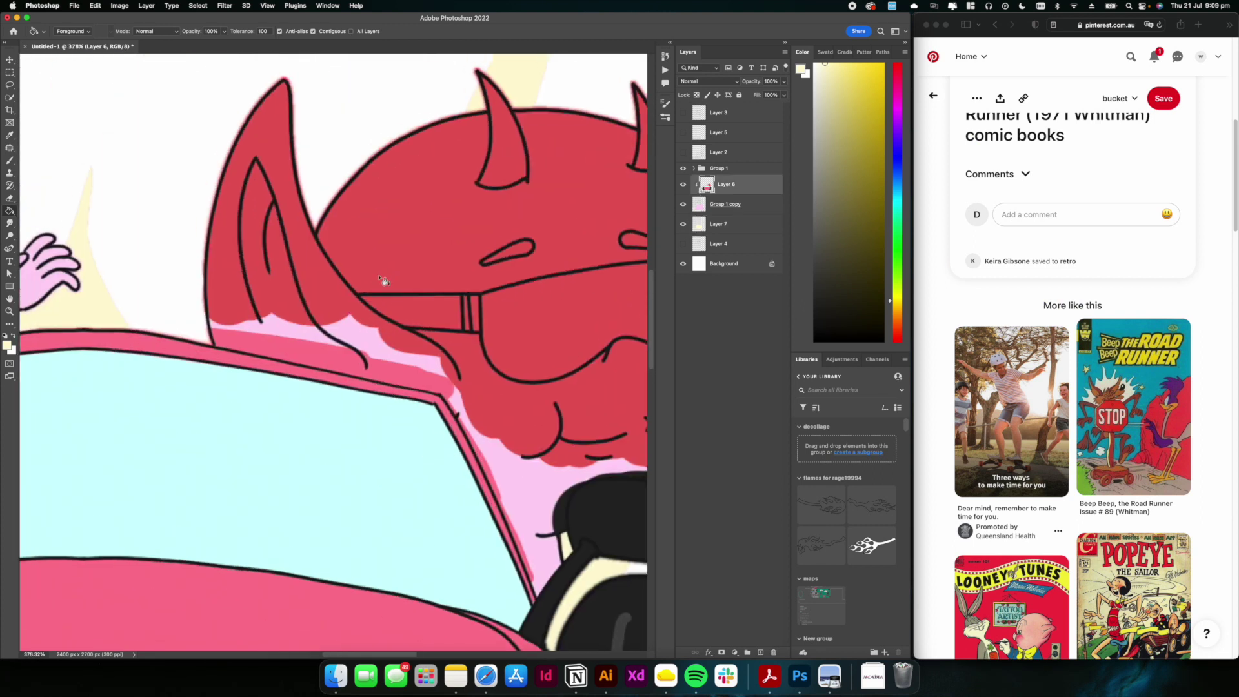
scroll(331, 214, "down", 2)
scroll(330, 213, "right", 3)
key("b")
left_click(7, 346)
left_click(517, 258)
left_click(664, 241)
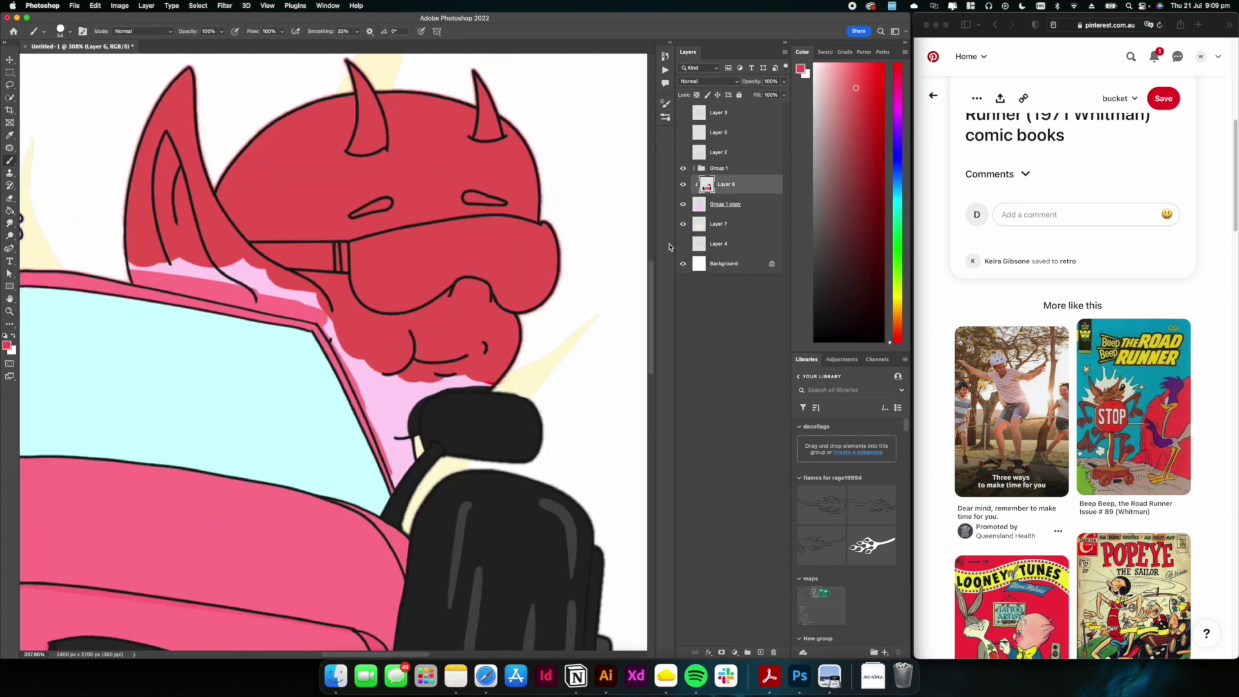
scroll(147, 149, "up", 4)
key("bracketleft")
key("bracketleft")
key("bracketleft")
key("bracketleft")
key("super+z")
mouse_move(115, 334)
left_mouse_down()
mouse_move(180, 371)
mouse_move(365, 417)
left_mouse_up()
scroll(365, 387, "right", 3)
left_click_drag(300, 347, 410, 574)
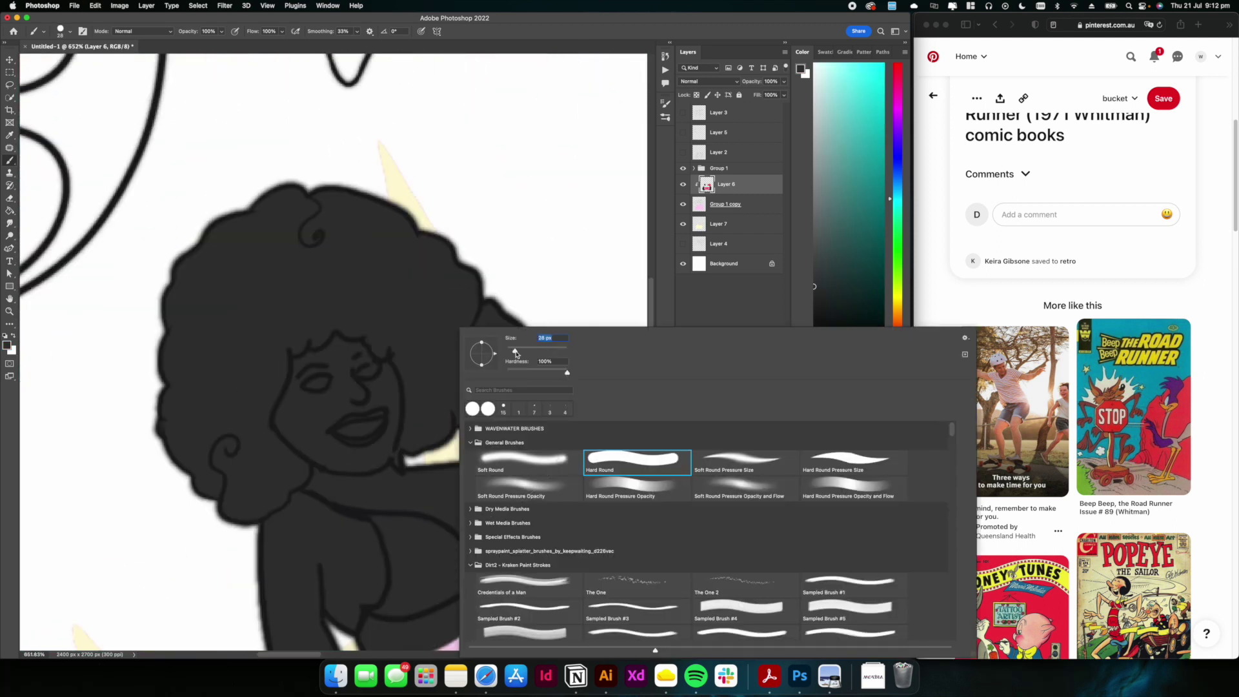
Paint the woman's face pale cream over the black on Layer 6 with a smaller brush
scroll(280, 447, "up", 4)
left_click(417, 343)
left_click_drag(360, 291, 310, 387)
left_click(820, 64)
key("super+z")
right_click(406, 300)
key("Return")
mouse_move(323, 258)
left_mouse_down()
mouse_move(480, 274)
mouse_move(309, 420)
mouse_move(385, 458)
left_mouse_up()
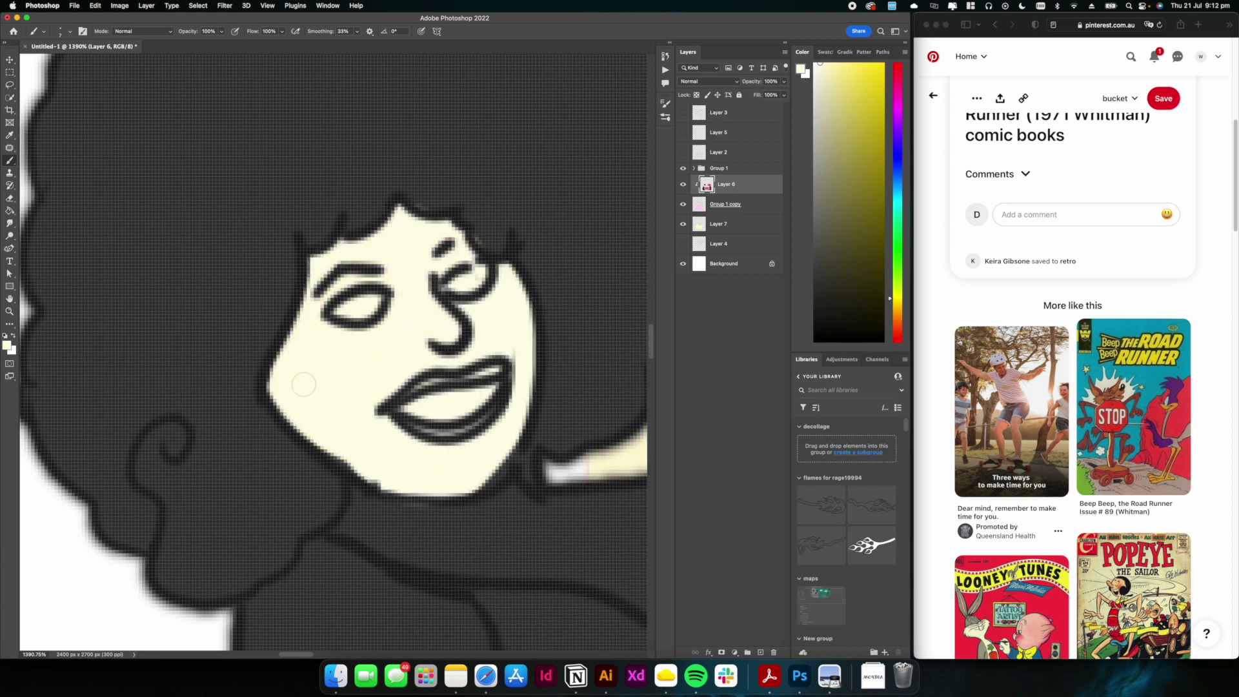
scroll(464, 279, "down", 10)
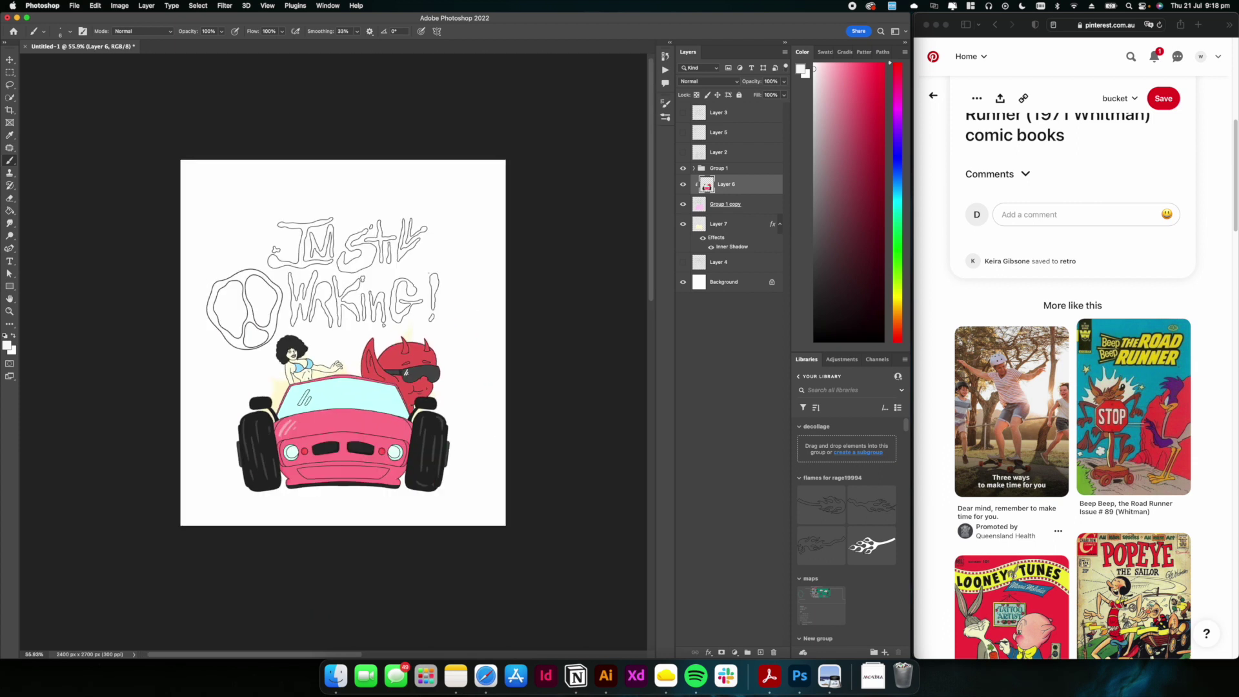
Expand Group 1, select its Layer 5 copy and toggle layer visibility to check what each layer contains
left_click(694, 168)
left_click(683, 185)
left_click(684, 185)
left_click(730, 186)
left_click(724, 206)
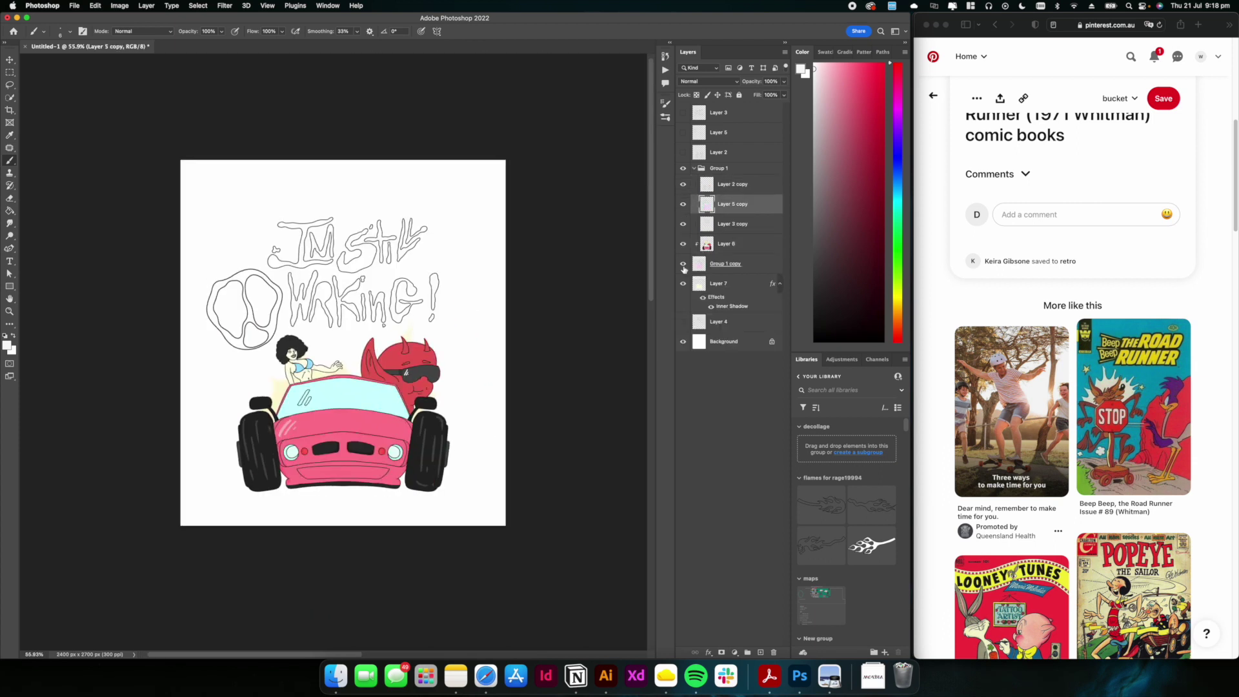
left_click(684, 266)
left_click(683, 266)
Fill the peace sign on Layer 5 copy with bright yellow, undoing the first shade tried
scroll(322, 355, "up", 8)
scroll(387, 207, "down", 2)
key("g")
scroll(400, 323, "down", 3)
scroll(1073, 387, "down", 4)
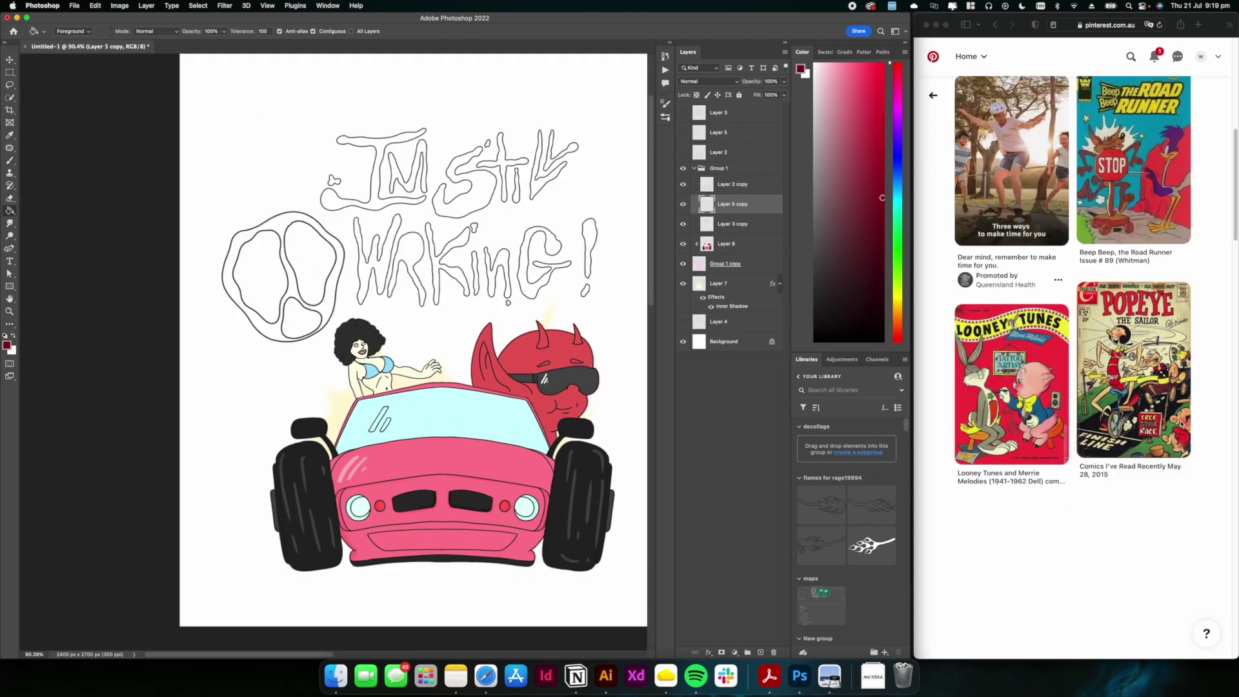
left_click(898, 302)
left_click(281, 220)
scroll(347, 322, "up", 2)
key("super+z")
left_click(853, 64)
left_click(271, 196)
scroll(504, 163, "up", 2)
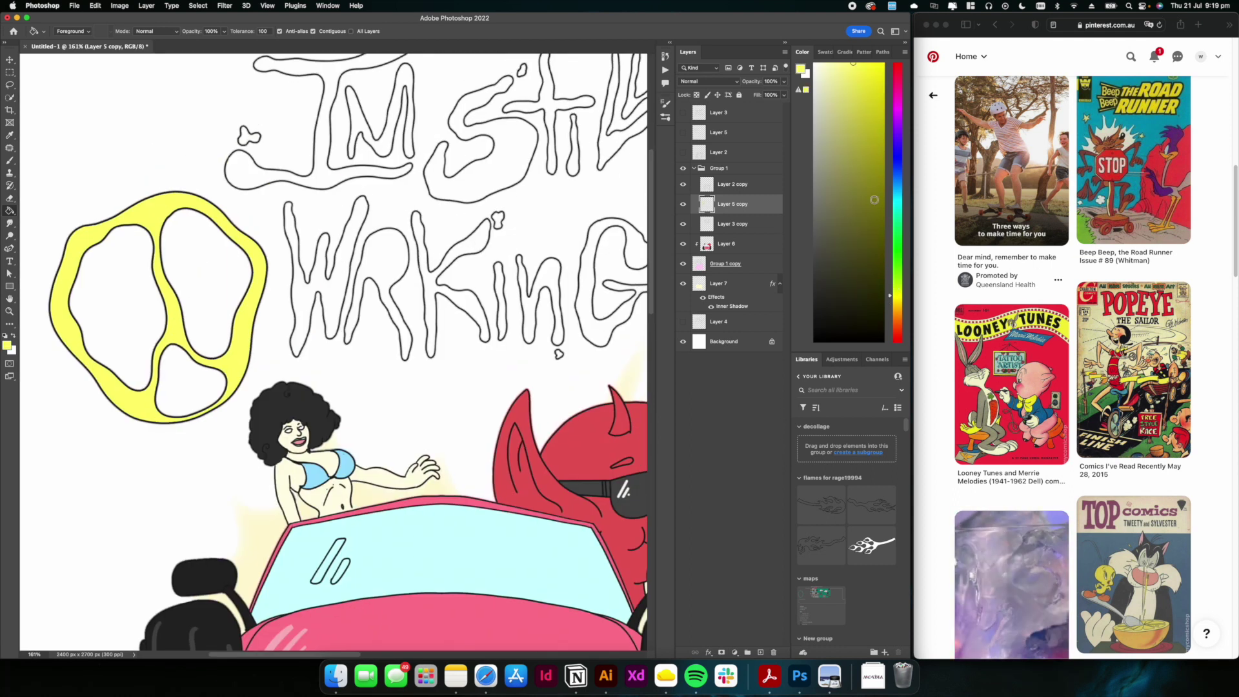
Try light blue fills on the lettering using Layer 3 copy and undo them
scroll(1073, 387, "down", 4)
left_click(897, 200)
left_click(828, 65)
left_click(732, 185)
left_click(732, 224)
left_click(332, 183)
scroll(334, 323, "up", 2)
scroll(323, 361, "down", 4)
key("super+z")
left_click(333, 304)
key("super+z")
Try another shade and a sampled colour as fills for the lettering and undo both
scroll(334, 342, "up", 3)
left_click(839, 75)
left_click(421, 309)
key("super+z")
left_click(534, 484, "alt")
left_click(7, 345)
left_click(576, 305)
left_click(664, 241)
left_click(333, 277)
scroll(381, 361, "down", 3)
key("super+z")
Capture part of the yellow Road Runner cover as a screenshot and place the image into the artwork
scroll(1048, 482, "down", 2)
key("super+shift+4")
left_click_drag(962, 459, 1036, 571)
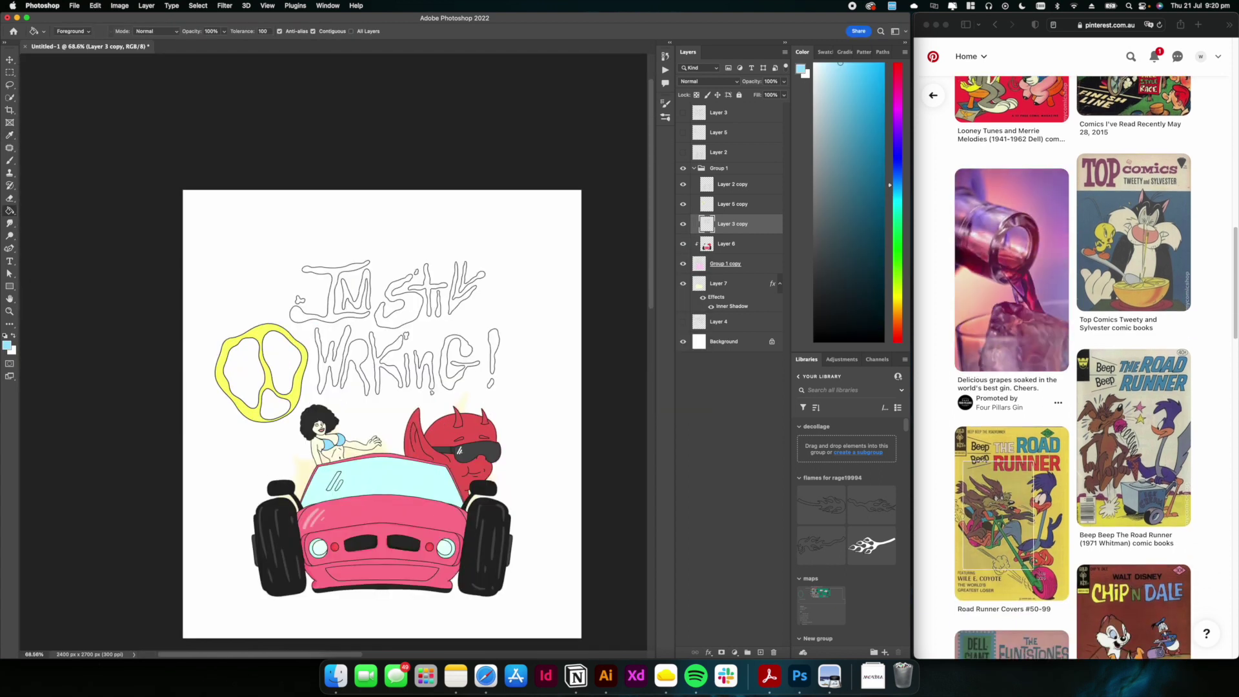
left_click(336, 676)
left_click_drag(718, 174, 387, 439)
key("Return")
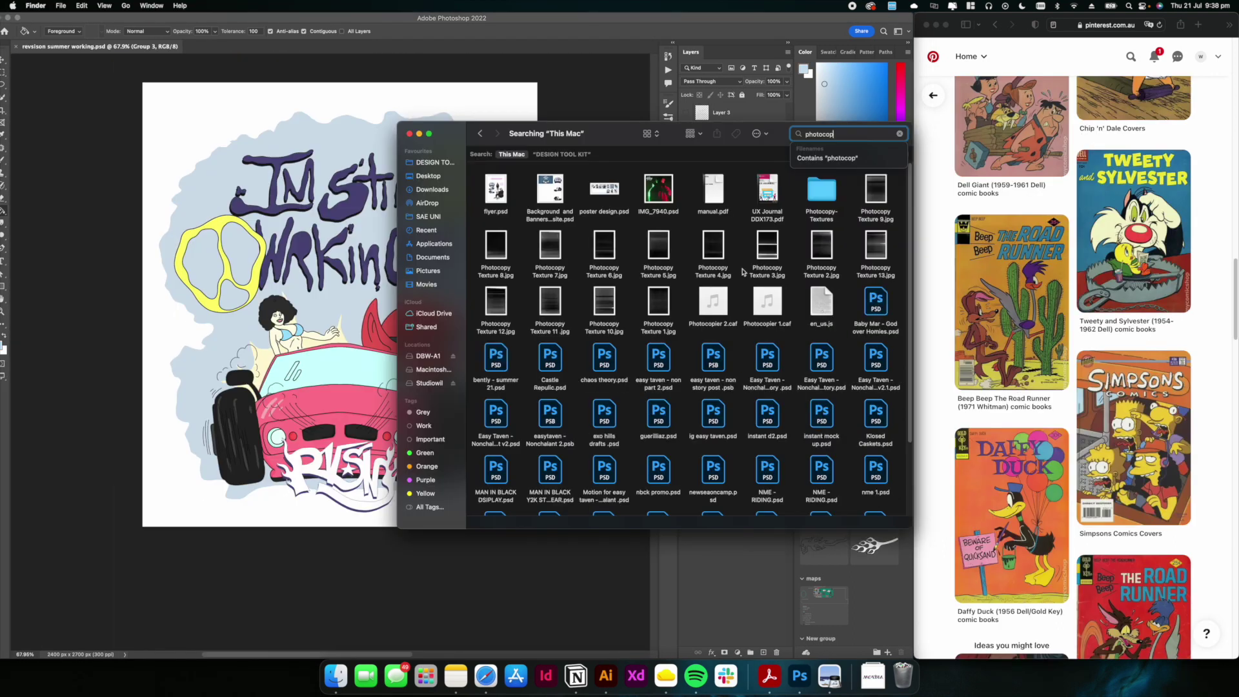
Place the Photocopy Texture 11 image over the artwork and scale it up to about 90%
left_click_drag(658, 244, 629, 252)
left_click_drag(549, 303, 239, 395)
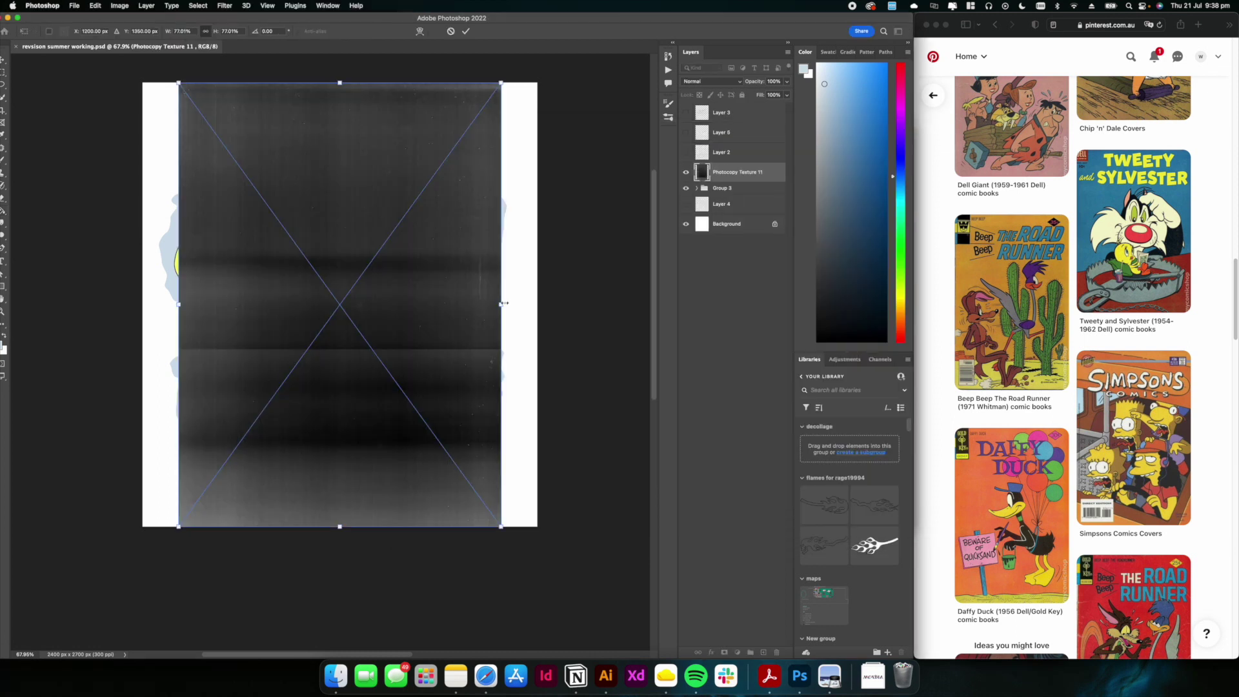
left_click_drag(514, 301, 479, 323)
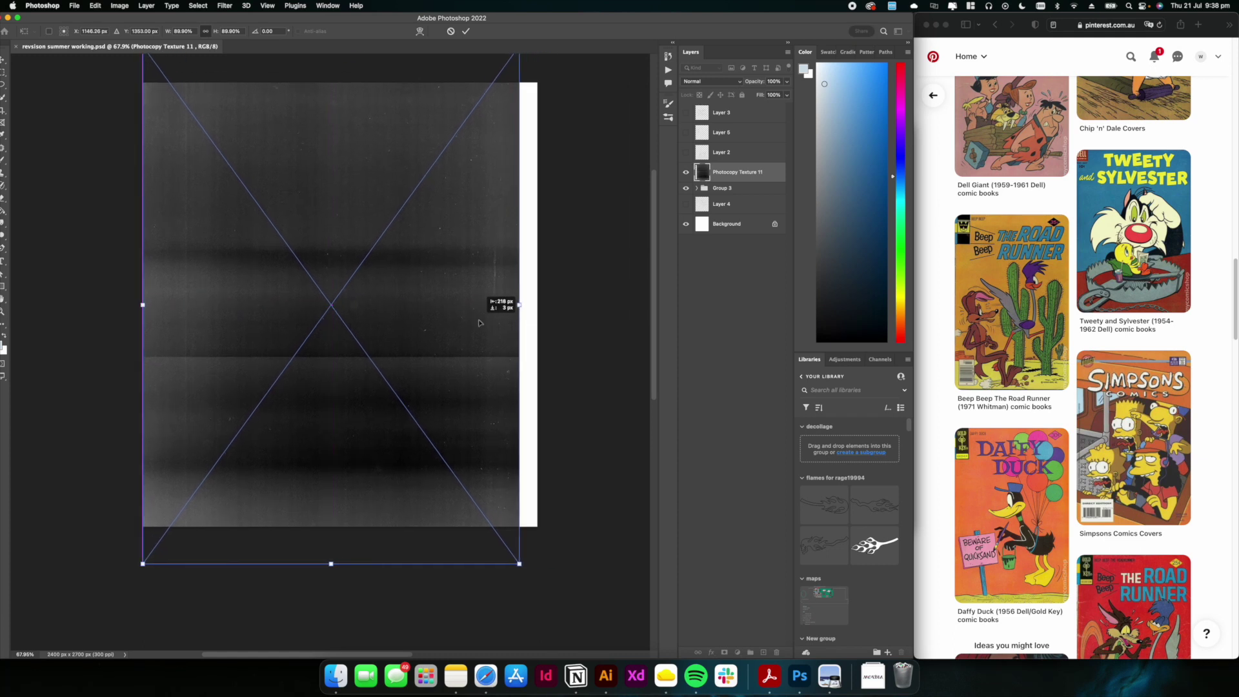
key("Return")
key("g")
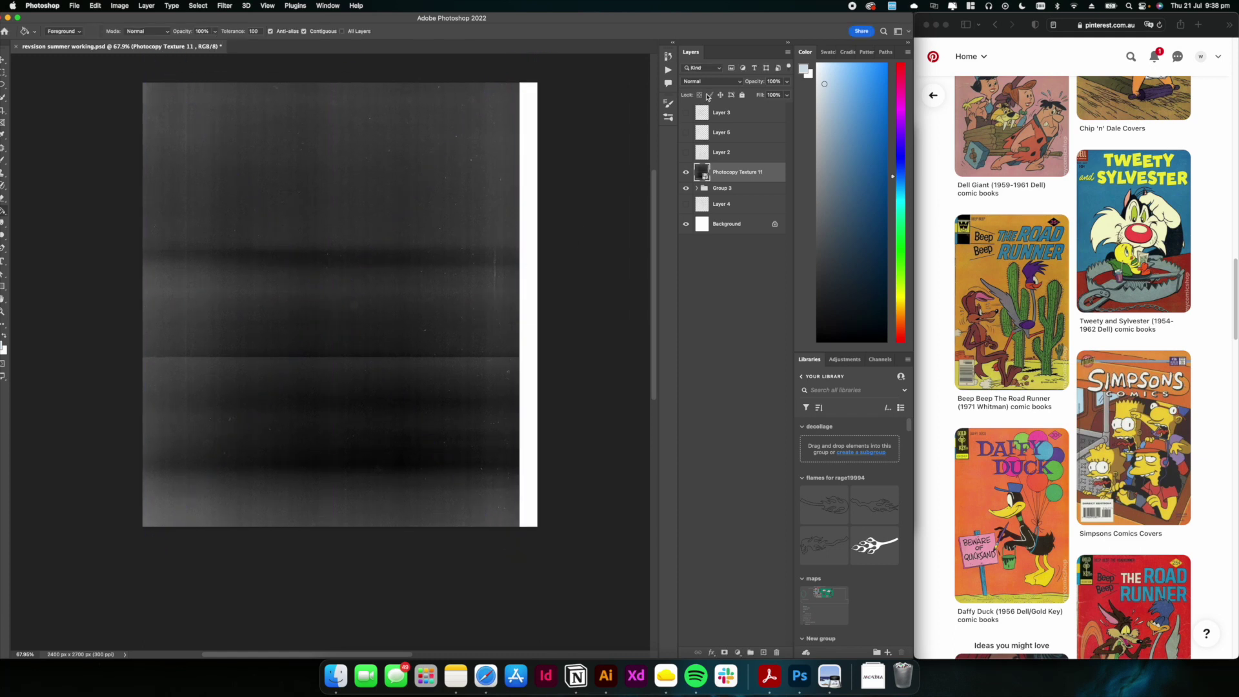
Clip the photocopy texture to Group 3 and set its blend mode to Lighter Color
right_click(719, 175)
left_click(772, 414)
left_click(698, 82)
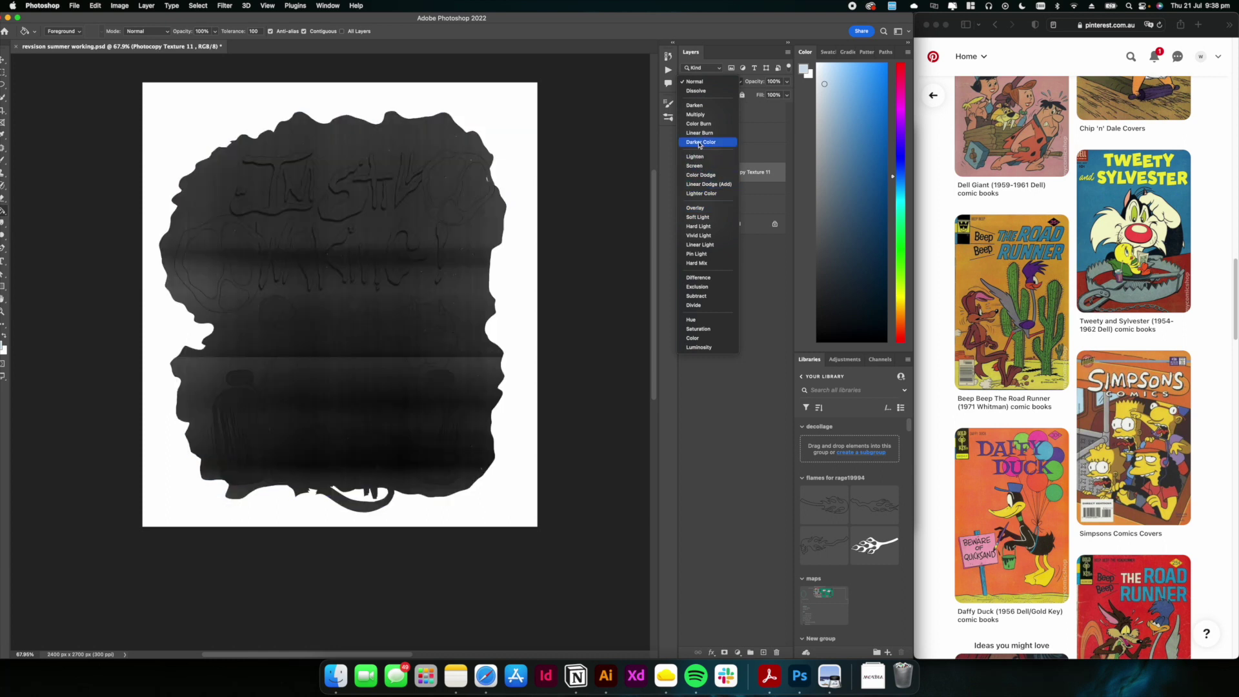
left_click(703, 192)
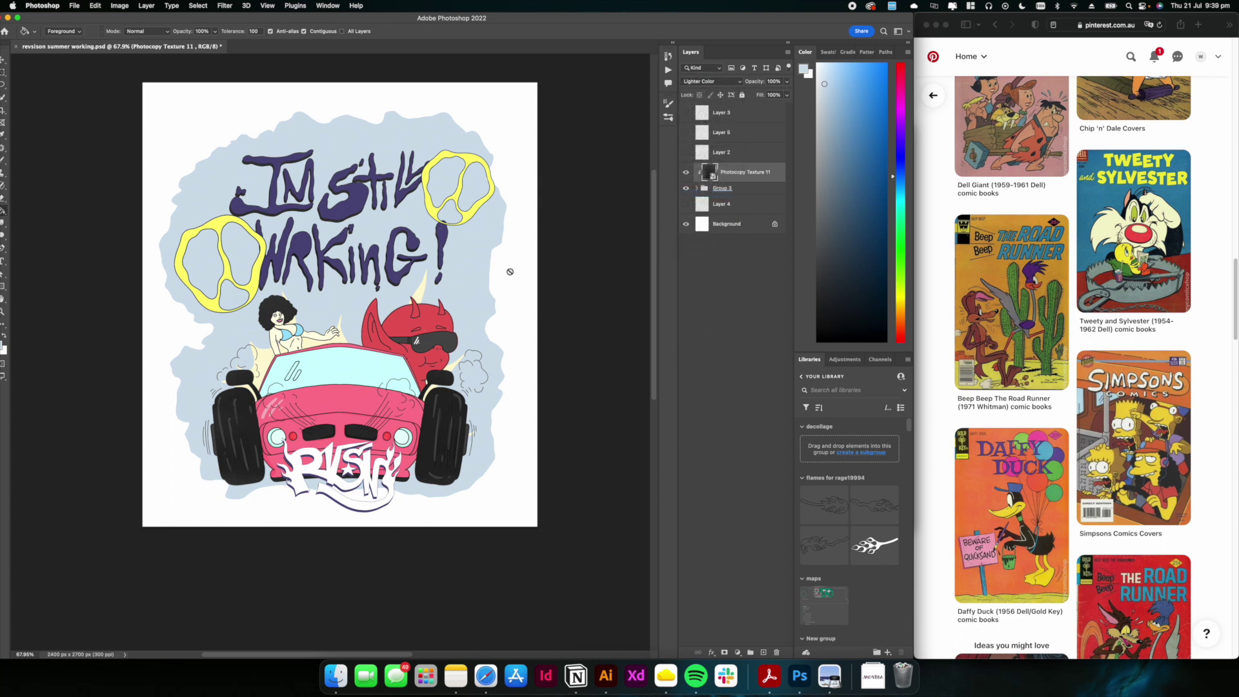
Widen the photocopy texture to 96.43% and shift it down so it spans the canvas
key("super+t")
left_click_drag(524, 305, 551, 306)
left_click_drag(457, 321, 457, 347)
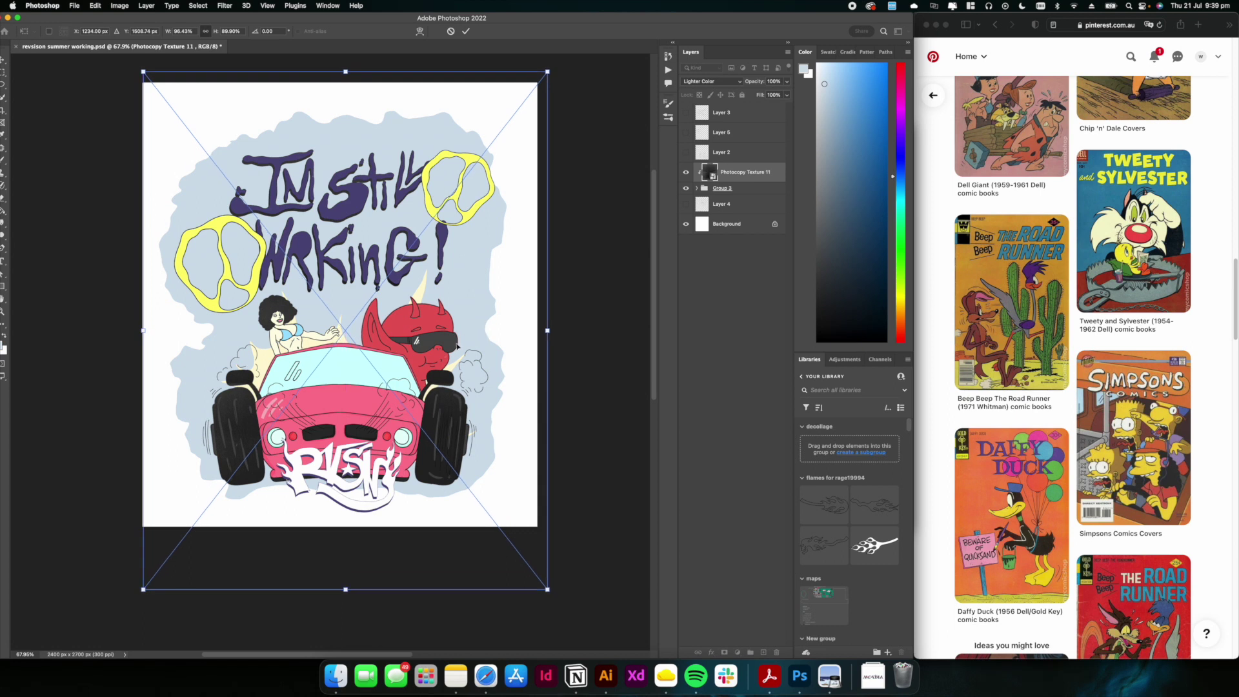
key("Return")
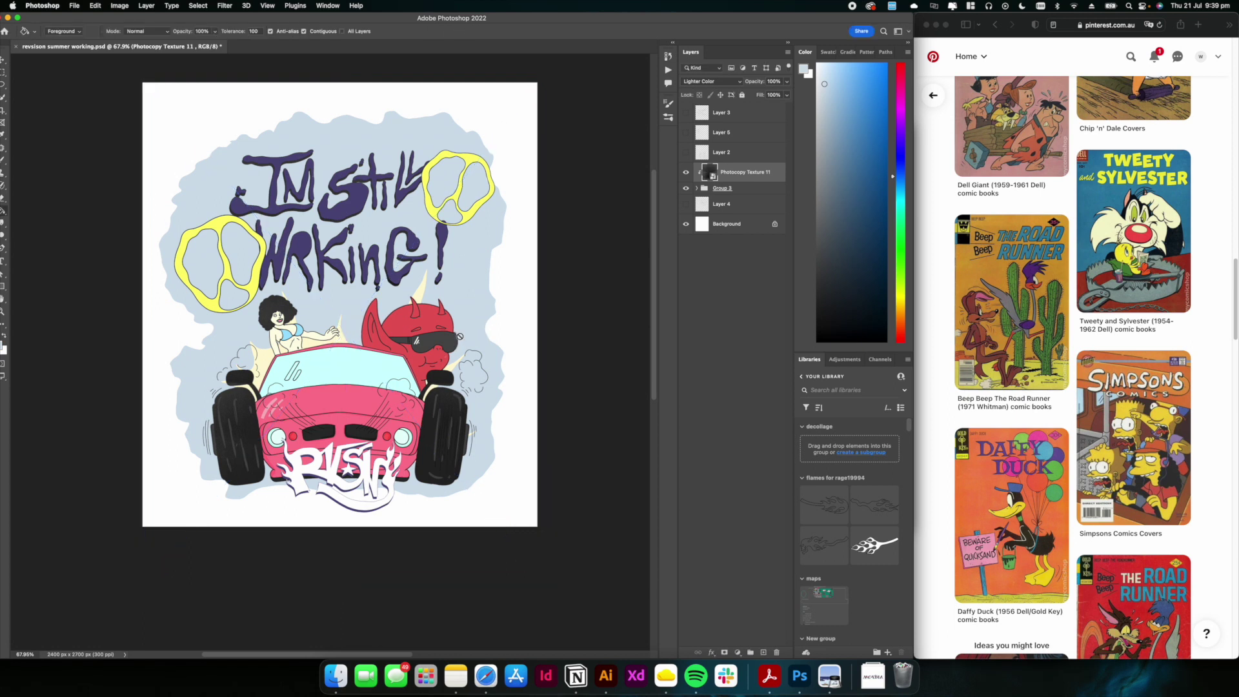
scroll(452, 321, "down", 10)
scroll(390, 321, "up", 8)
scroll(389, 315, "left", 1)
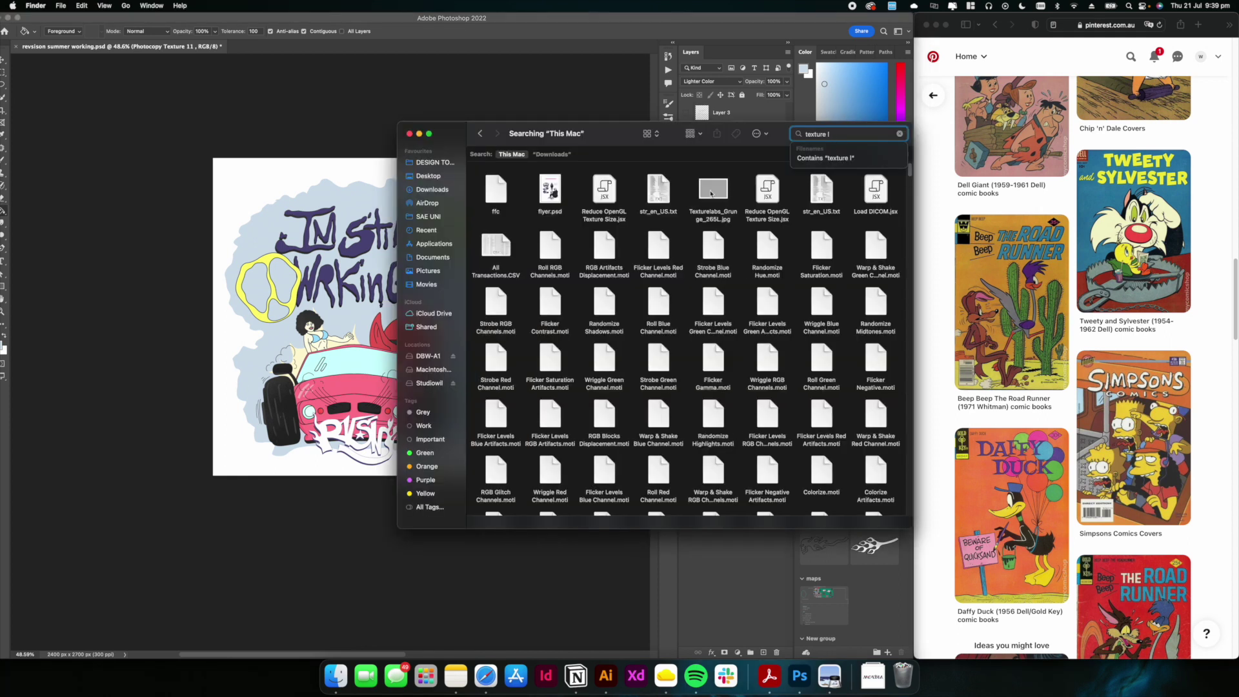
Place the Texturelabs_Grunge_265L image, scale it over the whole canvas and clip it to the Group 3 artwork
left_click(706, 197)
left_click_drag(703, 203, 292, 392)
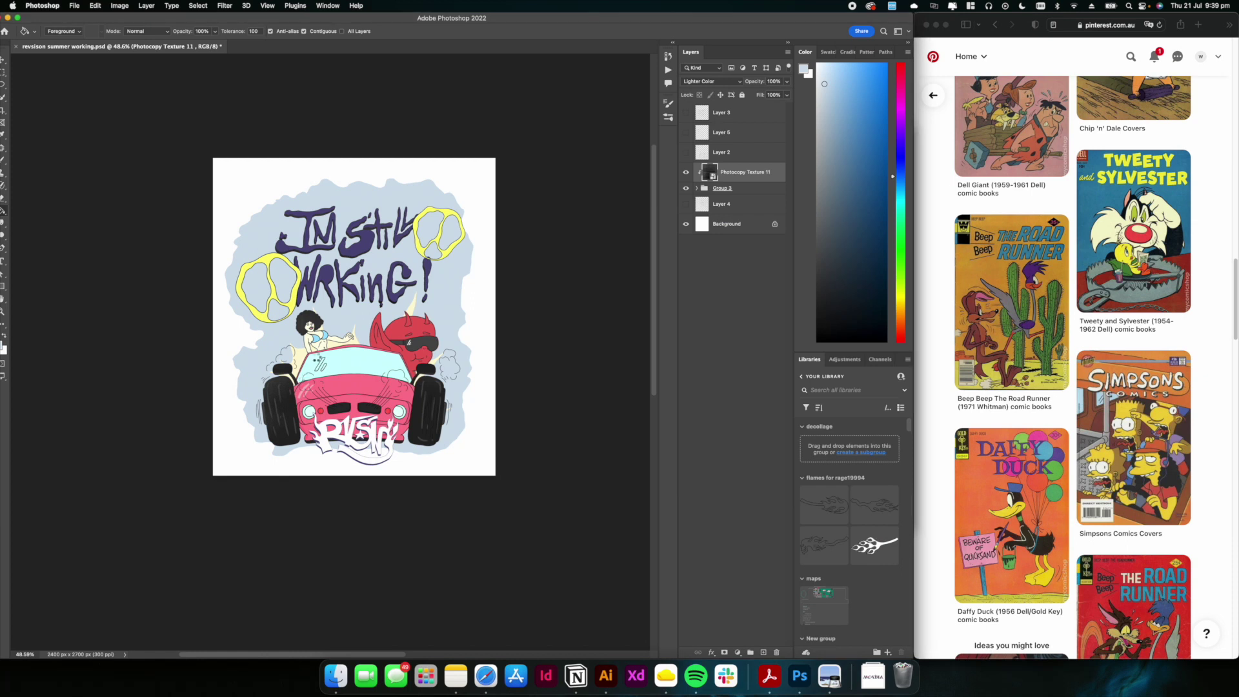
left_click_drag(497, 320, 647, 325)
left_click_drag(475, 352, 412, 352)
left_click_drag(366, 460, 364, 430)
key("Return")
scroll(531, 188, "up", 5)
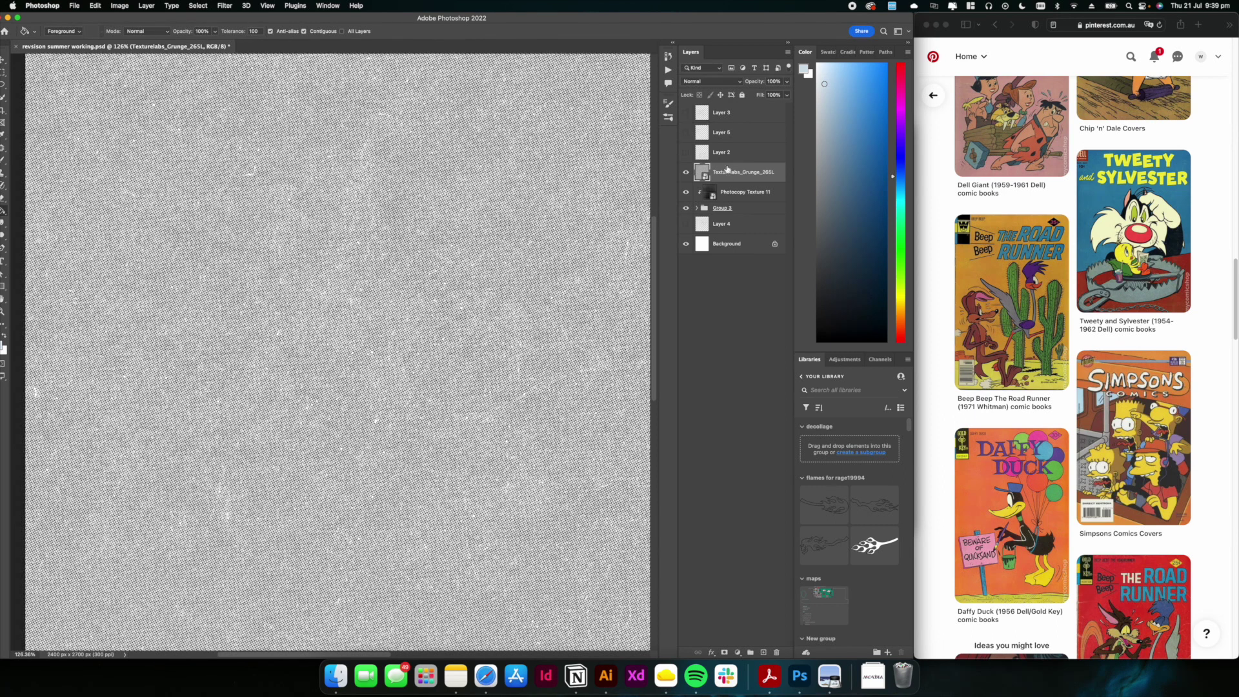
right_click(727, 169)
left_click(768, 414)
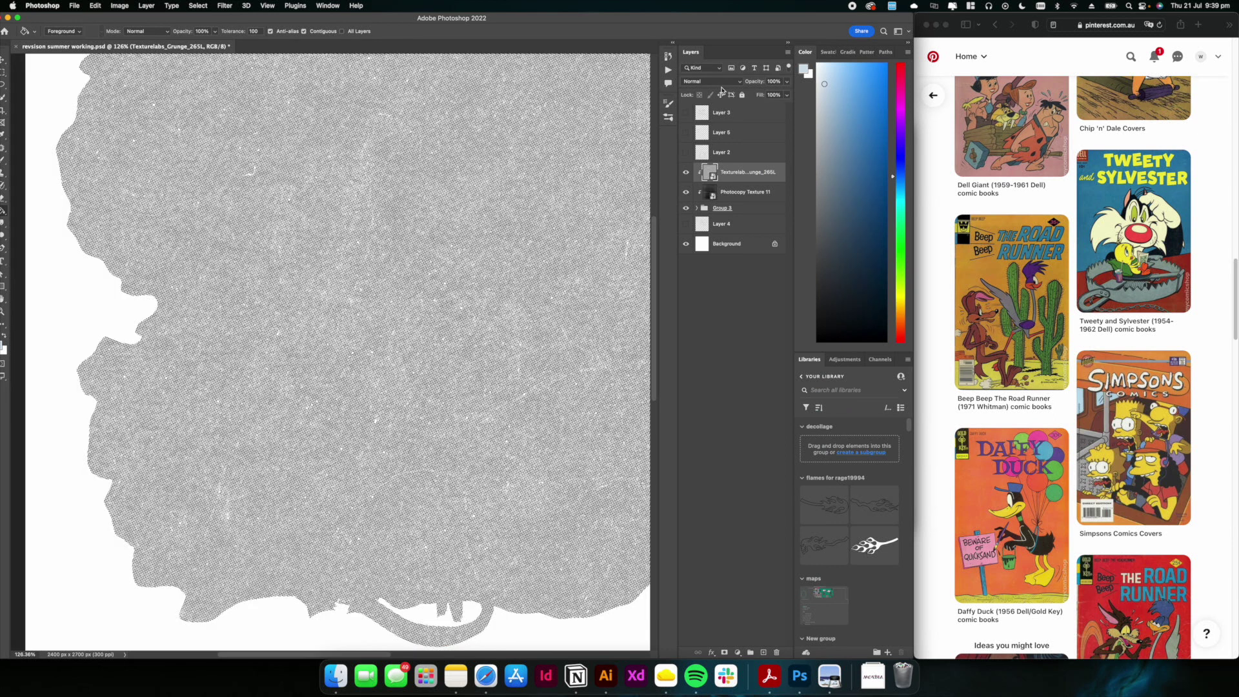
Try the Color Dodge and Soft Light blend modes on the Texturelabs_Grunge_265L layer, checking the artwork close up and at full size
left_click(715, 82)
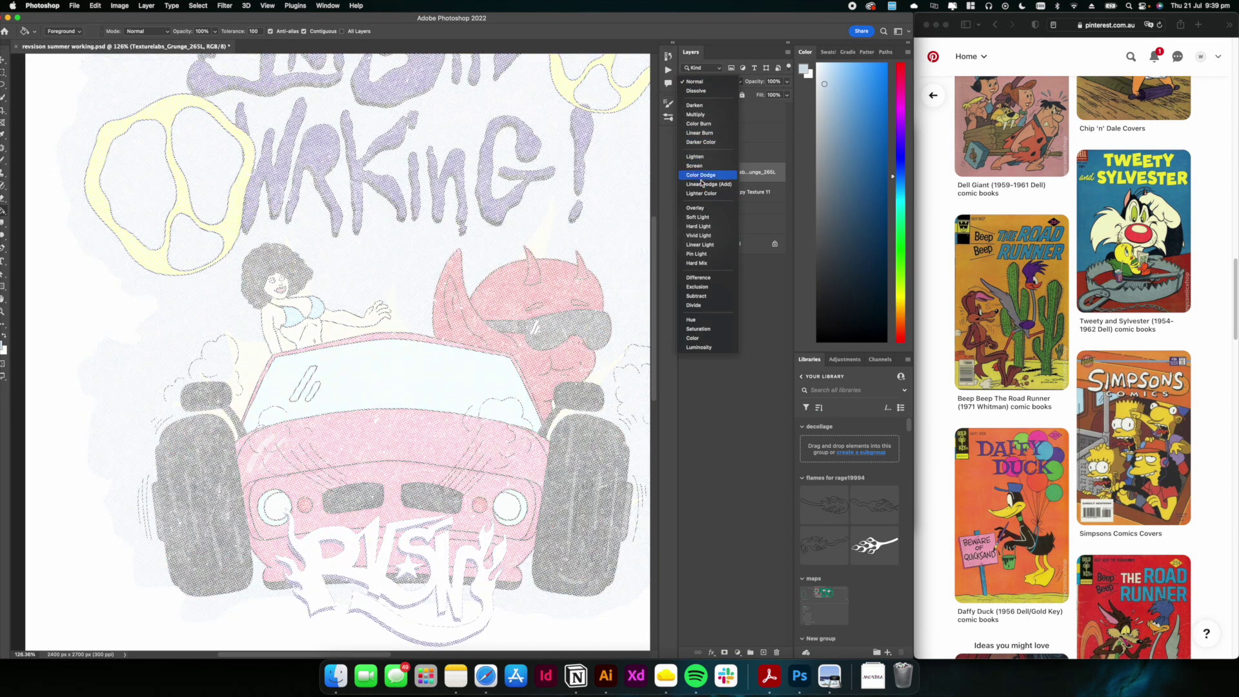
left_click(702, 176)
scroll(335, 180, "down", 5)
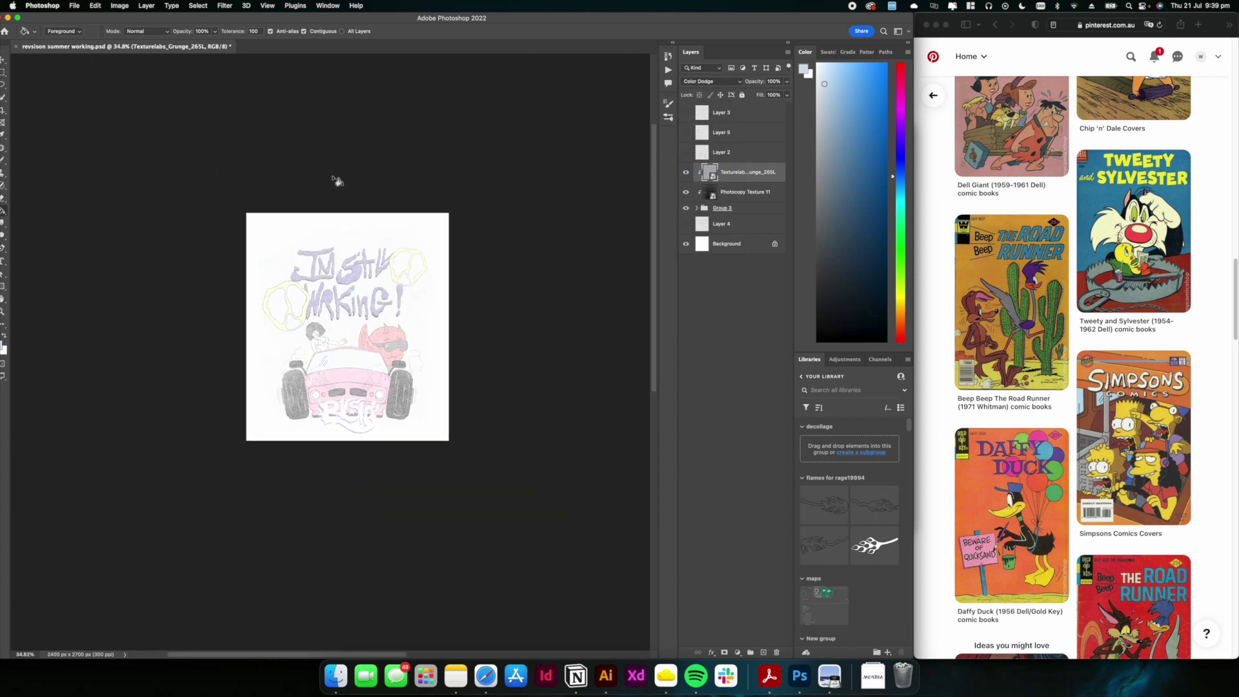
left_click(709, 82)
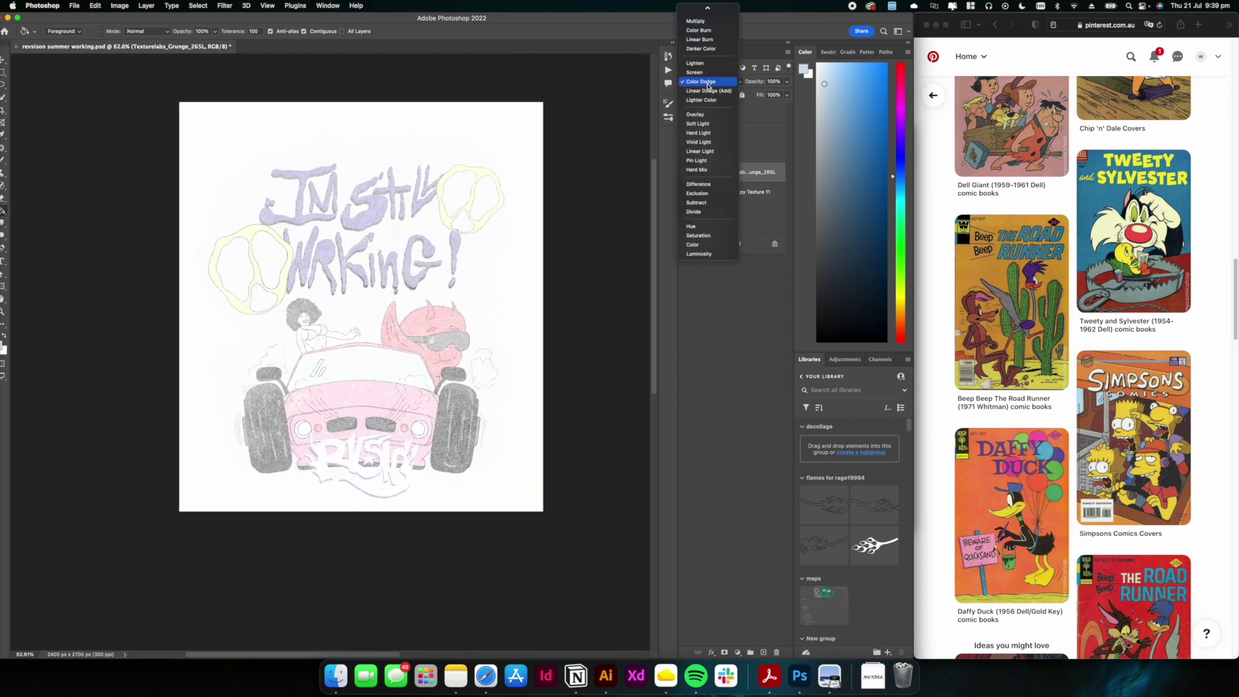
left_click(704, 125)
scroll(387, 271, "up", 10)
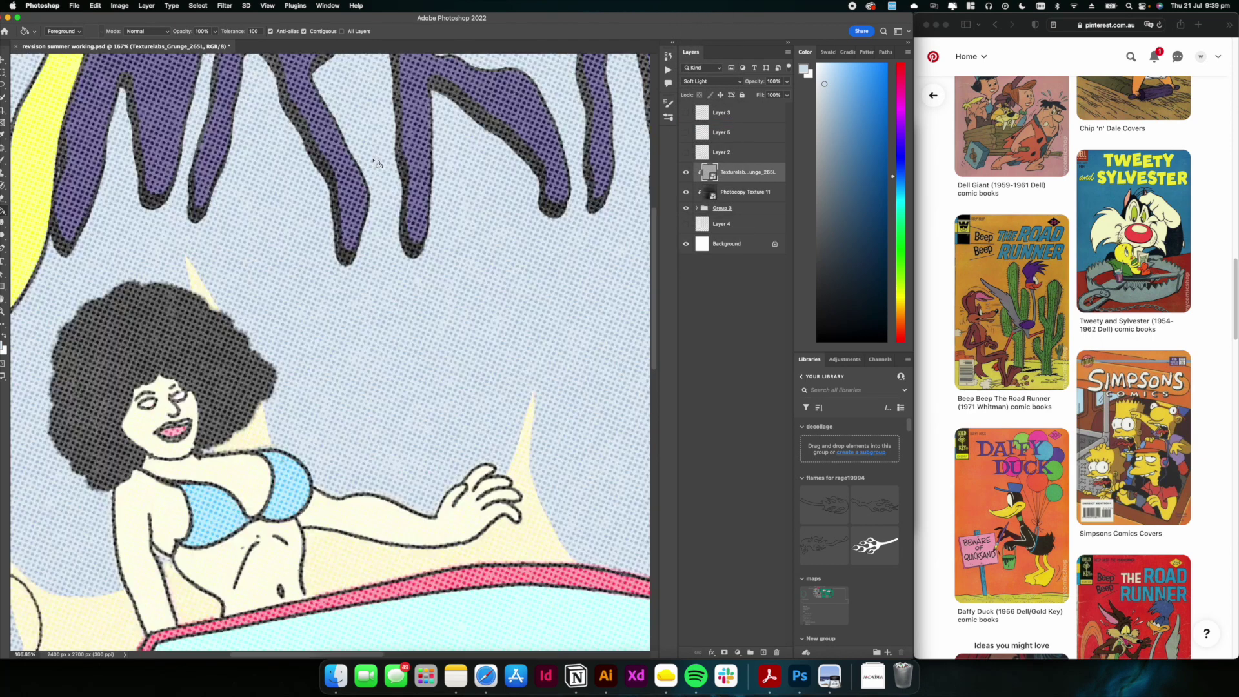
scroll(374, 161, "down", 10)
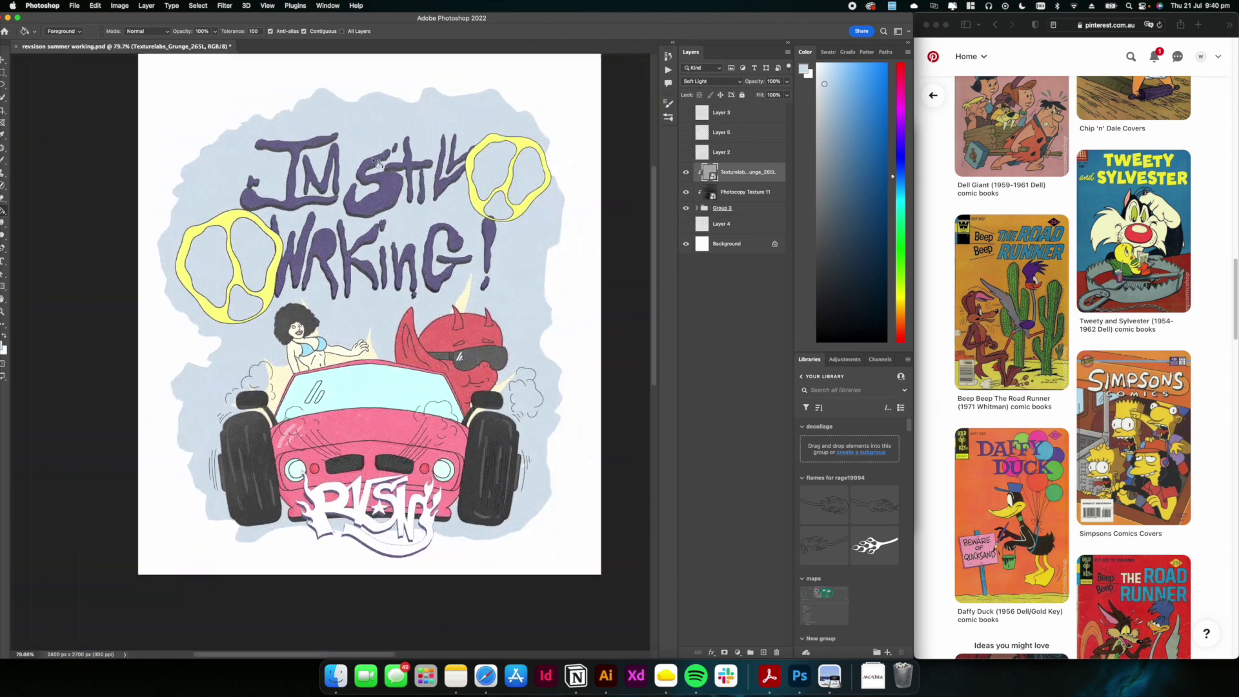
scroll(373, 158, "down", 3)
scroll(373, 157, "up", 6)
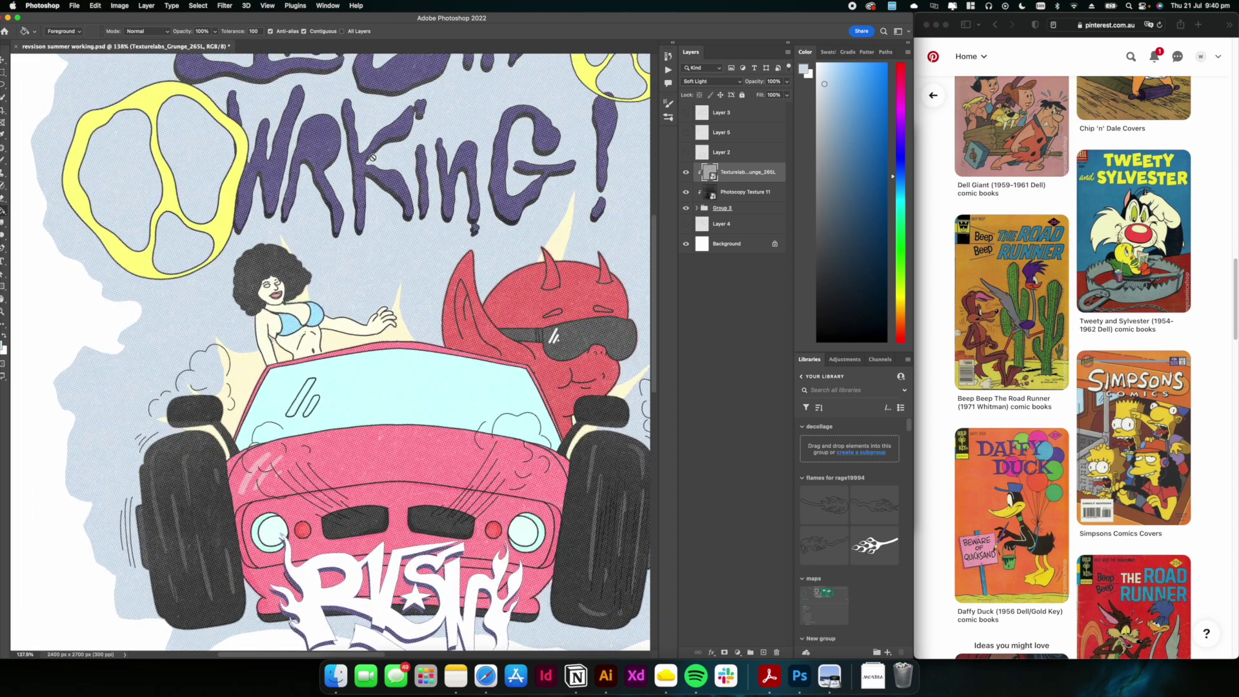
scroll(378, 147, "down", 3)
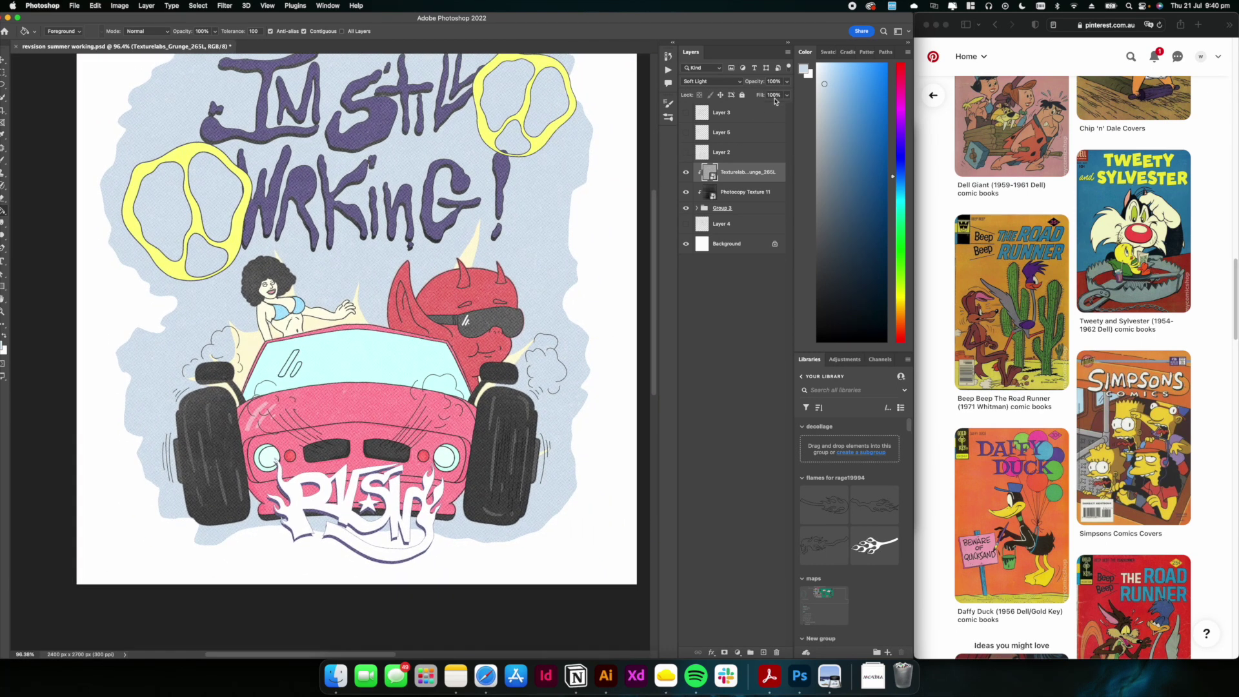
Set the Texturelabs_Grunge_265L layer's blend mode to Overlay and check the texture on the car and lettering
left_click(721, 83)
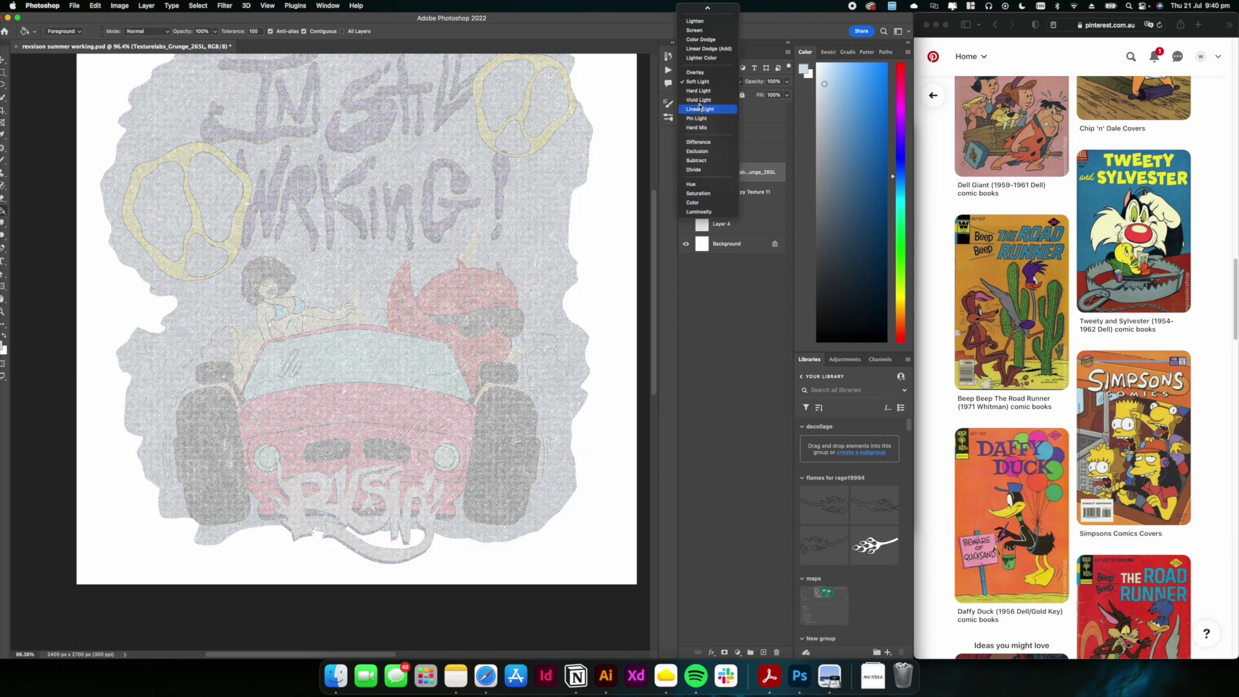
left_click(706, 72)
scroll(497, 233, "down", 5)
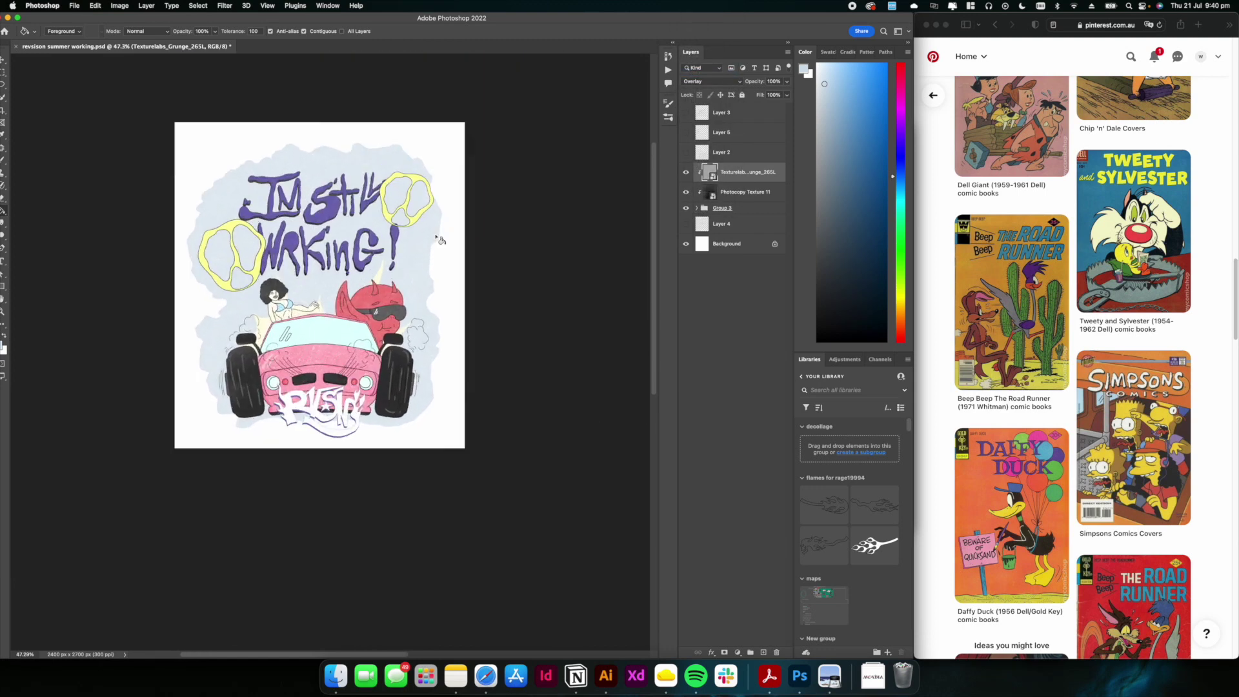
scroll(440, 240, "up", 5)
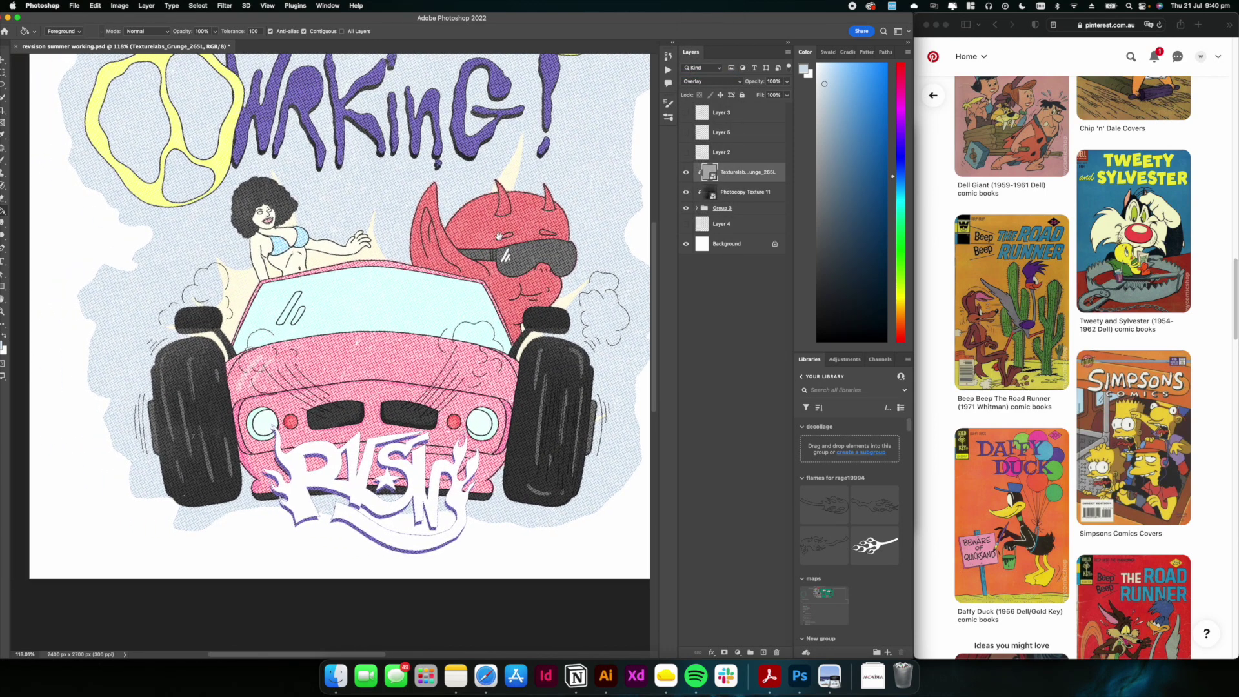
scroll(642, 222, "right", 3)
scroll(643, 222, "up", 1)
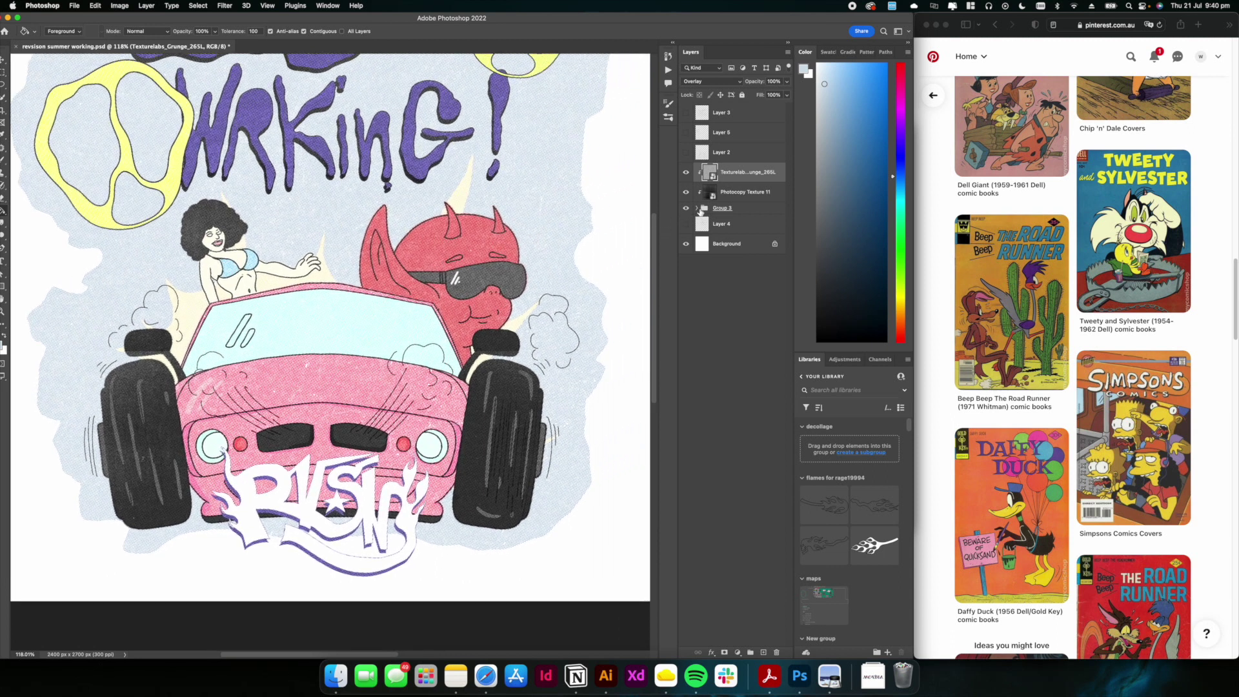
Expand Group 3 and switch Group 1's visibility off and back on to check its contents
left_click(697, 208)
left_click(738, 291)
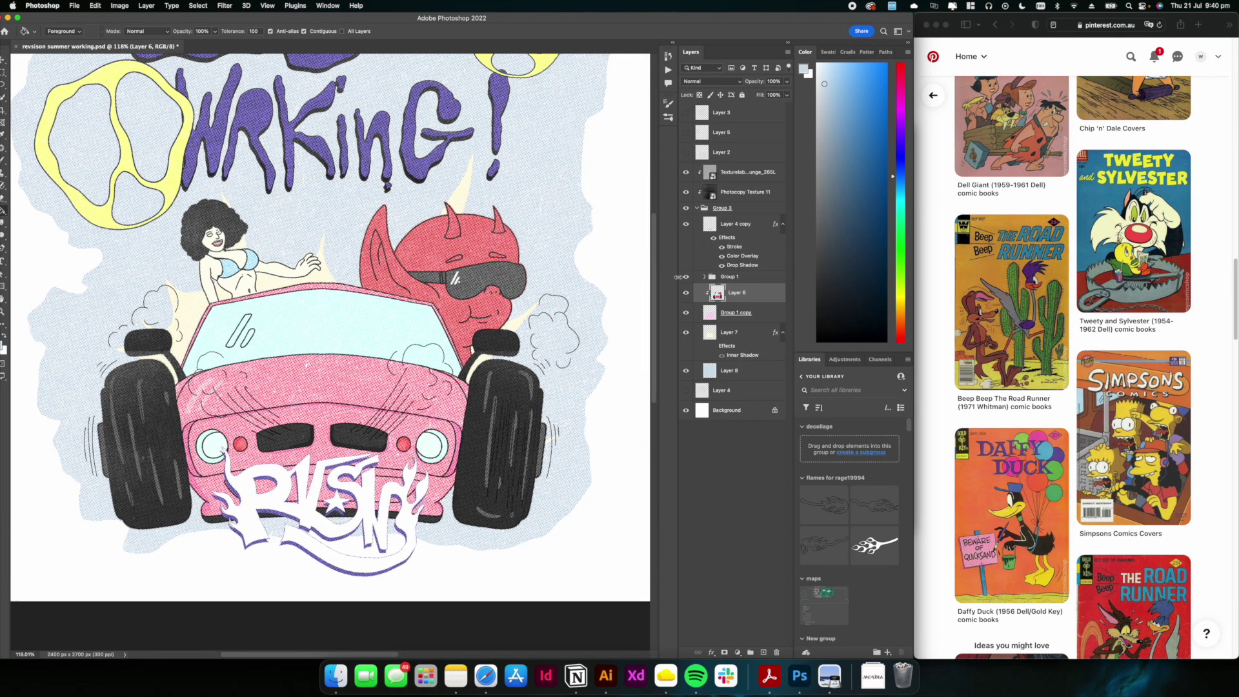
left_click(685, 277)
left_click(685, 276)
Scale the RVSN logo on Layer 4 copy to about 114%, rotate it about 25° and move it over the car's front wheel at the artwork's lower-left corner
left_click(729, 231)
scroll(512, 277, "down", 5)
key("super+t")
left_click_drag(375, 426, 354, 396)
left_click_drag(385, 330, 310, 412)
left_click_drag(246, 434, 249, 432)
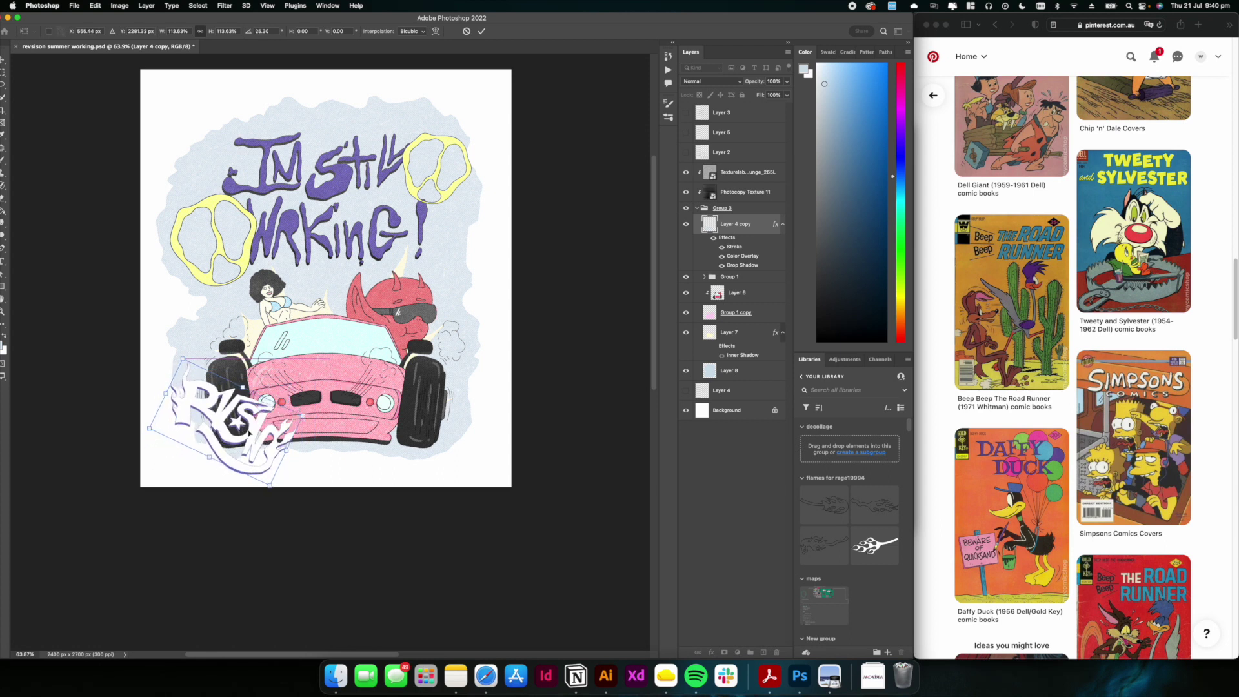
key("Return")
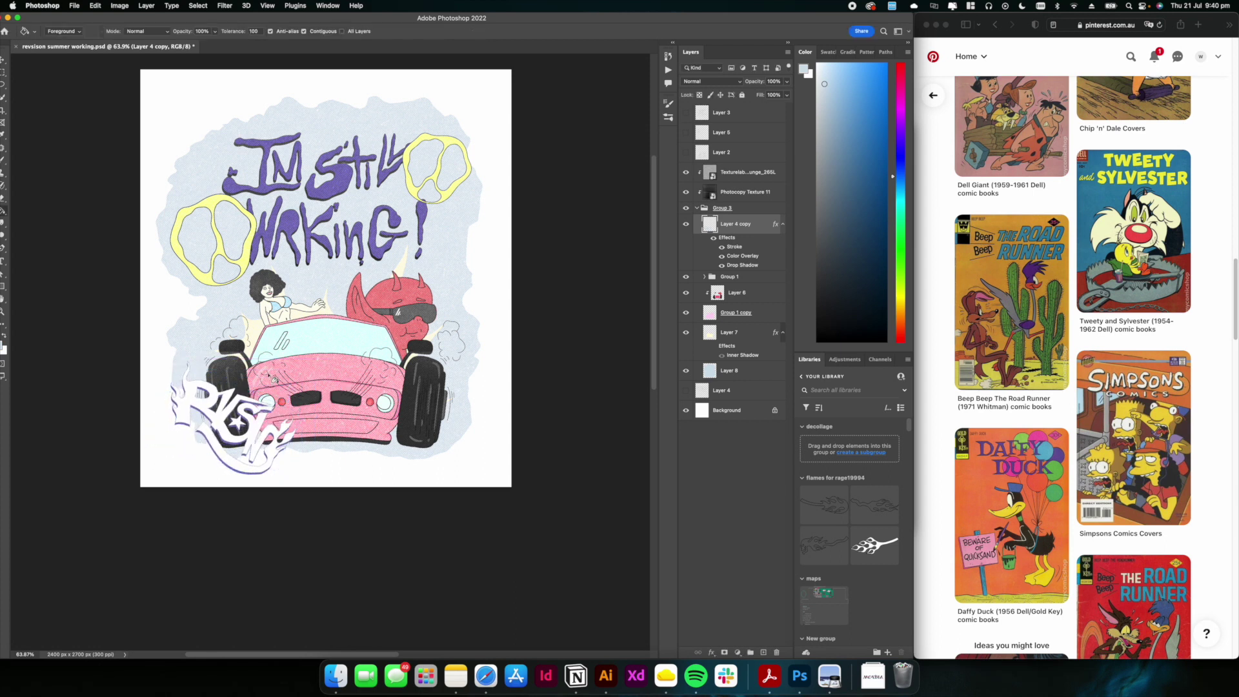
scroll(274, 379, "up", 5)
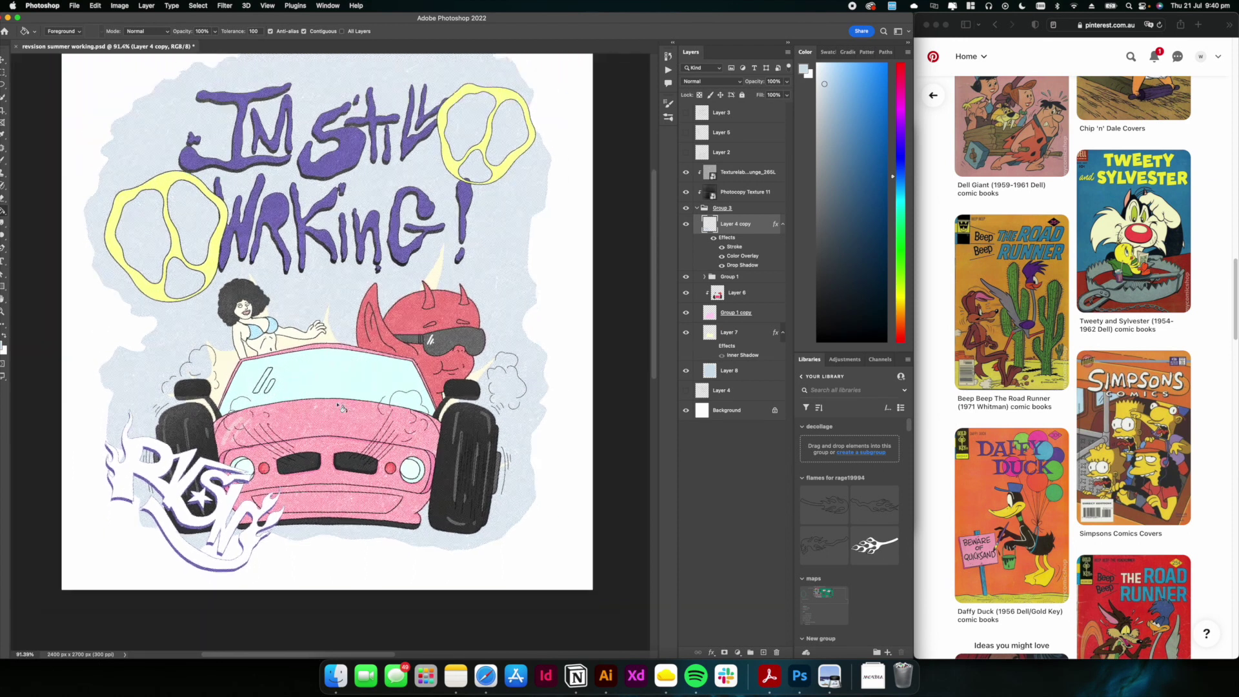
scroll(342, 408, "down", 4)
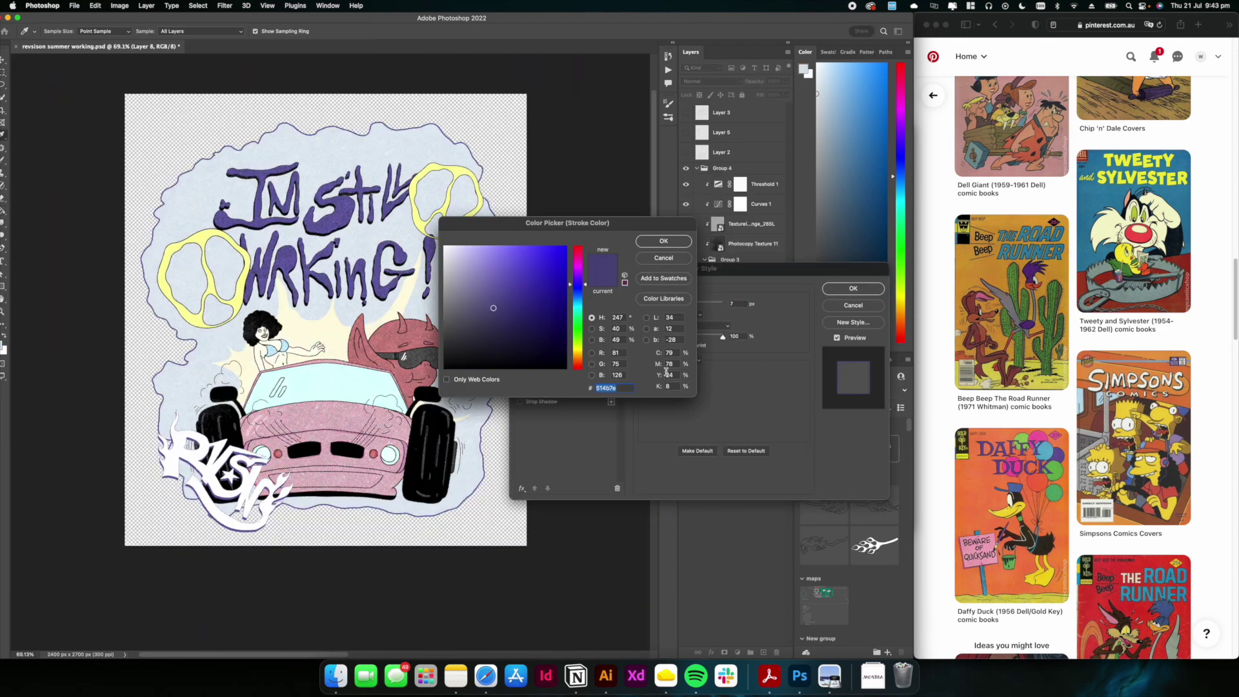
Try yellow and pale pink sampled from the artwork for Layer 8's stroke, and settle on black (000000)
left_click(429, 217)
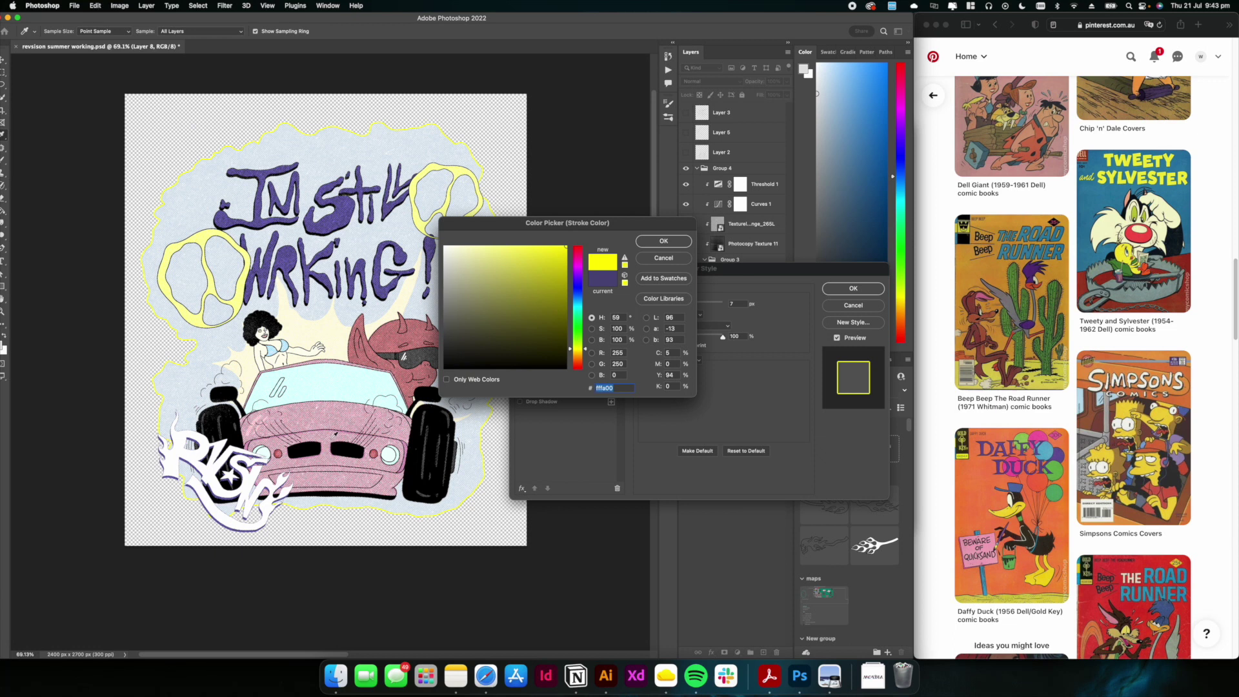
left_click(313, 421)
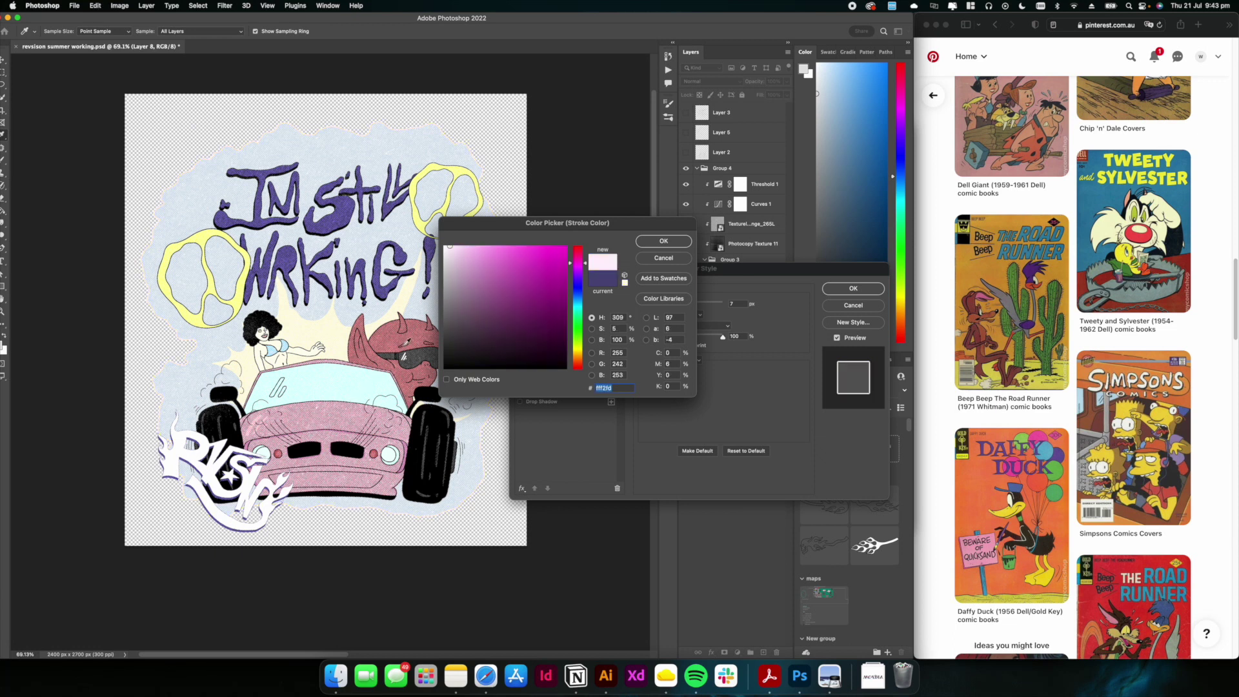
left_click(413, 358)
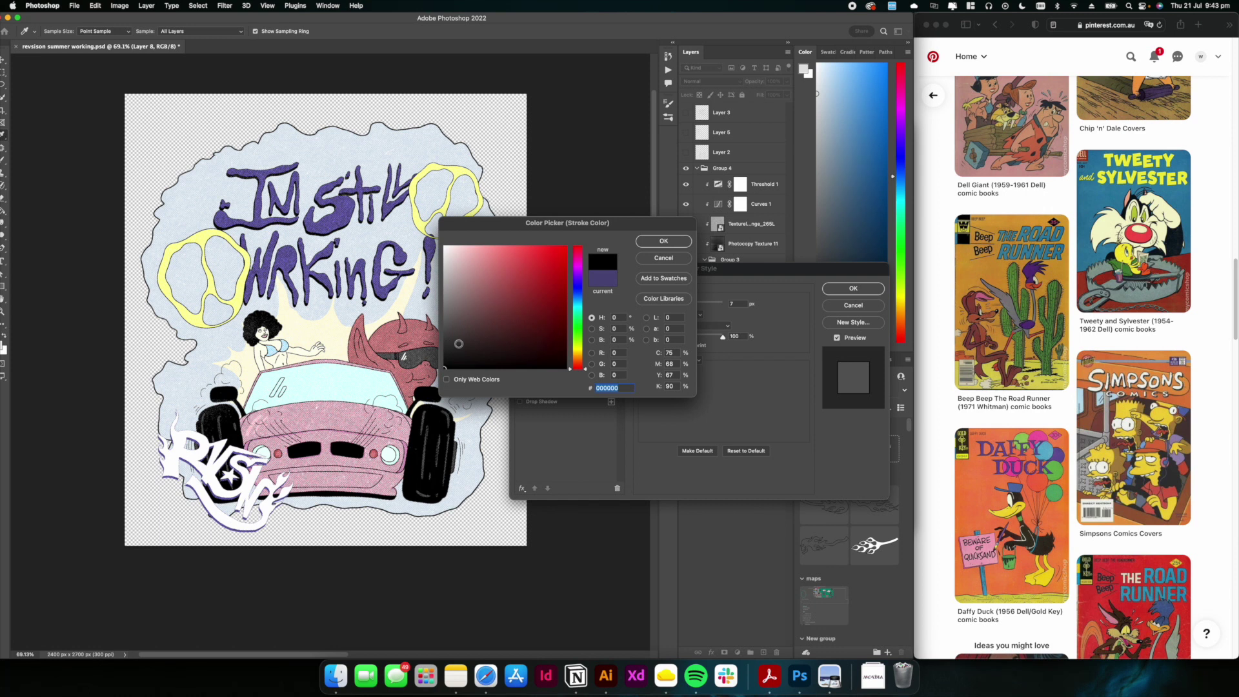
left_click(663, 242)
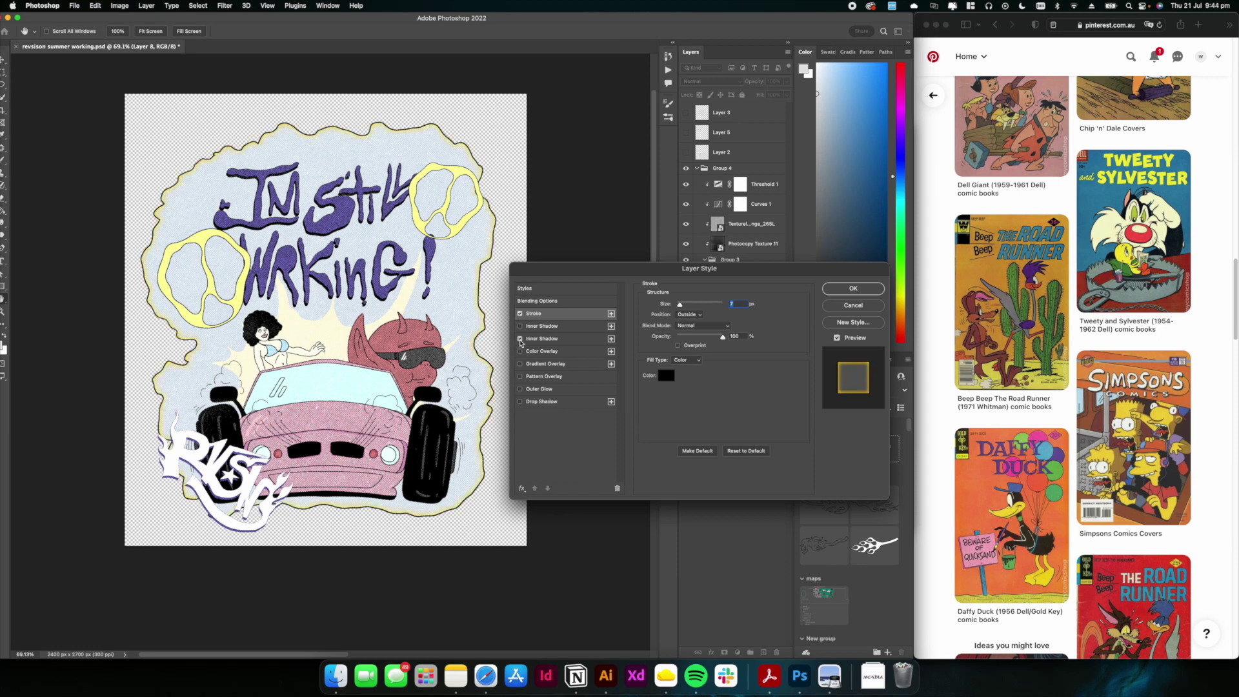
Change Layer 8's inner shadow colour to white and increase its size to about 180 px
left_click(550, 340)
left_click(742, 304)
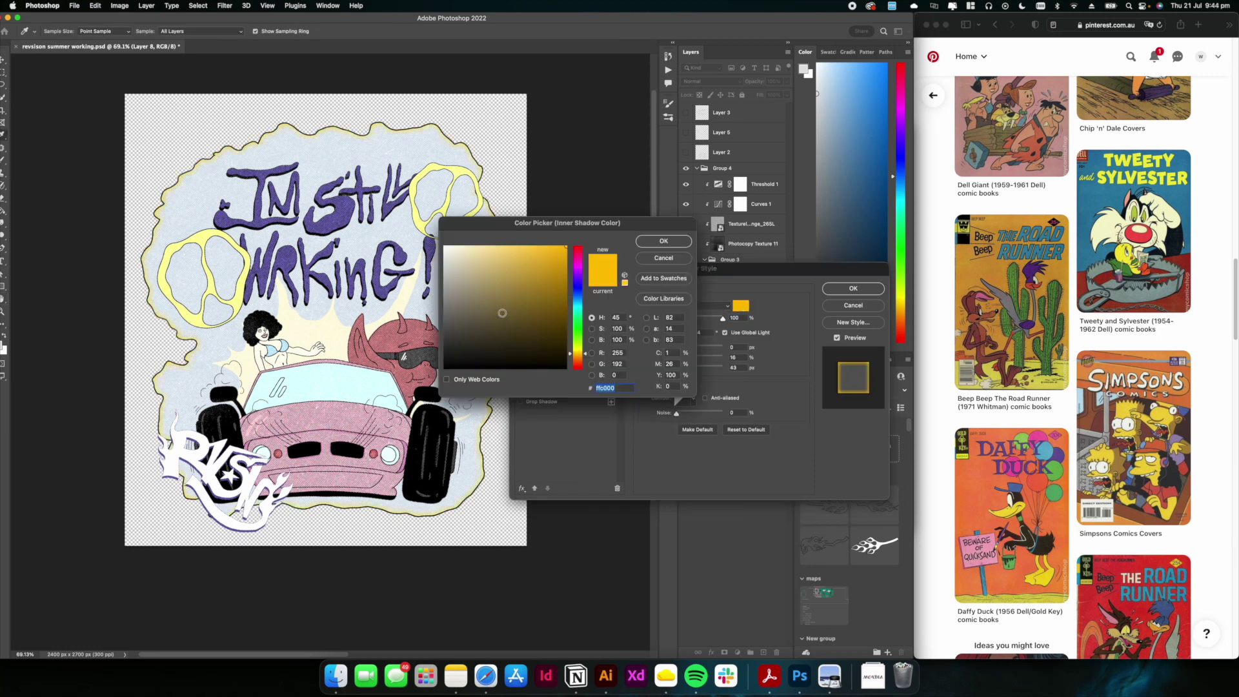
left_click_drag(503, 312, 442, 245)
key("Return")
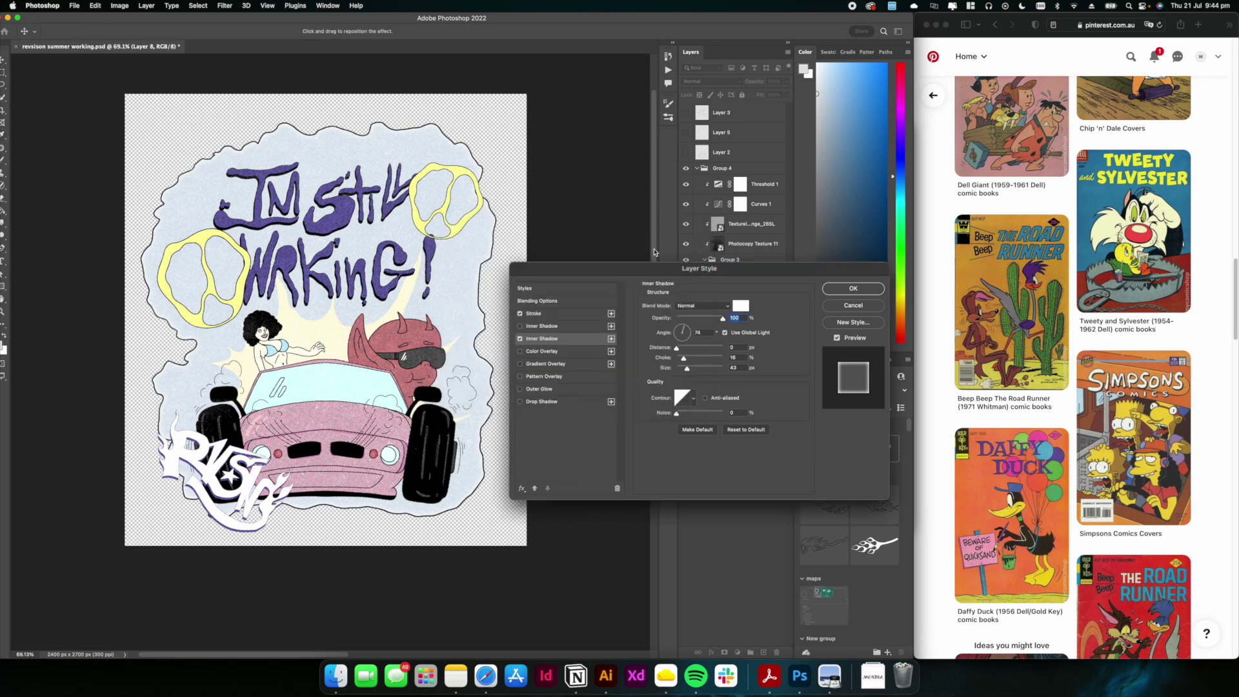
left_click_drag(686, 373, 709, 371)
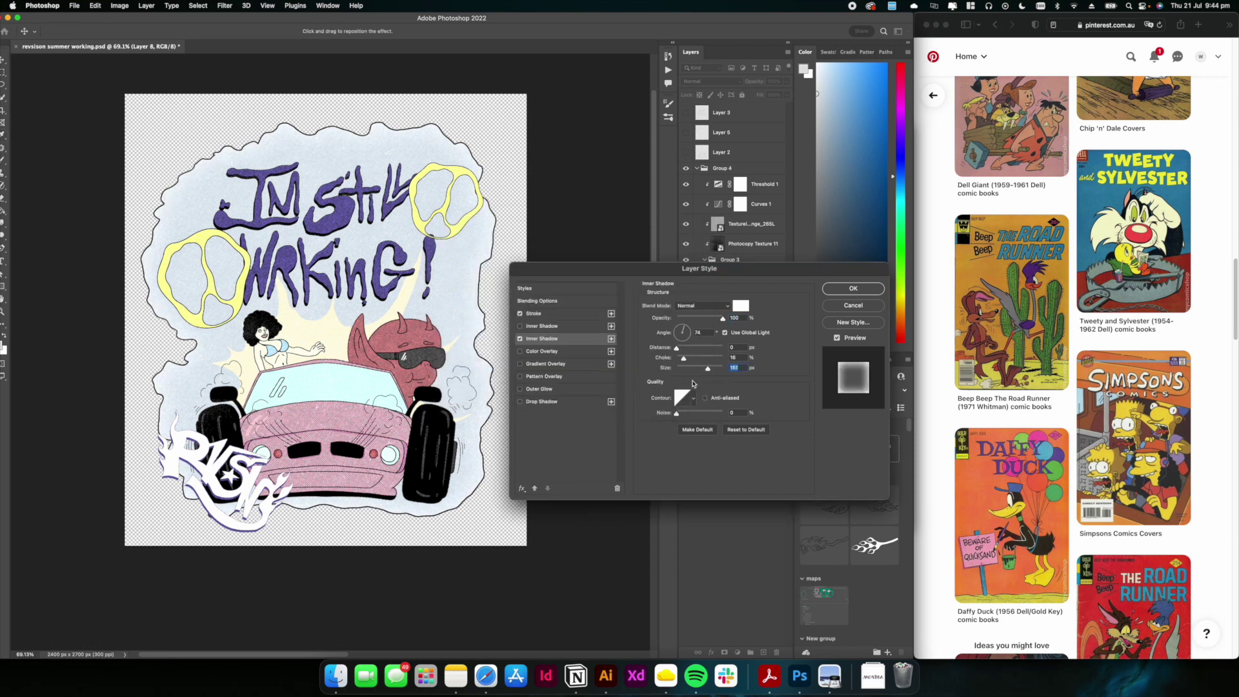
Switch Layer 8's stroke effect off and on repeatedly to compare the background shape with and without its outline
left_click(520, 313)
left_click(520, 315)
left_click(519, 313)
left_click(520, 313)
left_click(519, 314)
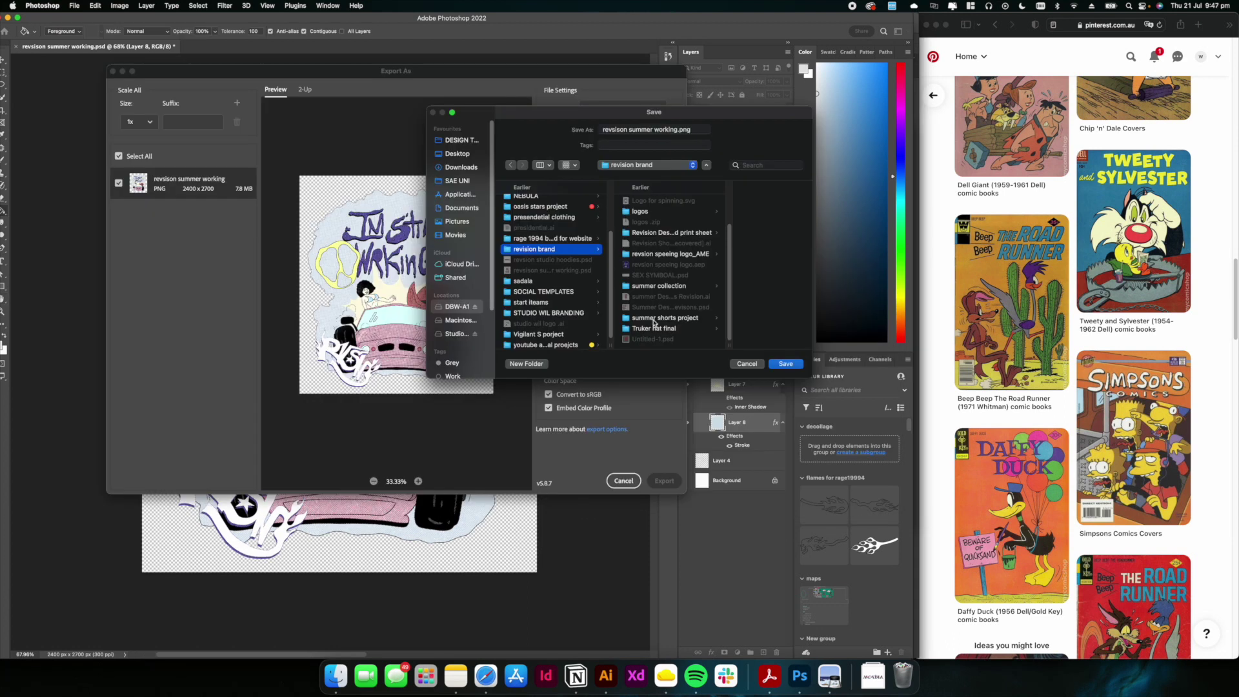
Export the artwork as revsison summer working.png into the summer collection folder and save the document
left_click(656, 321)
left_click(632, 288)
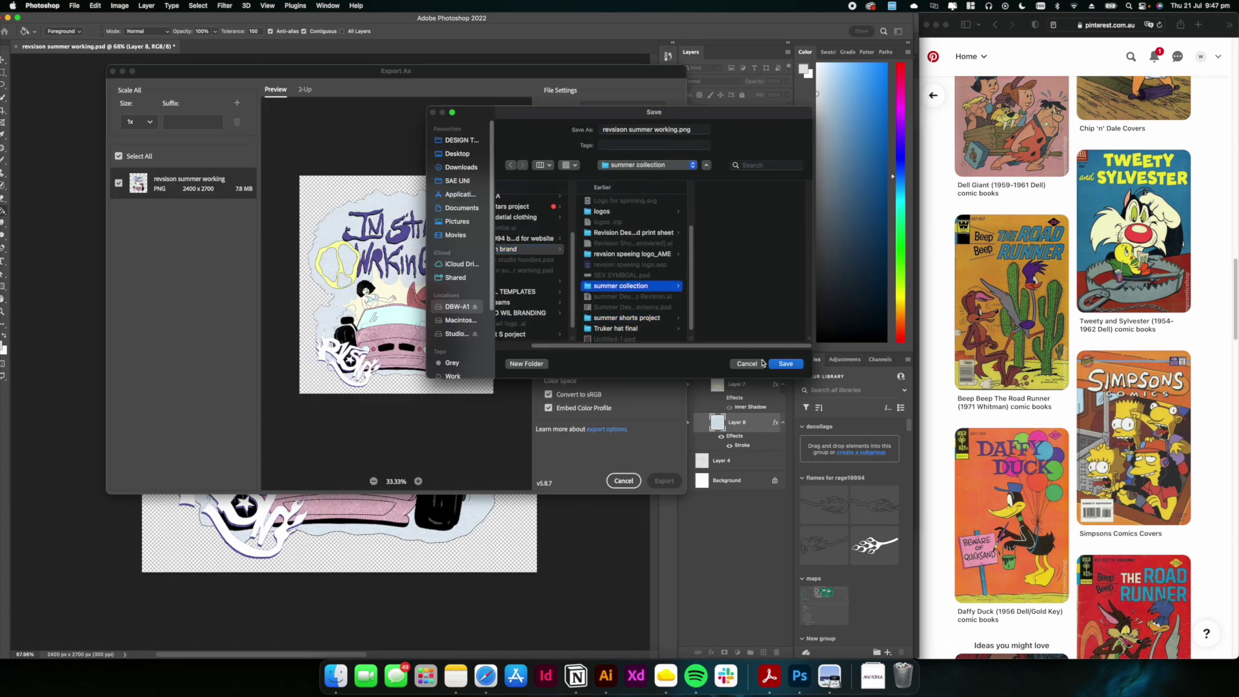
left_click(783, 363)
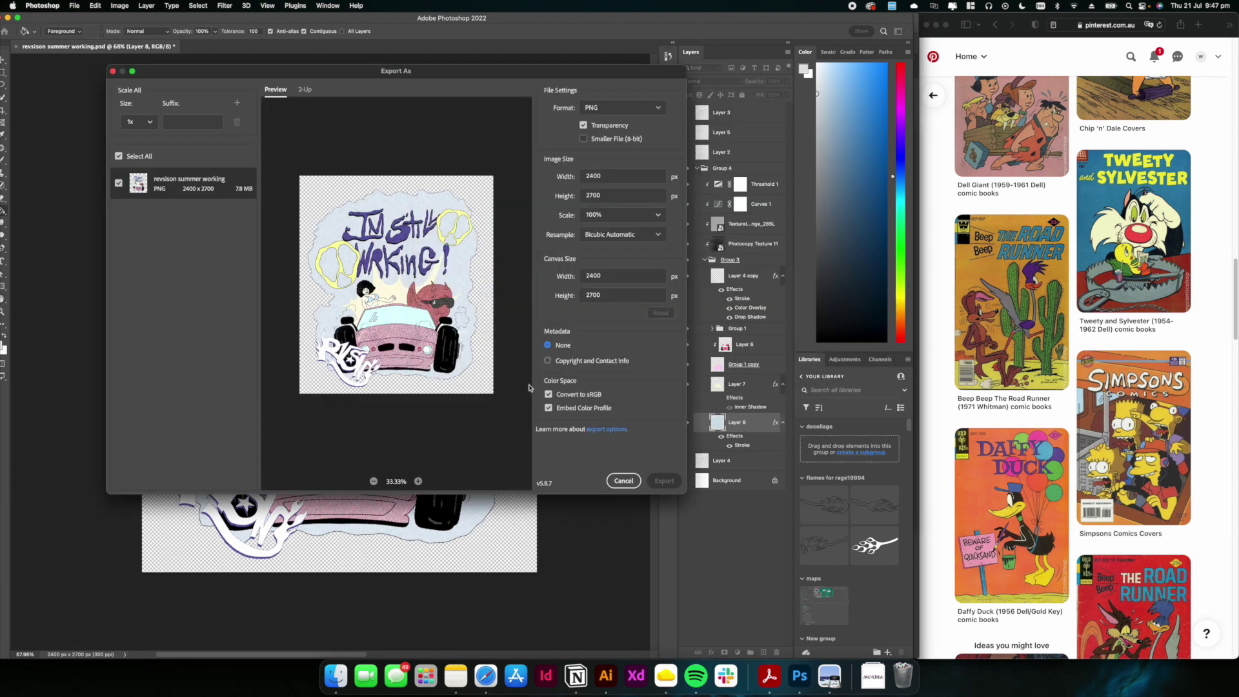
key("super+s")
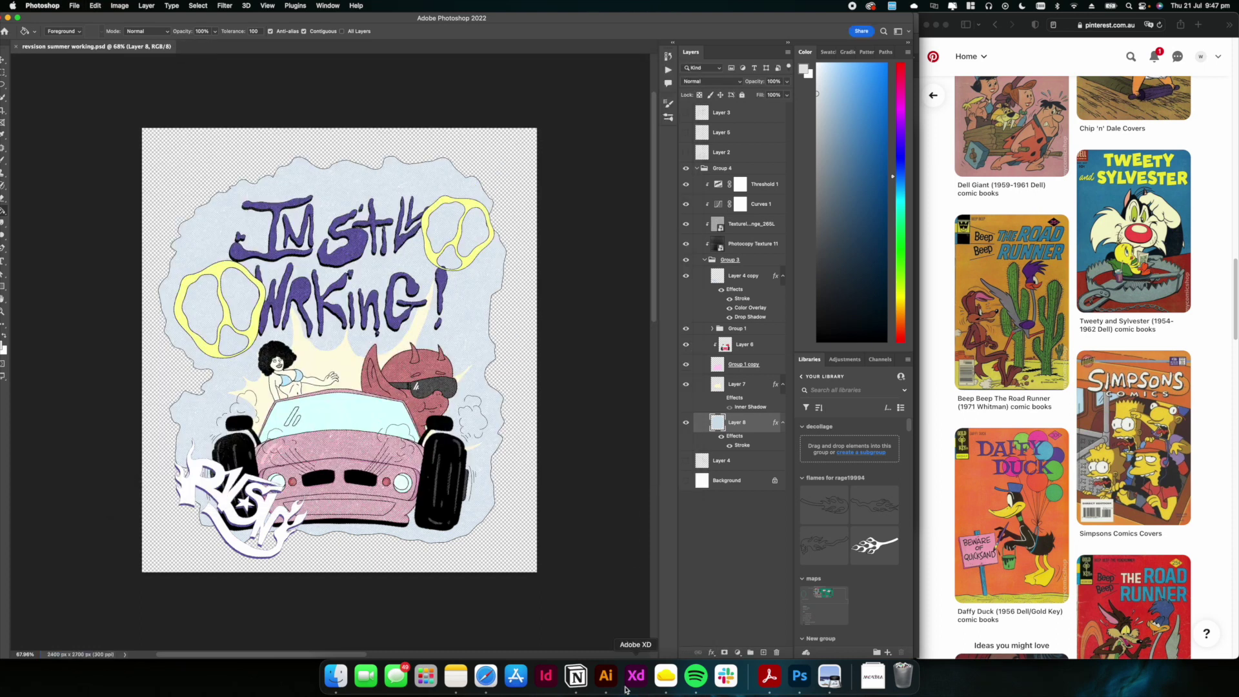
Switch to Illustrator's shirt mockup, expand Layer 1 and place the exported PNG from the summer collection folder on the front shirt
left_click(618, 683)
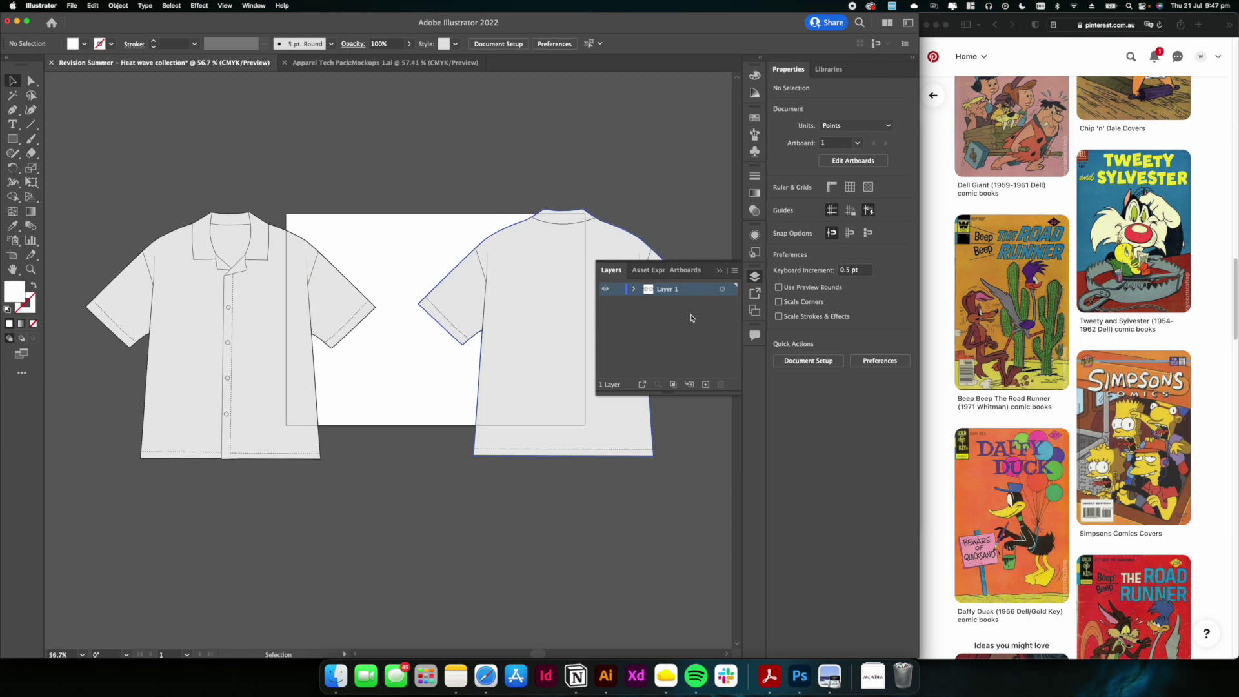
left_click(633, 289)
left_click(336, 675)
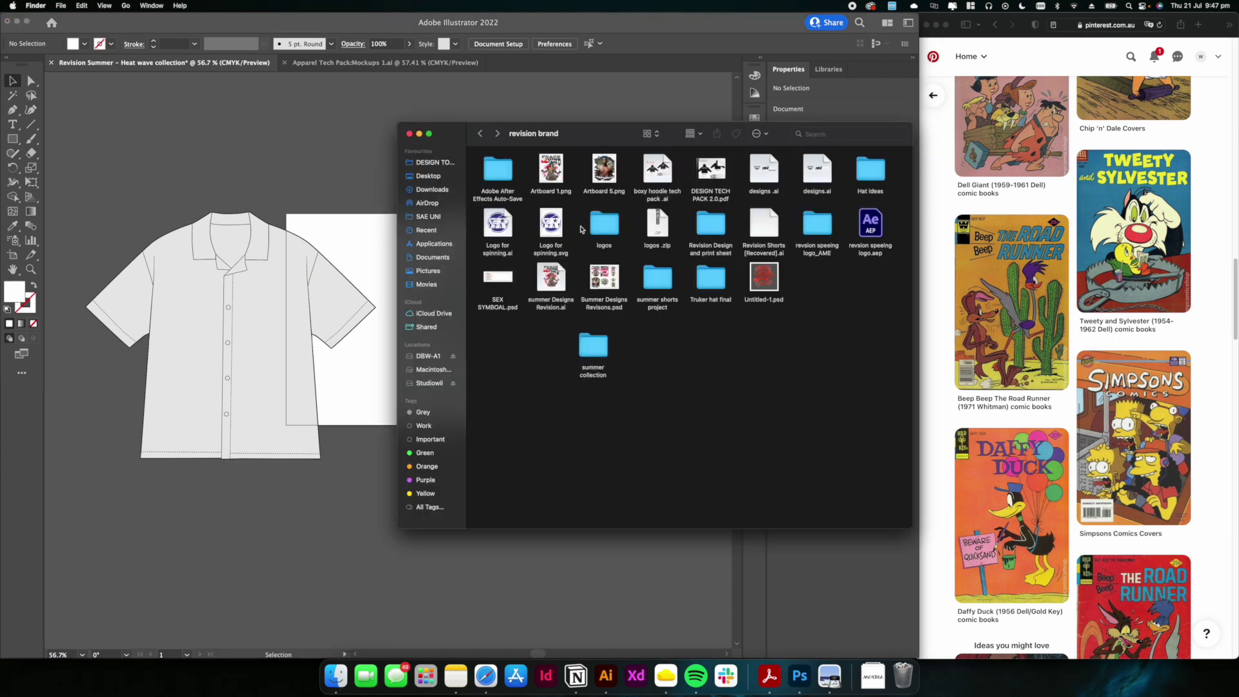
double_click(593, 347)
left_click_drag(499, 171, 188, 341)
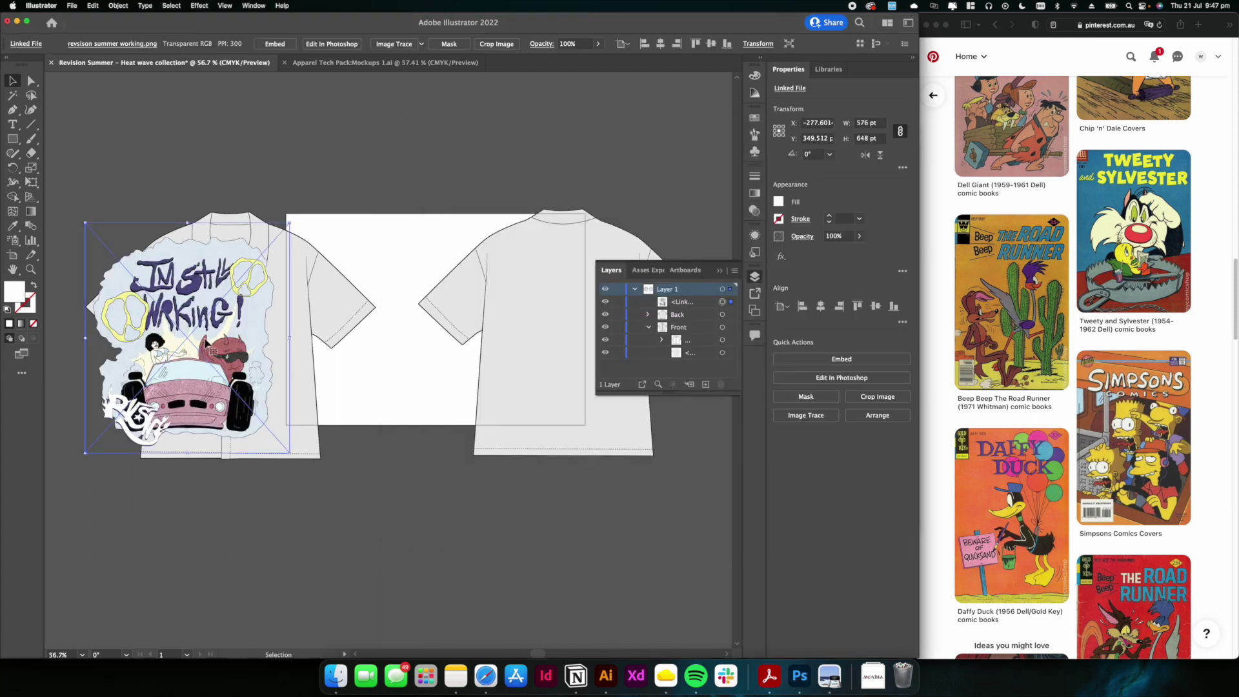
Scale the placed artwork down to about 458 × 515 pt and centre it on the shirt front
left_click_drag(323, 234, 280, 280)
key("super+z")
left_click_drag(197, 376, 227, 359)
key("Return")
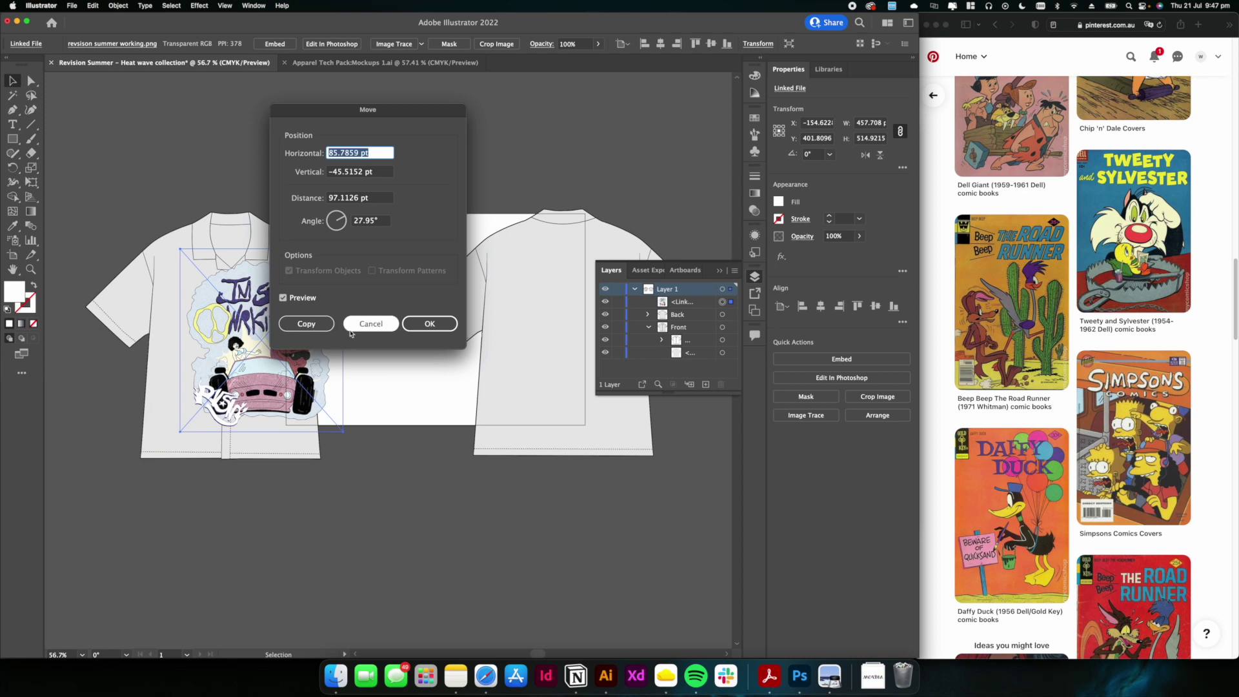
left_click(368, 324)
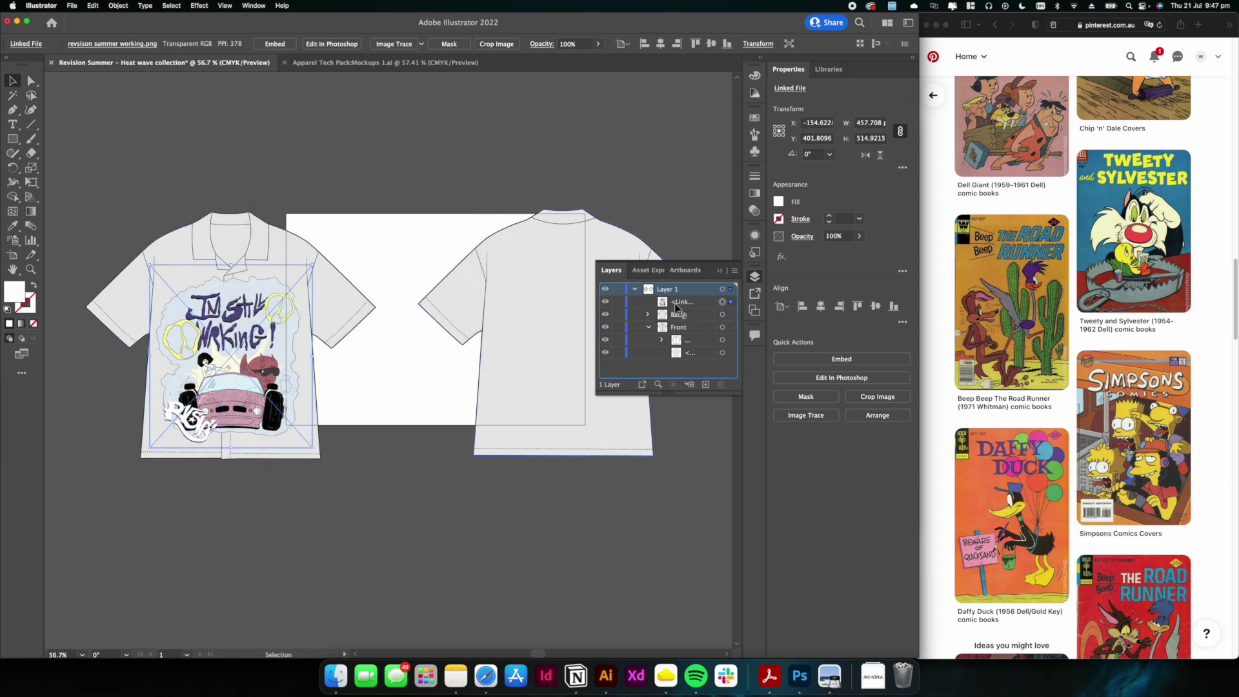
Move the linked artwork into the Front group, beneath the shirt's detail lines
left_click(728, 290)
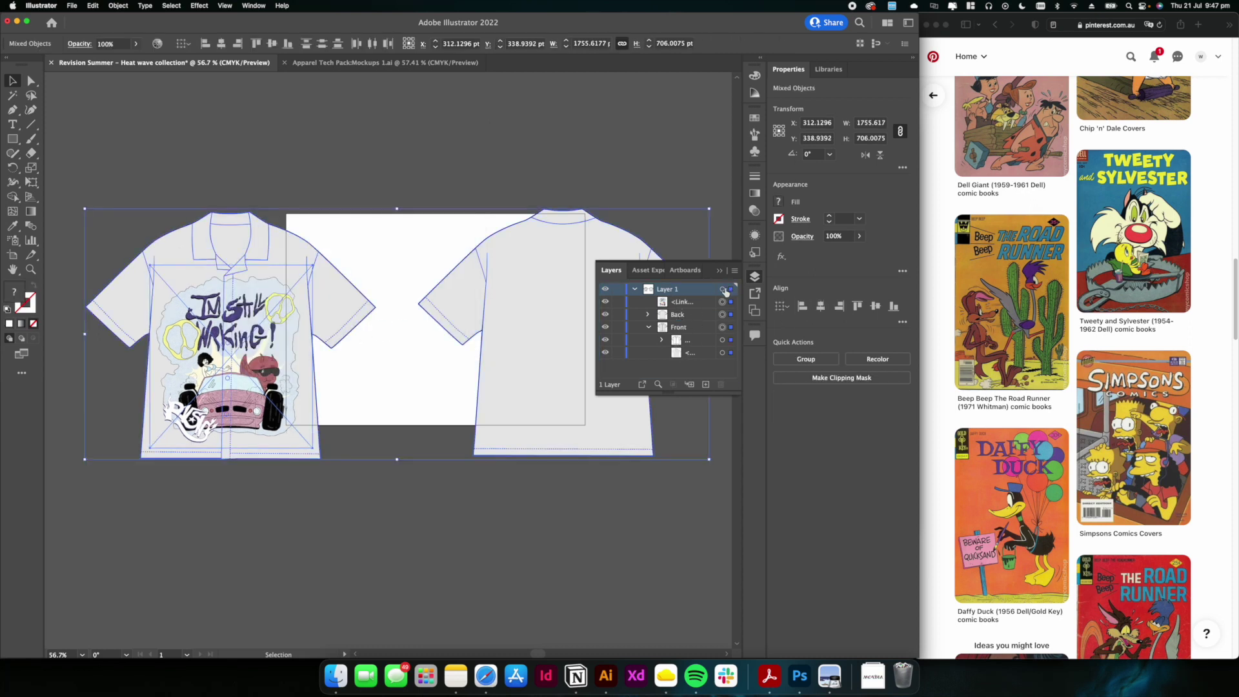
left_click(723, 304)
left_click_drag(699, 306, 694, 347)
Enlarge the linked artwork slightly to about 468 × 526 pt and adjust its position on the shirt front
scroll(302, 332, "up", 5)
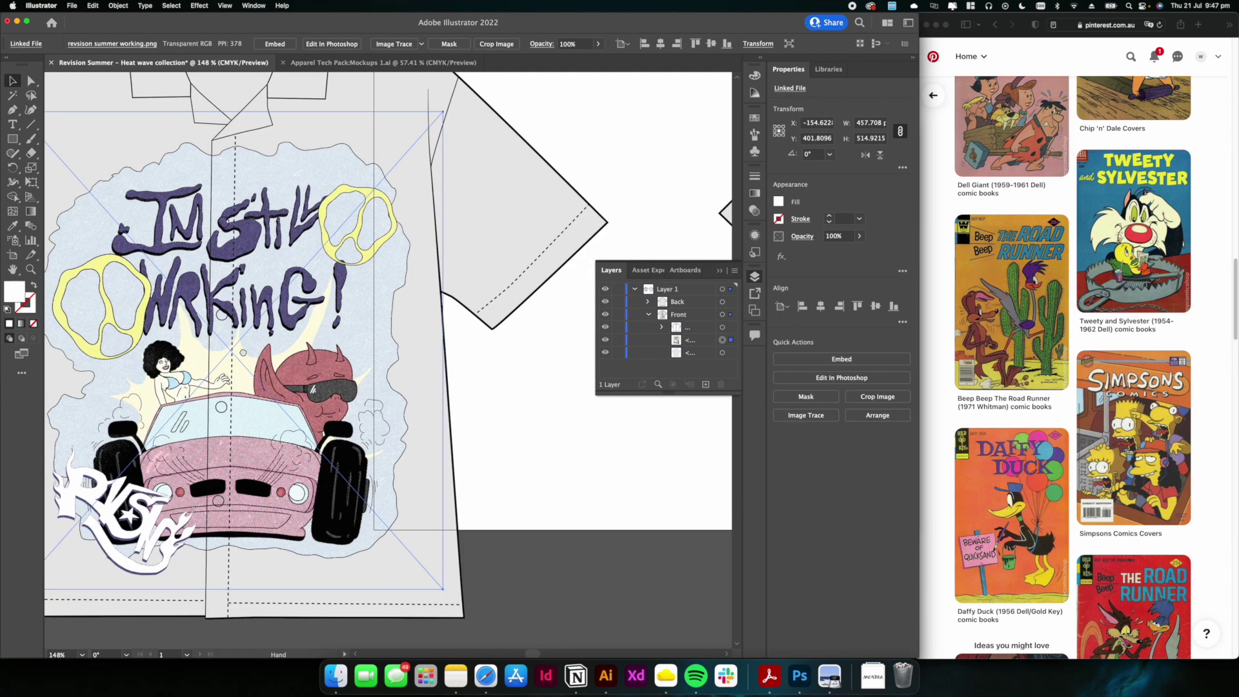
left_click_drag(423, 331, 429, 330)
left_click_drag(318, 340, 313, 336)
key("Return")
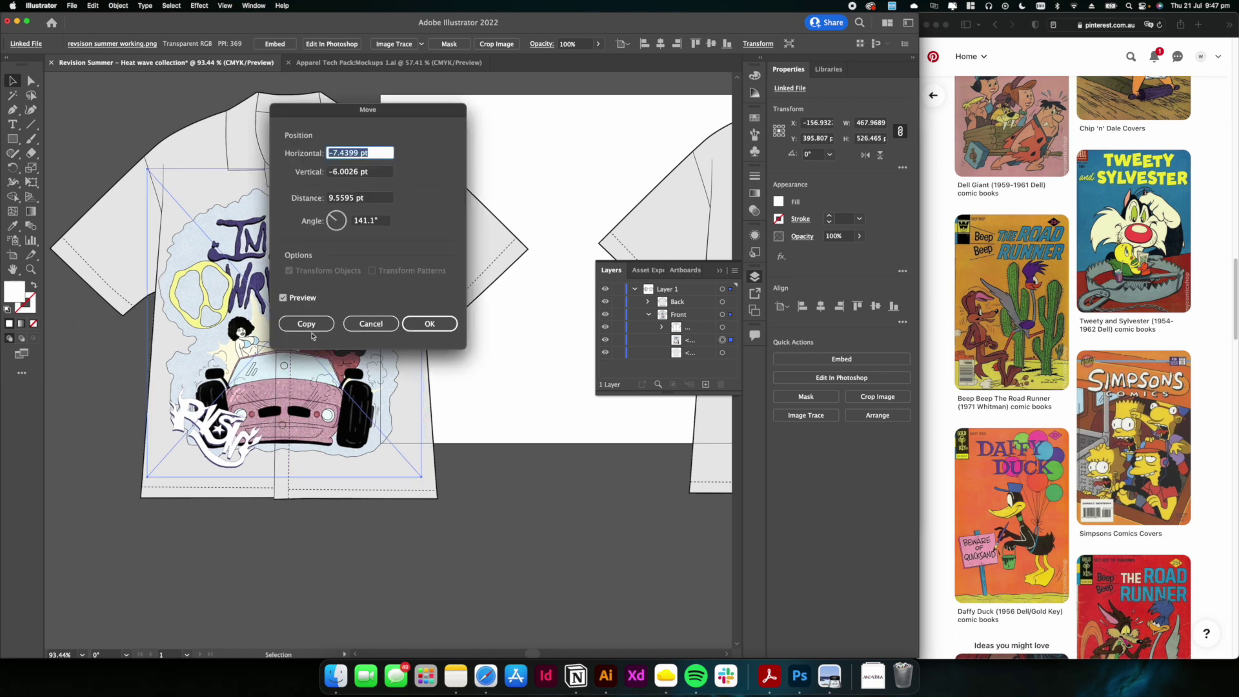
left_click(371, 324)
Fill the front shirt's body shape with a warm yellow of about C 1, M 11, Y 65, K 0
left_click(693, 354)
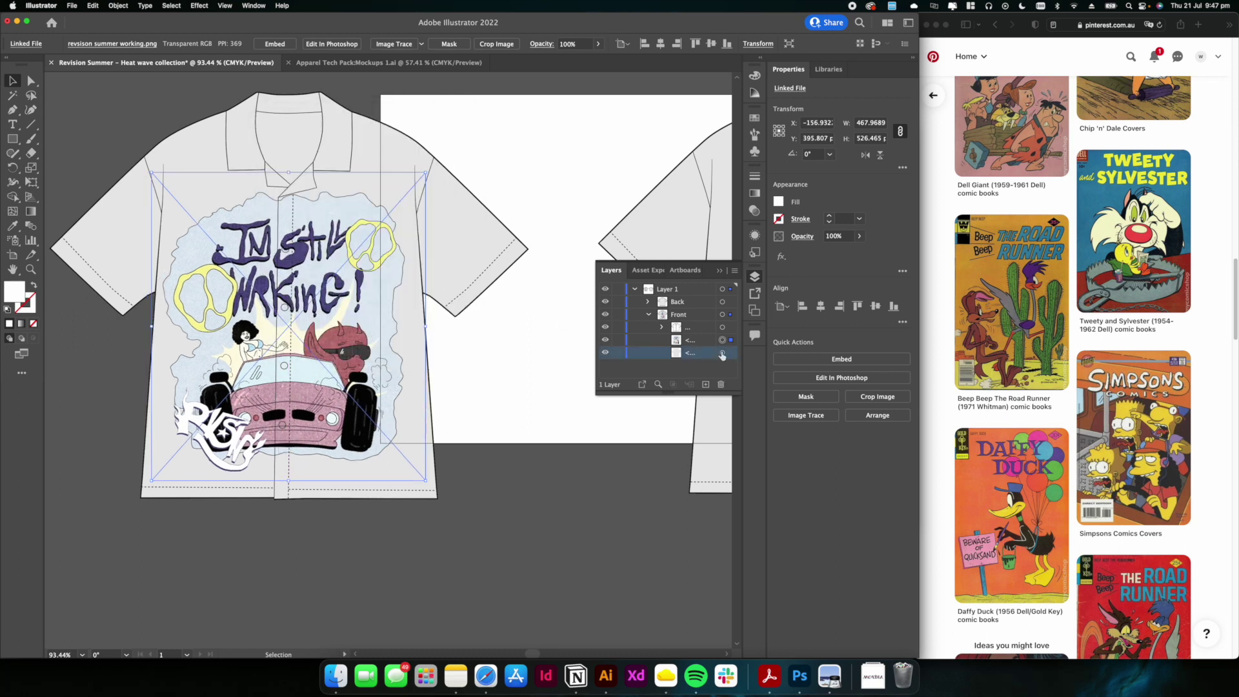
left_click(722, 354)
left_click(785, 201)
left_click_drag(697, 252, 710, 252)
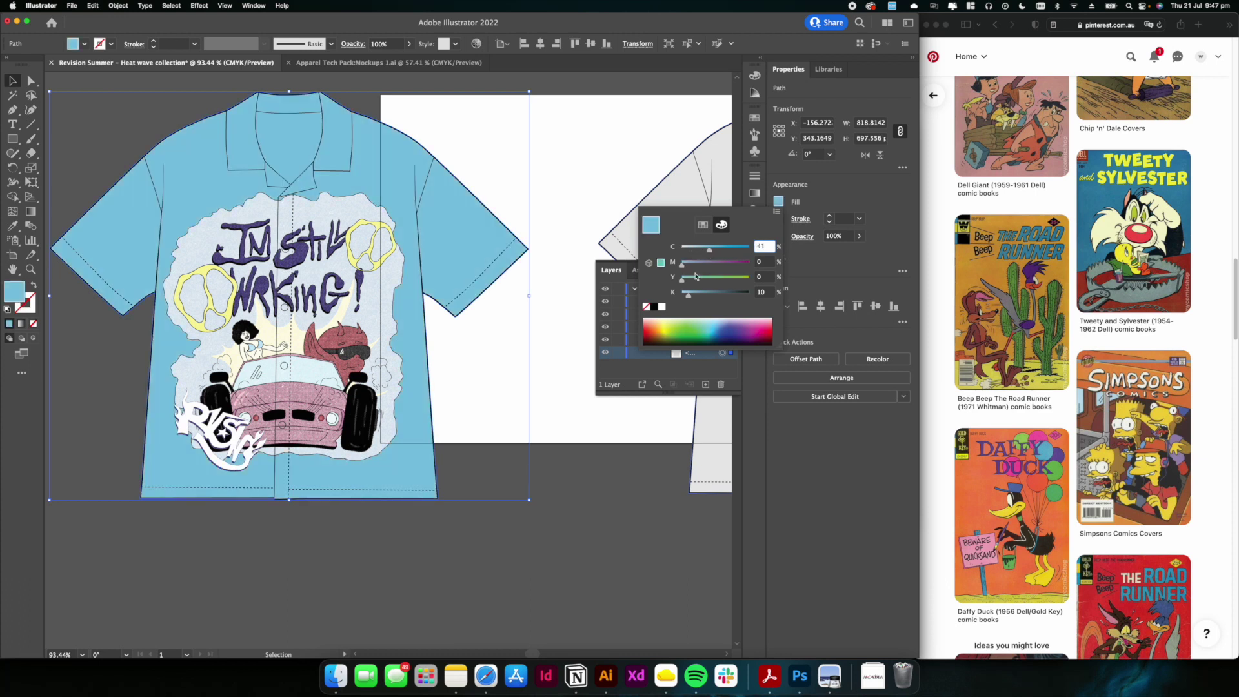
left_click_drag(662, 323, 672, 319)
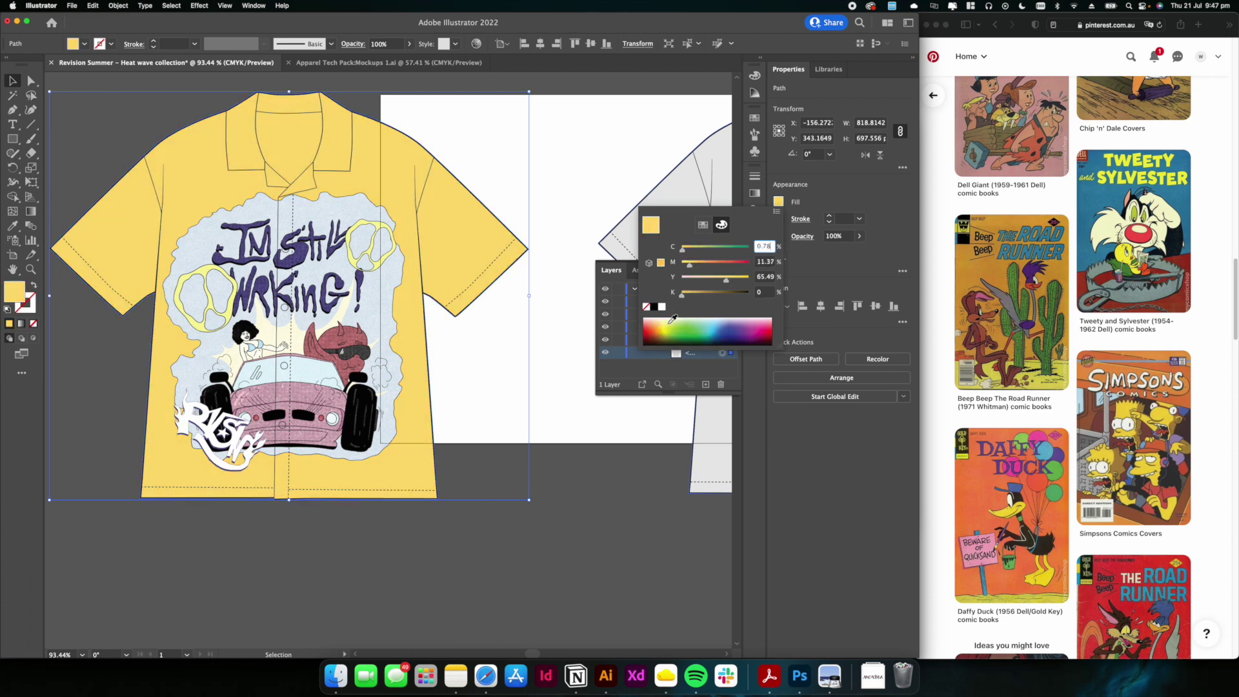
key("Escape")
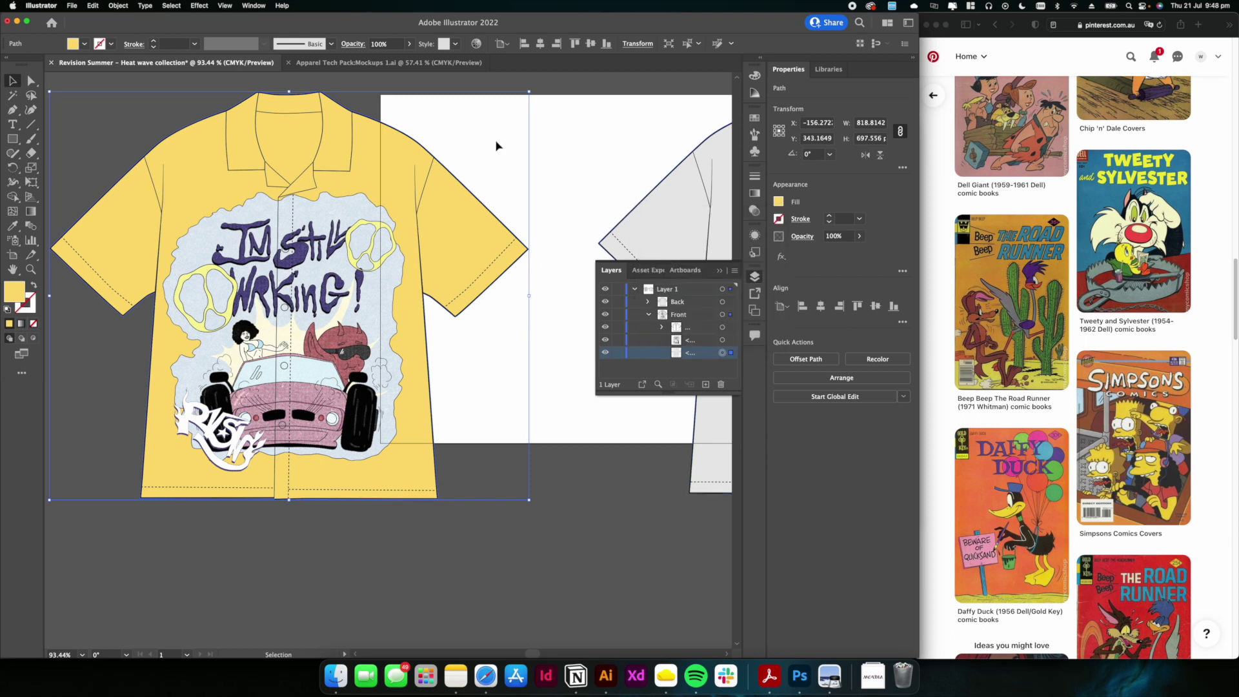
Enlarge the linked artwork to about 686 × 771 pt over the shirt front and duplicate the yellow body shape beneath it
left_click(375, 303)
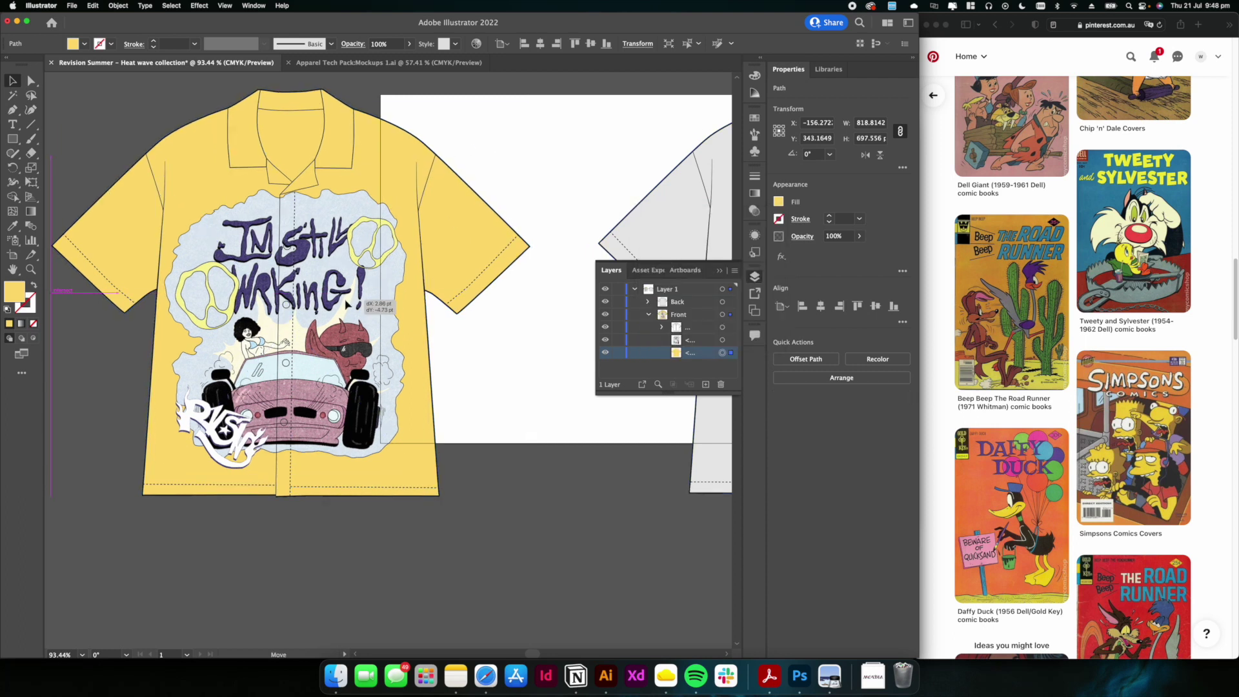
left_click(725, 340)
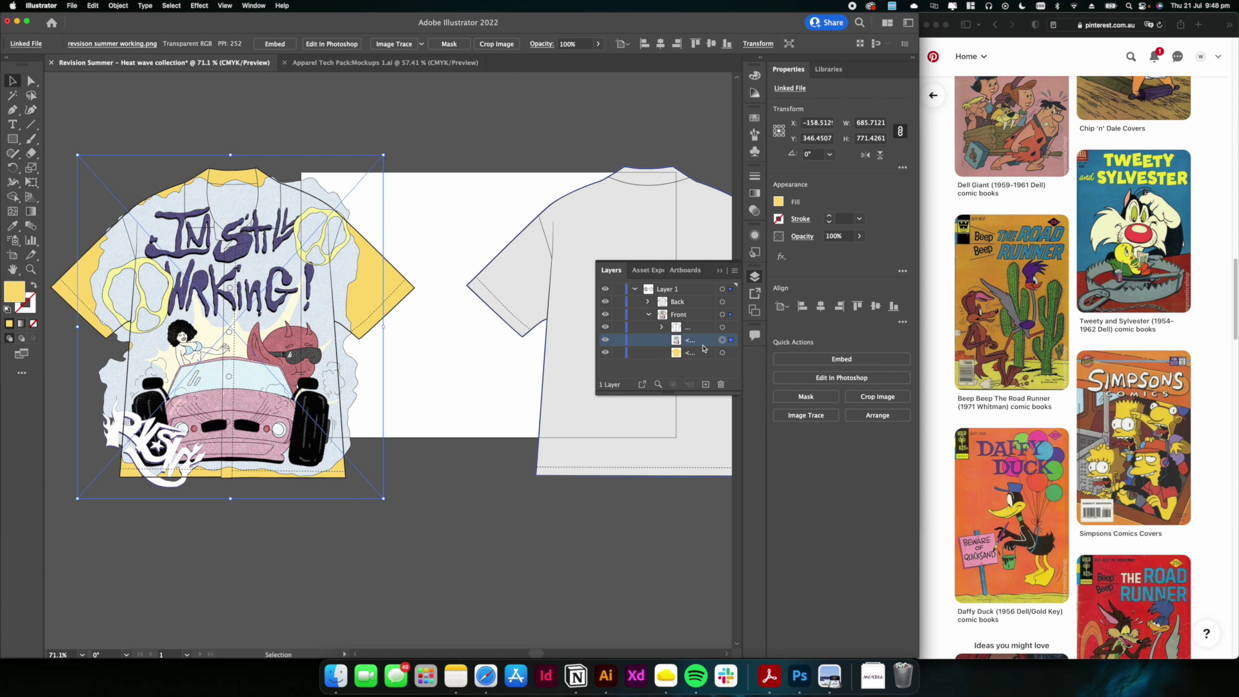
left_click(691, 352)
left_click(723, 352)
left_click_drag(703, 350, 702, 348)
left_click(697, 345)
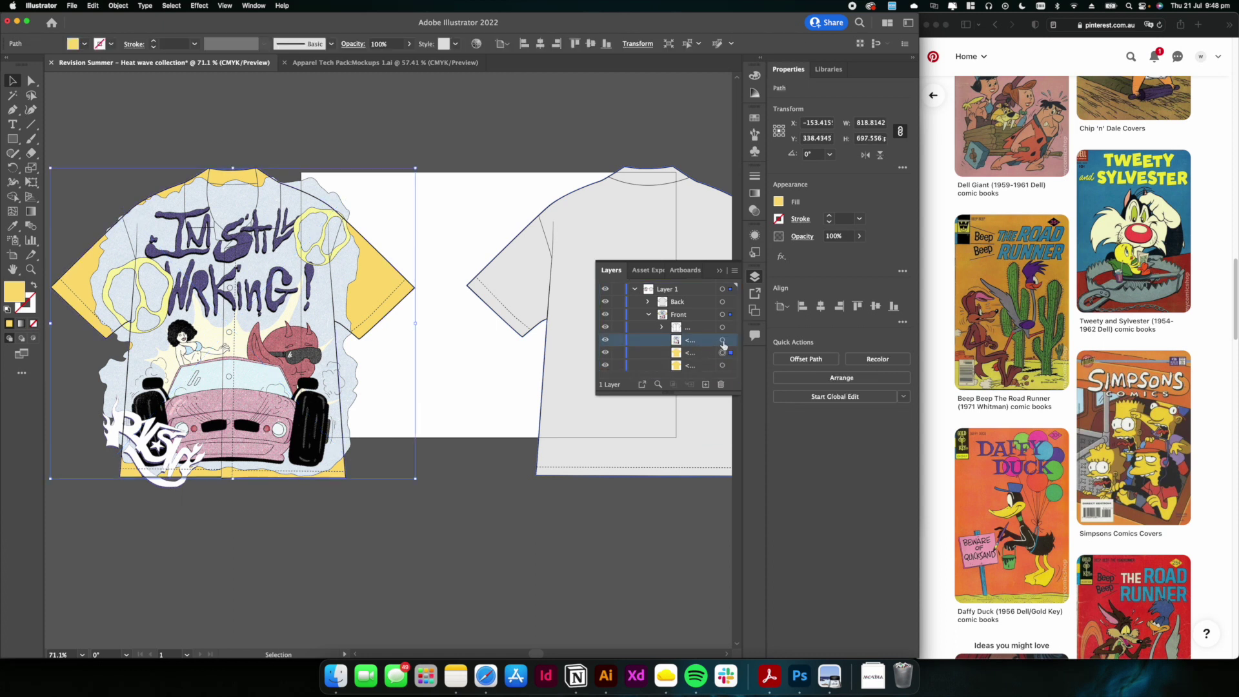
Move one copy of the yellow body shape directly above the linked artwork in the Front group
left_click(723, 342)
left_click(723, 352, "shift")
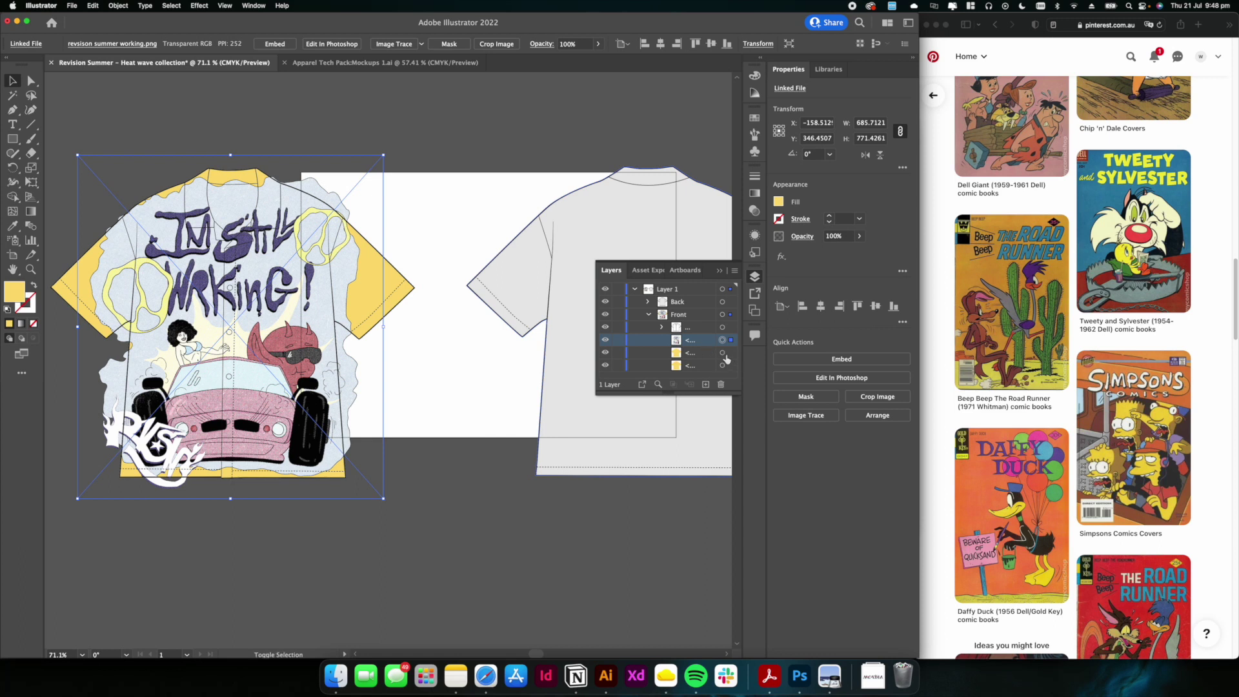
left_click(708, 358)
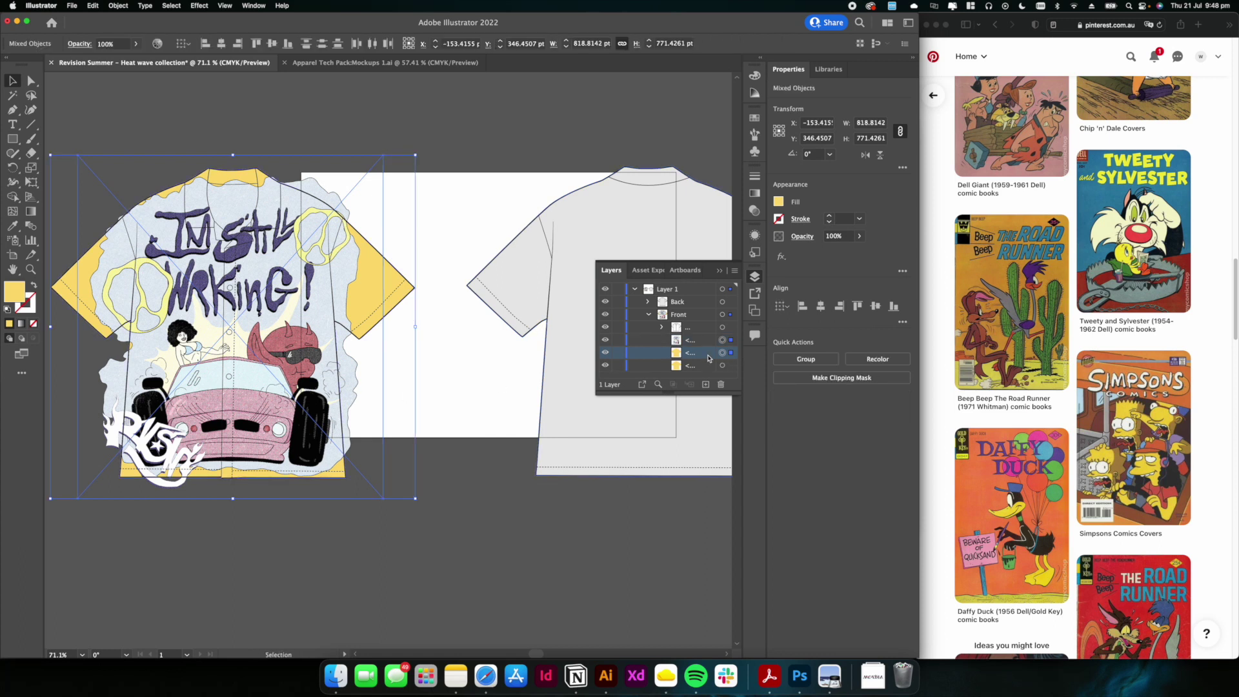
left_click(696, 342)
left_click(703, 357)
left_click(723, 352)
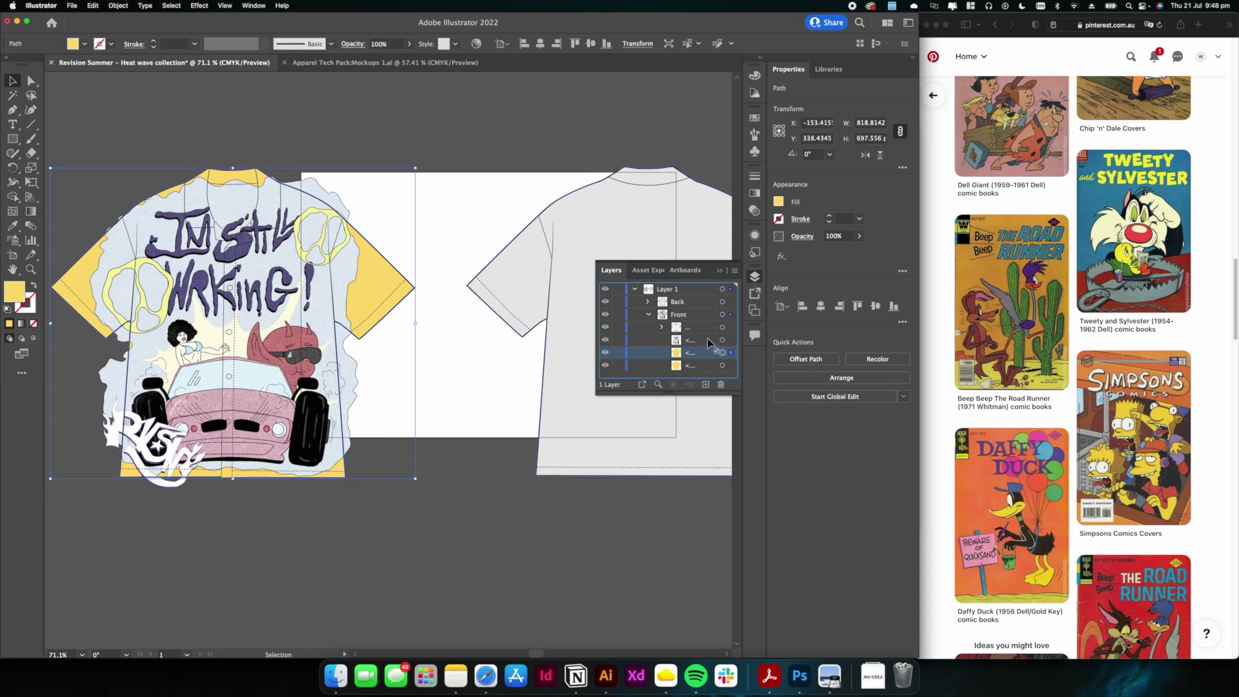
left_click_drag(697, 337, 697, 342)
Make a clipping mask from the upper yellow body shape and the linked artwork, and deselect the result
left_click(723, 353, "shift")
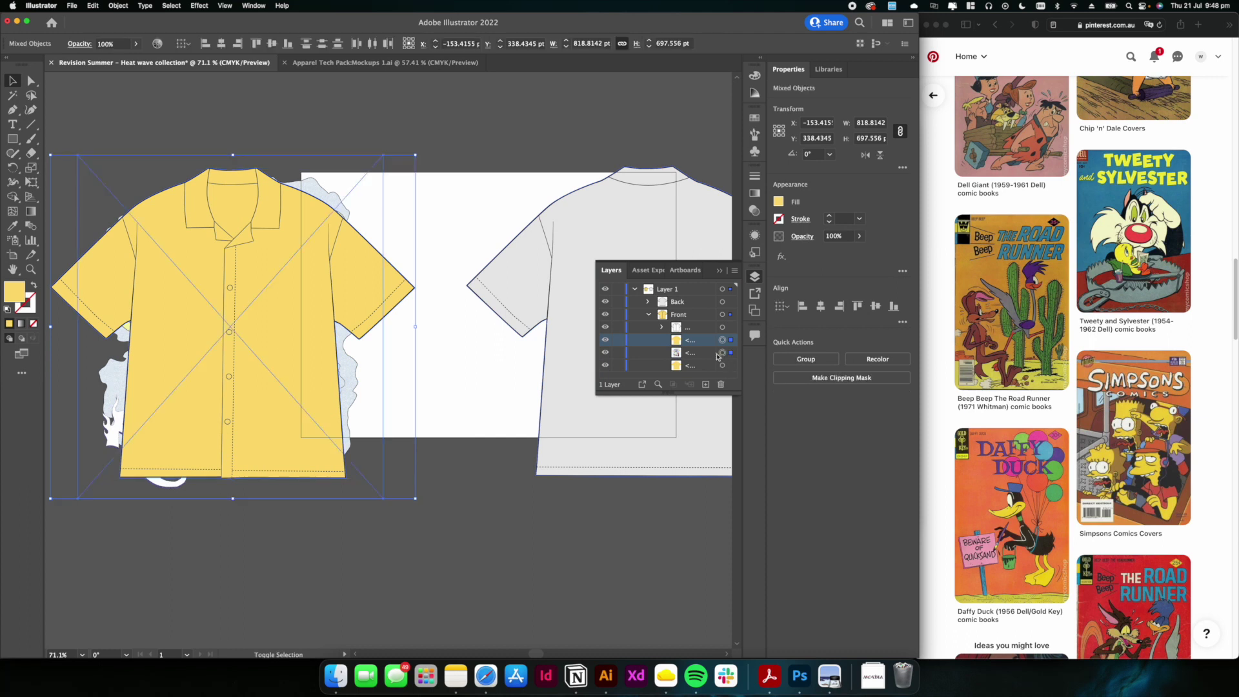
right_click(291, 330)
left_click(318, 420)
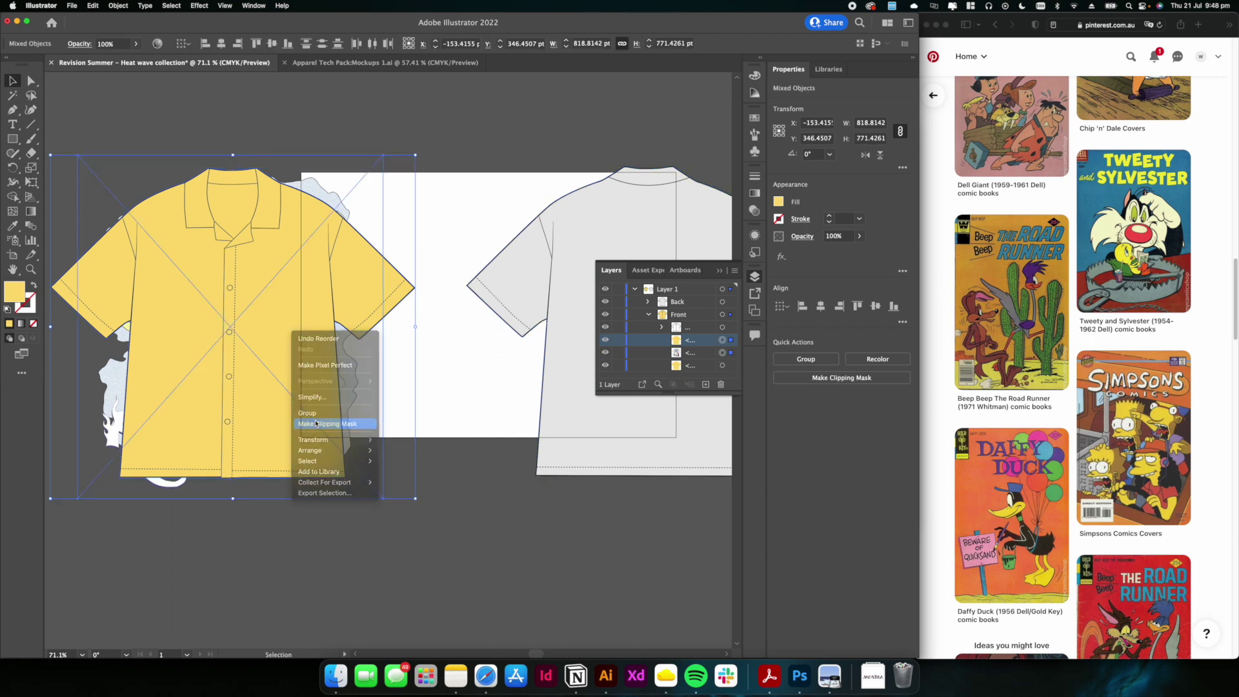
left_click(419, 406)
Select the linked artwork inside the clipping group and adjust its size and position within the front shirt shape
left_click_drag(389, 382, 430, 368)
scroll(397, 350, "up", 5)
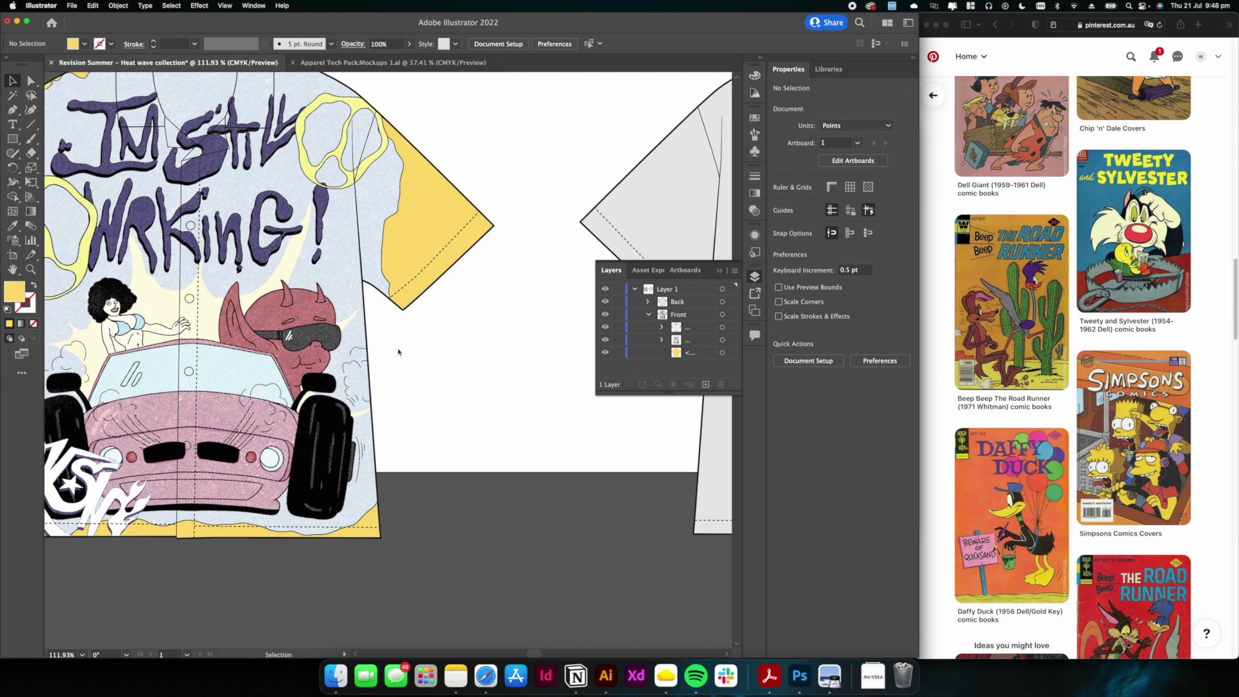
scroll(396, 359, "left", 5)
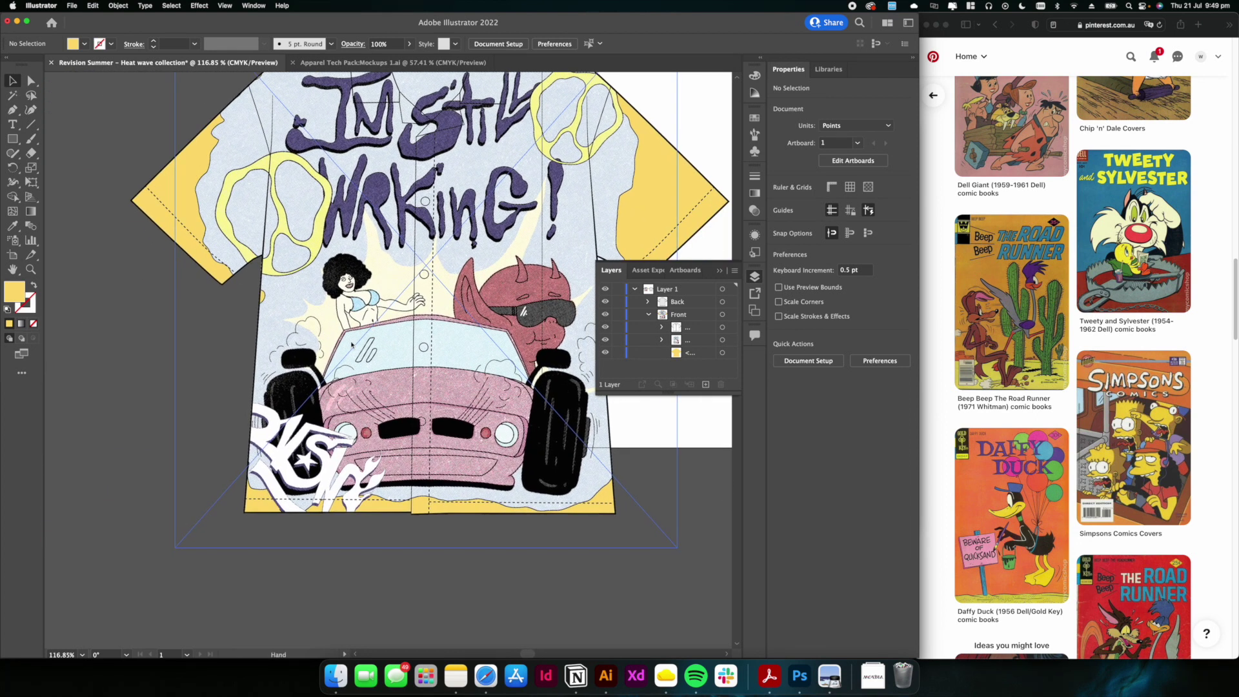
scroll(383, 559, "down", 5)
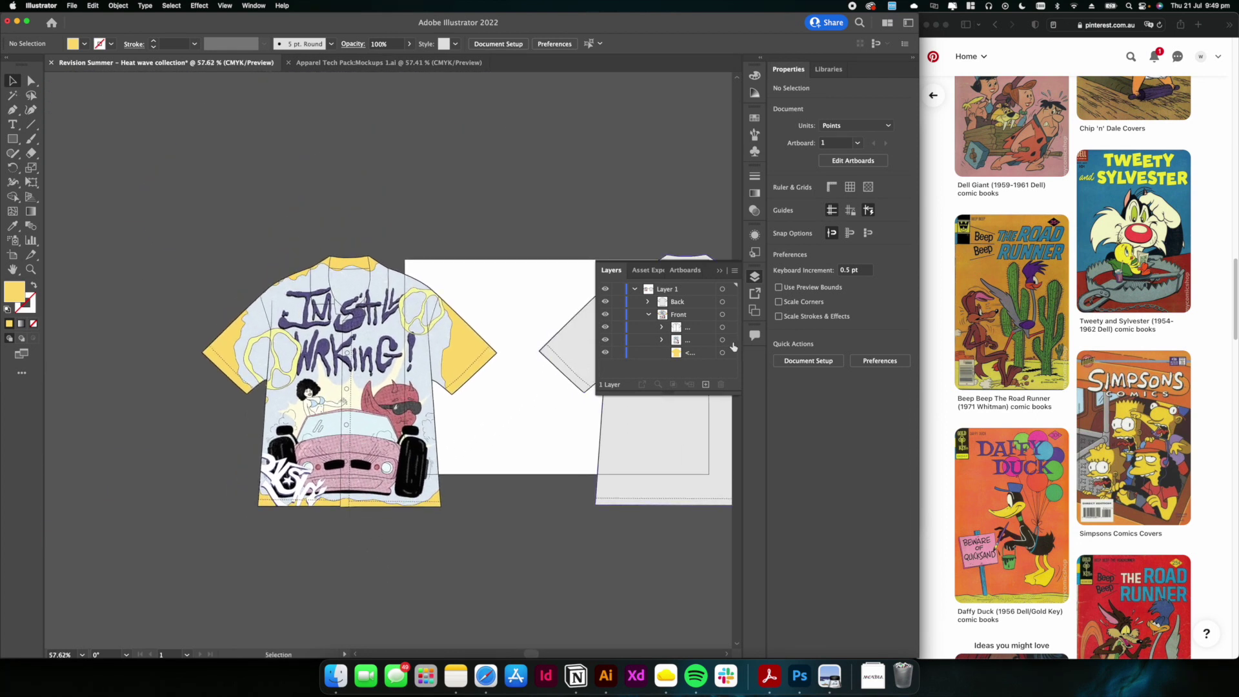
left_click(662, 340)
left_click(715, 366)
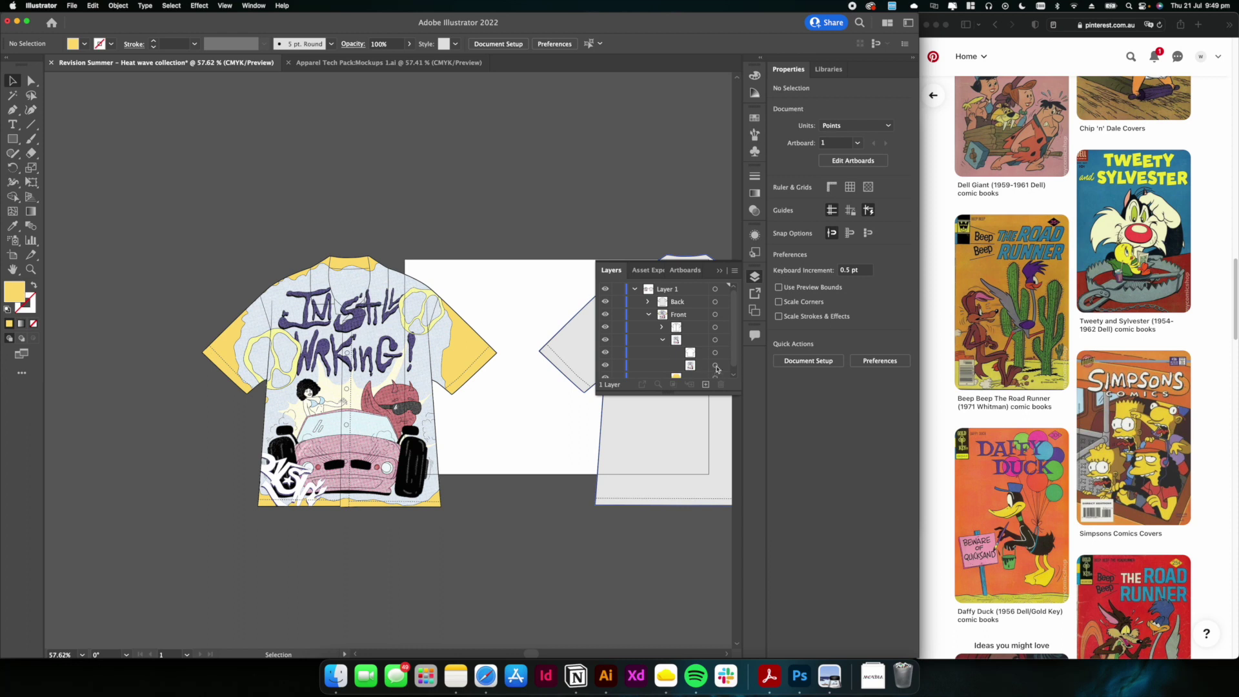
scroll(520, 349, "up", 3)
left_click_drag(465, 359, 448, 410)
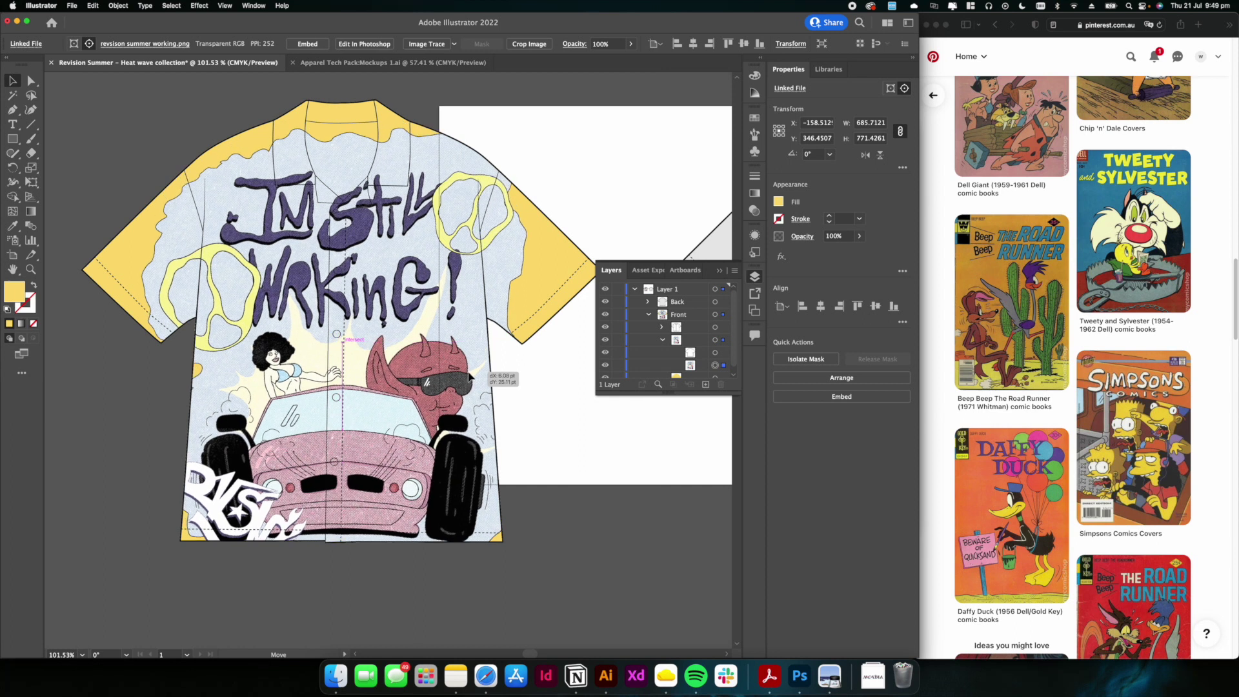
left_click_drag(554, 578, 521, 545)
left_click_drag(390, 433, 399, 448)
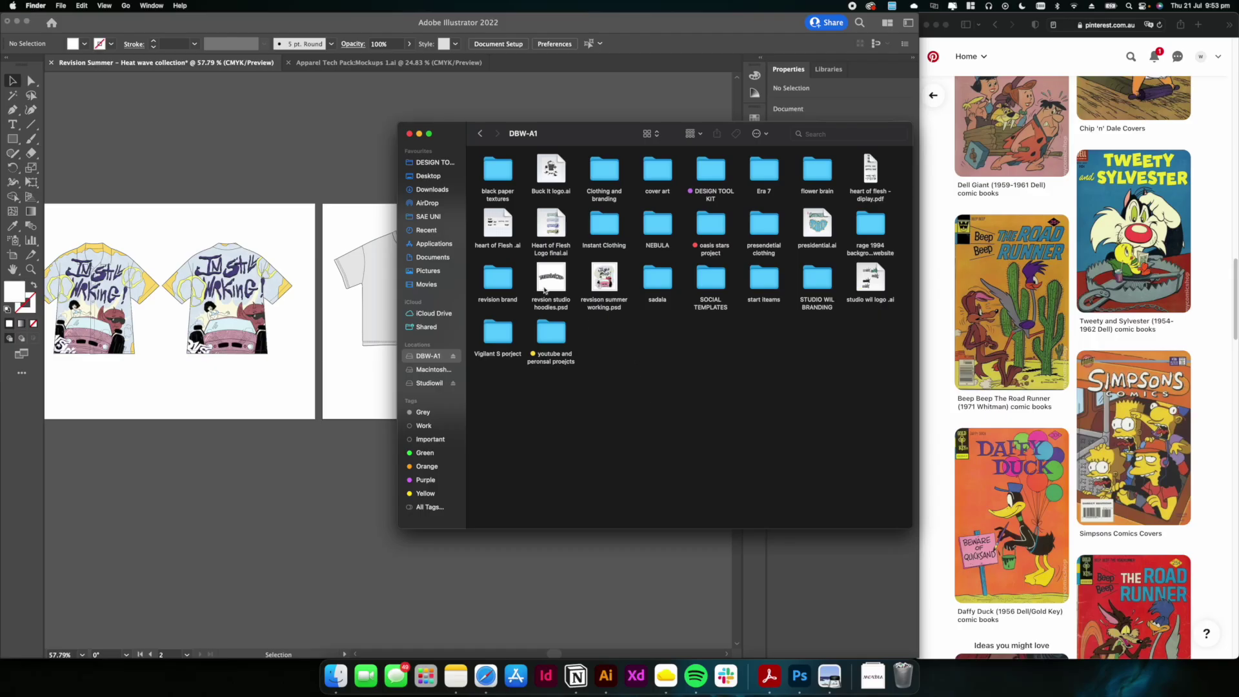
Open Summer Designs Revisons.psd from the revision brand folder in Photoshop
double_click(498, 279)
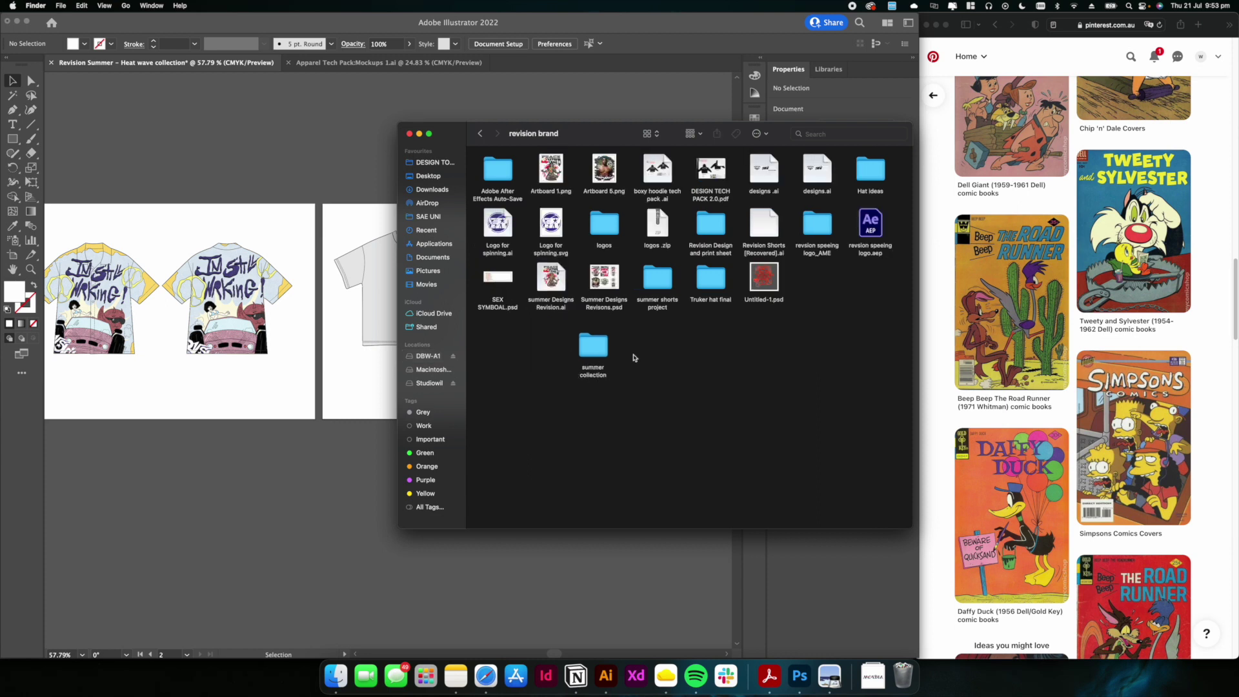
left_click(604, 277)
double_click(604, 277)
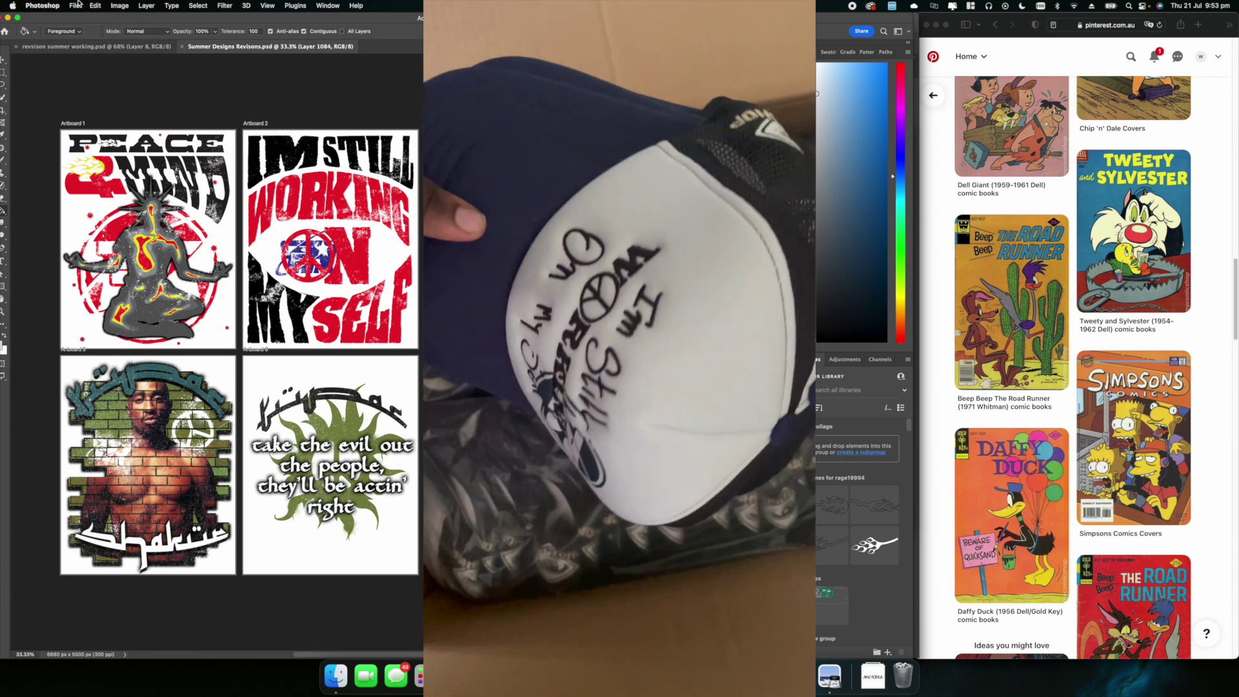
left_click(74, 5)
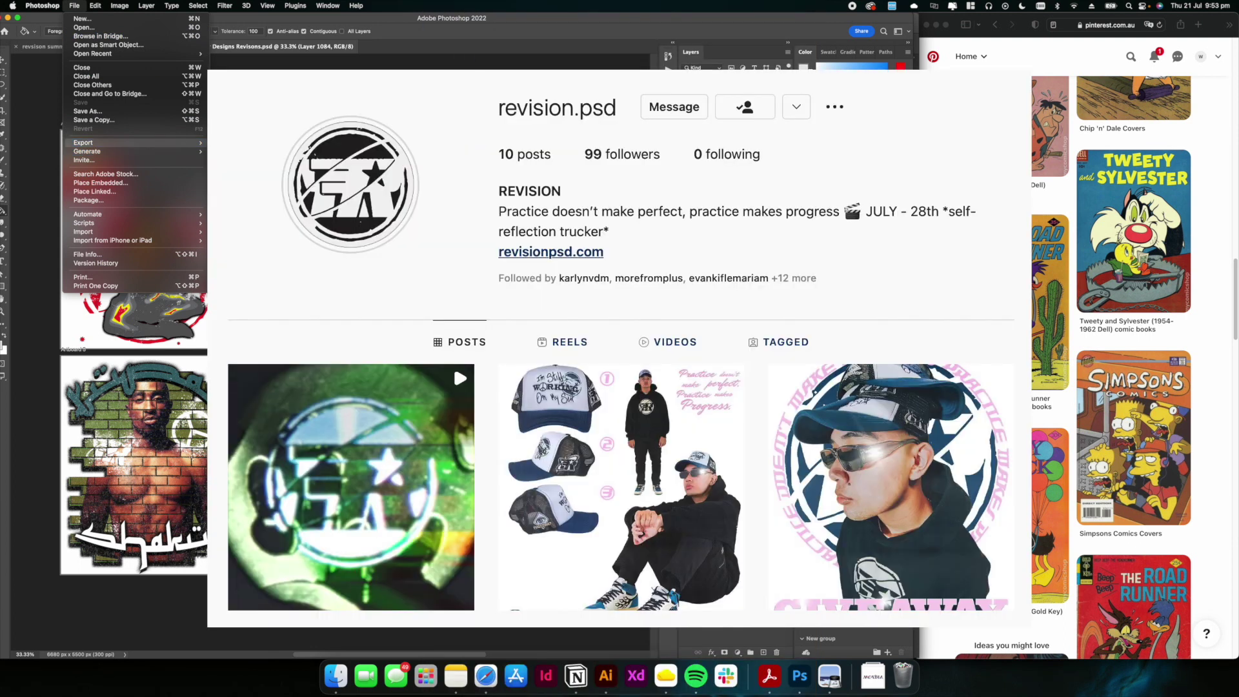
left_click(242, 152)
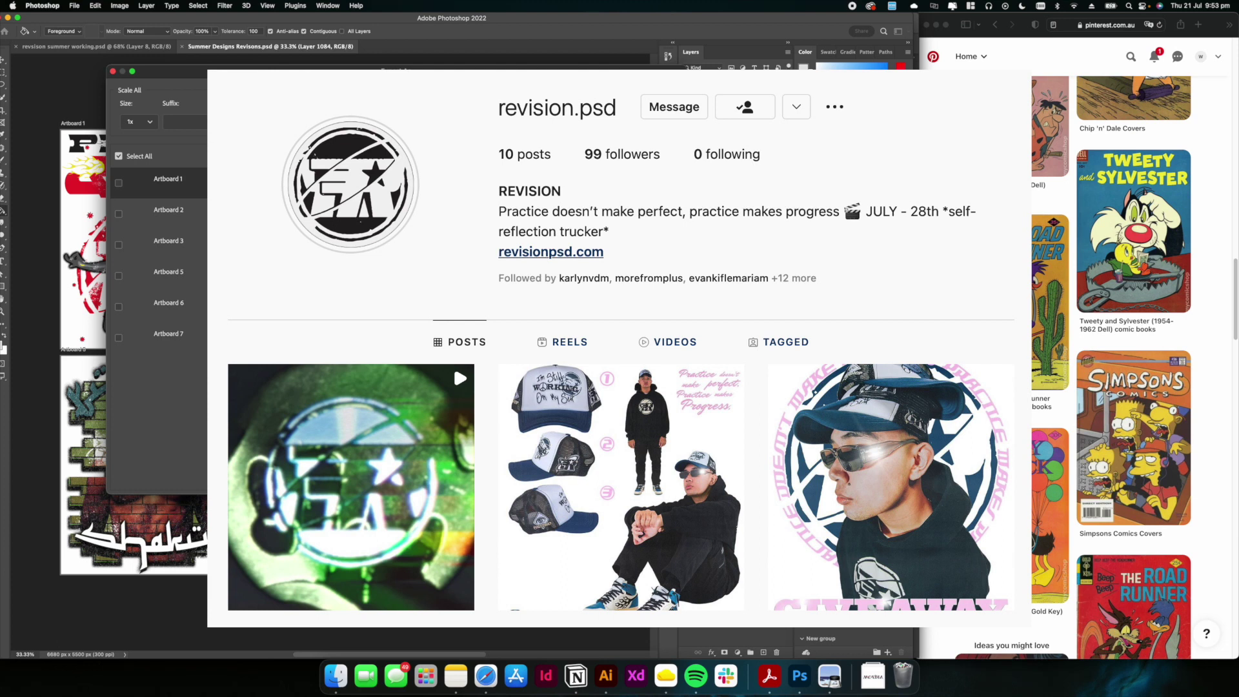
left_click(118, 246)
left_click(118, 277)
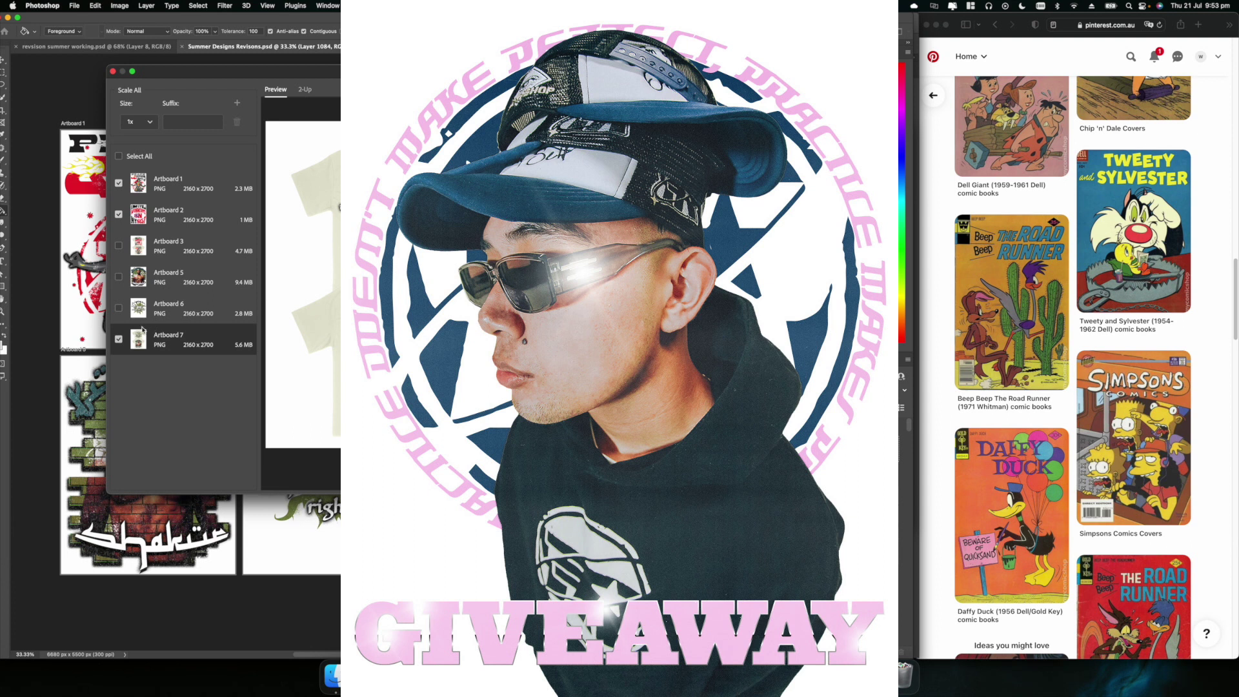
left_click(120, 338)
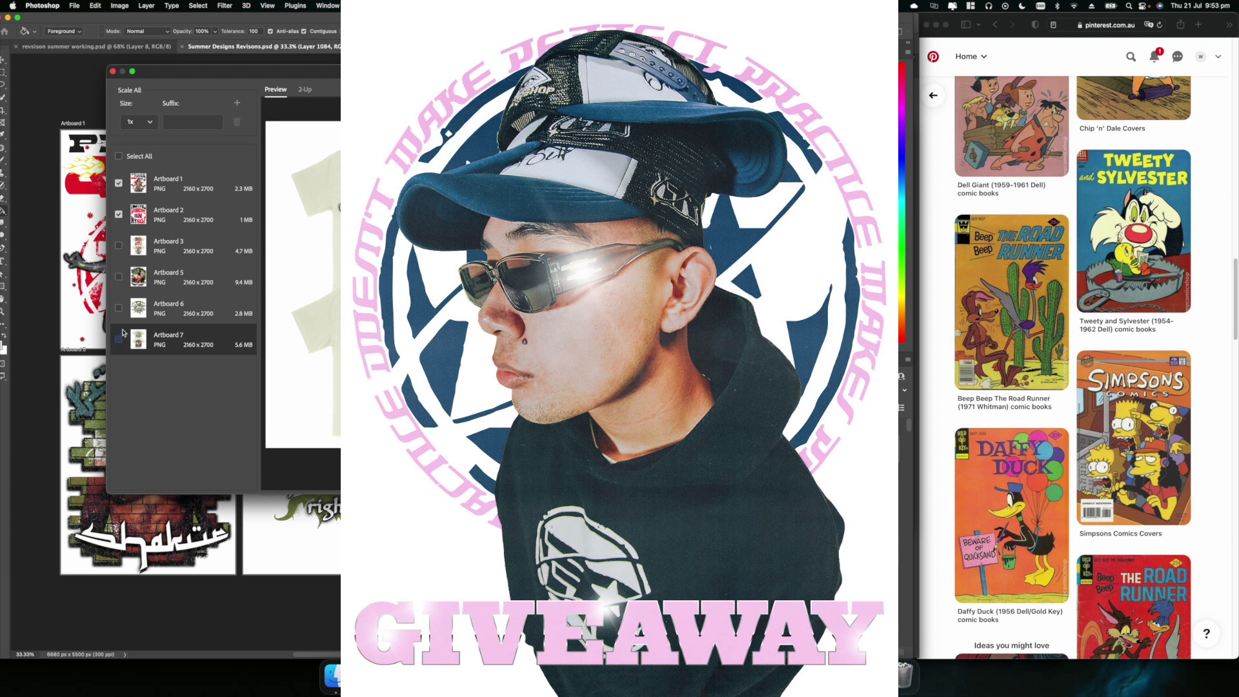
left_click(189, 191)
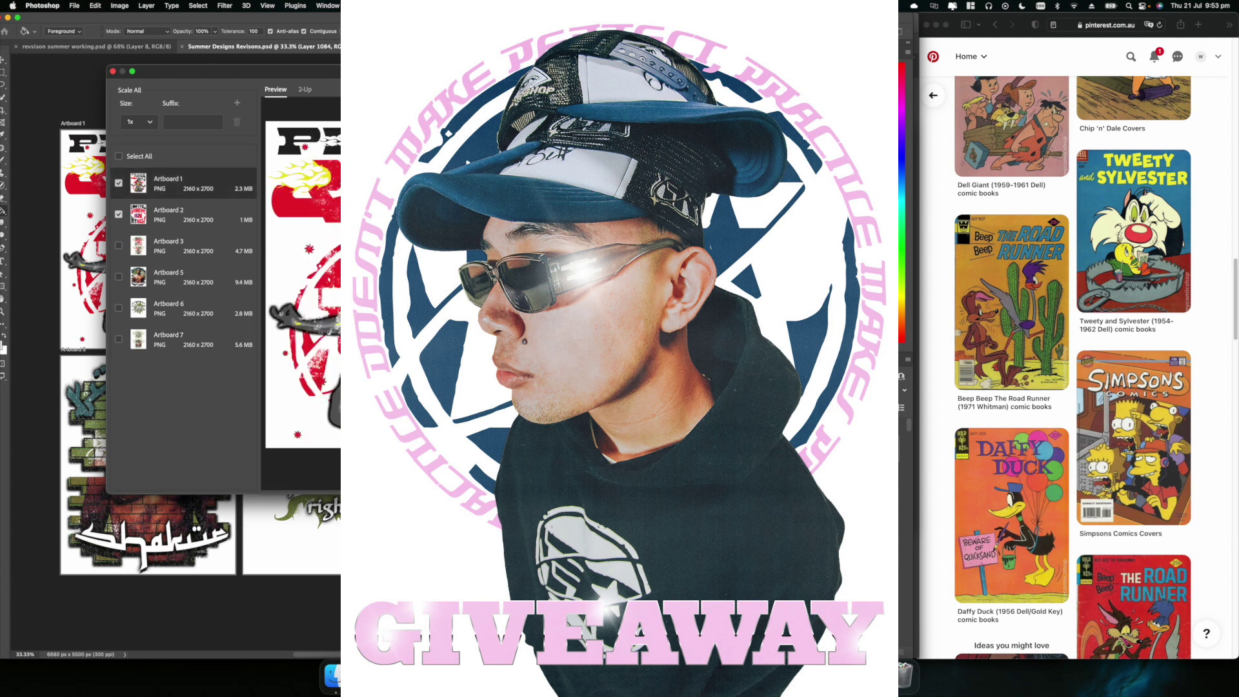
left_click(620, 480)
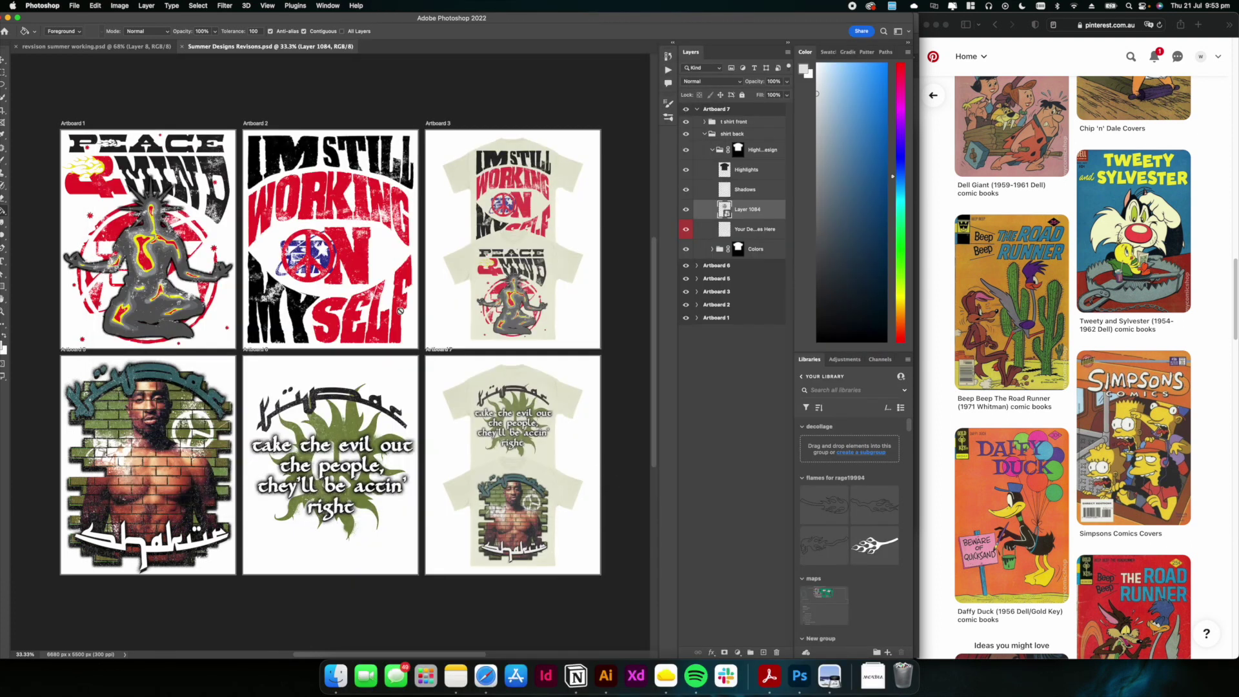
Set the backgrounds of Artboard 1 and Artboard 2 to Transparent
left_click(3, 61)
left_click(71, 123)
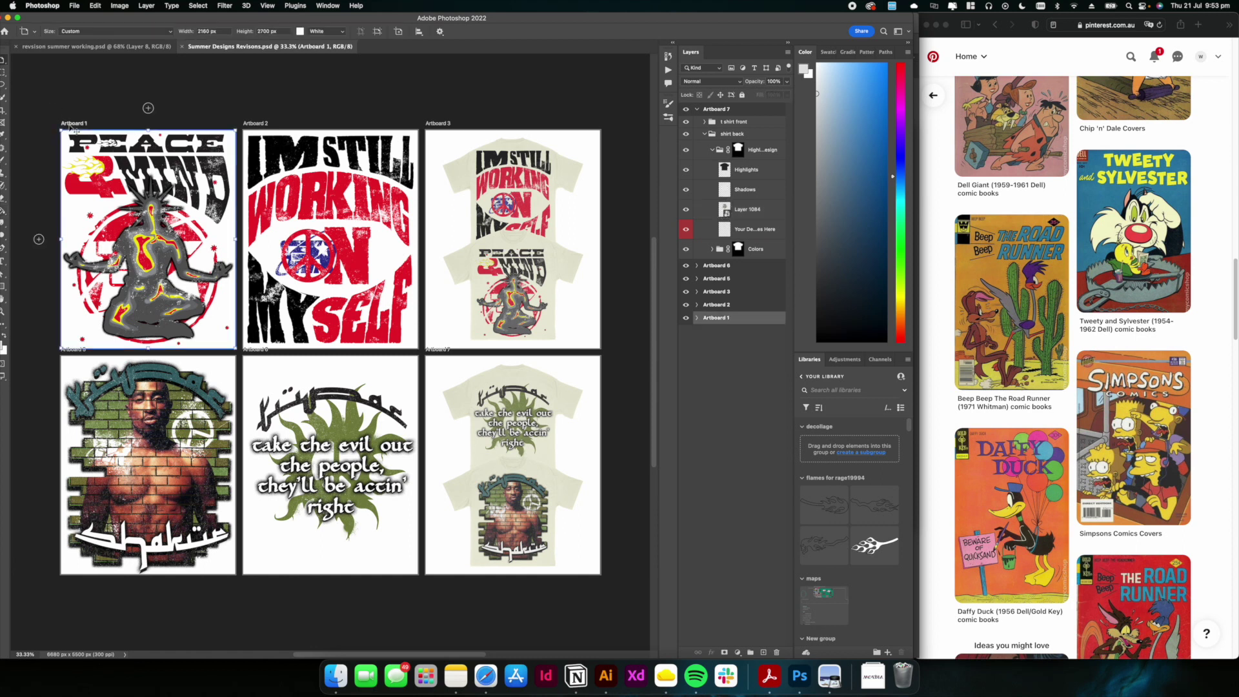
left_click(333, 30)
left_click(323, 51)
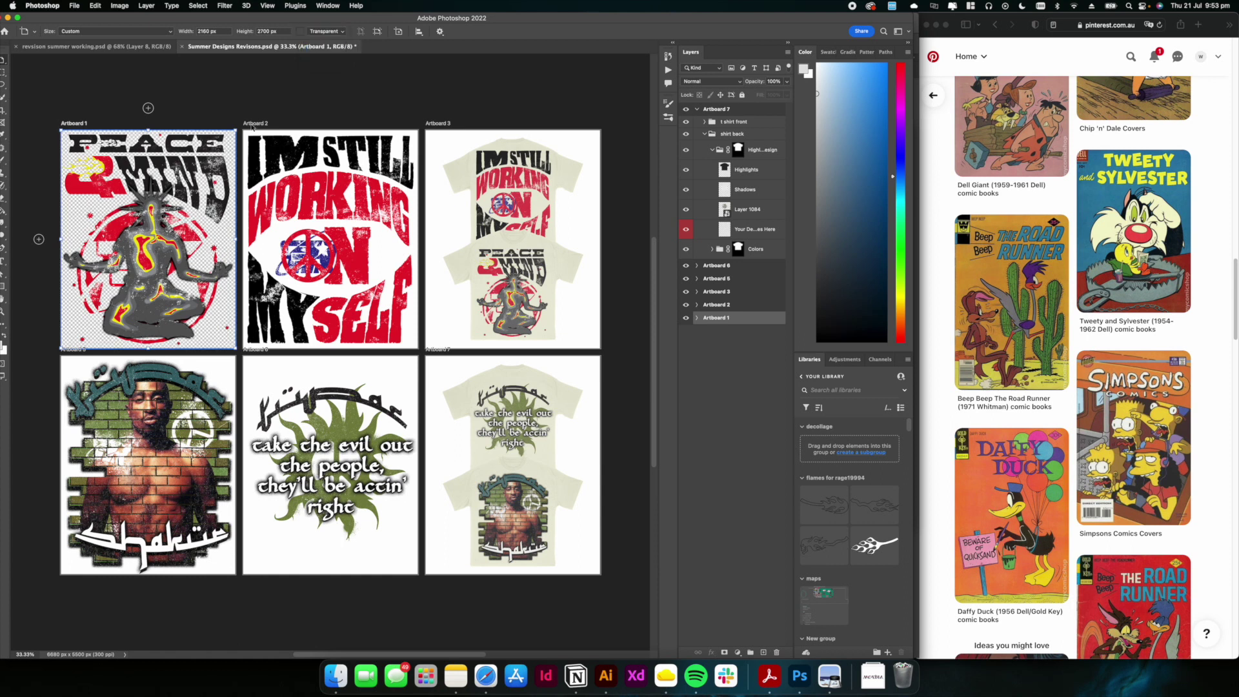
left_click(253, 124)
left_click(328, 31)
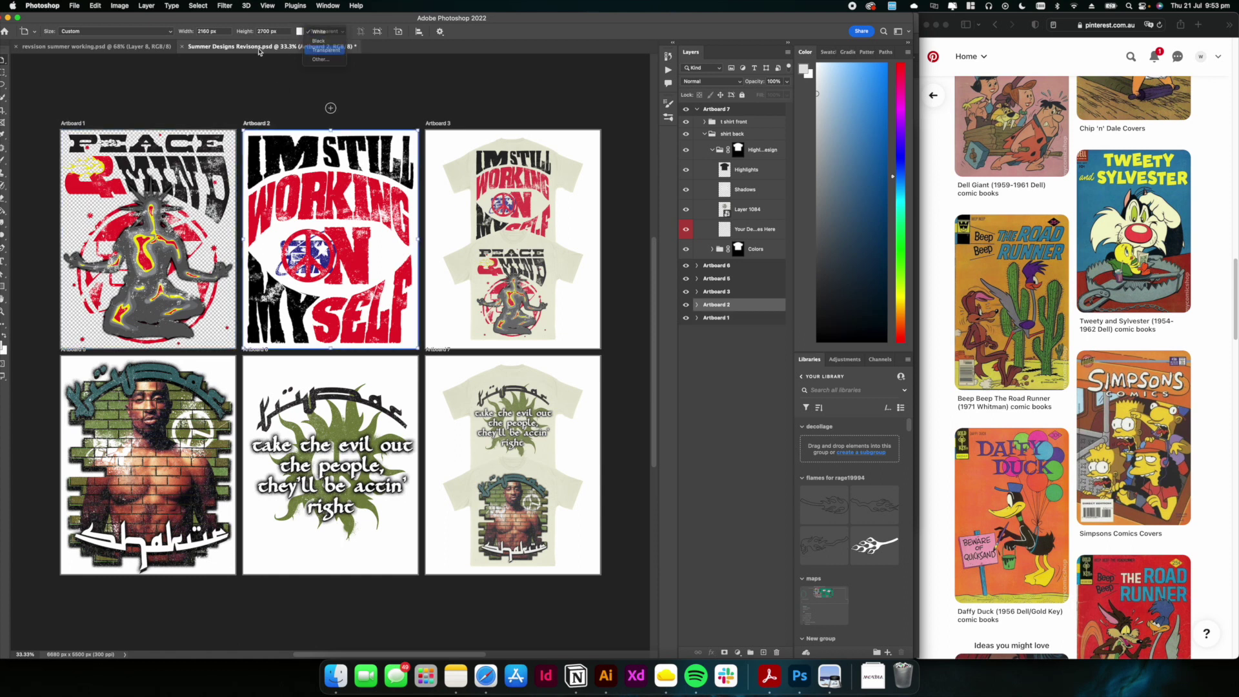
key("Return")
Set up a PNG export with transparency that includes only Artboard 1 and Artboard 2
left_click(74, 5)
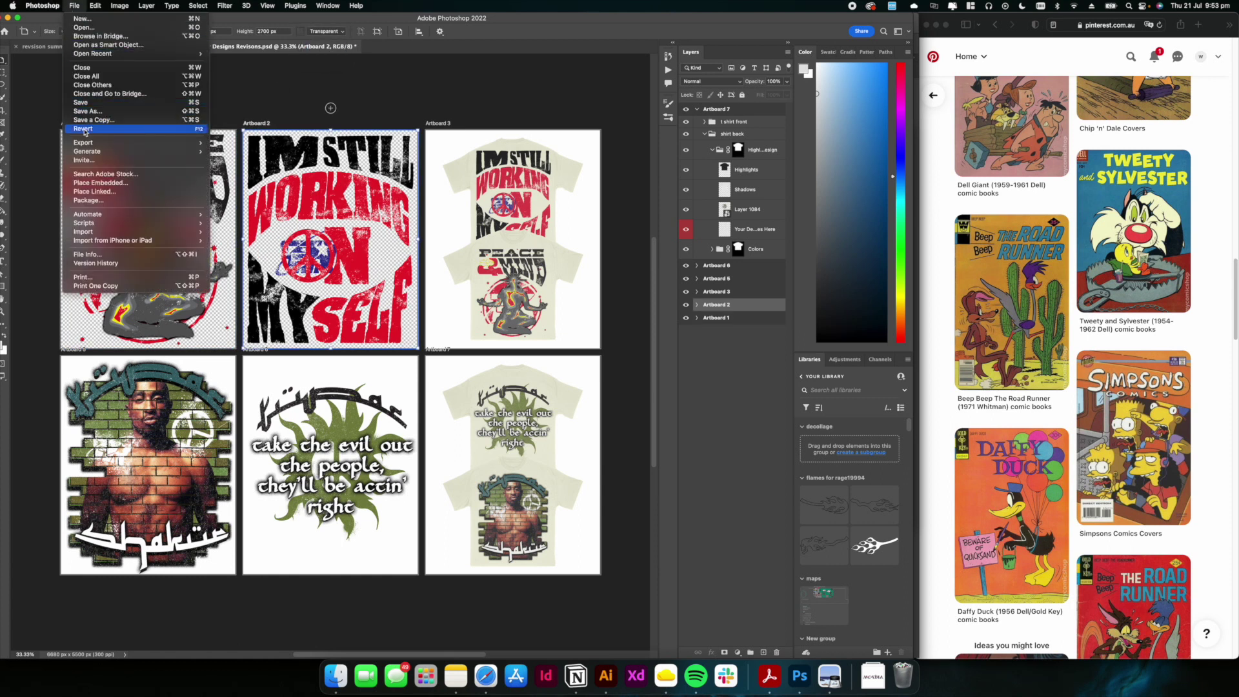
mouse_move(135, 143)
left_click(233, 152)
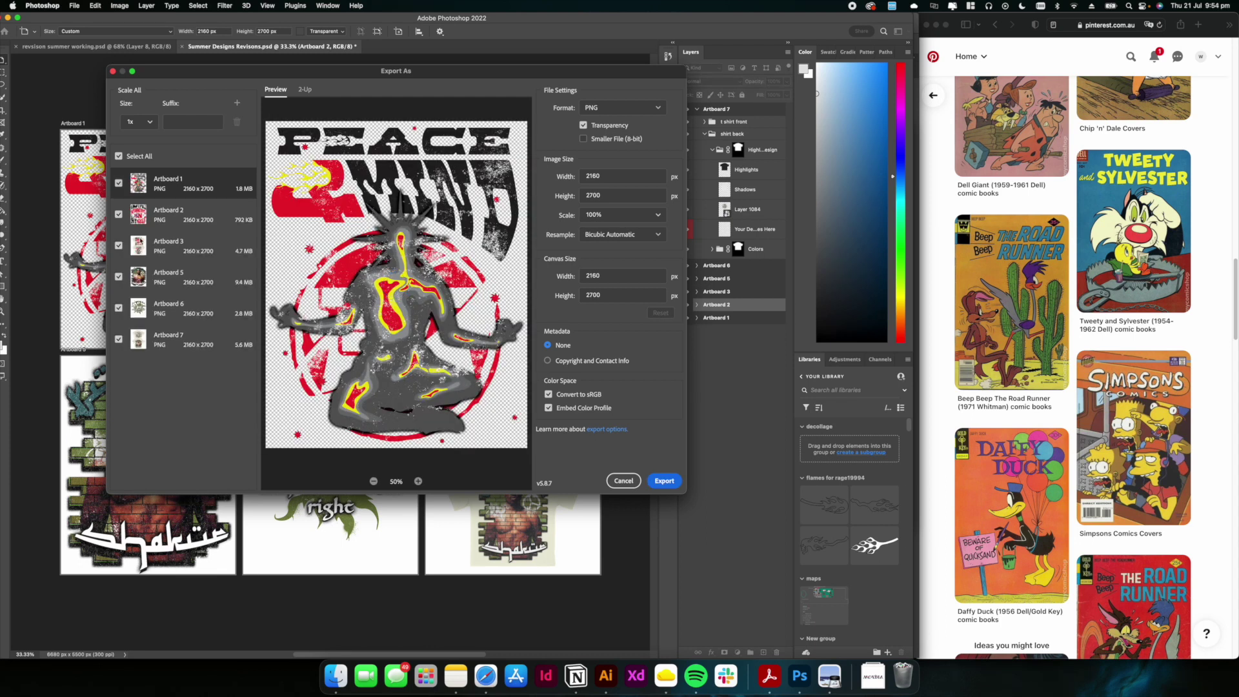
left_click(119, 246)
left_click(119, 307)
left_click(119, 339)
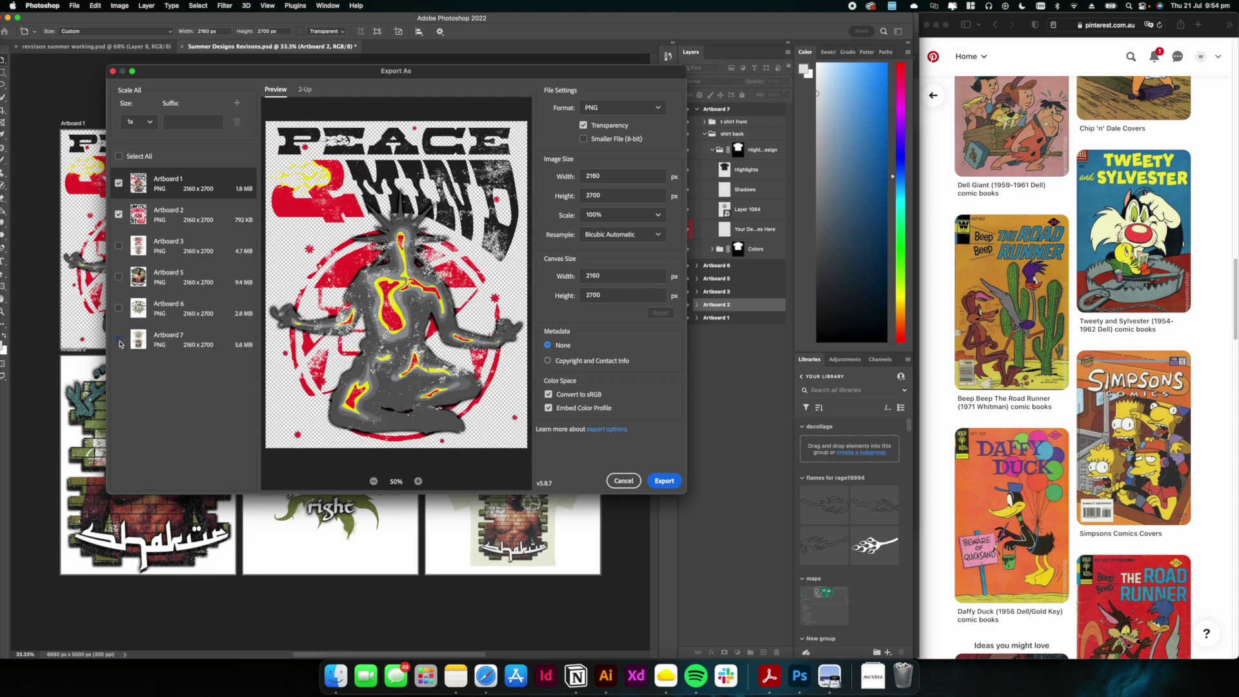
left_click(222, 223, "shift")
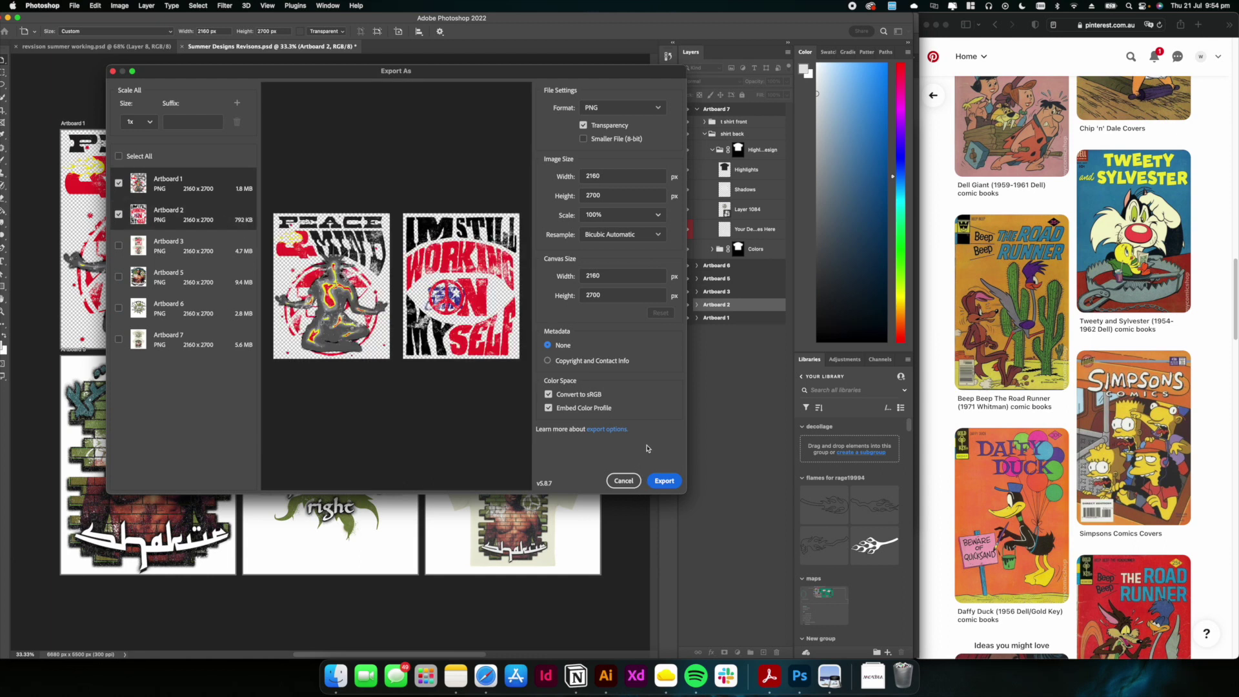
Export both artboards into the summer collection folder and close Summer Designs Revisons.psd, saving its changes
left_click(657, 482)
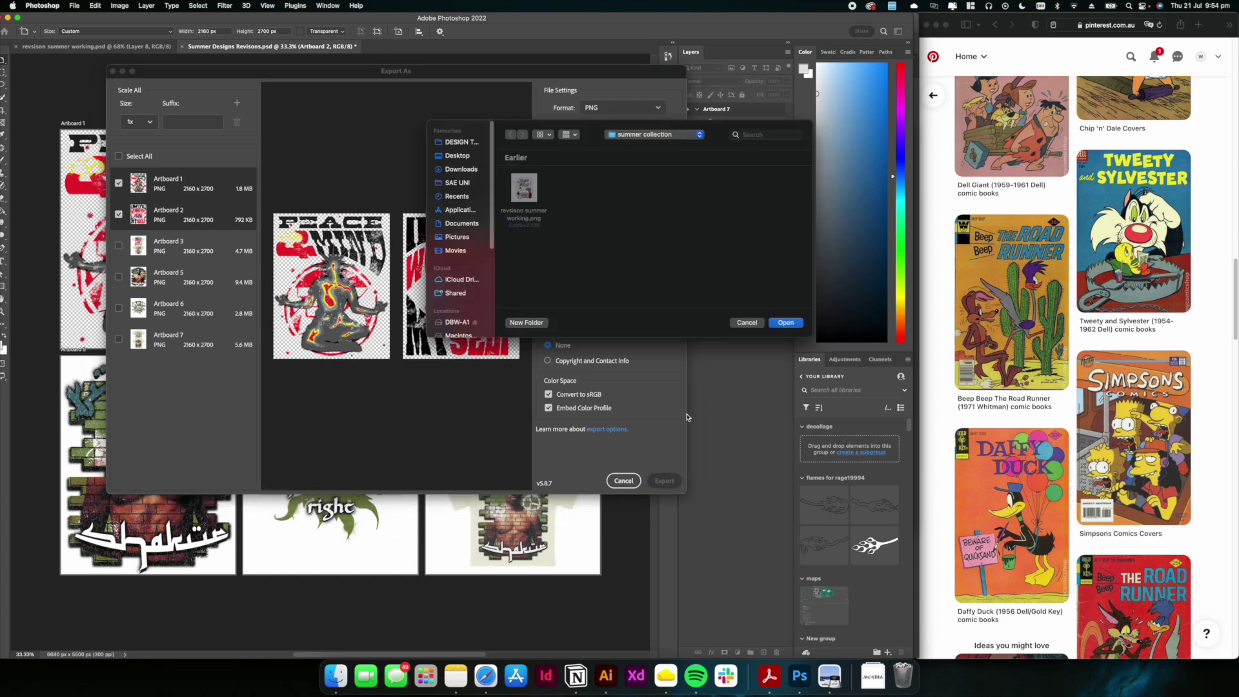
left_click(788, 322)
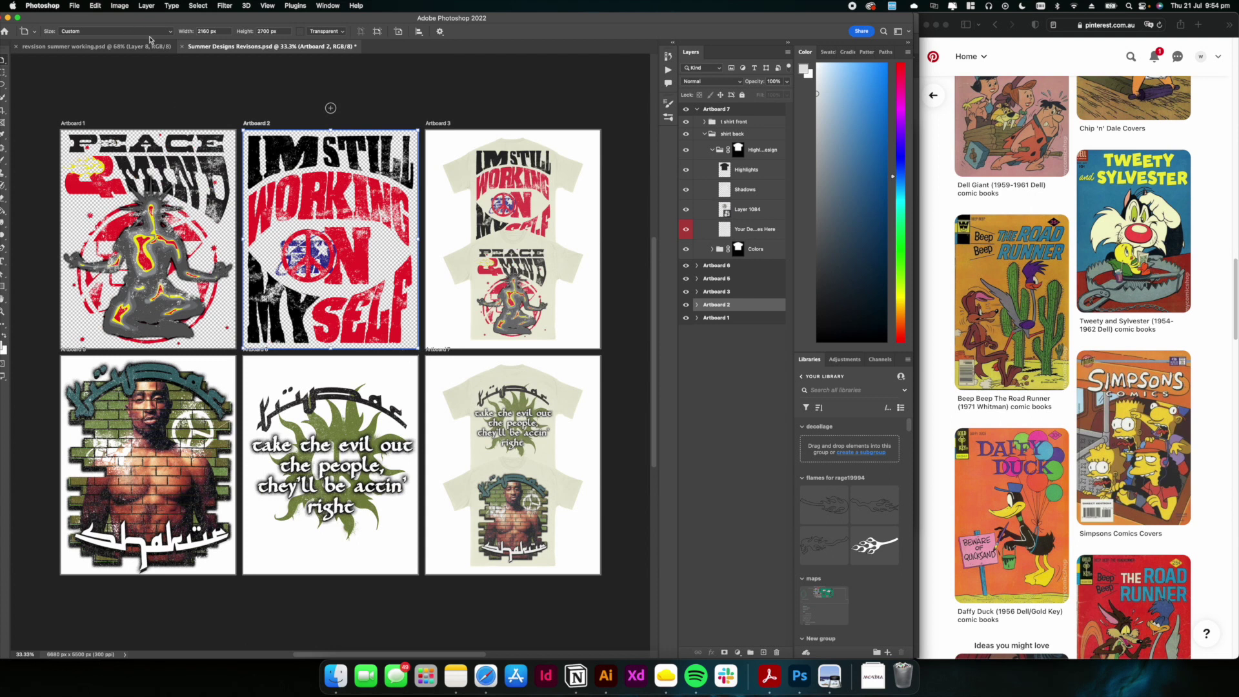
left_click(182, 47)
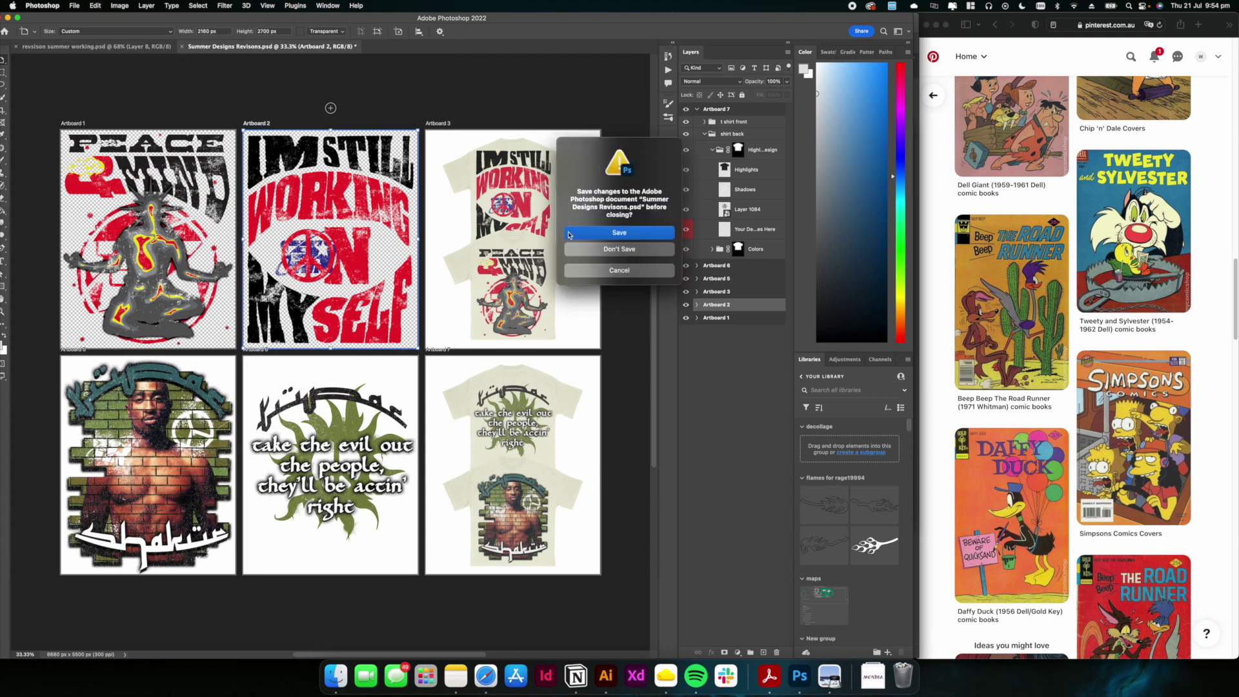
left_click(569, 234)
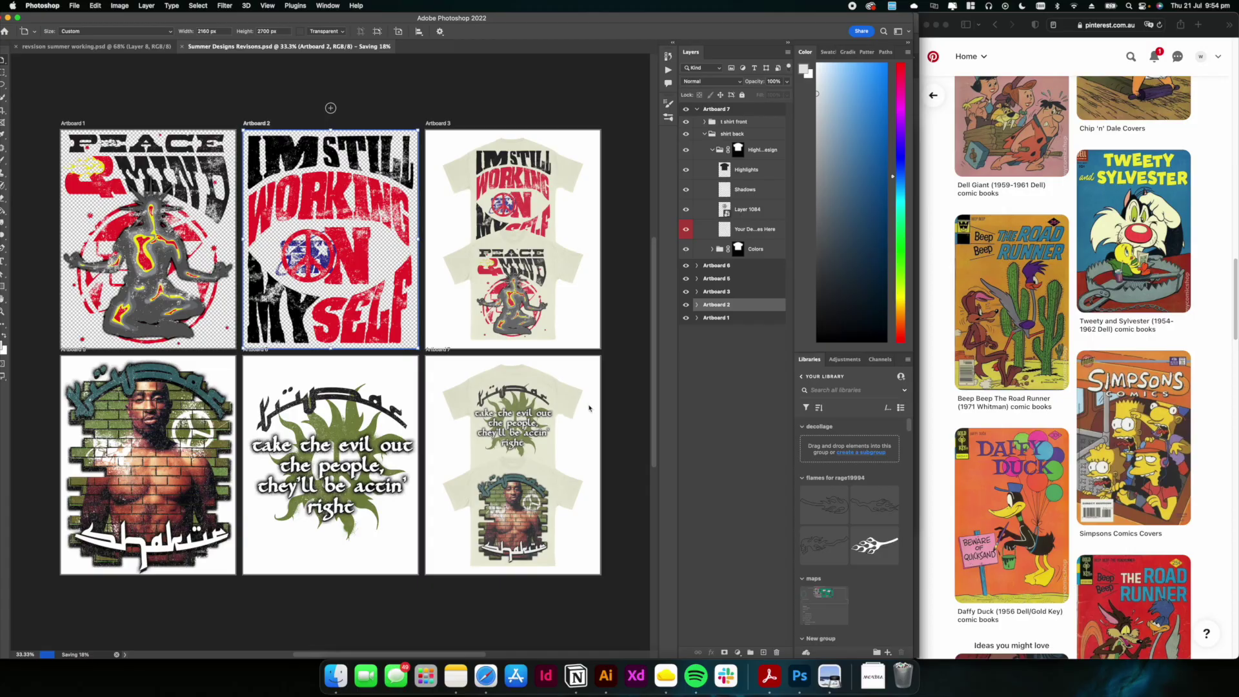